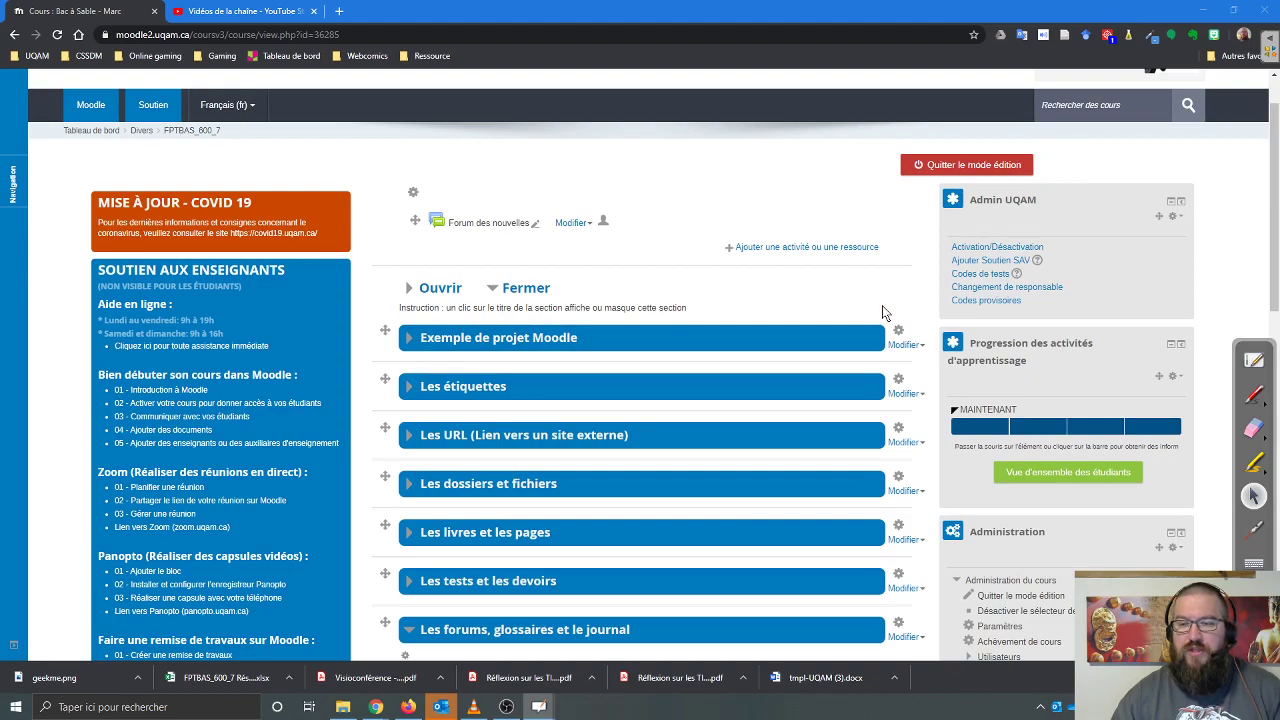
- Add a Glossaire activity to the section "Les forums, glossaires et le journal"
{"action": "scroll", "coordinate": [920, 230], "scroll_direction": "down", "scroll_amount": 3}
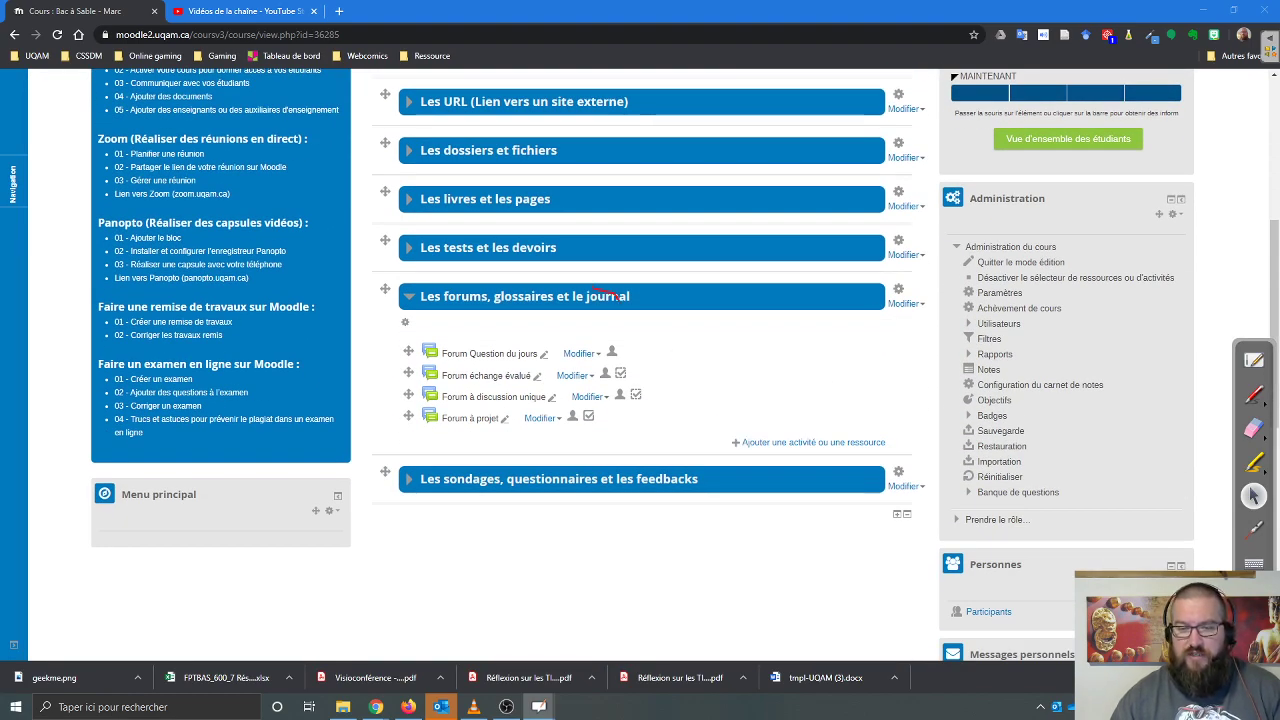
{"action": "mouse_move", "coordinate": [727, 422]}
{"action": "left_mouse_down"}
{"action": "mouse_move", "coordinate": [738, 450]}
{"action": "mouse_move", "coordinate": [907, 456]}
{"action": "left_mouse_up"}
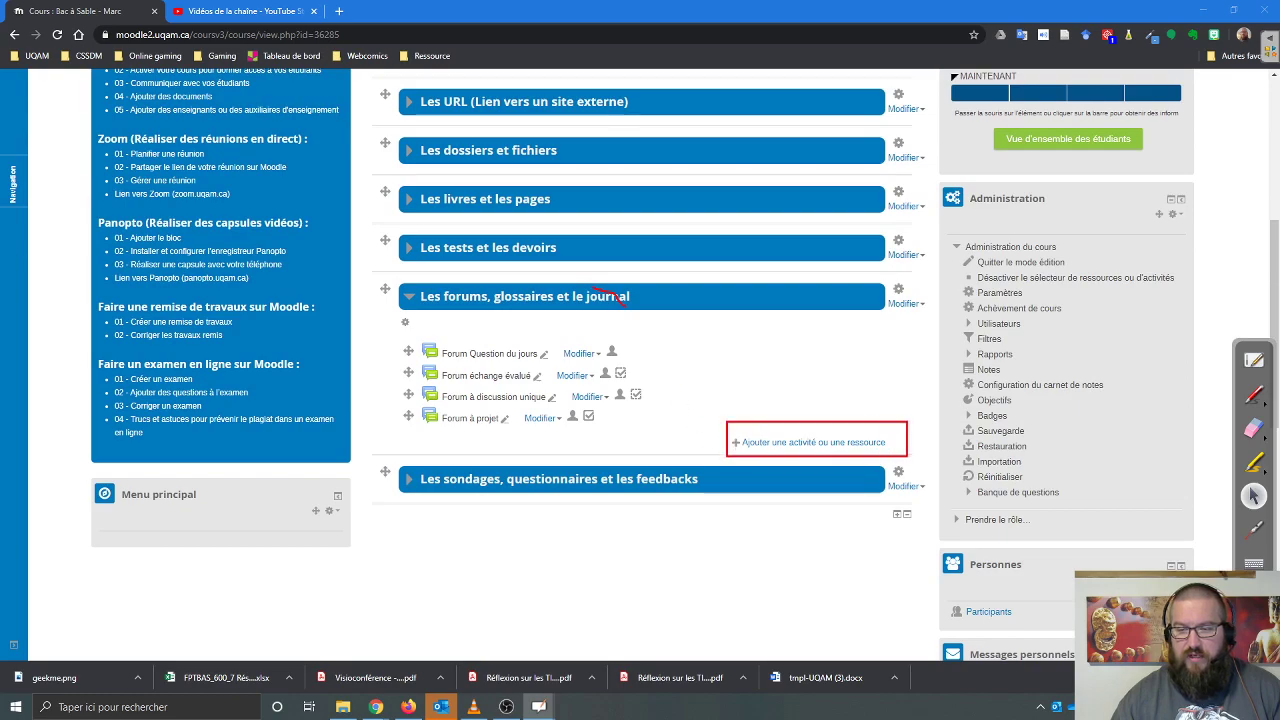
{"action": "left_click", "coordinate": [795, 443]}
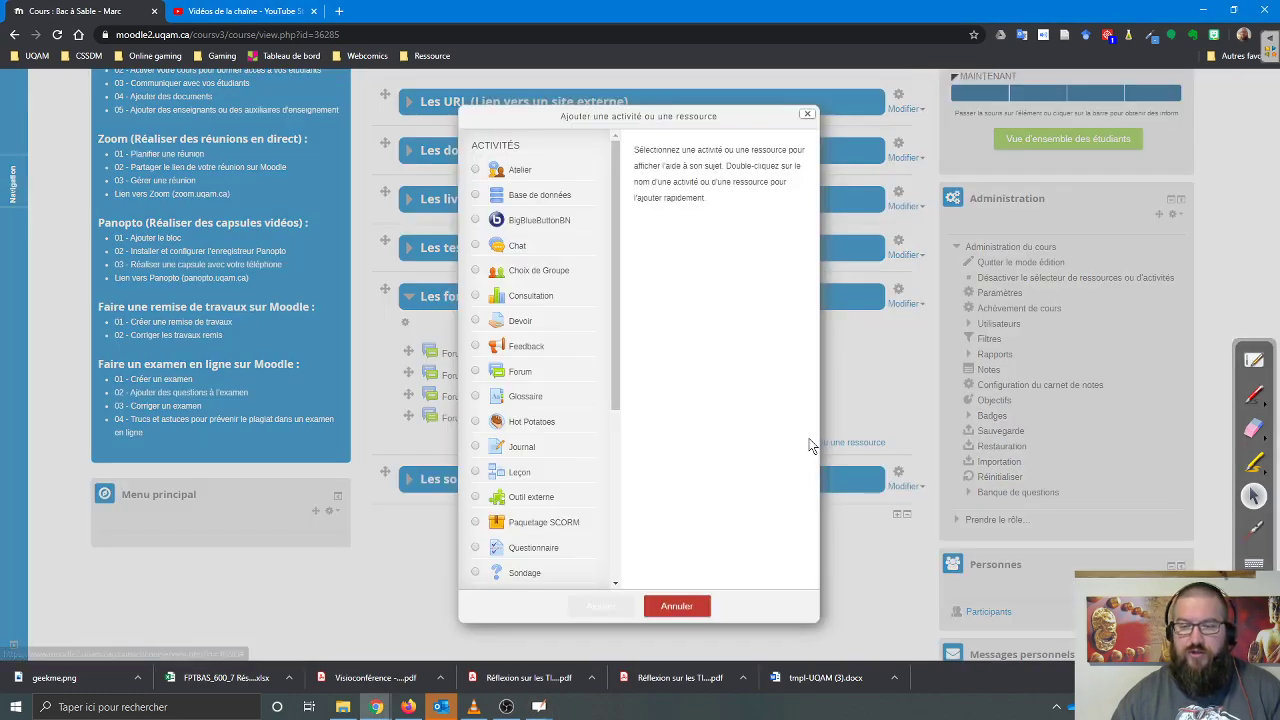
{"action": "left_click", "coordinate": [476, 397]}
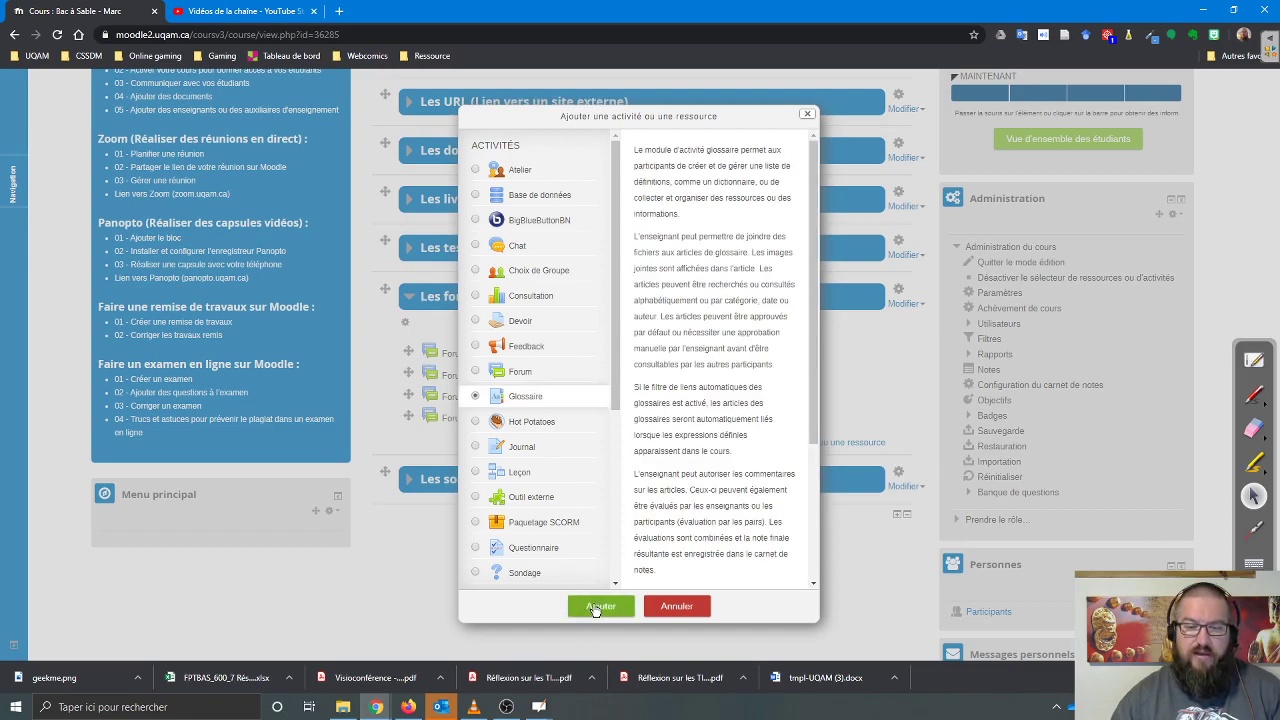
{"action": "left_click", "coordinate": [598, 607]}
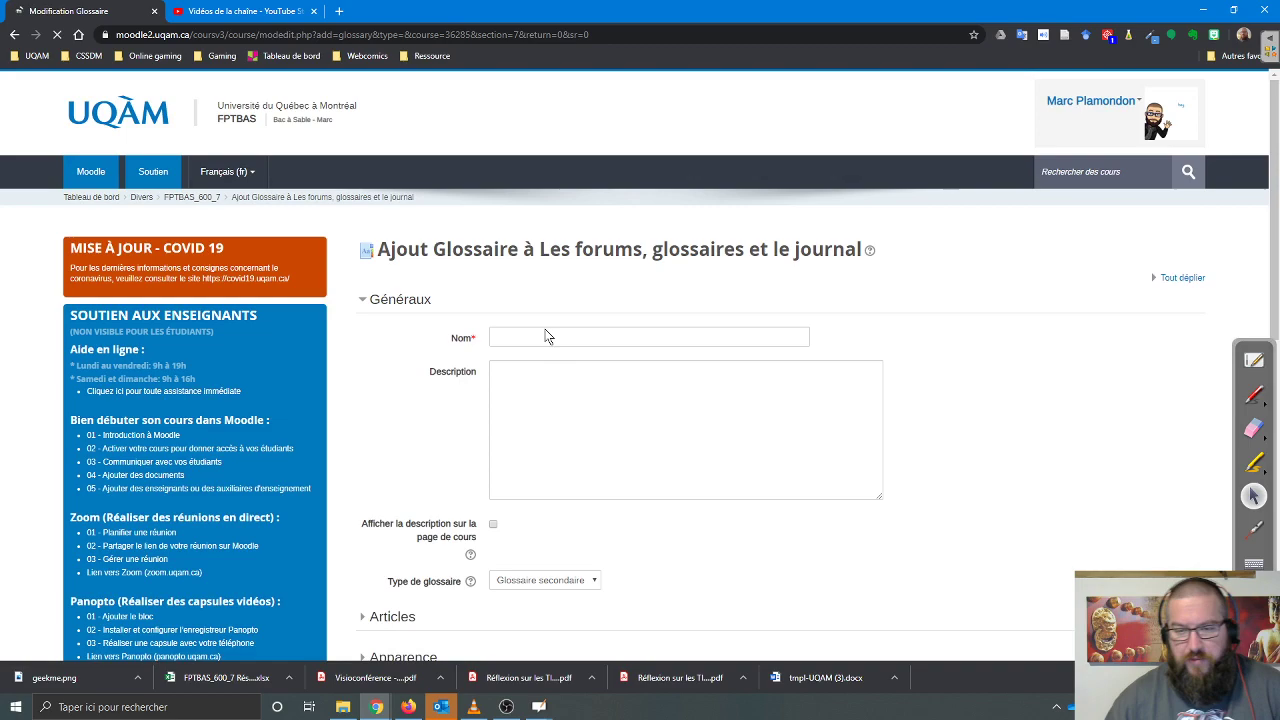
- Name the new glossary "FAQ" and place the cursor in its description
{"action": "left_click", "coordinate": [564, 334]}
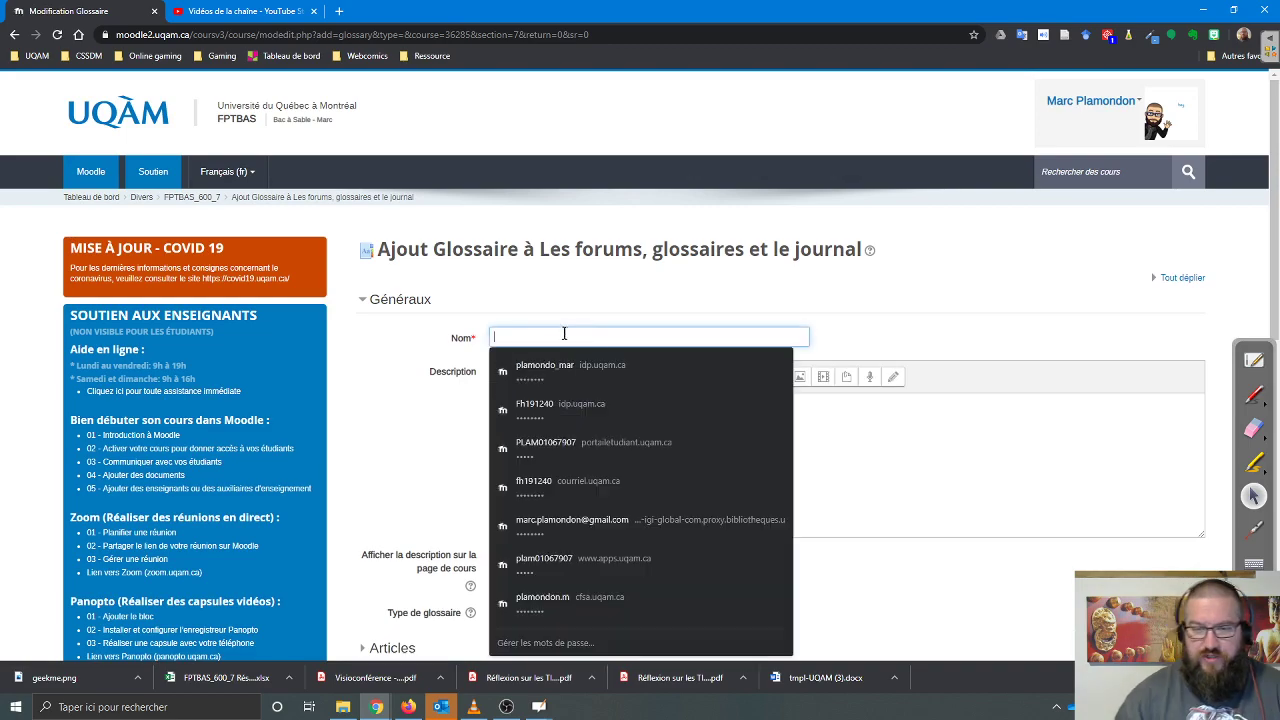
{"action": "type", "text": "FAQ"}
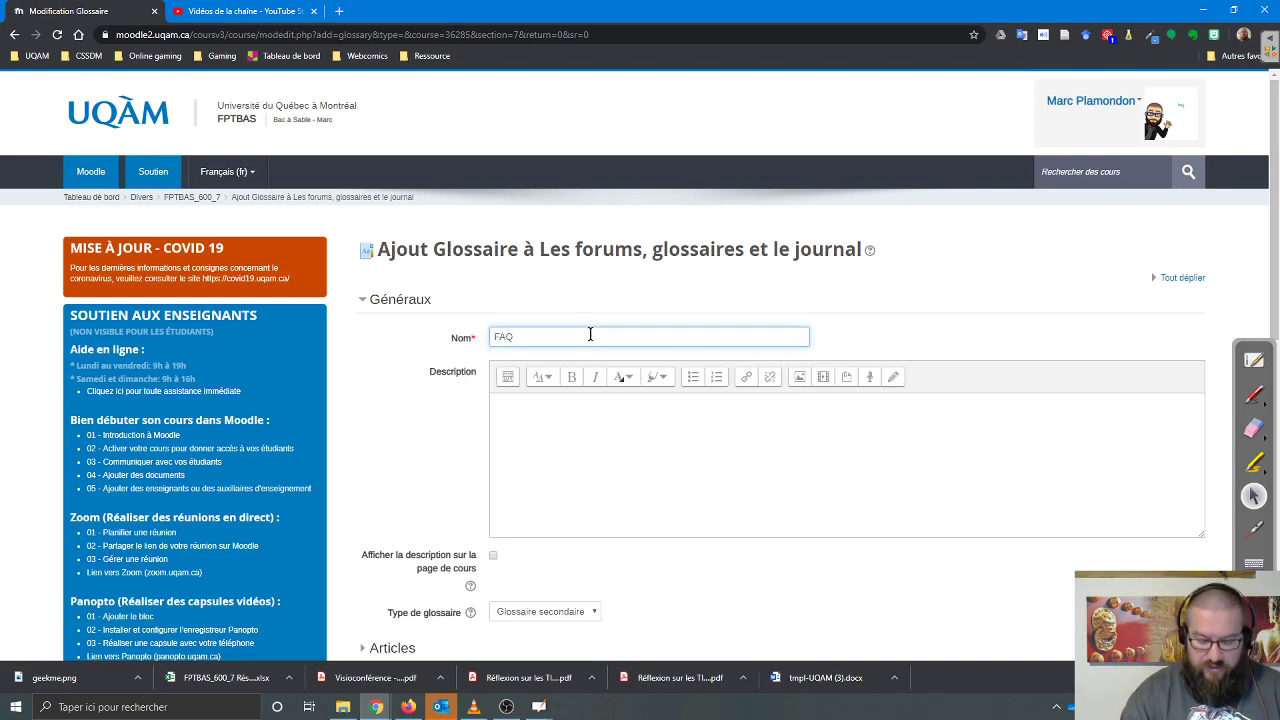
{"action": "left_click", "coordinate": [575, 414]}
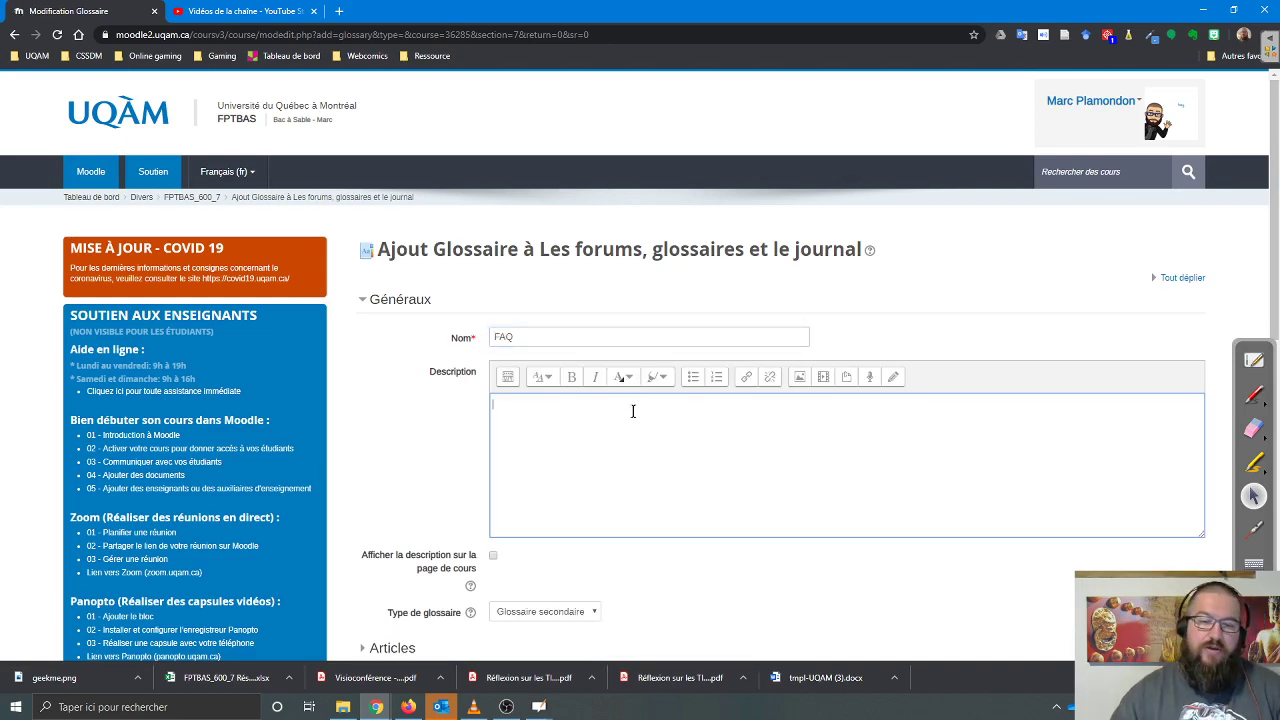
- Turn off automatic approval of glossary articles by setting "Approuvé automatiquement" to Non
{"action": "scroll", "coordinate": [634, 409], "scroll_direction": "down", "scroll_amount": 3}
{"action": "scroll", "coordinate": [634, 416], "scroll_direction": "down", "scroll_amount": 1}
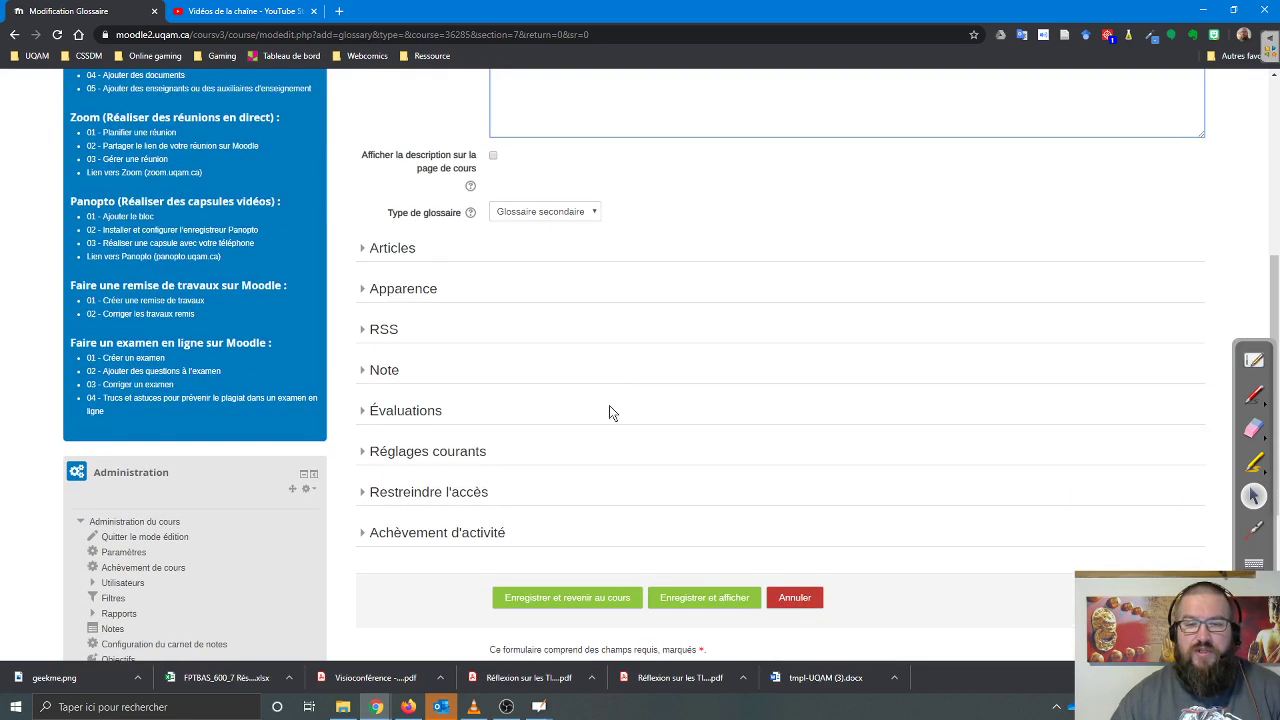
{"action": "left_click", "coordinate": [399, 248]}
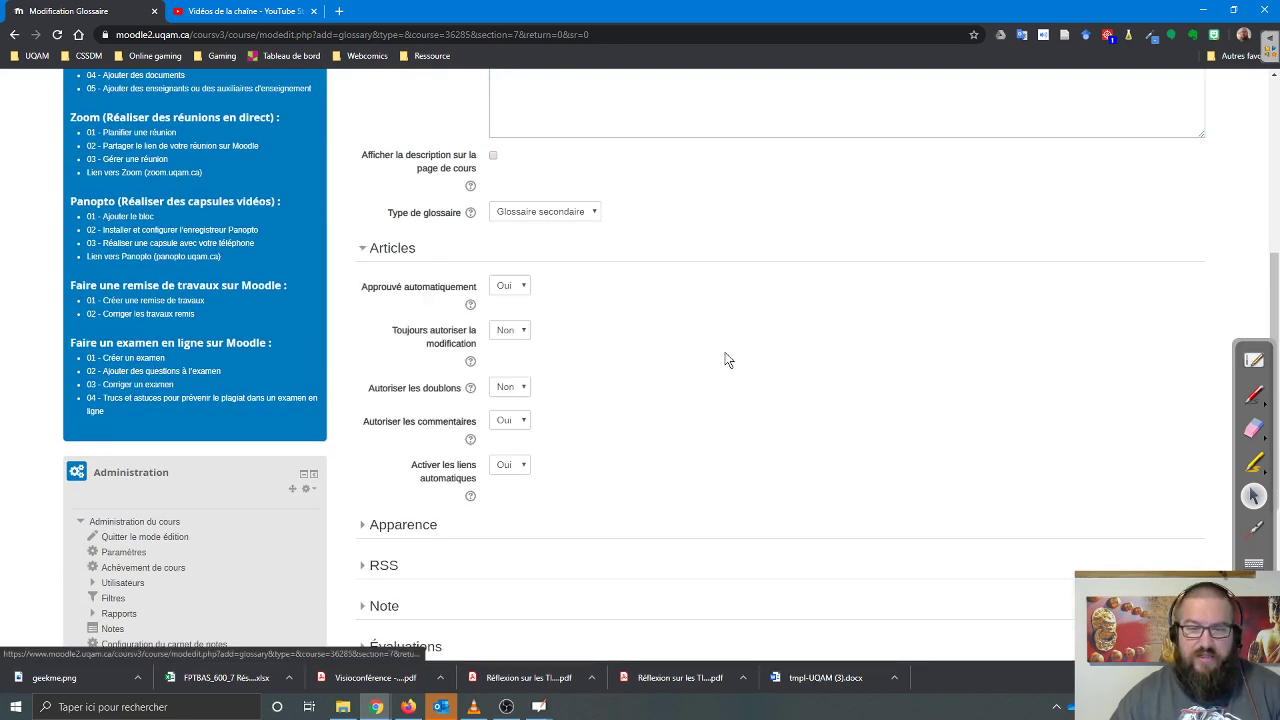
{"action": "left_click", "coordinate": [520, 292]}
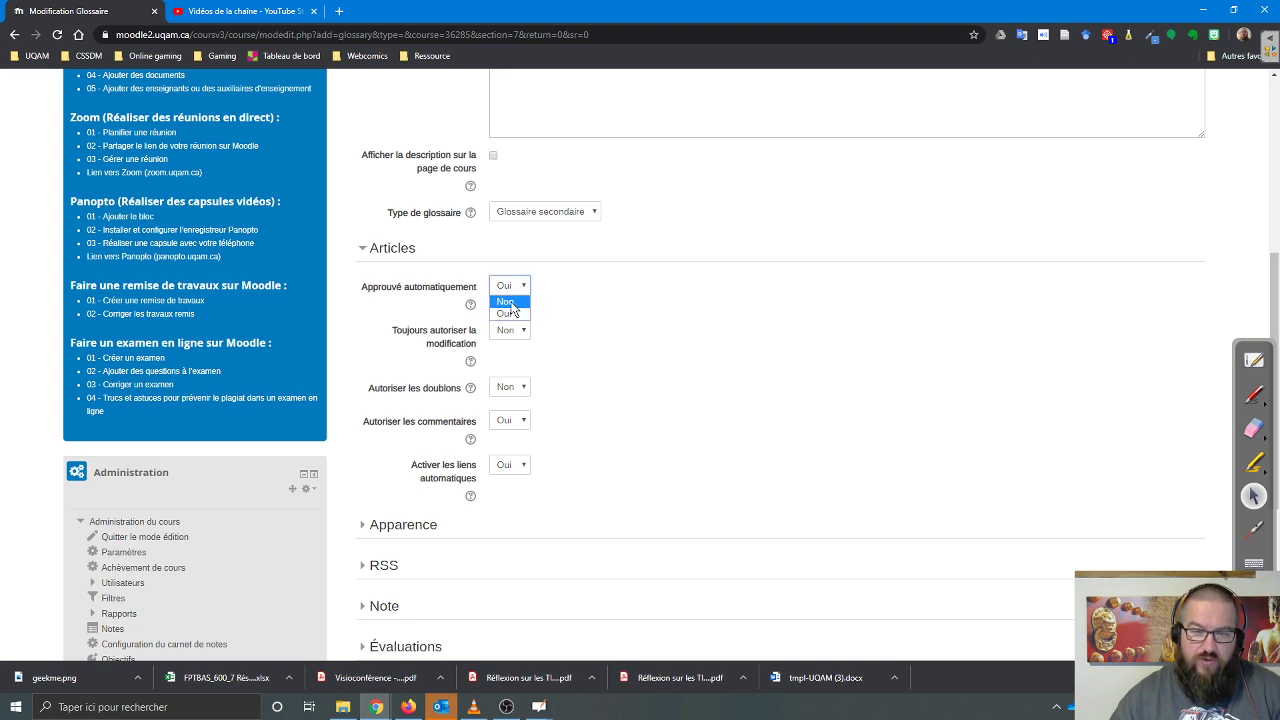
{"action": "left_click", "coordinate": [512, 310]}
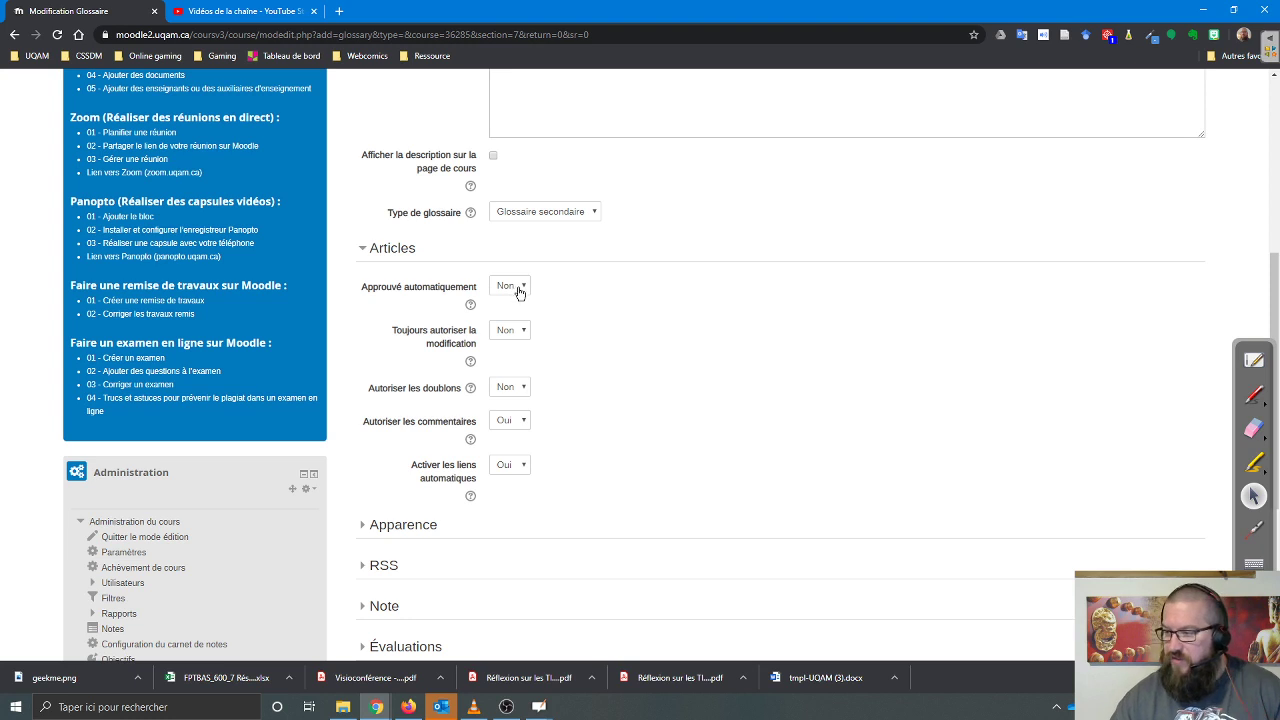
- Set both "Autoriser les commentaires" and "Activer les liens automatiques" to Non for the glossary articles
{"action": "scroll", "coordinate": [617, 341], "scroll_direction": "down", "scroll_amount": 1}
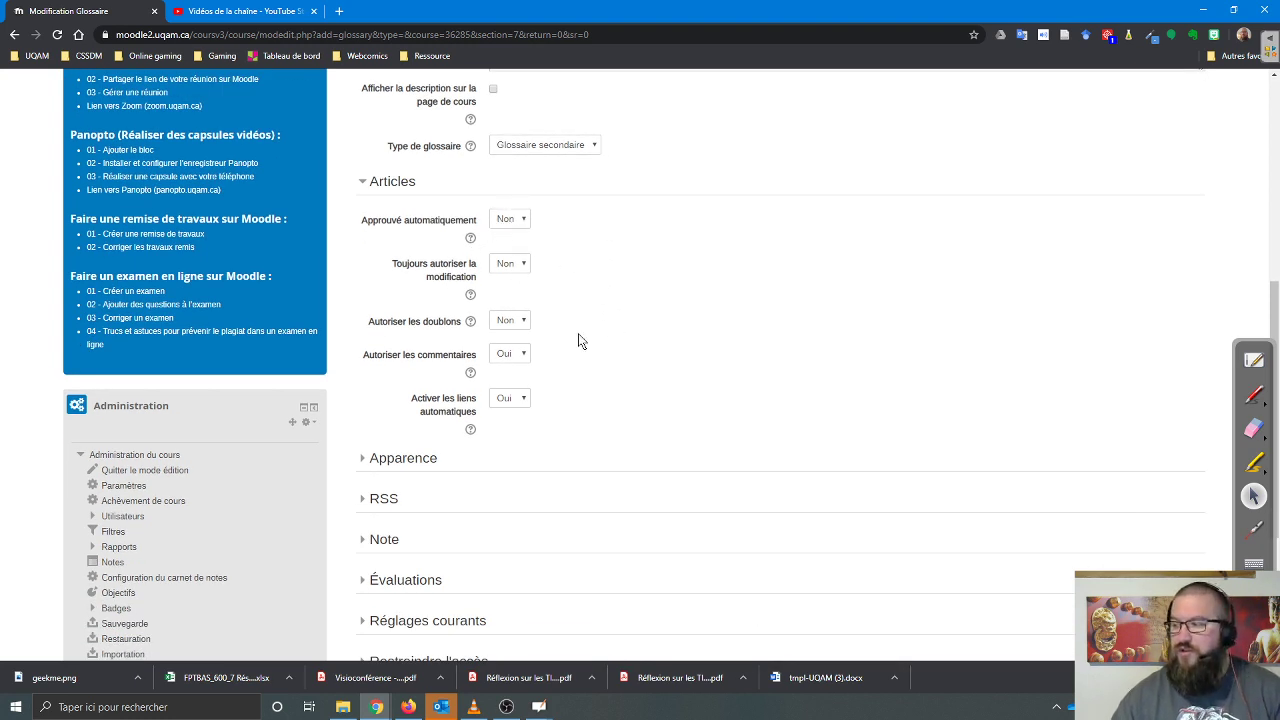
{"action": "scroll", "coordinate": [593, 362], "scroll_direction": "down", "scroll_amount": 1}
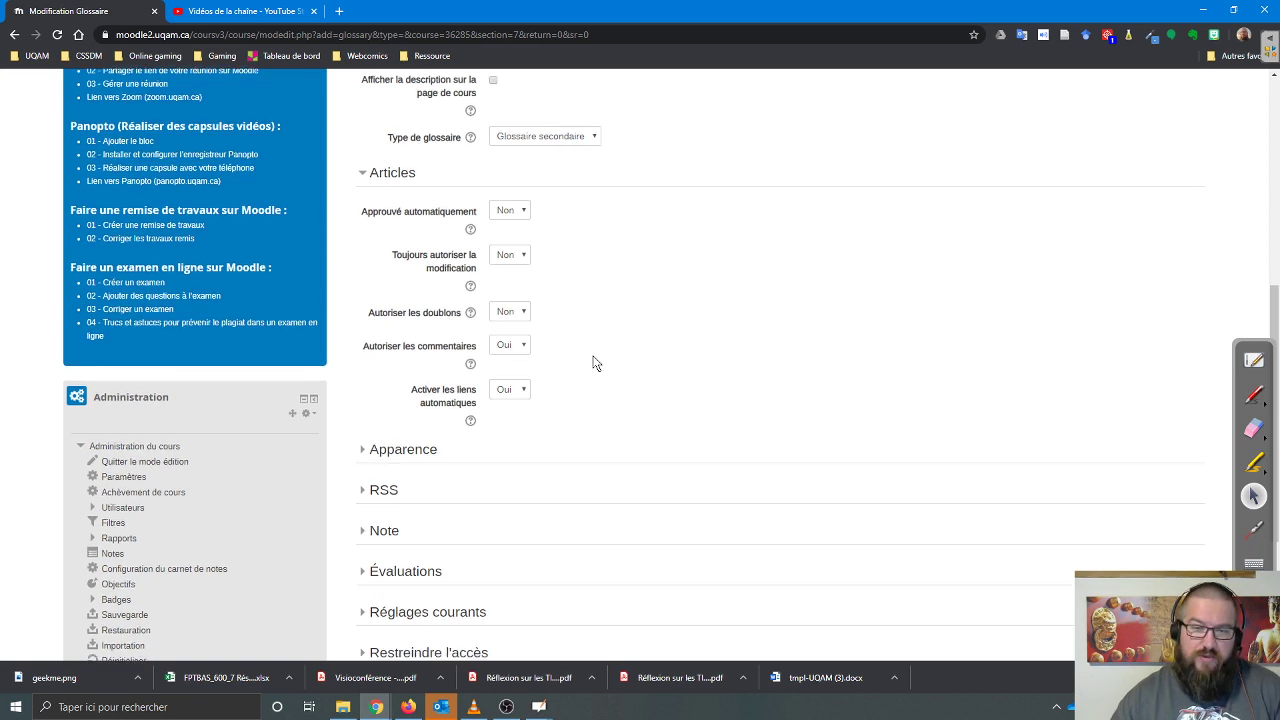
{"action": "scroll", "coordinate": [593, 362], "scroll_direction": "down", "scroll_amount": 2}
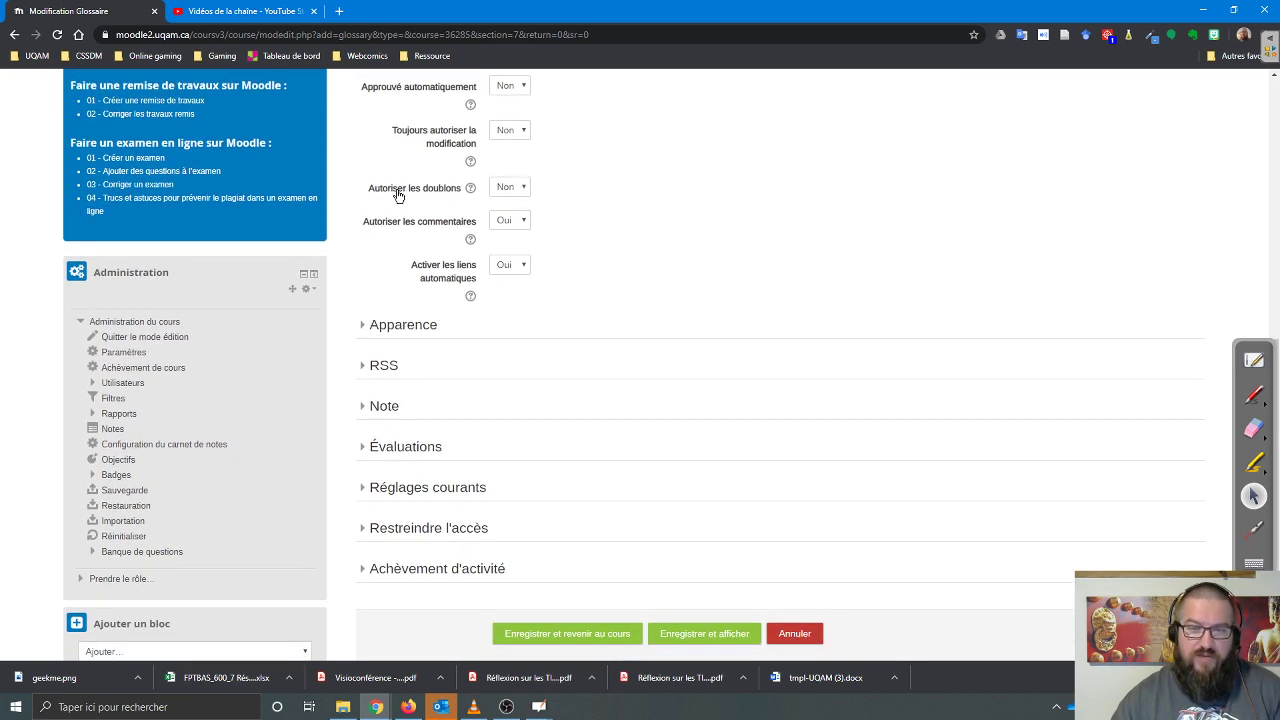
{"action": "left_click", "coordinate": [505, 221]}
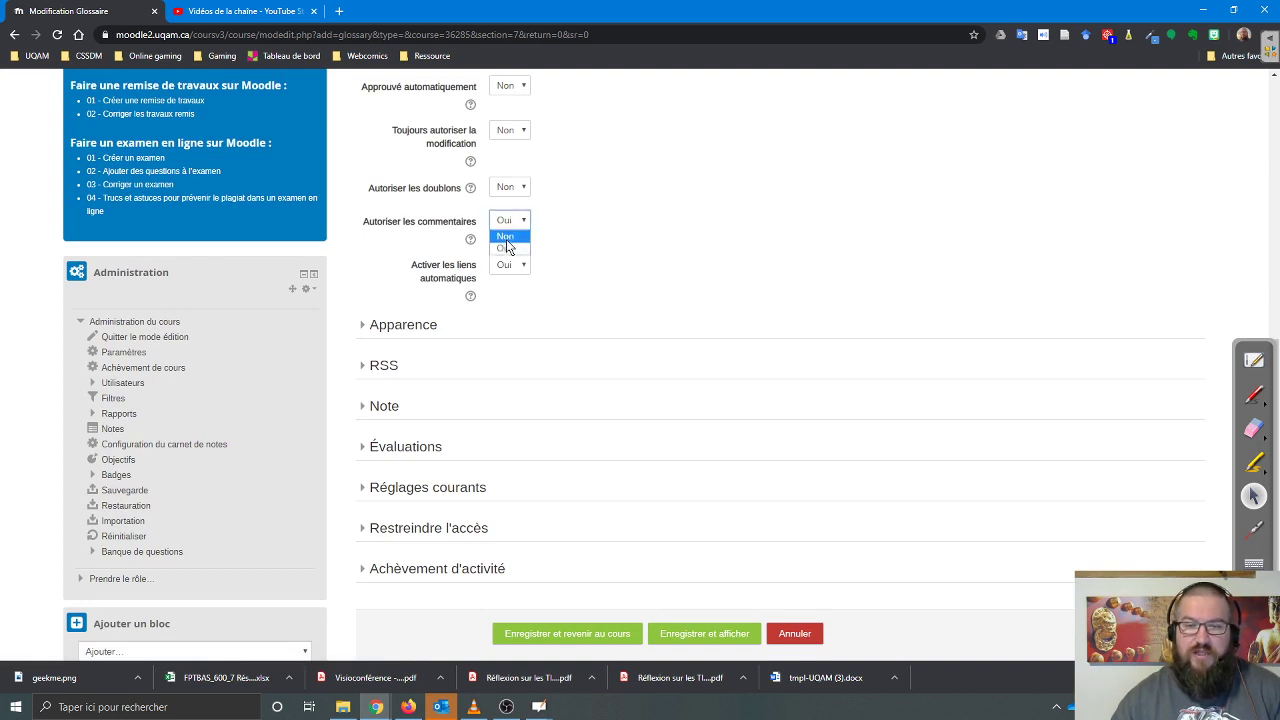
{"action": "left_click", "coordinate": [506, 237]}
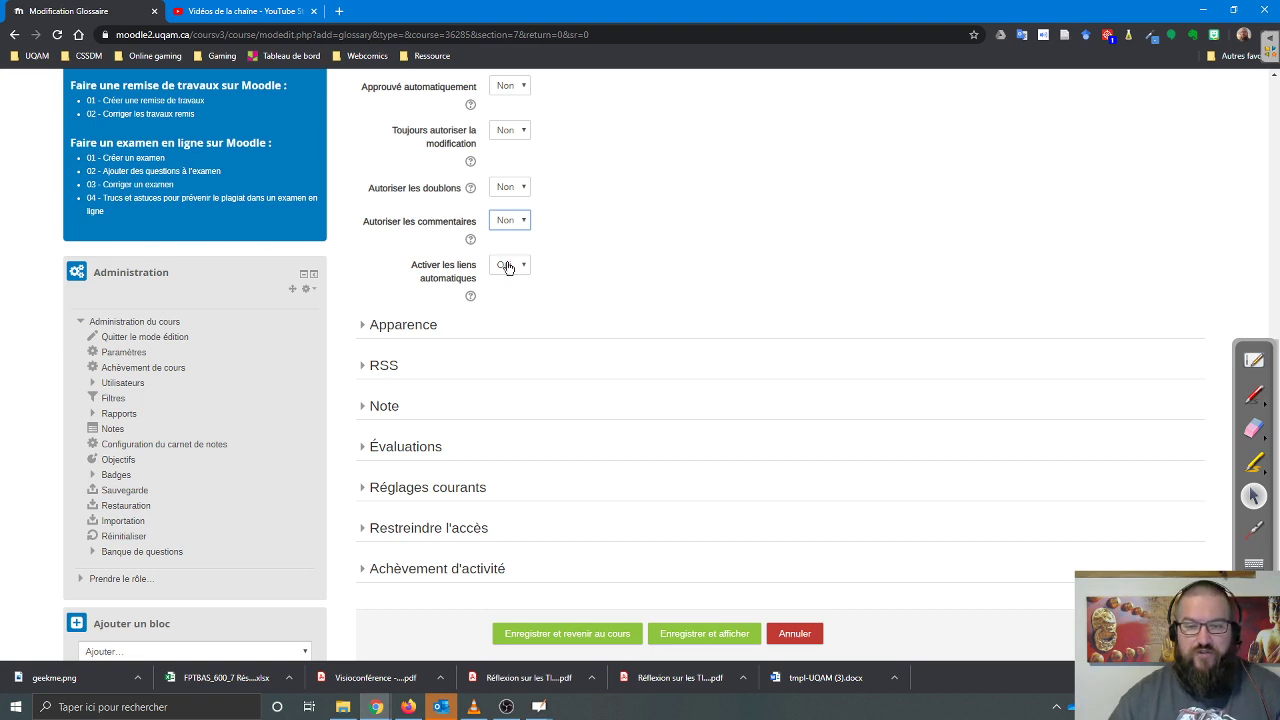
{"action": "left_click", "coordinate": [520, 271]}
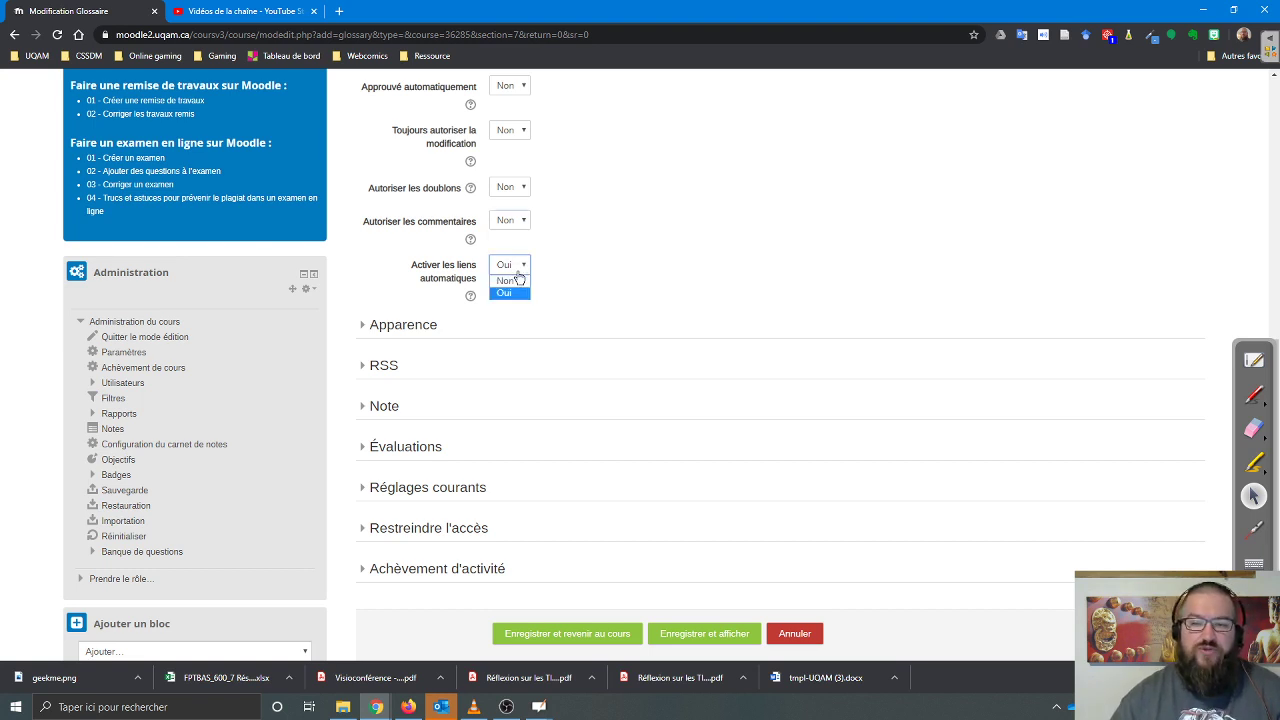
{"action": "left_click", "coordinate": [507, 281]}
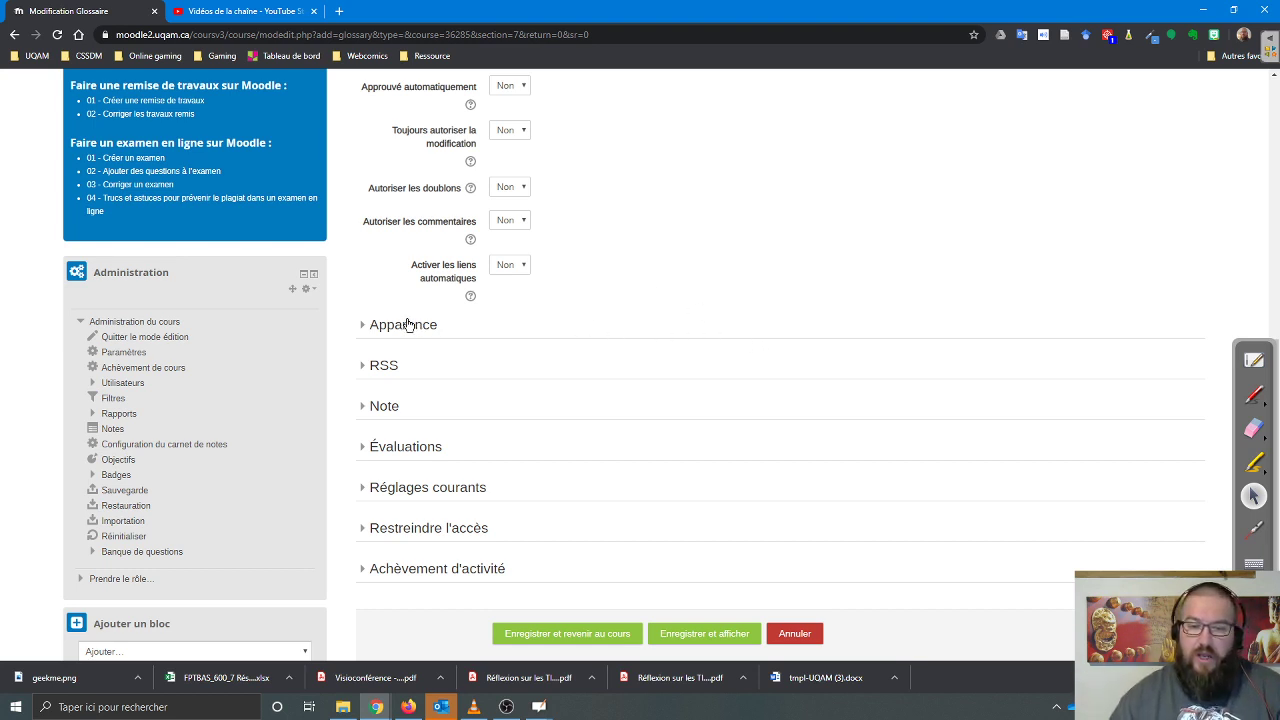
- Set the glossary's display format (Format d'affichage) to FAQ in the appearance settings
{"action": "scroll", "coordinate": [640, 318], "scroll_direction": "down", "scroll_amount": 1}
{"action": "left_click", "coordinate": [420, 262]}
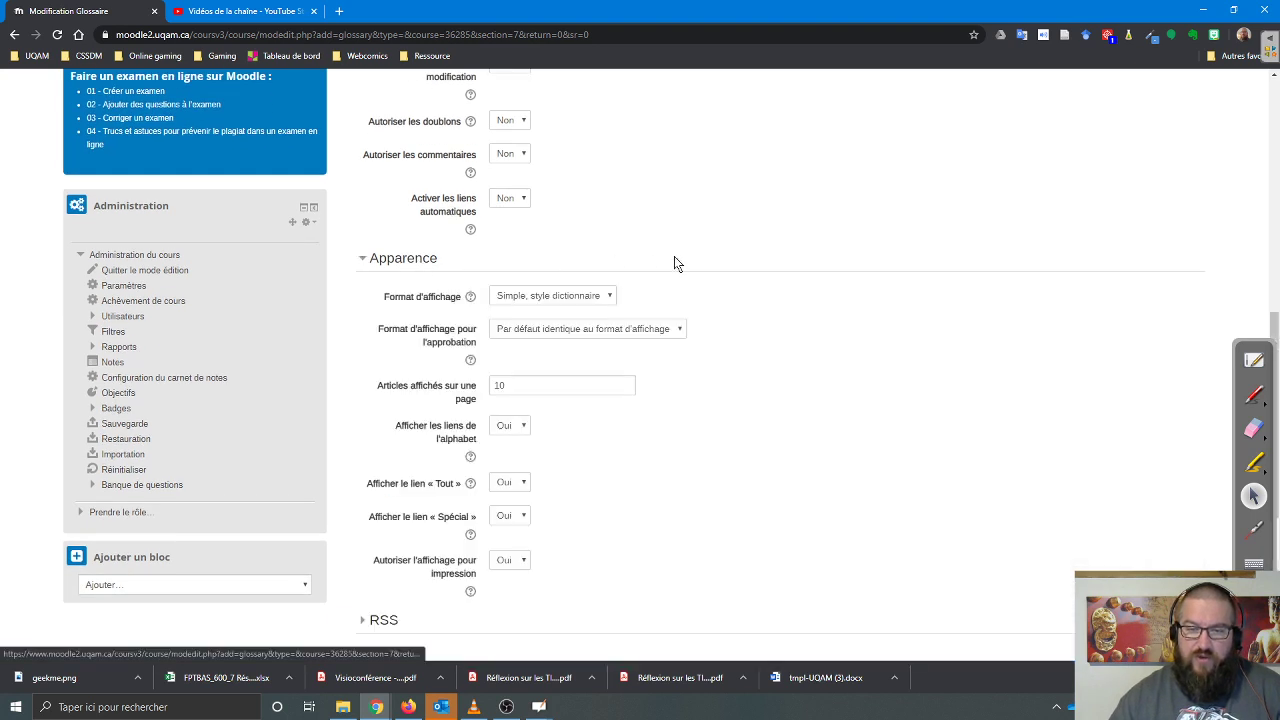
{"action": "scroll", "coordinate": [674, 256], "scroll_direction": "down", "scroll_amount": 2}
{"action": "left_click", "coordinate": [563, 168]}
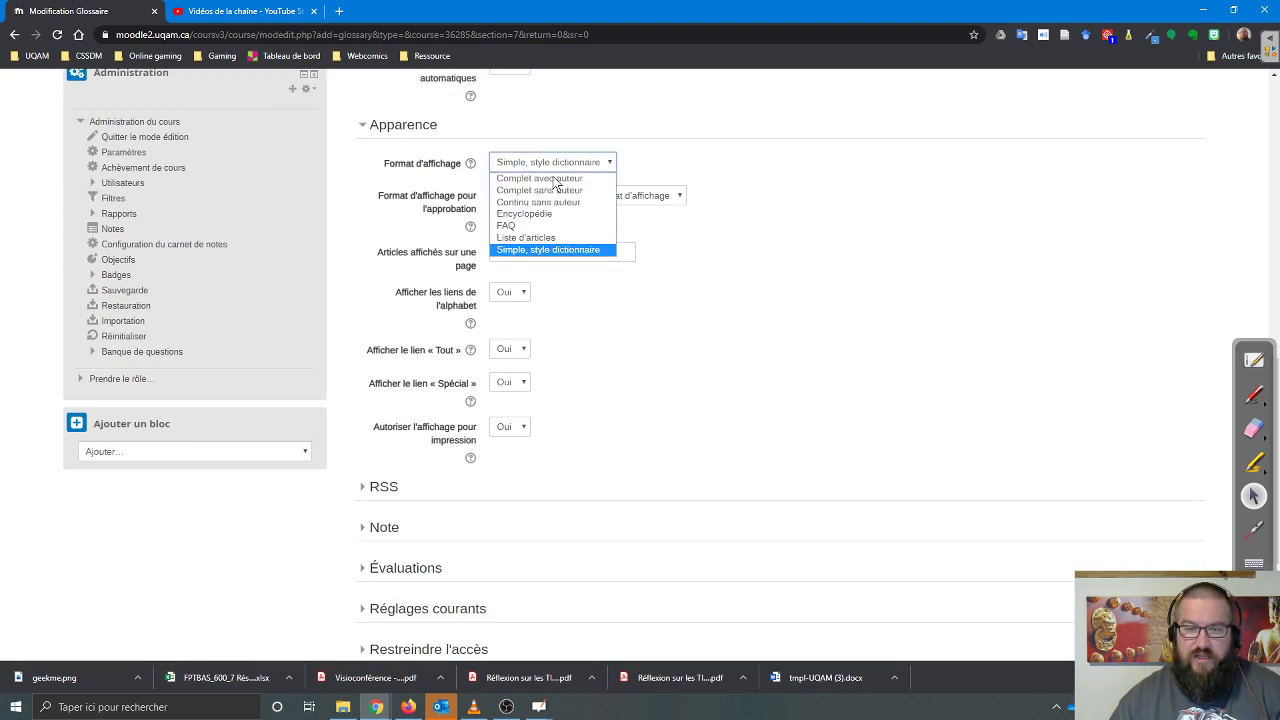
{"action": "left_click", "coordinate": [525, 226]}
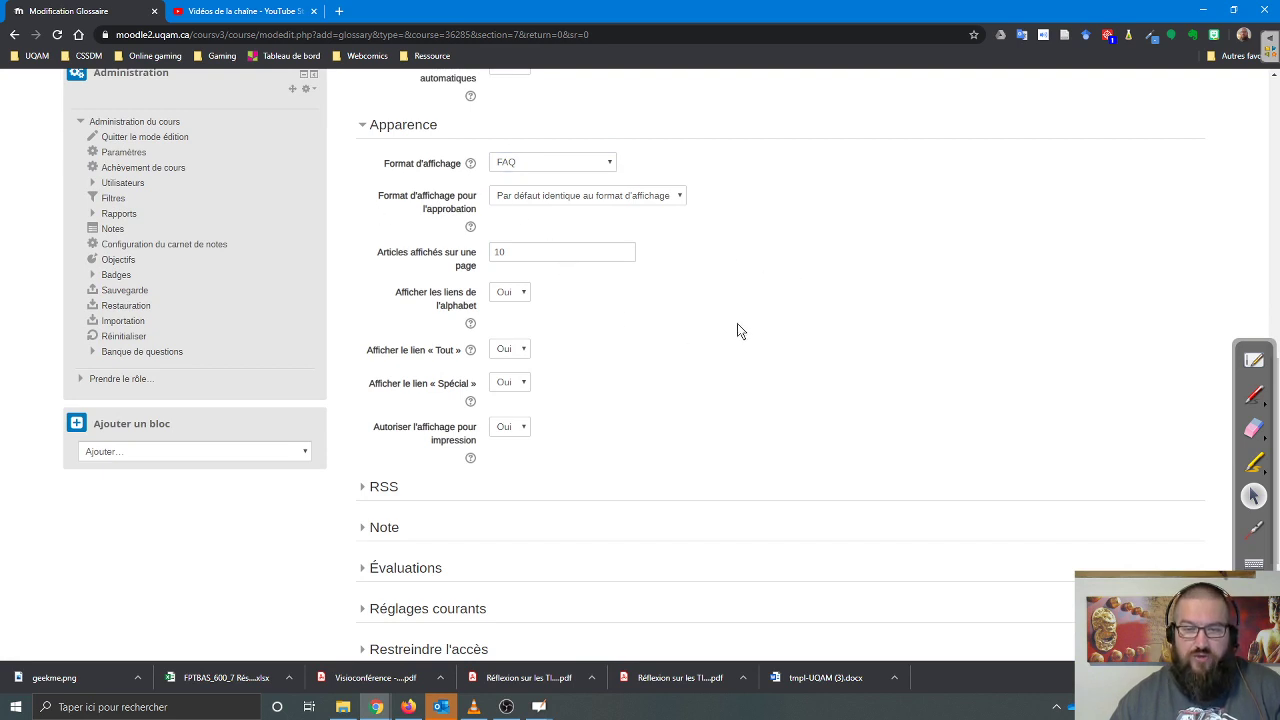
- Set the number of articles shown per page to 20
{"action": "scroll", "coordinate": [737, 323], "scroll_direction": "down", "scroll_amount": 2}
{"action": "double_click", "coordinate": [503, 119]}
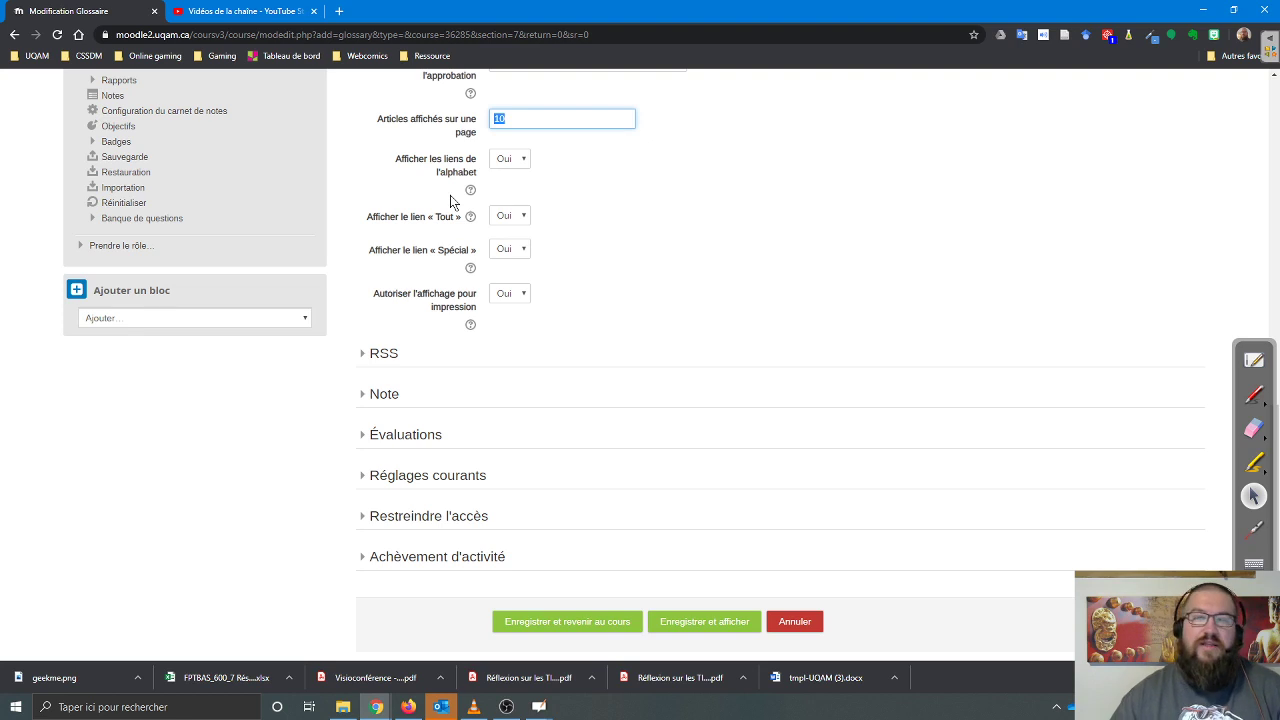
{"action": "type", "text": "20"}
{"action": "left_click", "coordinate": [617, 214]}
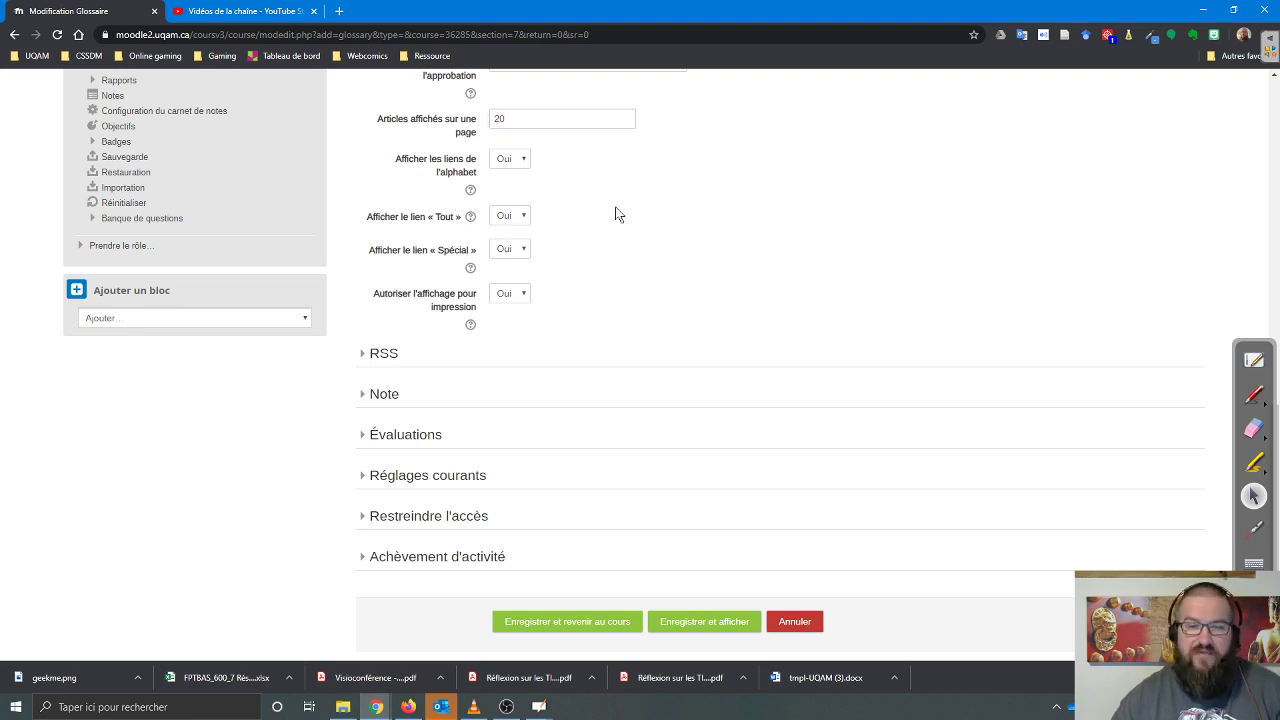
- Review the remaining appearance settings and the available access restriction types without adding a restriction
{"action": "scroll", "coordinate": [617, 214], "scroll_direction": "up", "scroll_amount": 1}
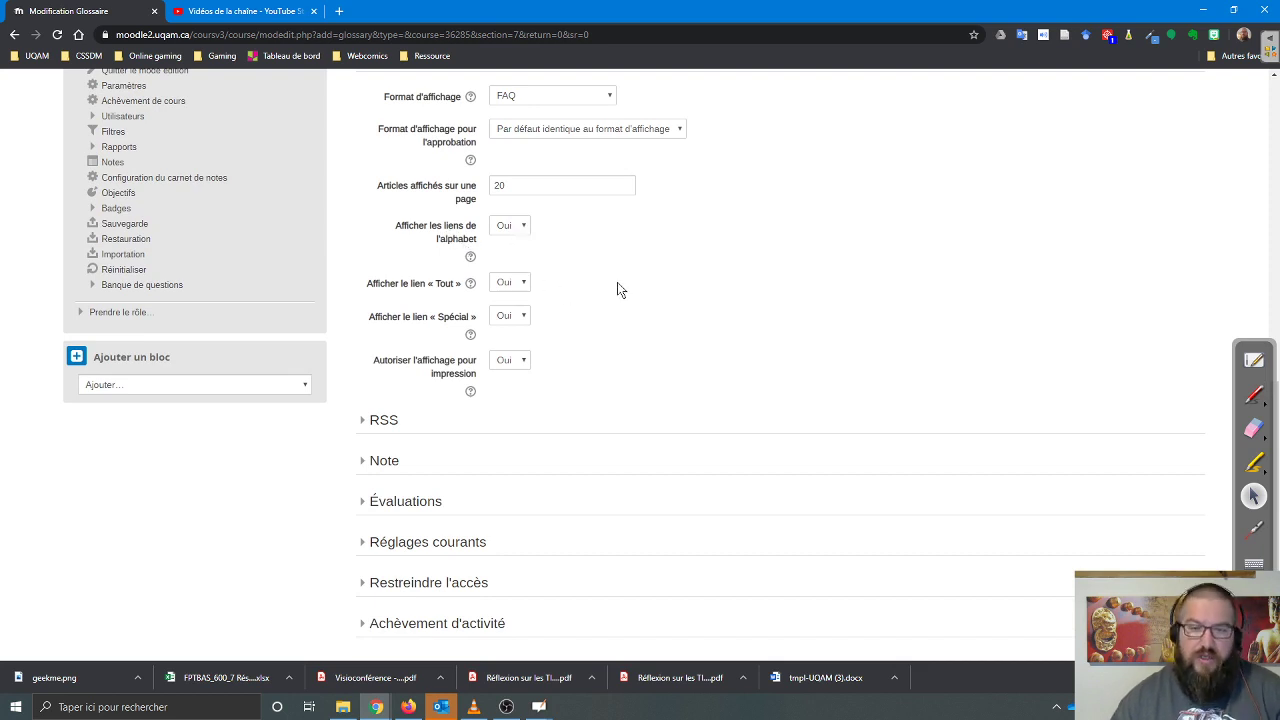
{"action": "scroll", "coordinate": [617, 282], "scroll_direction": "down", "scroll_amount": 1}
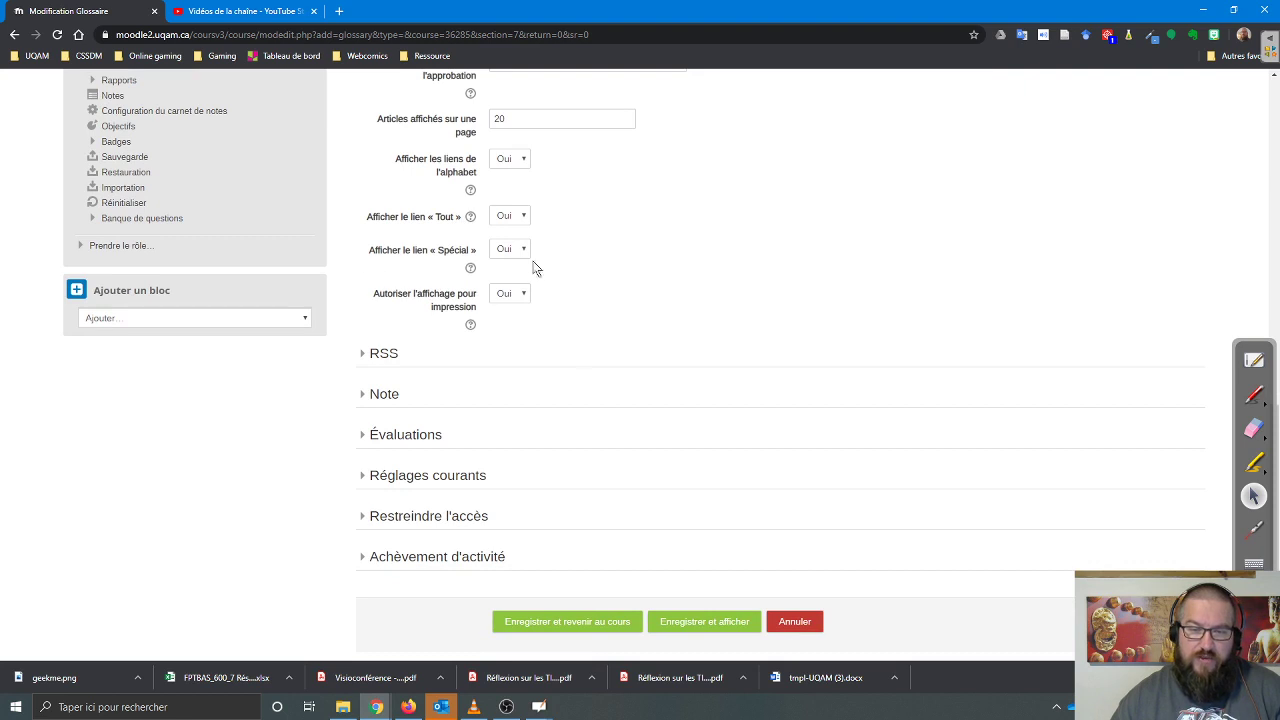
{"action": "scroll", "coordinate": [584, 333], "scroll_direction": "down", "scroll_amount": 1}
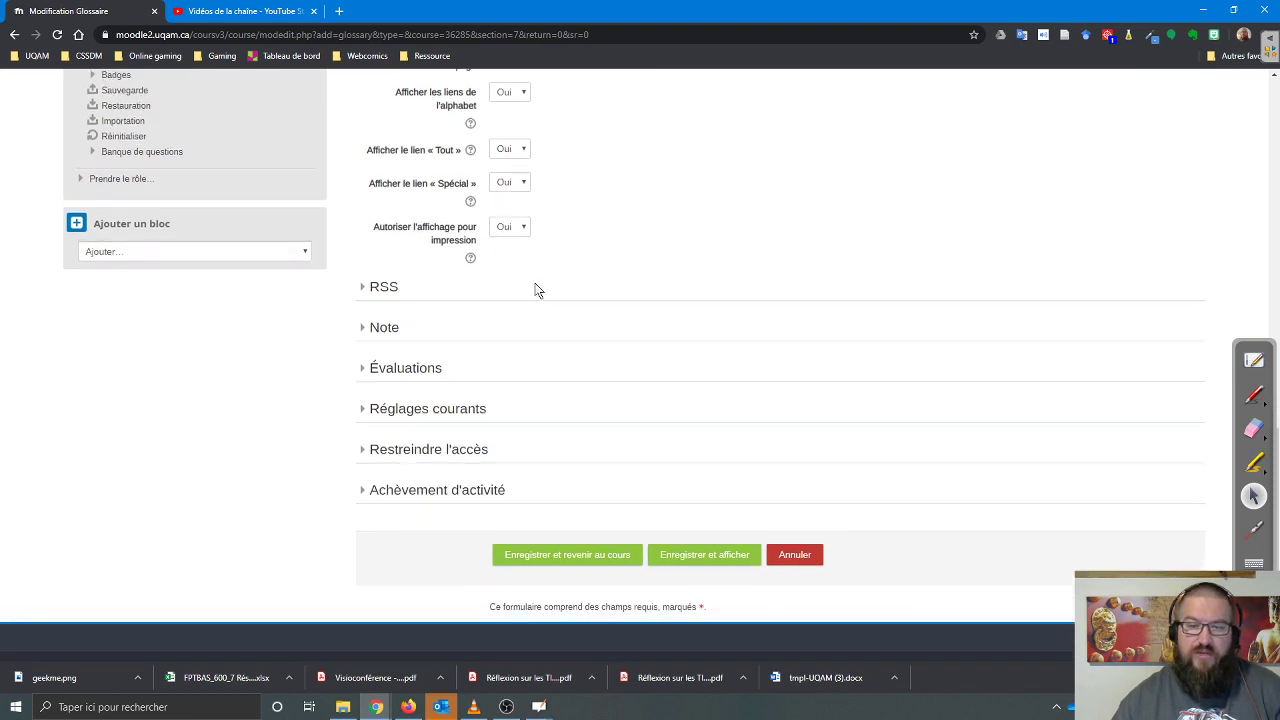
{"action": "scroll", "coordinate": [380, 285], "scroll_direction": "down", "scroll_amount": 1}
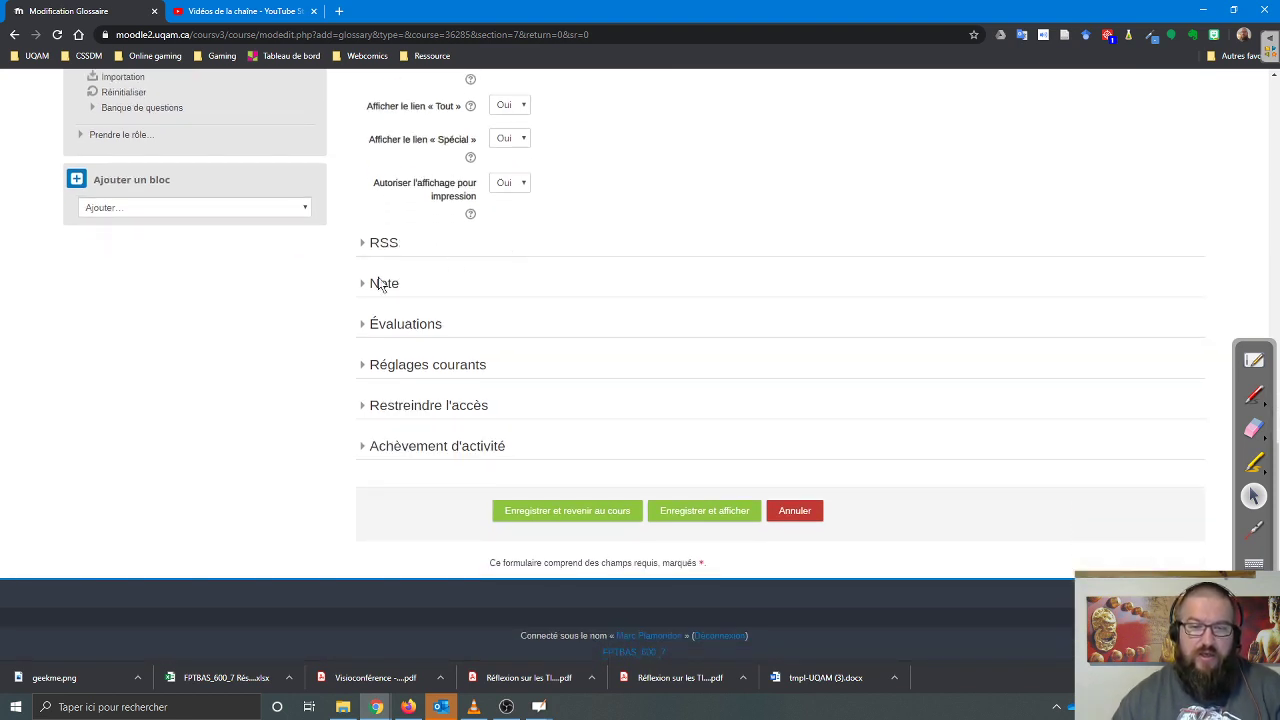
{"action": "left_click", "coordinate": [377, 286]}
{"action": "left_click", "coordinate": [380, 288]}
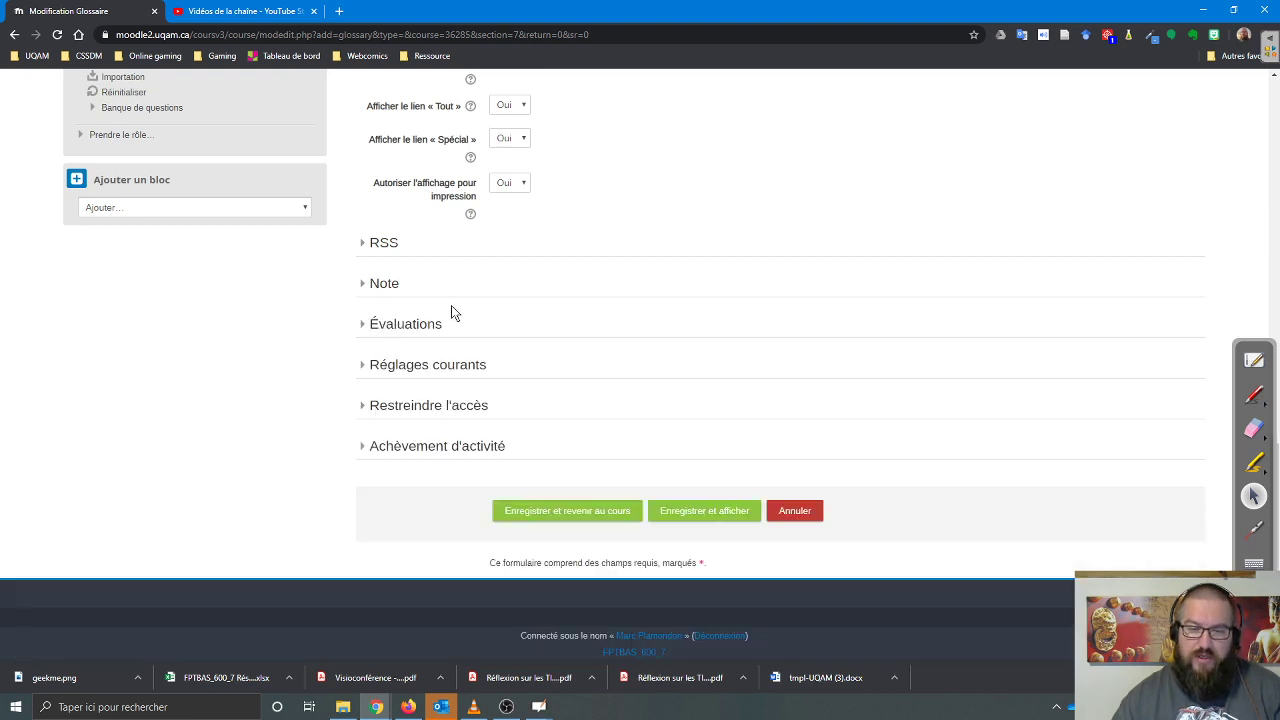
{"action": "left_click", "coordinate": [446, 410]}
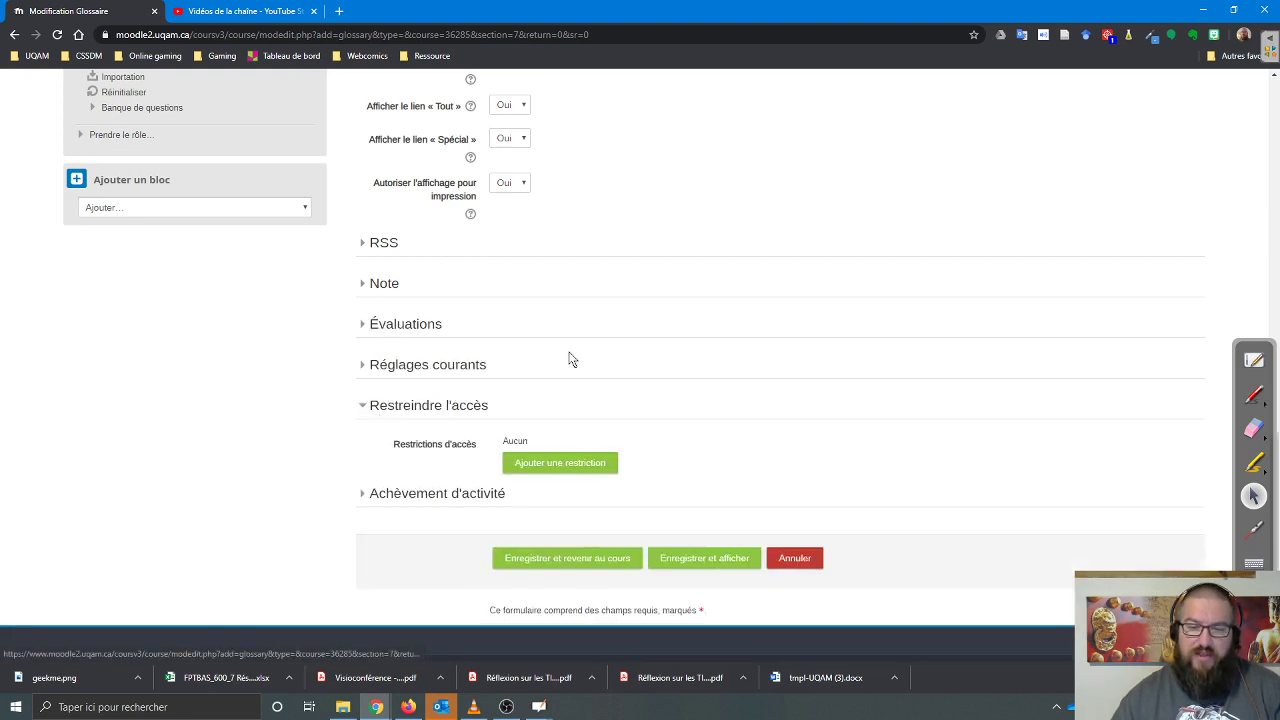
{"action": "scroll", "coordinate": [572, 352], "scroll_direction": "down", "scroll_amount": 1}
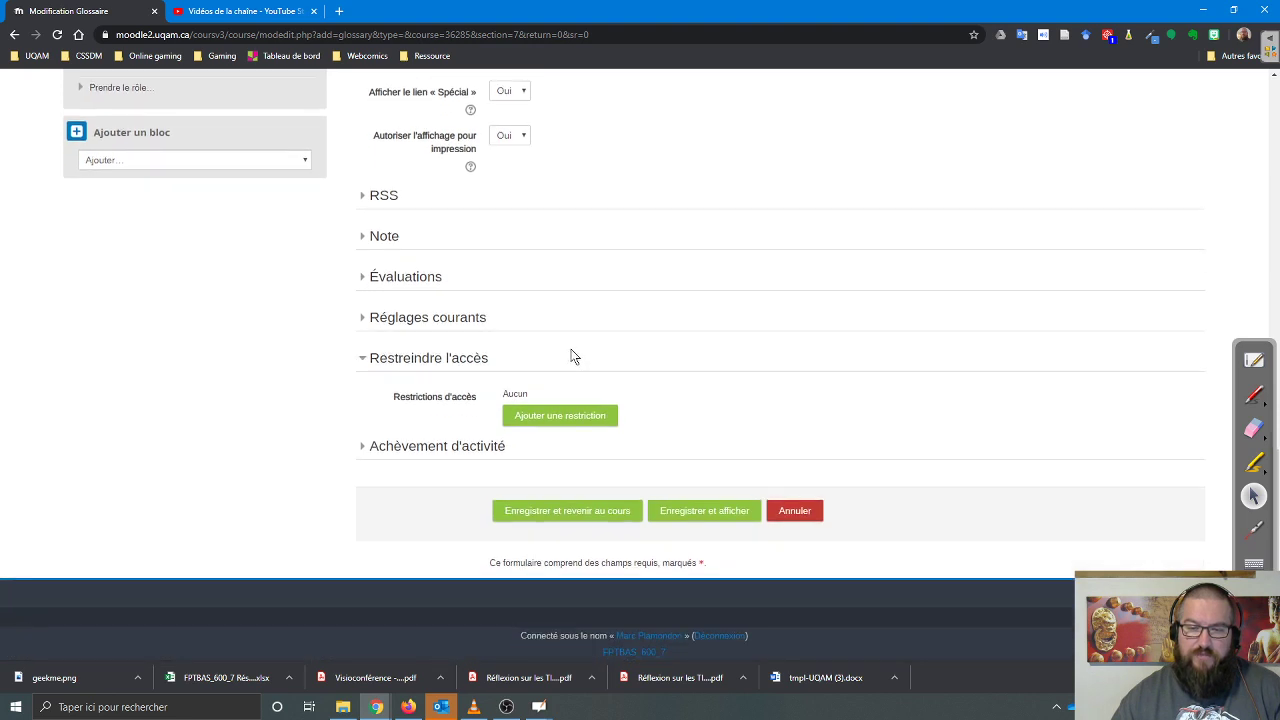
{"action": "left_click", "coordinate": [577, 417]}
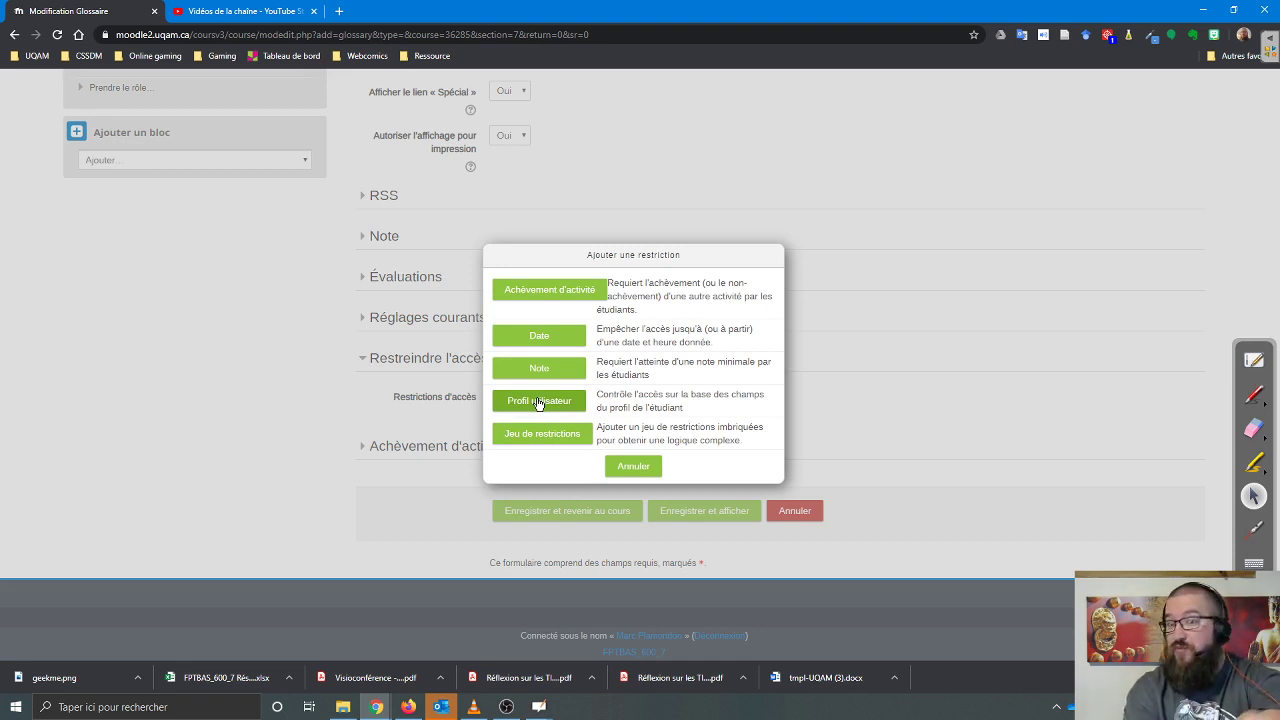
{"action": "left_click", "coordinate": [633, 467]}
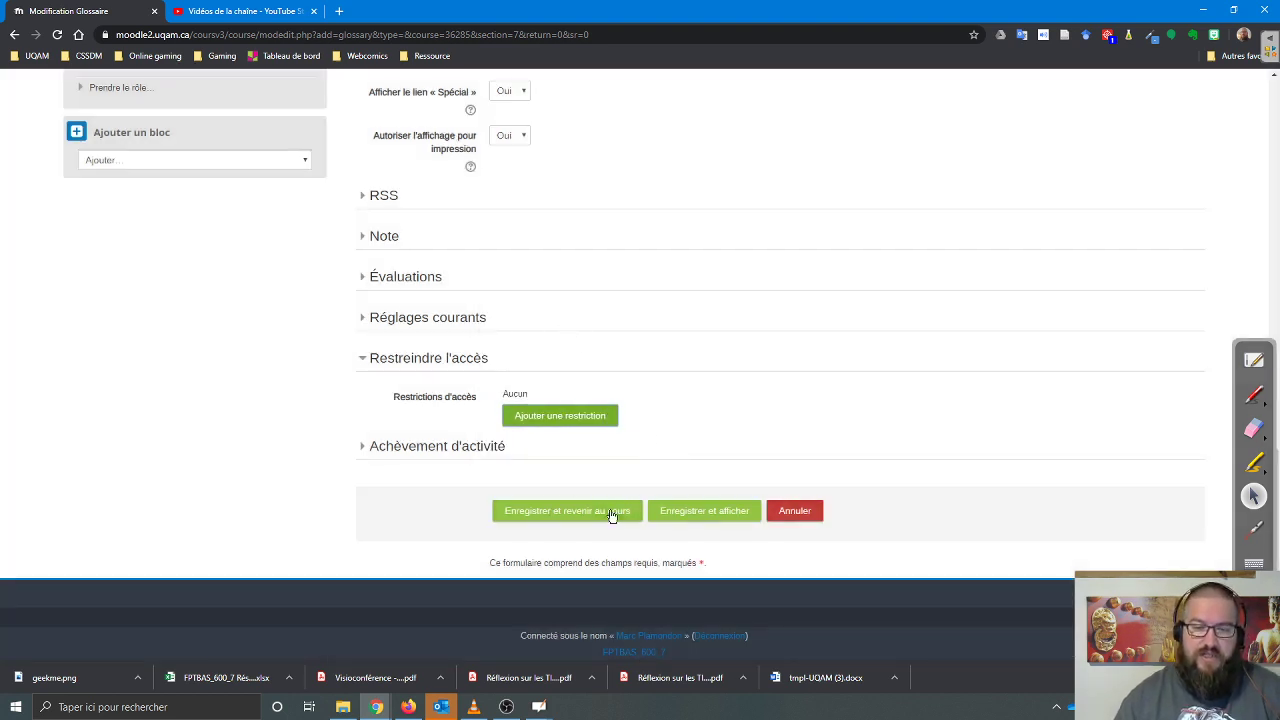
- Set the glossary's completion tracking (Suivi d'achèvement) to "Ne pas afficher l'état d'achèvement"
{"action": "left_click", "coordinate": [478, 447]}
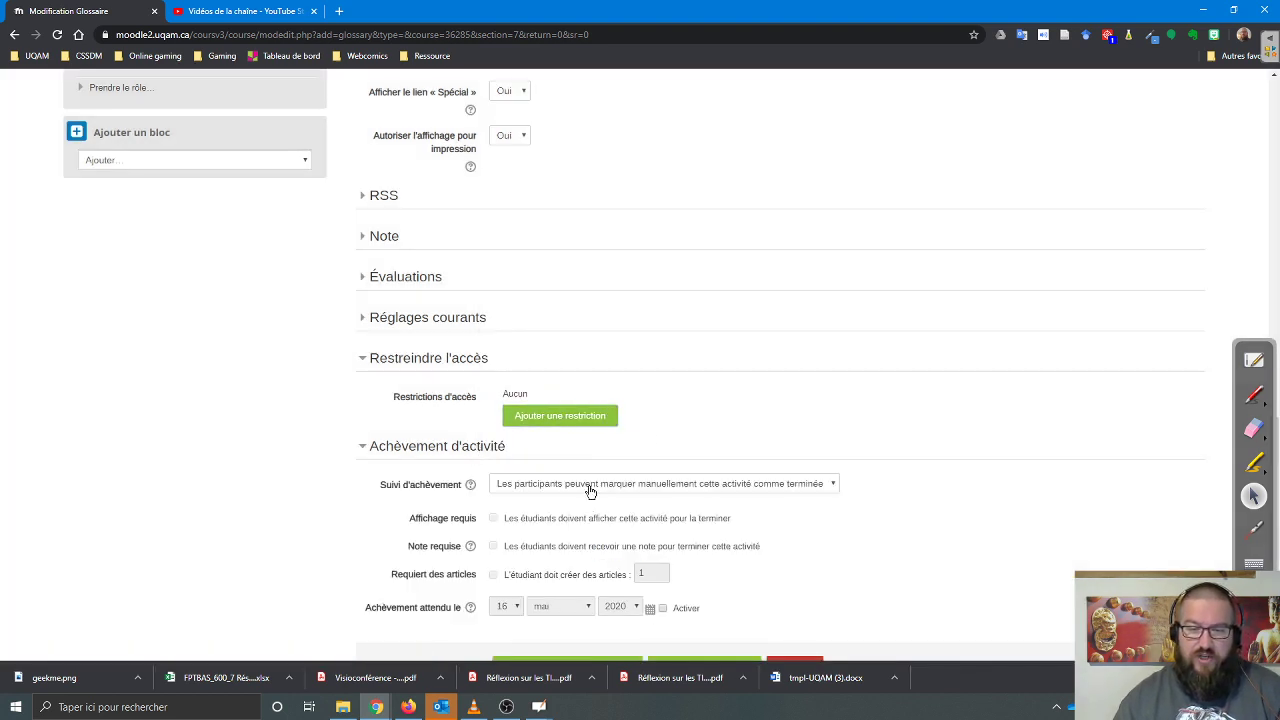
{"action": "left_click", "coordinate": [590, 487]}
{"action": "left_click", "coordinate": [578, 499]}
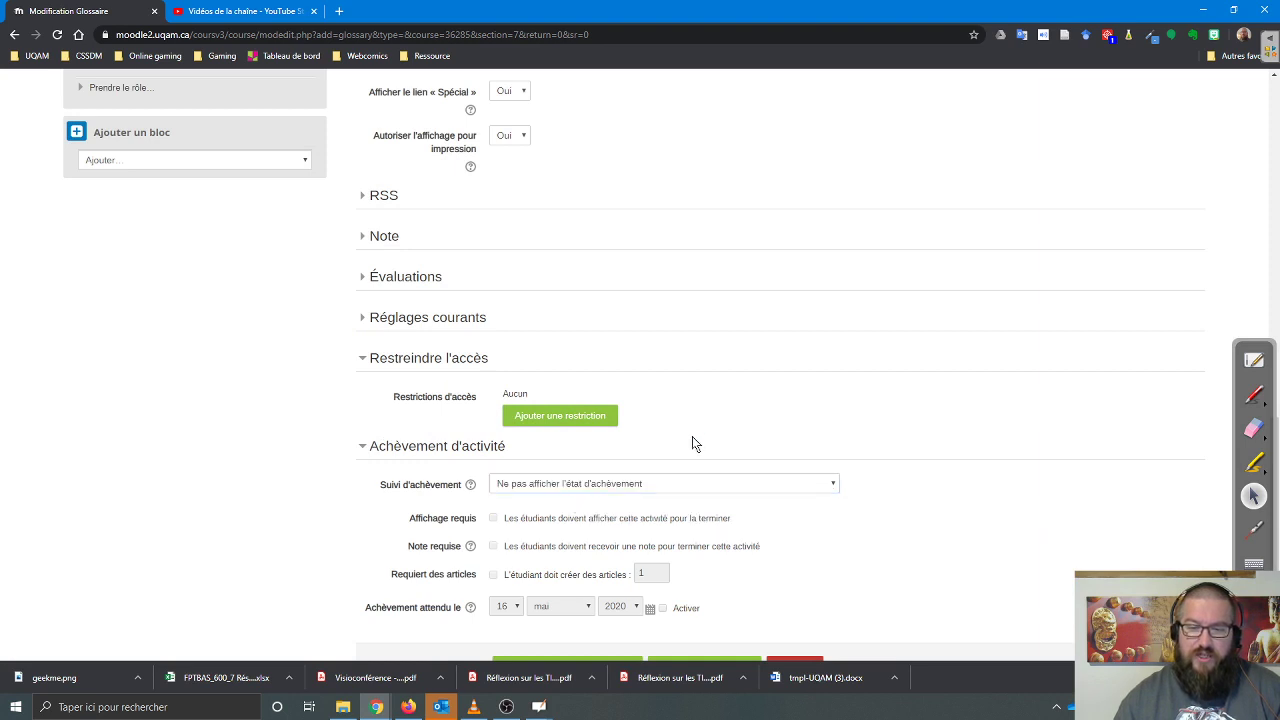
- Collapse the access restriction and activity completion sections, and save the glossary so that it is displayed
{"action": "left_click", "coordinate": [366, 360]}
{"action": "left_click", "coordinate": [365, 396]}
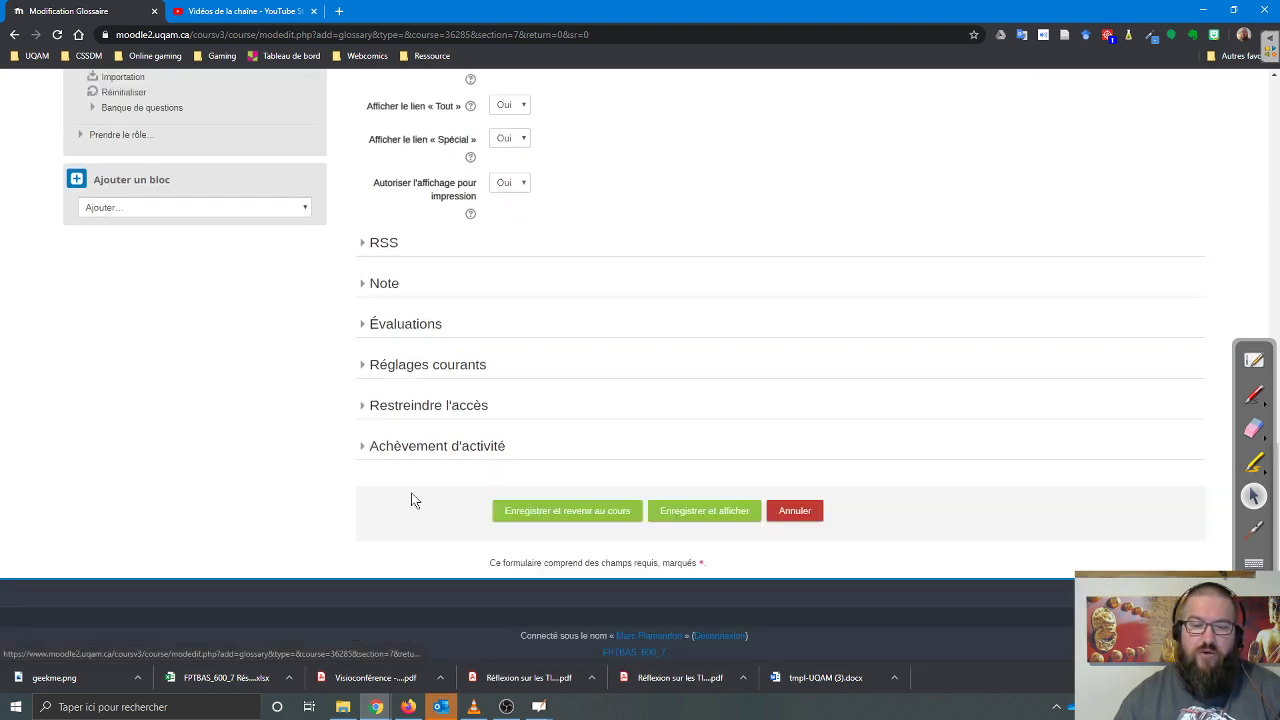
{"action": "left_click", "coordinate": [723, 515]}
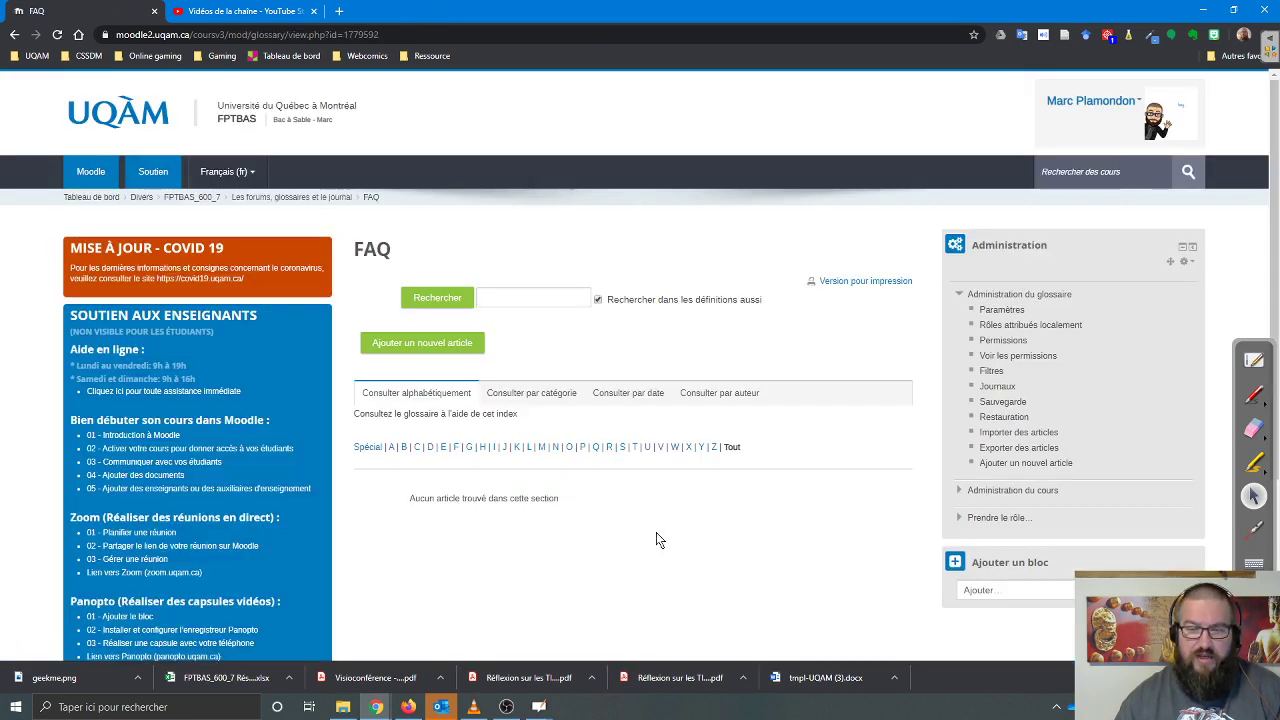
- Start a new article in the FAQ glossary with the concept "Qu'est-ce qu'un Lorem Ipsum"
{"action": "left_click", "coordinate": [426, 344]}
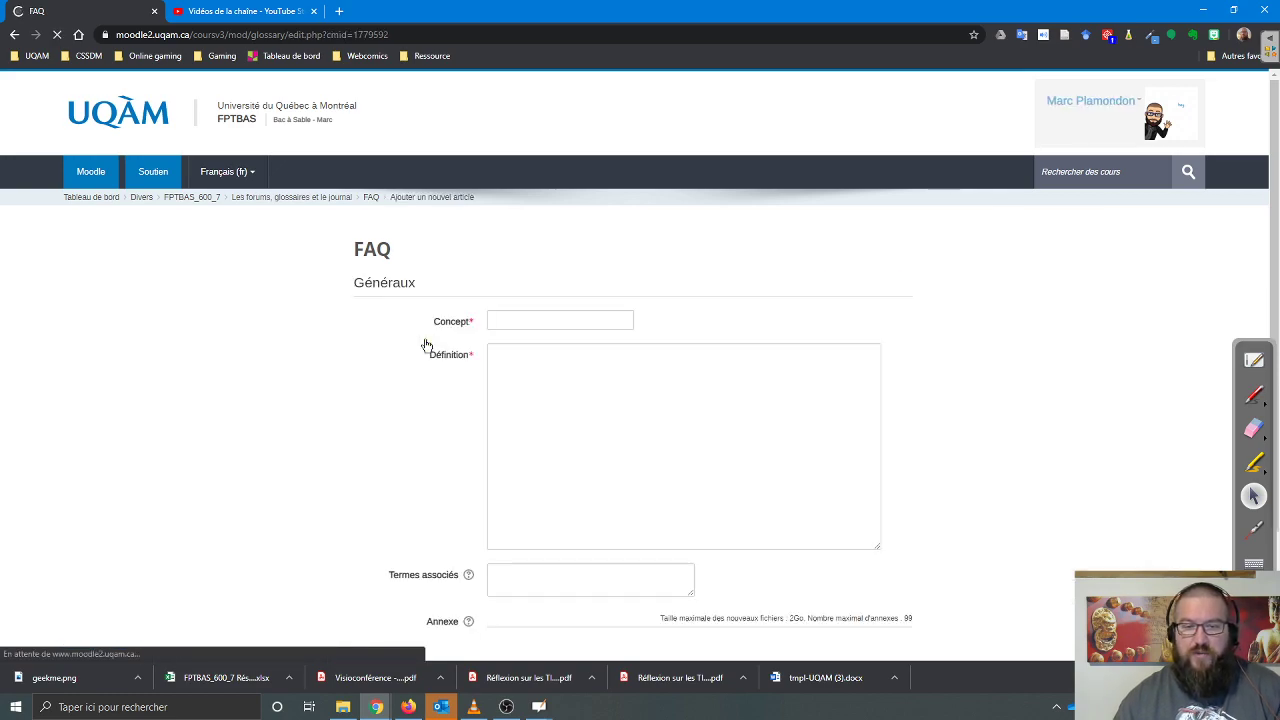
{"action": "left_click", "coordinate": [540, 321]}
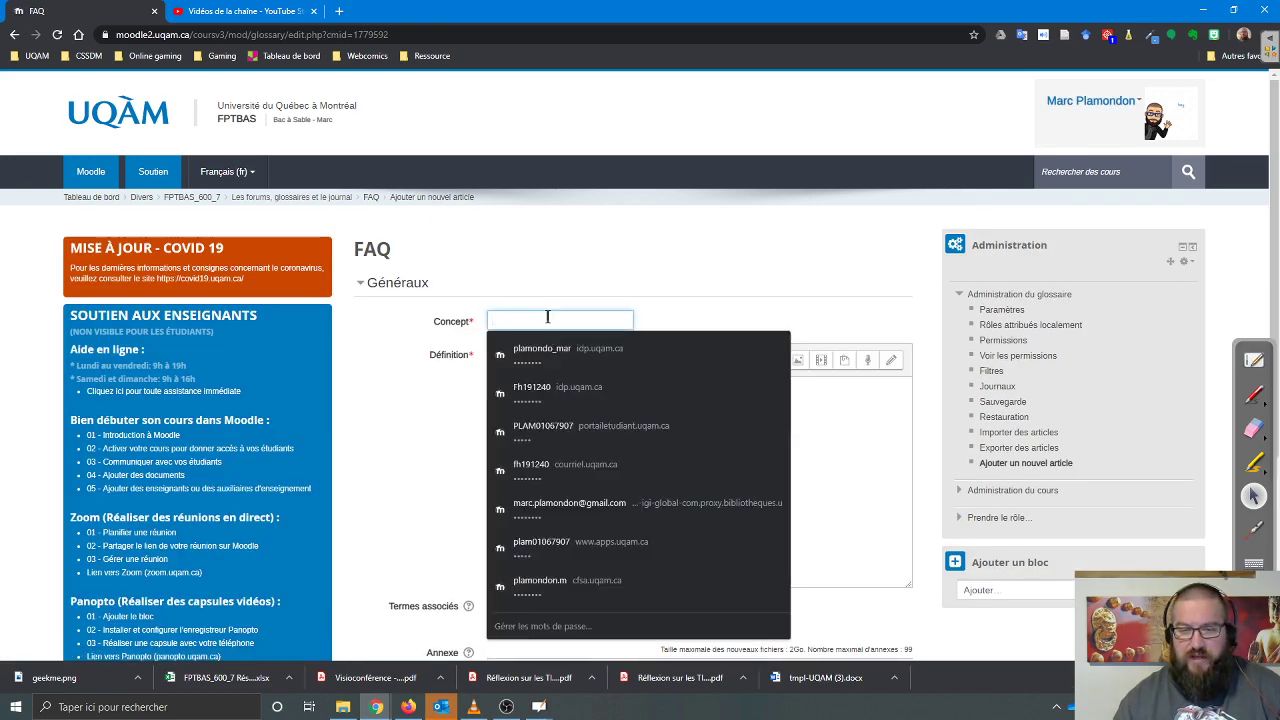
{"action": "key", "text": "Escape"}
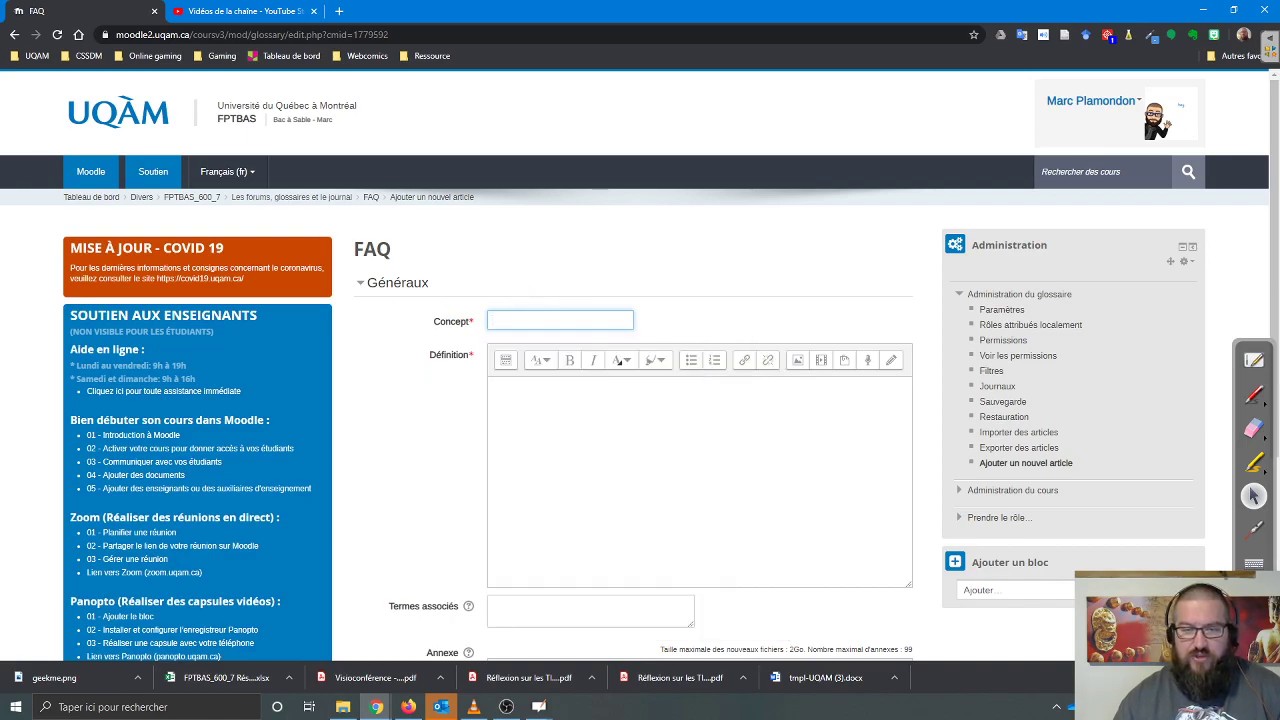
{"action": "left_click_drag", "start_coordinate": [416, 302], "coordinate": [653, 338]}
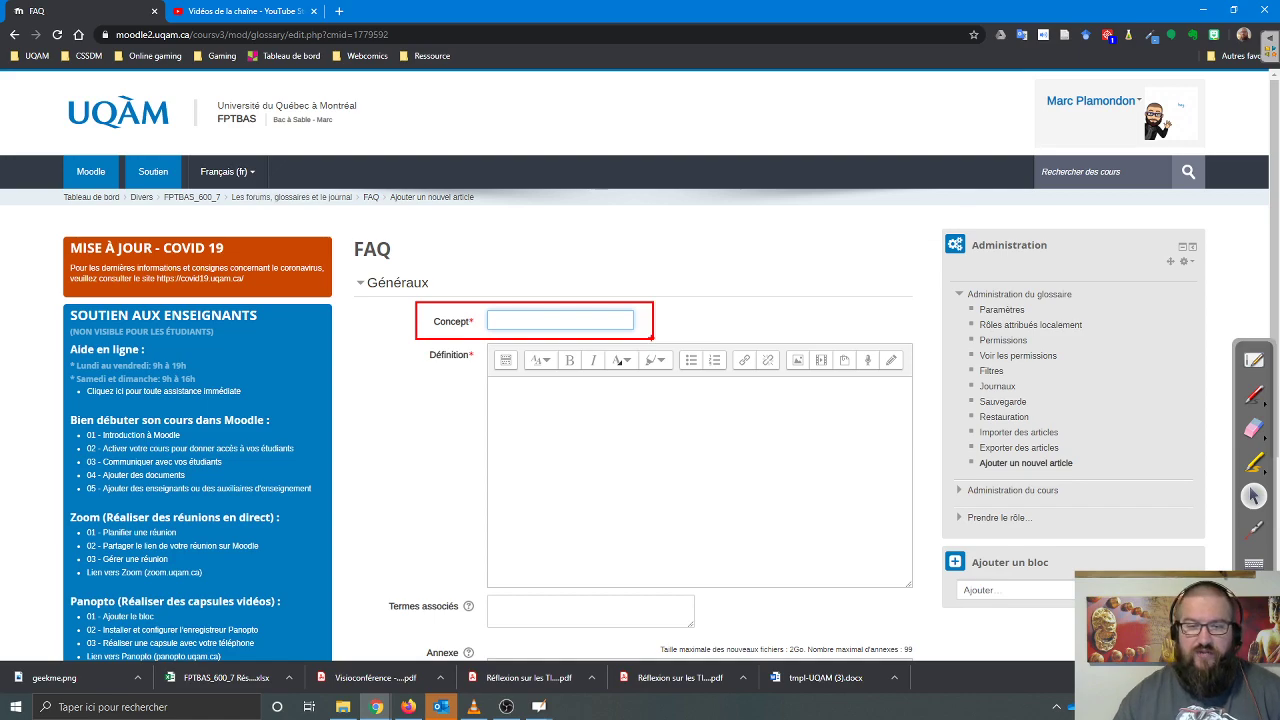
{"action": "key", "text": "Return"}
{"action": "left_click", "coordinate": [559, 350]}
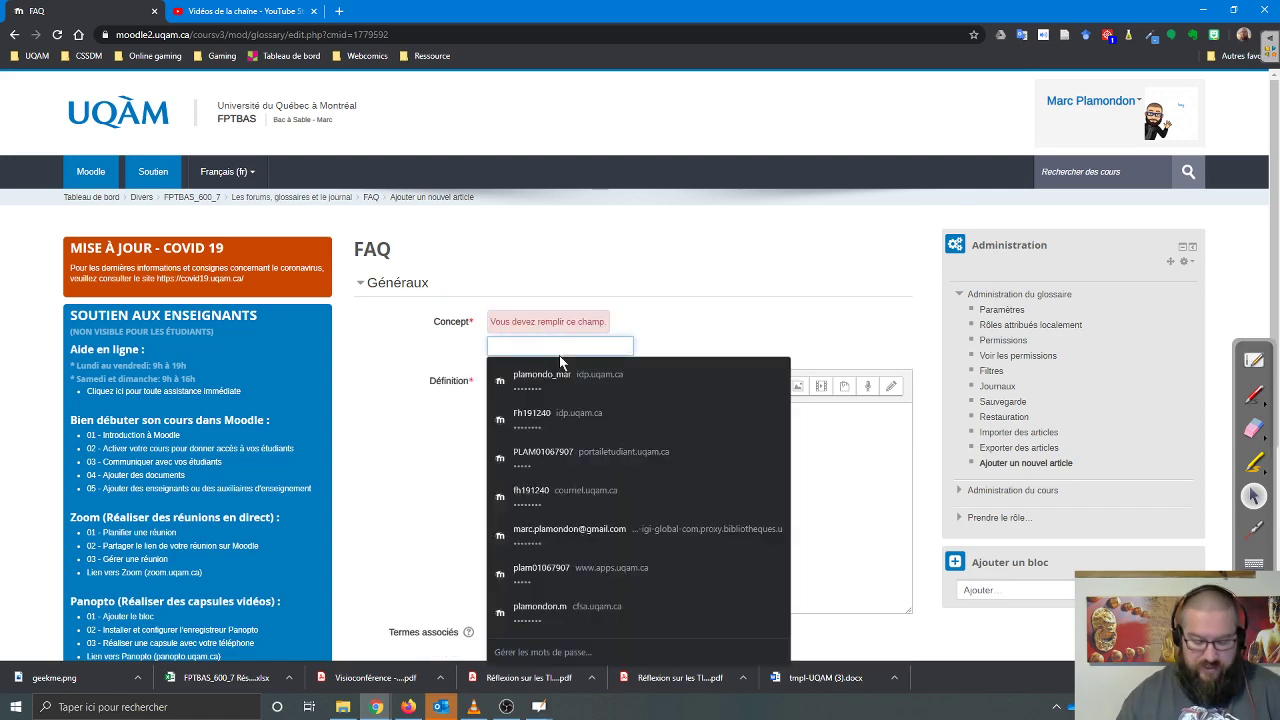
{"action": "key", "text": "Escape"}
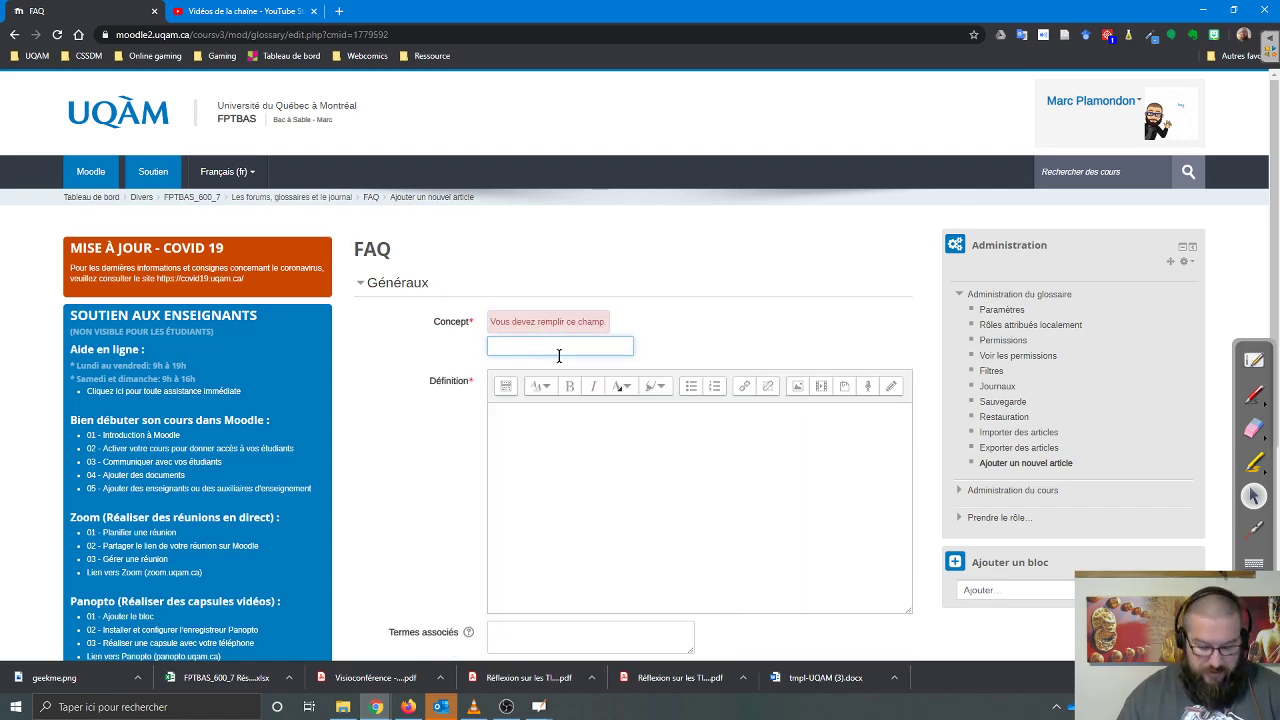
{"action": "type", "text": "Qu'est-ce qu'un"}
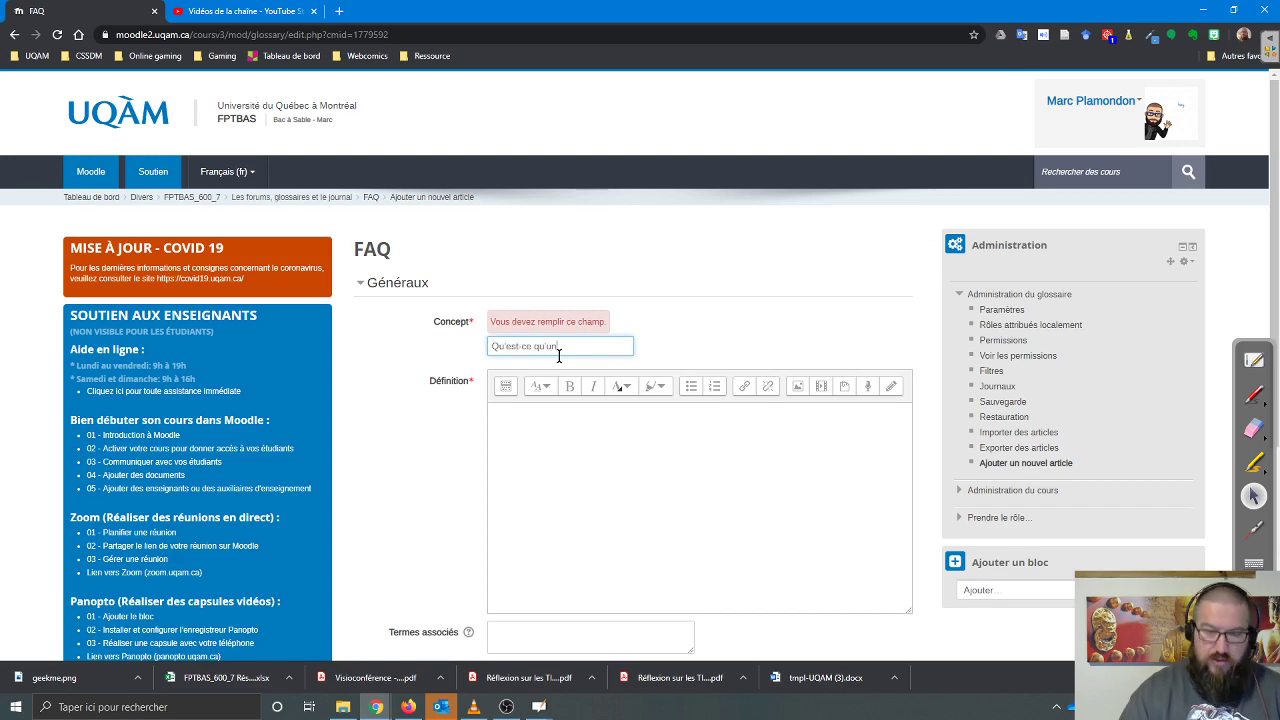
{"action": "type", "text": " Lorem Ipsum"}
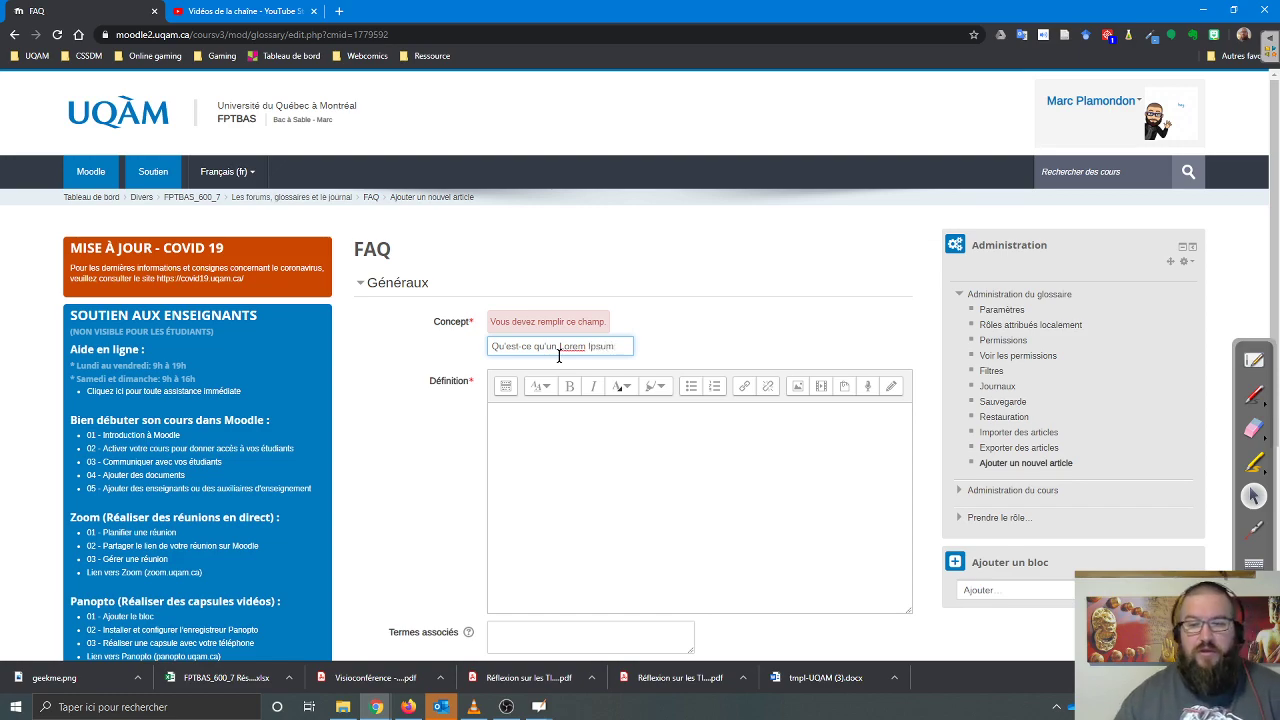
- Search Google for "lorem ipsum" in a new browser tab and open the lipsum.com site
{"action": "left_click", "coordinate": [572, 419]}
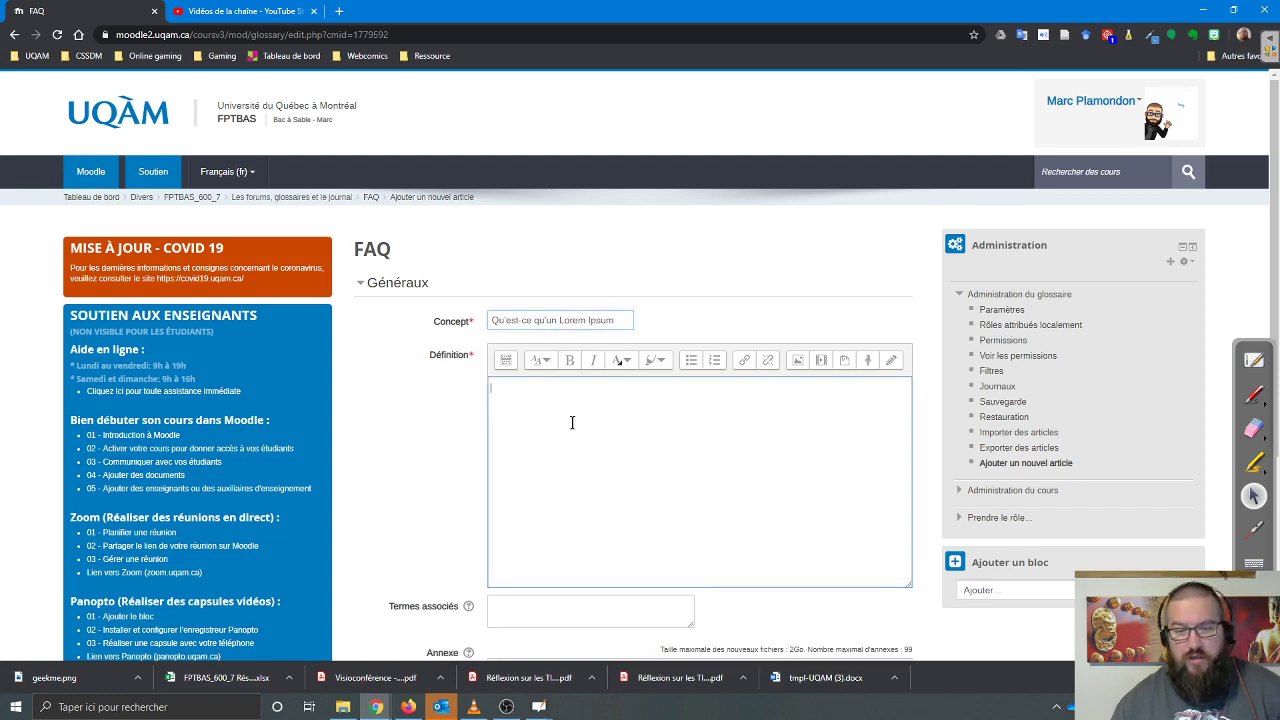
{"action": "left_click", "coordinate": [339, 11]}
{"action": "type", "text": "lor"}
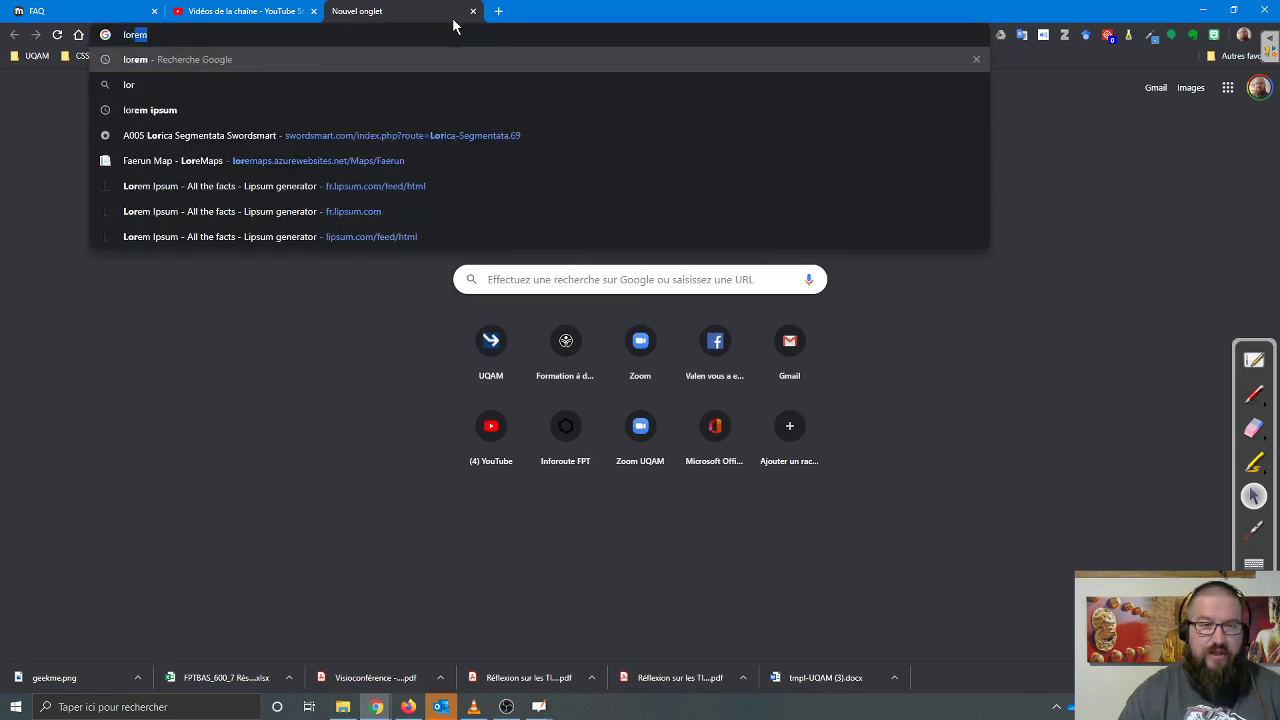
{"action": "type", "text": "em "}
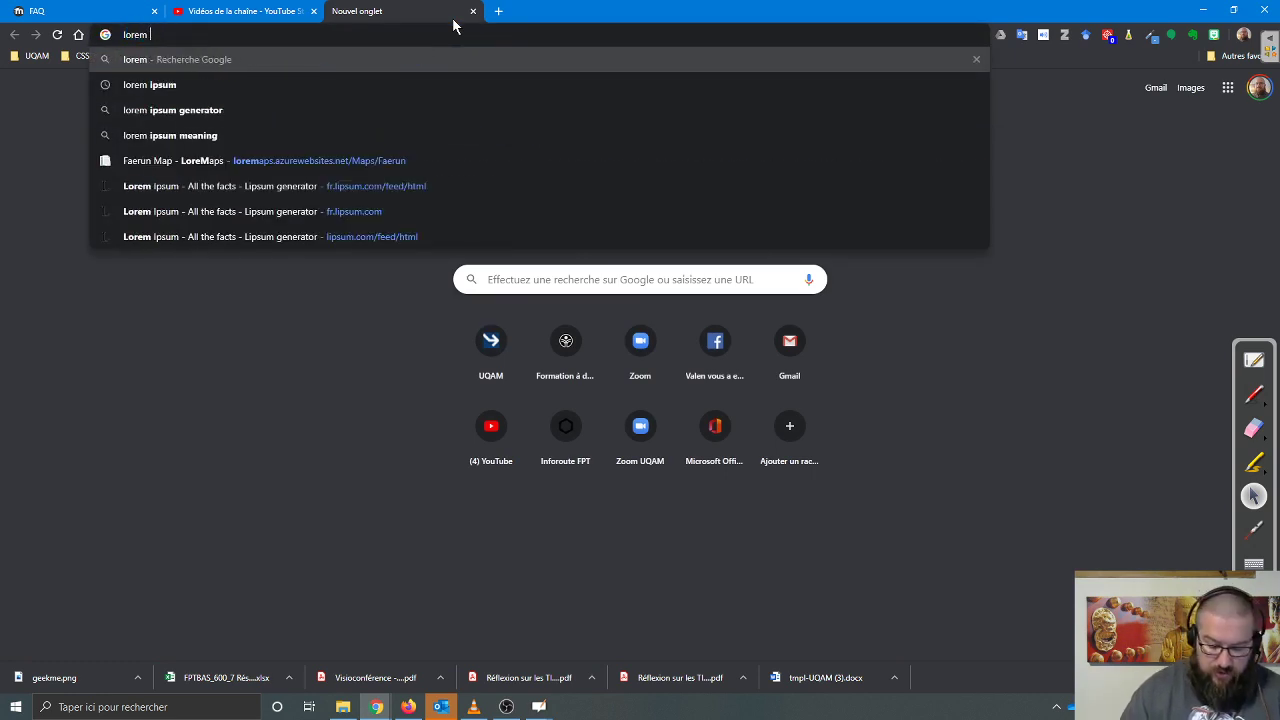
{"action": "type", "text": "ipsum"}
{"action": "key", "text": "Return"}
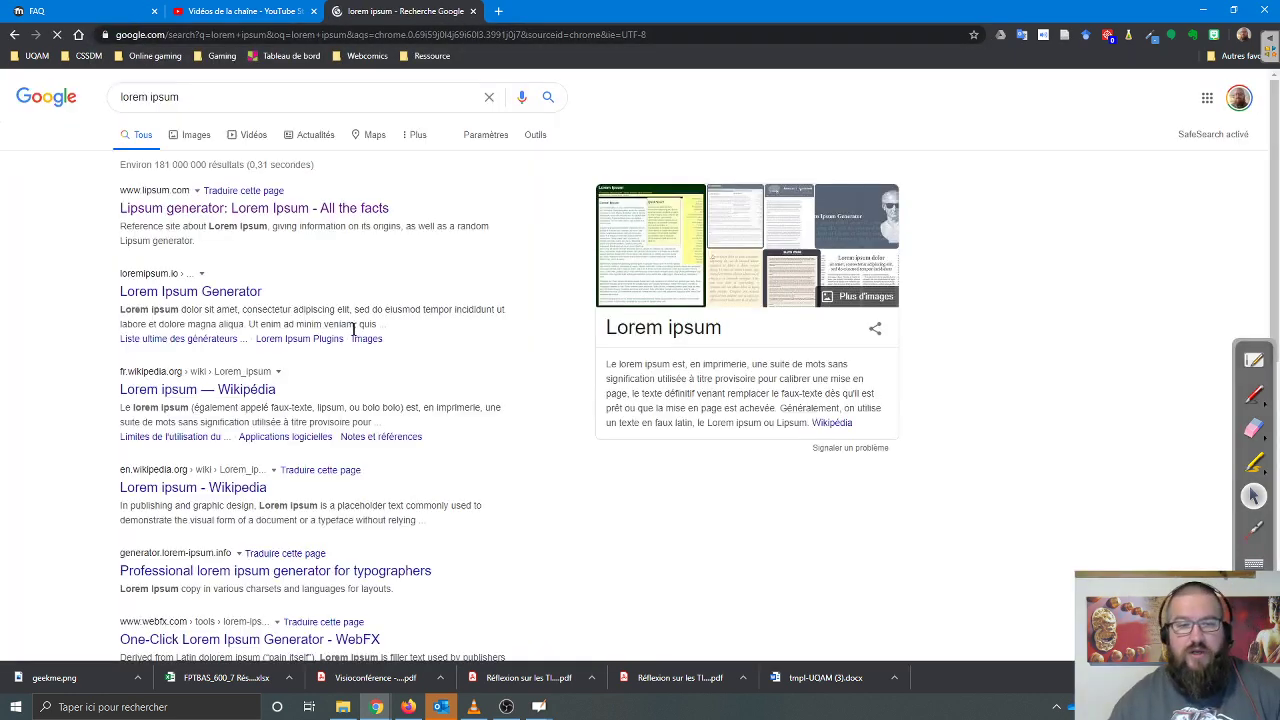
{"action": "left_click", "coordinate": [250, 210]}
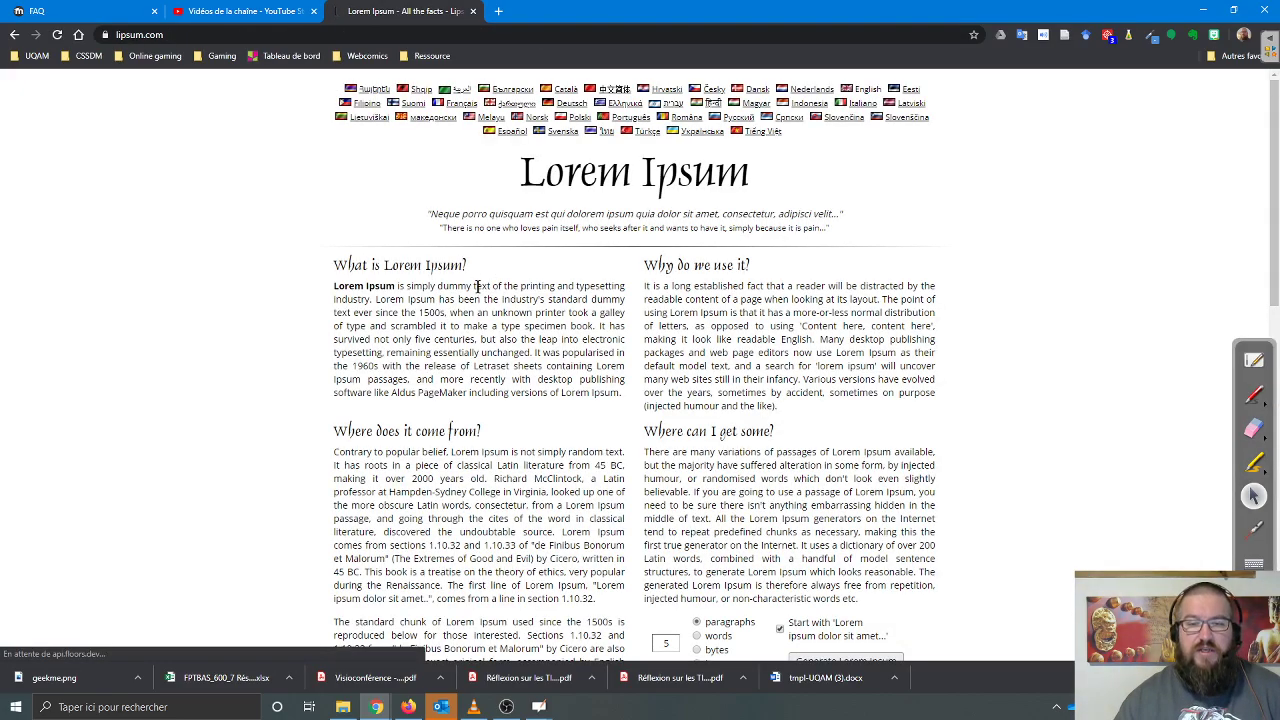
- Copy the "What is Lorem Ipsum?" paragraph from lipsum.com into the article's definition in Moodle
{"action": "scroll", "coordinate": [476, 287], "scroll_direction": "down", "scroll_amount": 1}
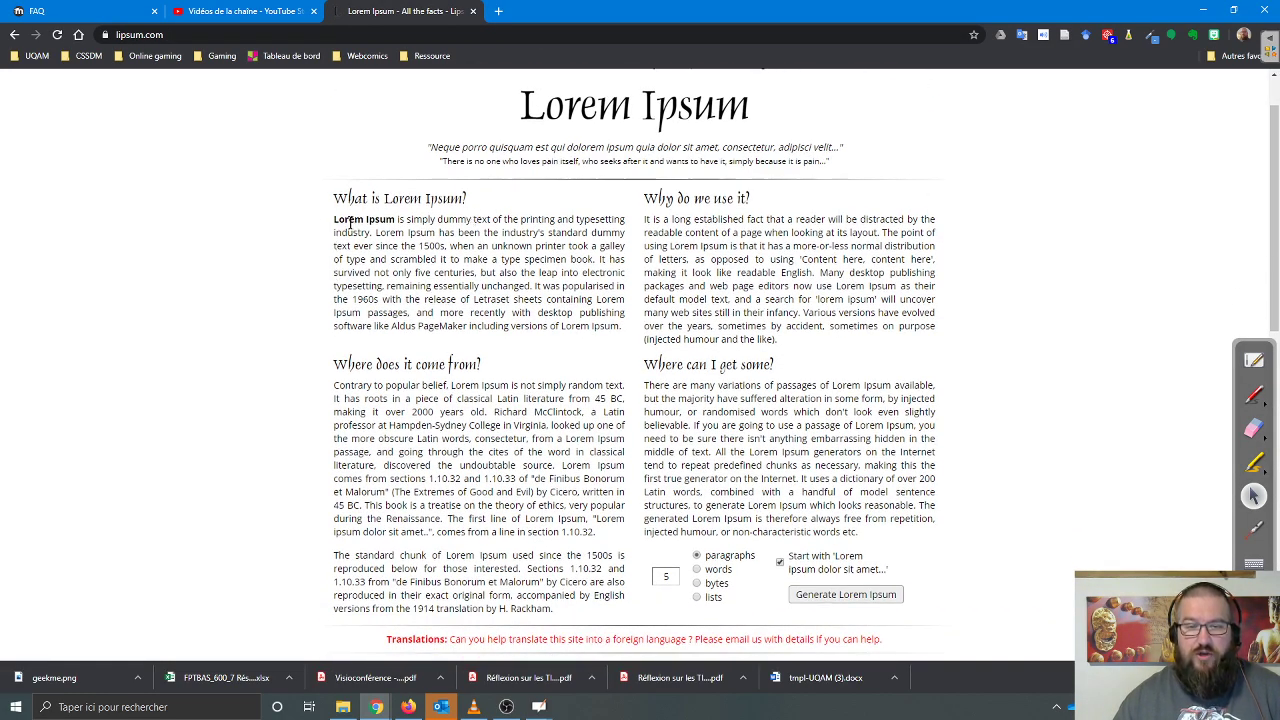
{"action": "left_click_drag", "start_coordinate": [335, 220], "coordinate": [631, 330]}
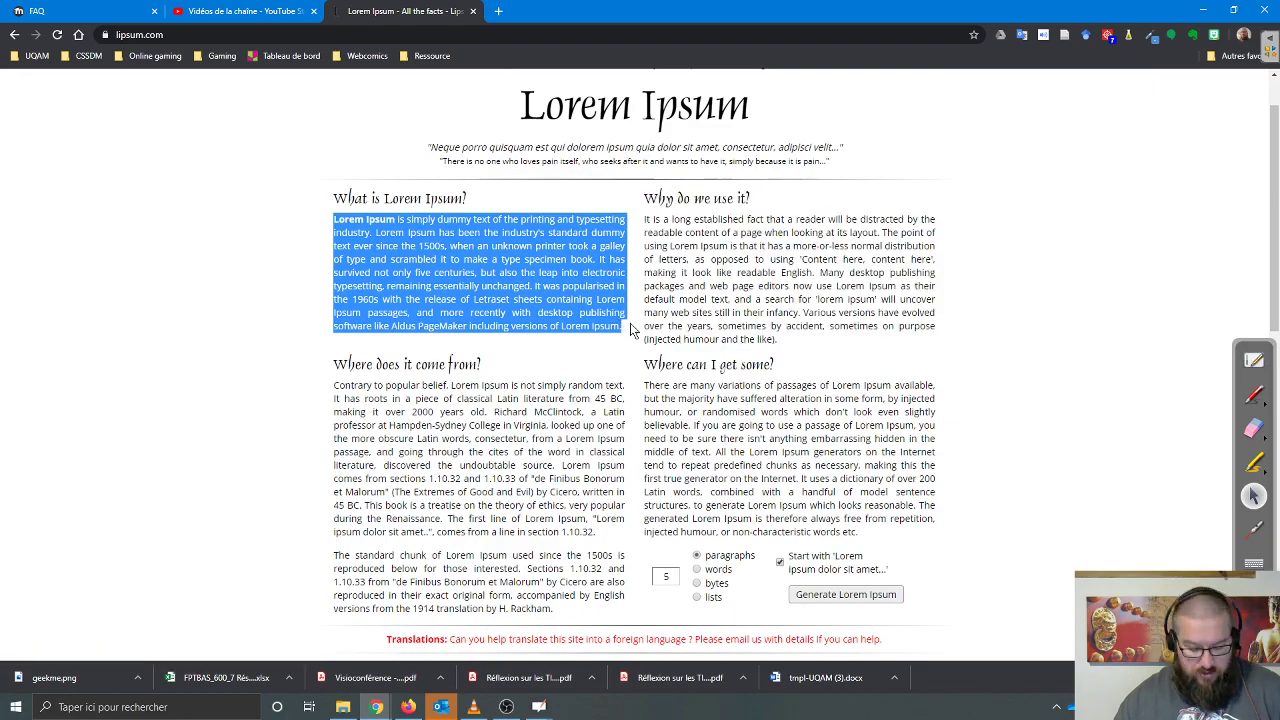
{"action": "key", "text": "ctrl+c"}
{"action": "left_click", "coordinate": [100, 12]}
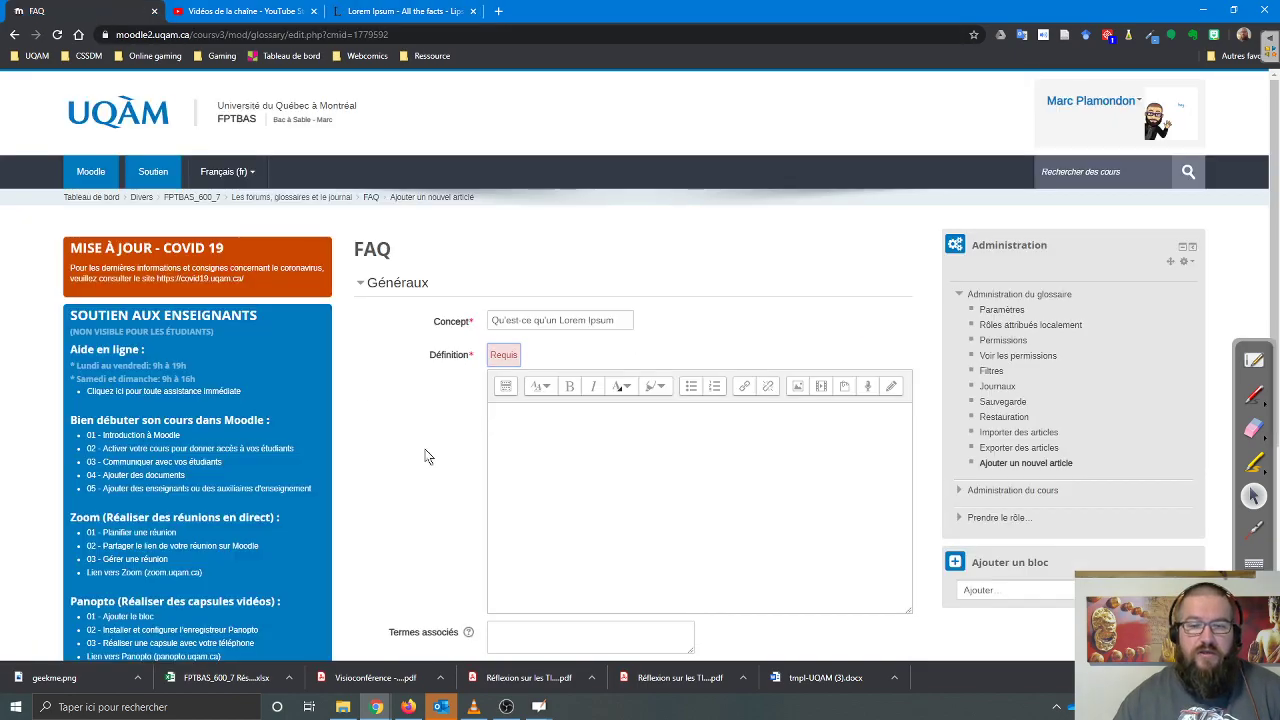
{"action": "left_click", "coordinate": [606, 451]}
{"action": "key", "text": "ctrl+v"}
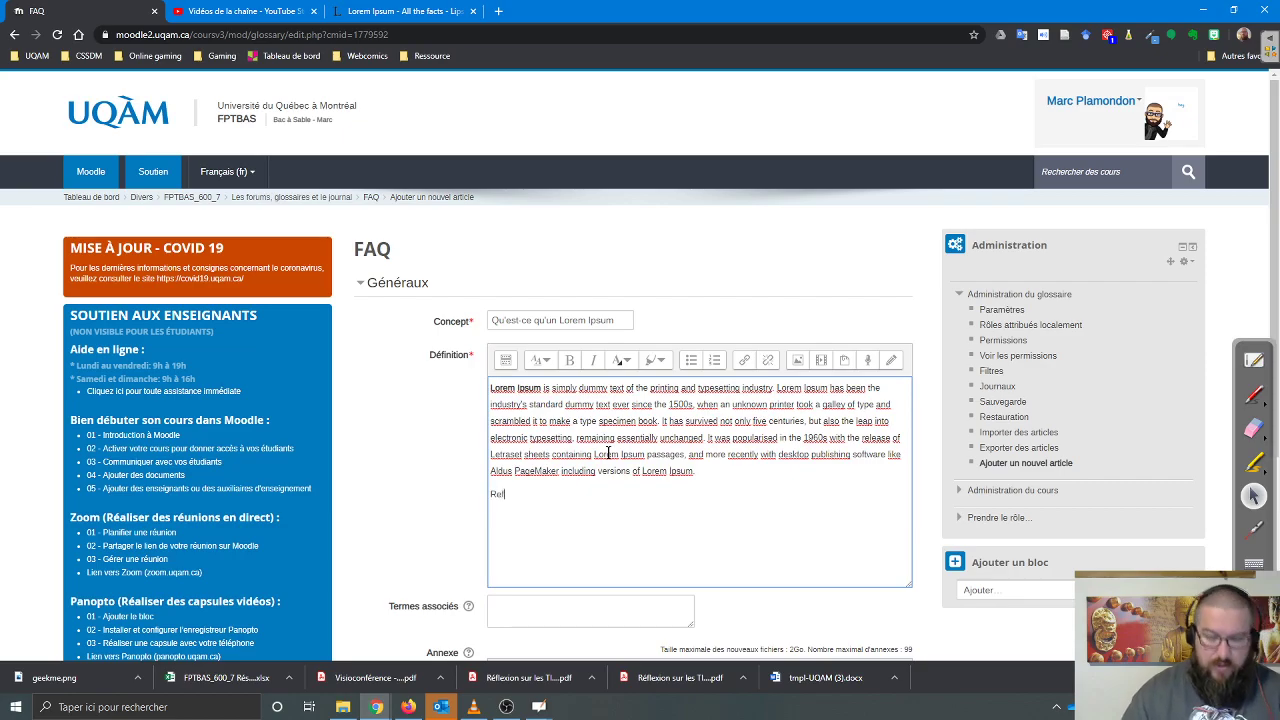
- Add a reference line below the definition paragraph reading "Ref: Lorem Ipsum, En ligne 2020," in normal text
{"action": "key", "text": "BackSpace"}
{"action": "key", "text": "BackSpace"}
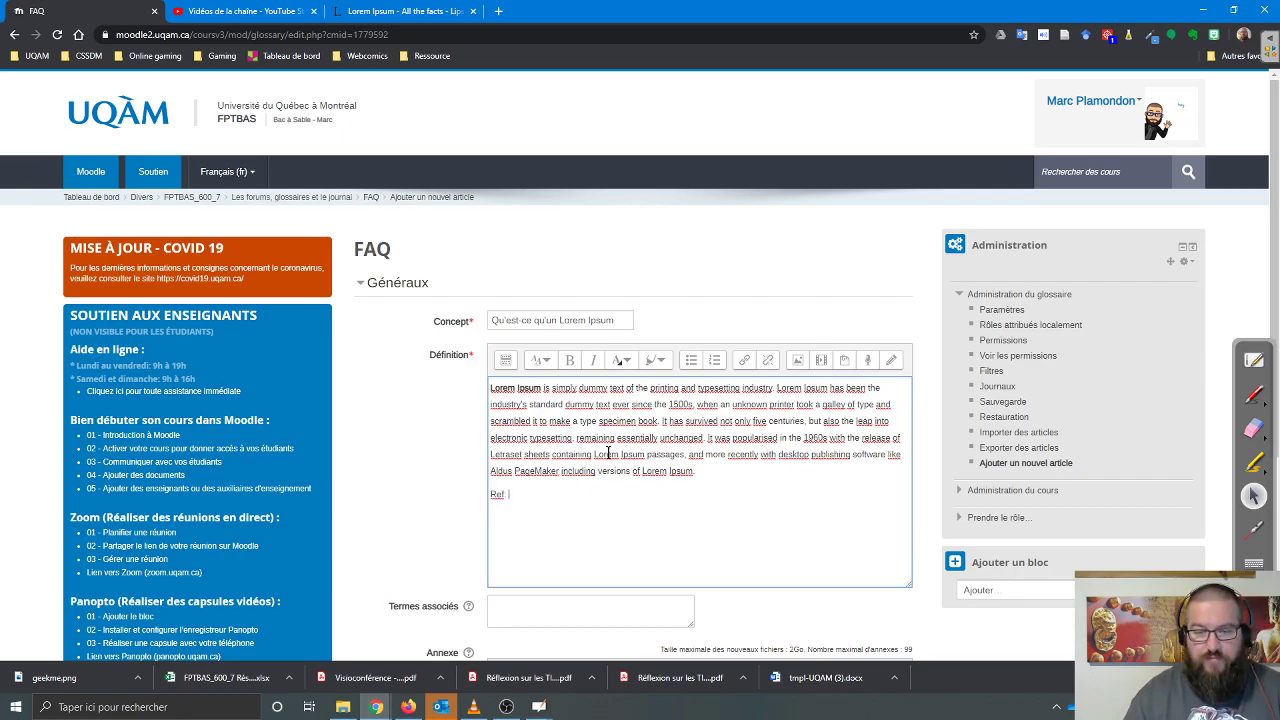
{"action": "left_click", "coordinate": [418, 10]}
{"action": "left_click", "coordinate": [519, 95]}
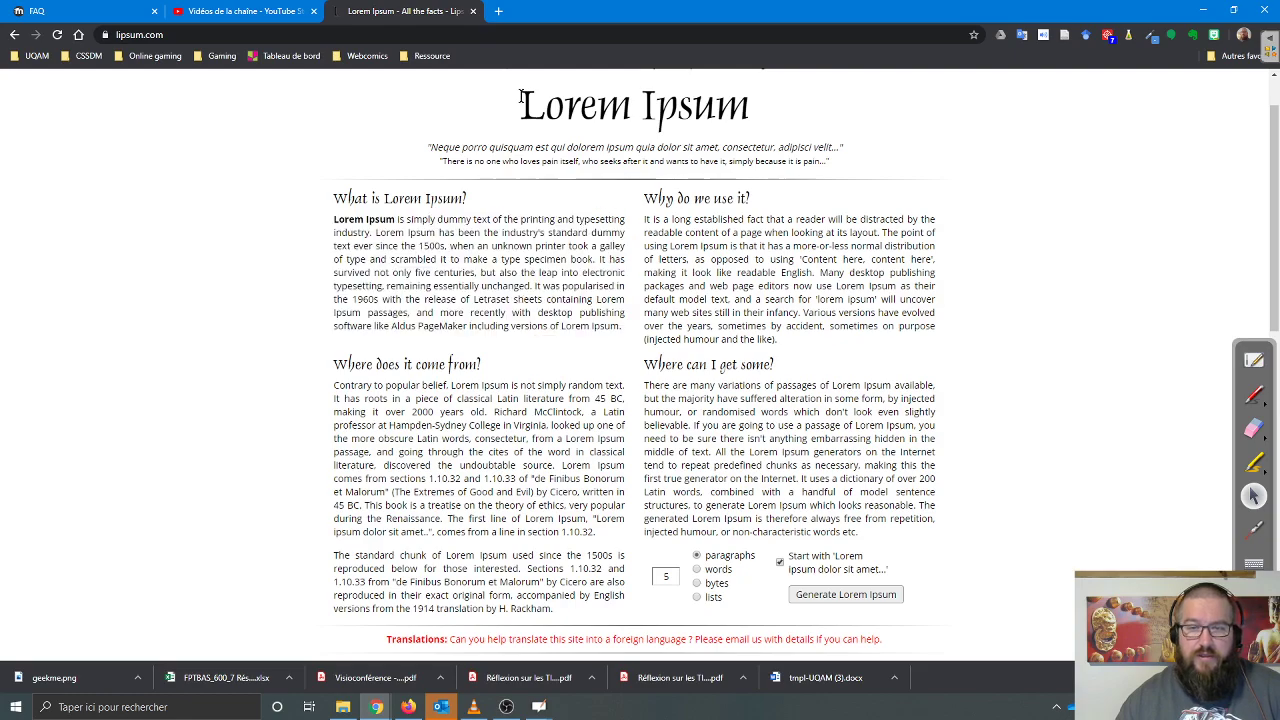
{"action": "left_click_drag", "start_coordinate": [519, 95], "coordinate": [829, 134]}
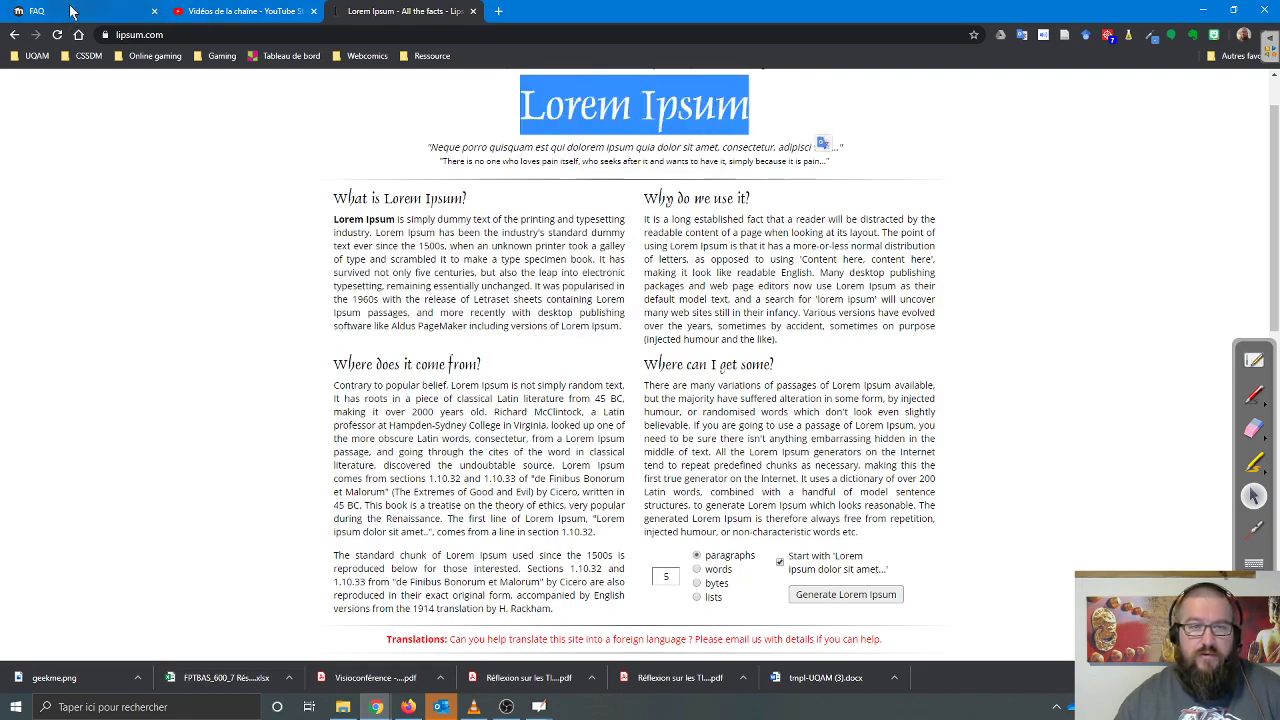
{"action": "left_click", "coordinate": [71, 12]}
{"action": "key", "text": "ctrl+v"}
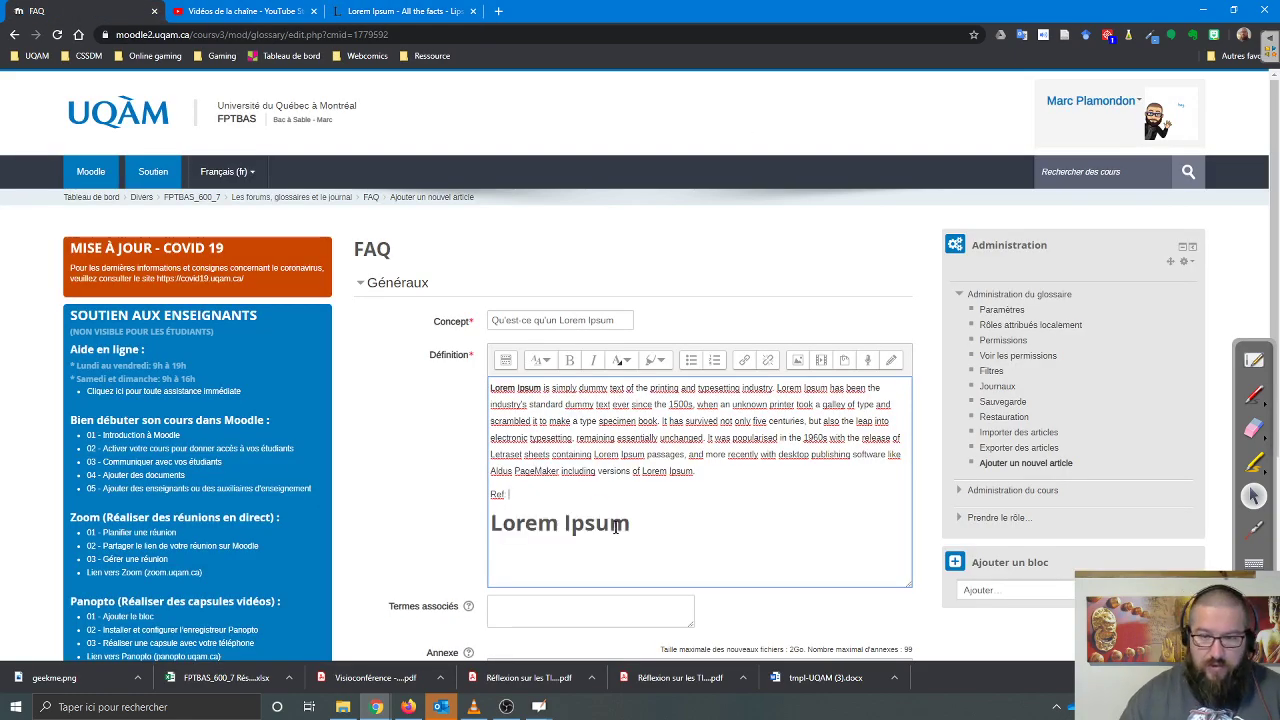
{"action": "key", "text": "ctrl+z"}
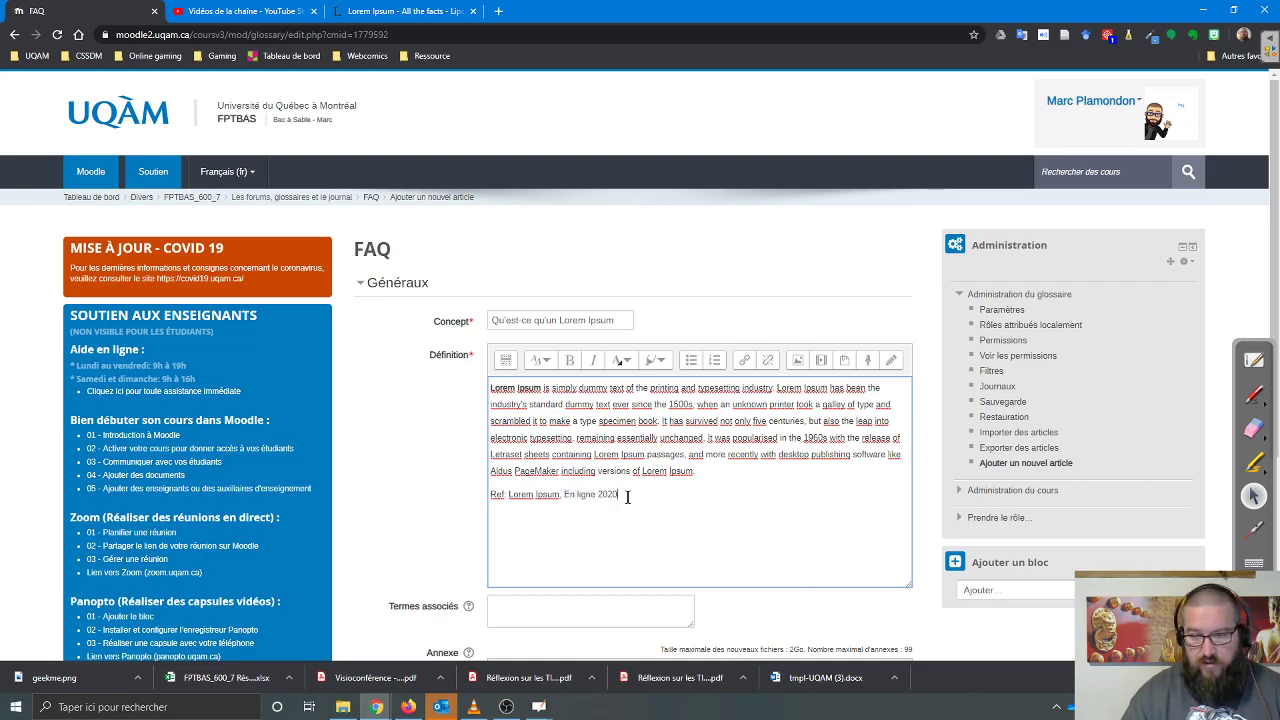
{"action": "type", "text": "l"}
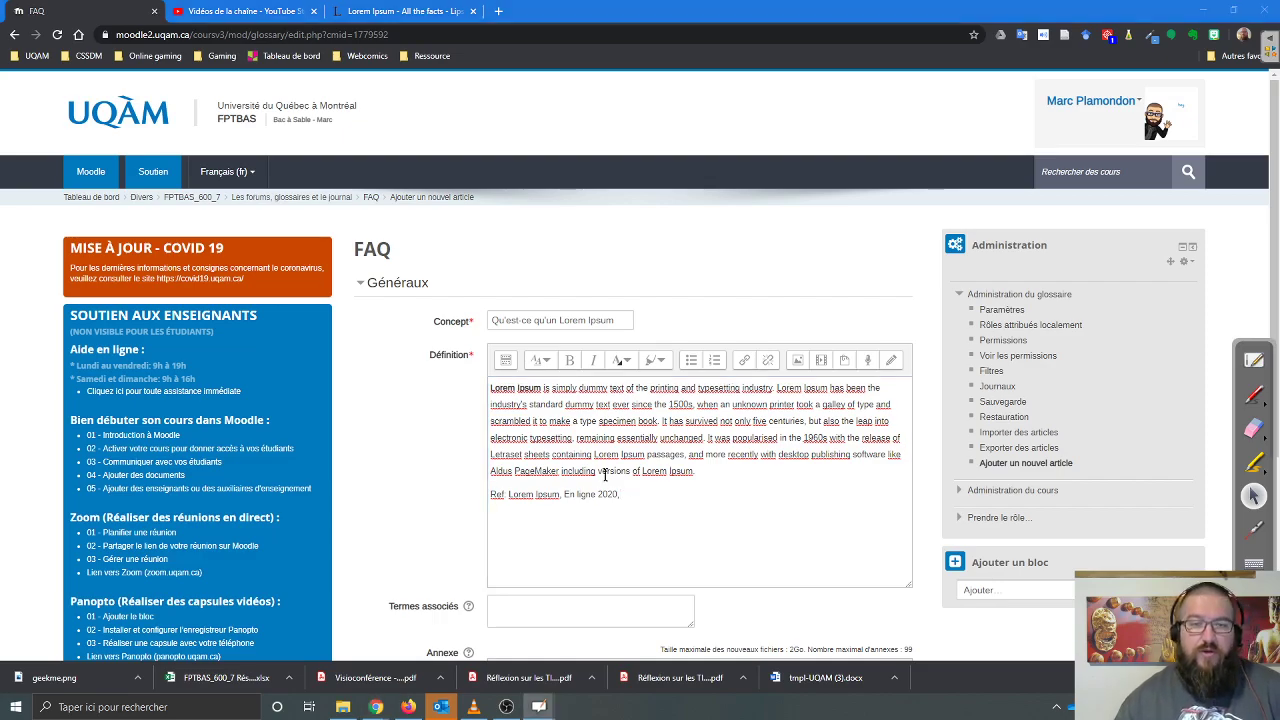
{"action": "left_click", "coordinate": [405, 11]}
{"action": "left_click", "coordinate": [316, 35]}
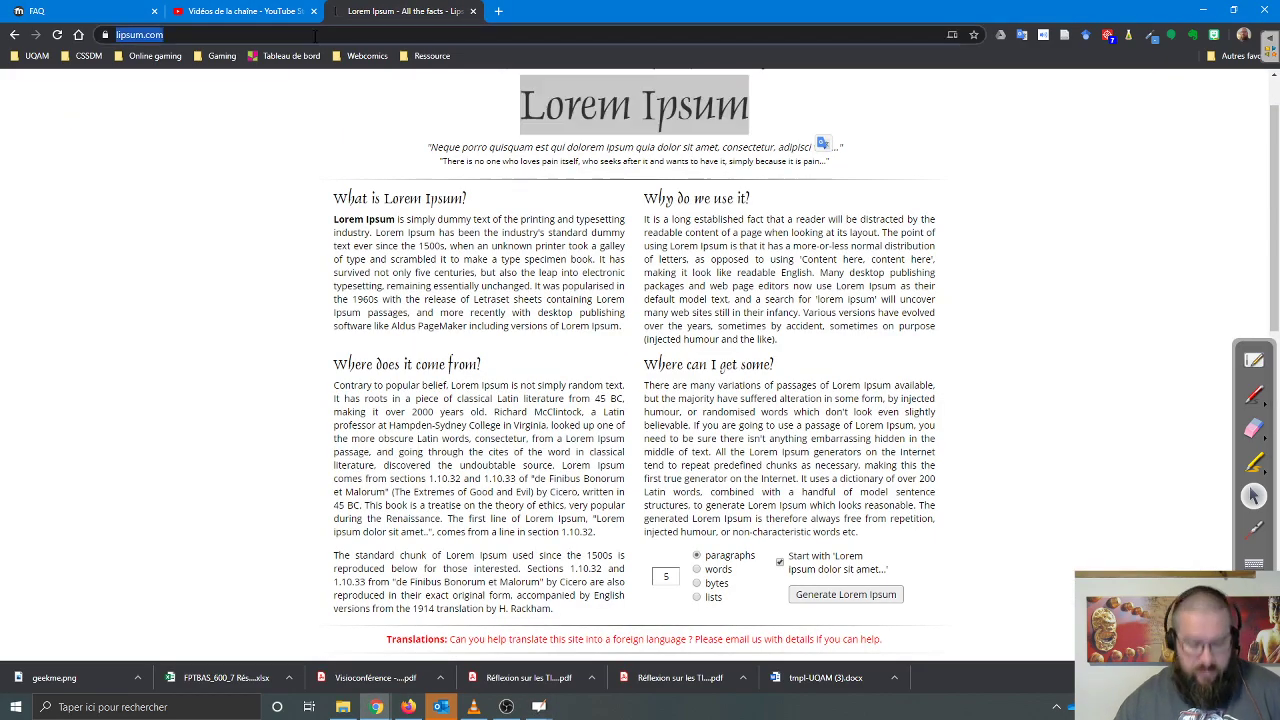
{"action": "left_click", "coordinate": [66, 15]}
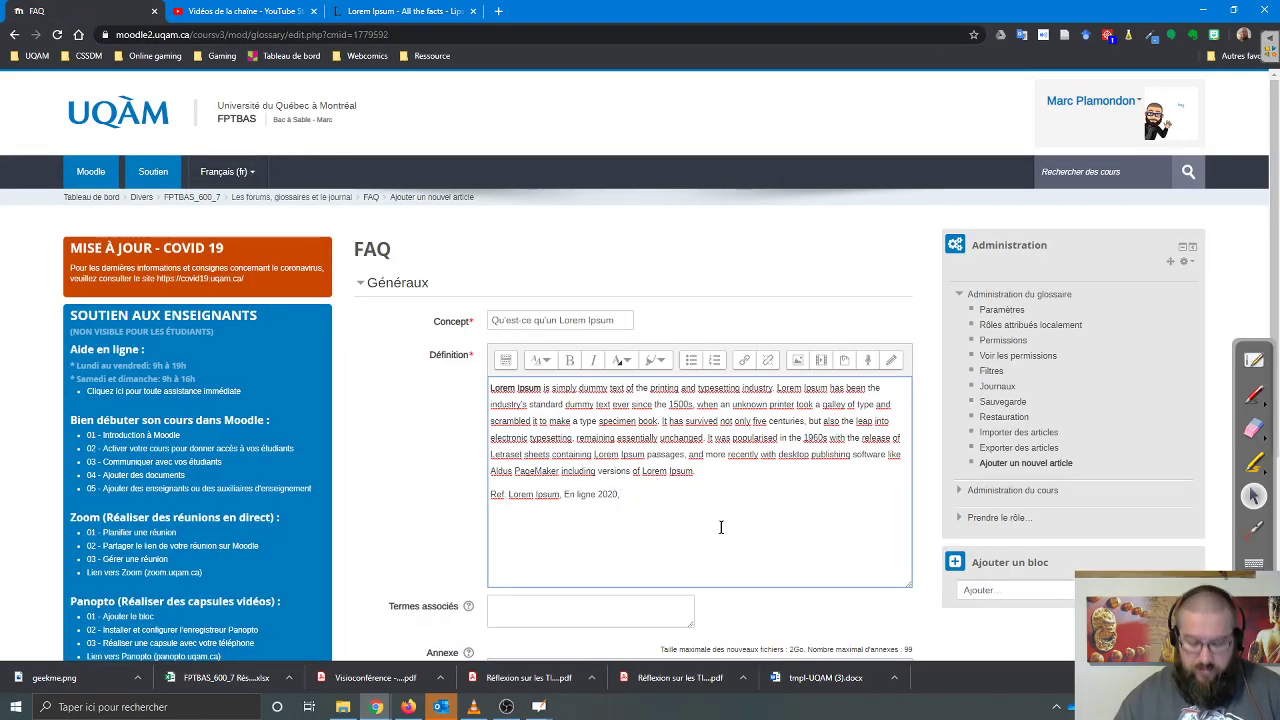
{"action": "key", "text": "ctrl+v"}
{"action": "key", "text": "Return"}
{"action": "key", "text": "BackSpace"}
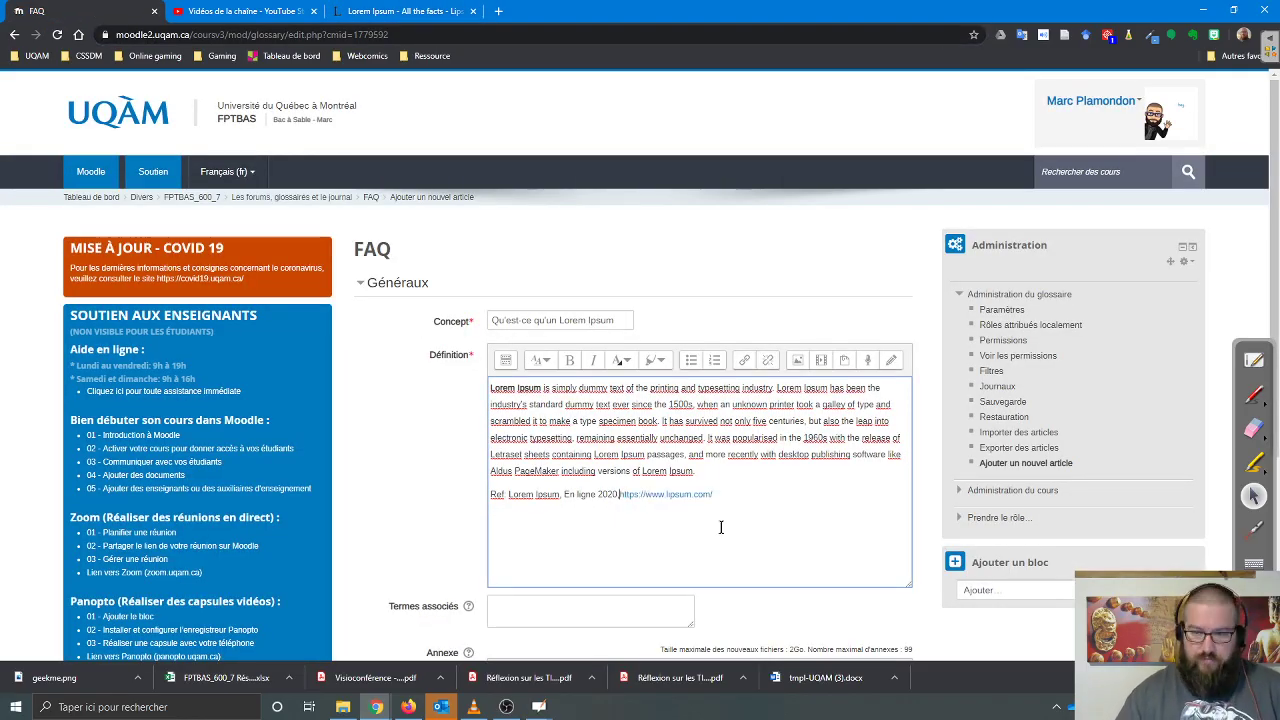
{"action": "key", "text": "End"}
{"action": "key", "text": "Return"}
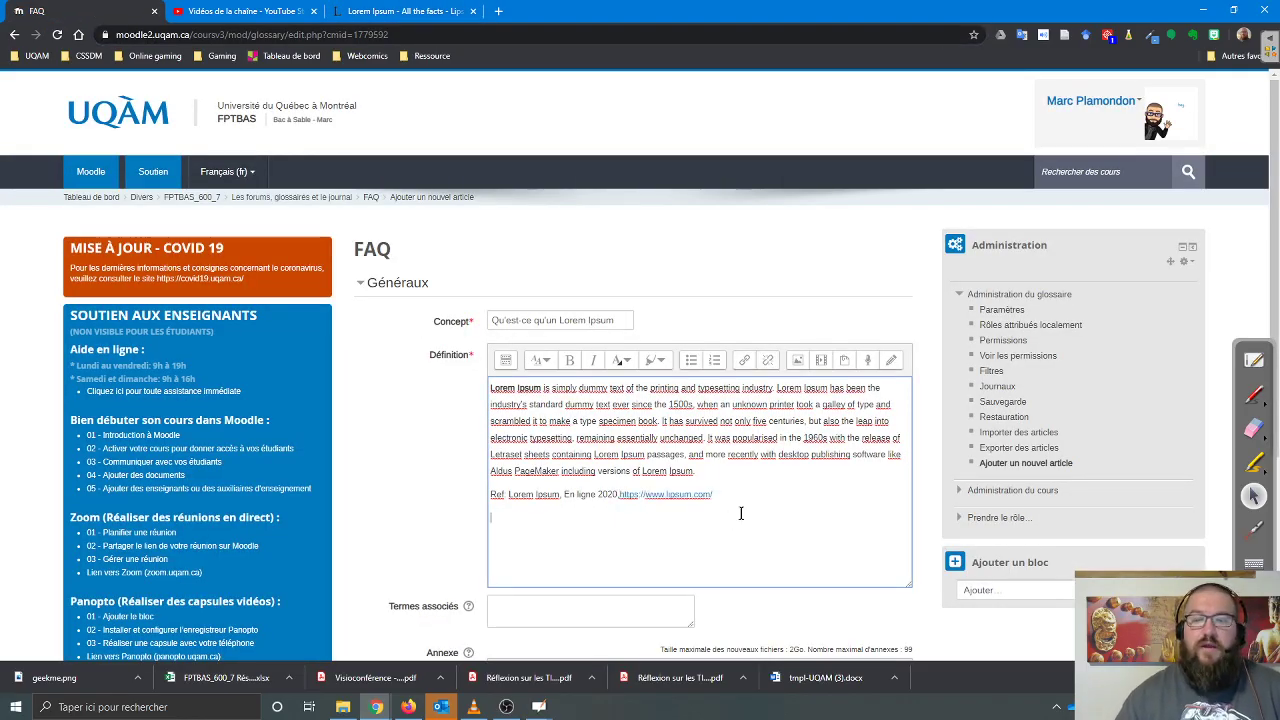
- Examine the article's related terms (Termes associés) and attachment (Annexe) options without filling them in
{"action": "scroll", "coordinate": [687, 572], "scroll_direction": "down", "scroll_amount": 2}
{"action": "left_click", "coordinate": [512, 418]}
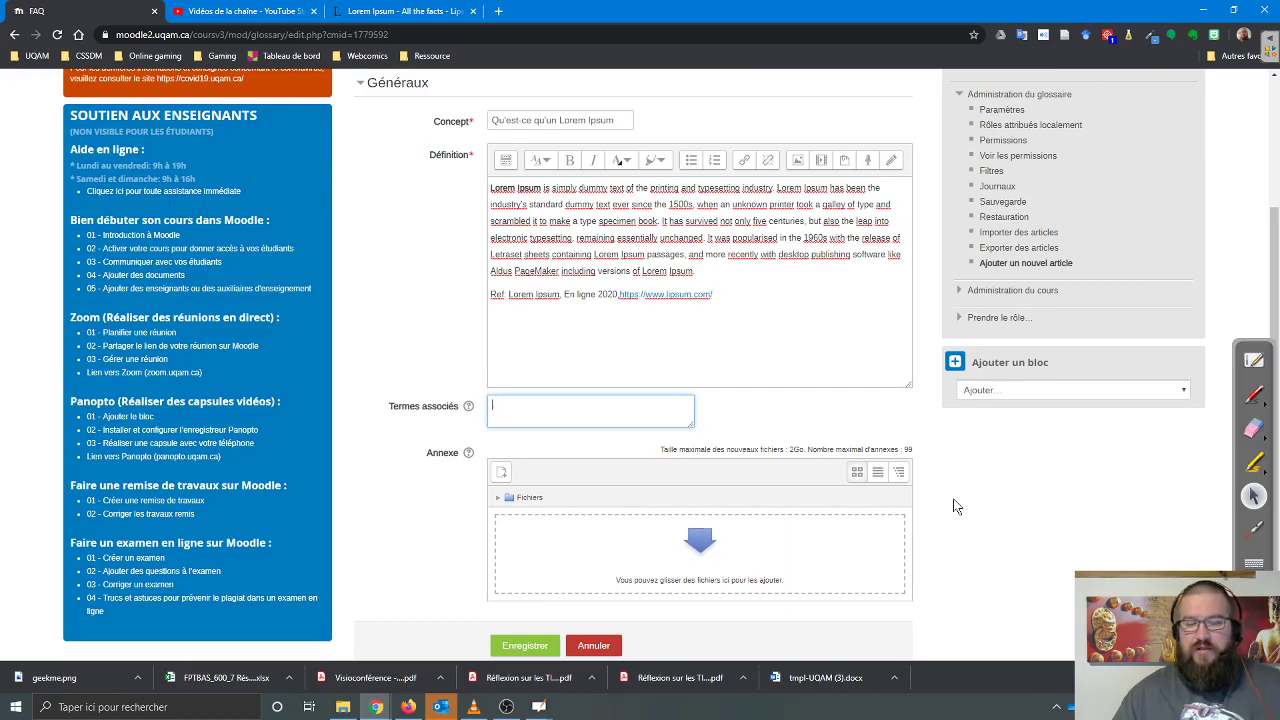
{"action": "scroll", "coordinate": [794, 577], "scroll_direction": "down", "scroll_amount": 1}
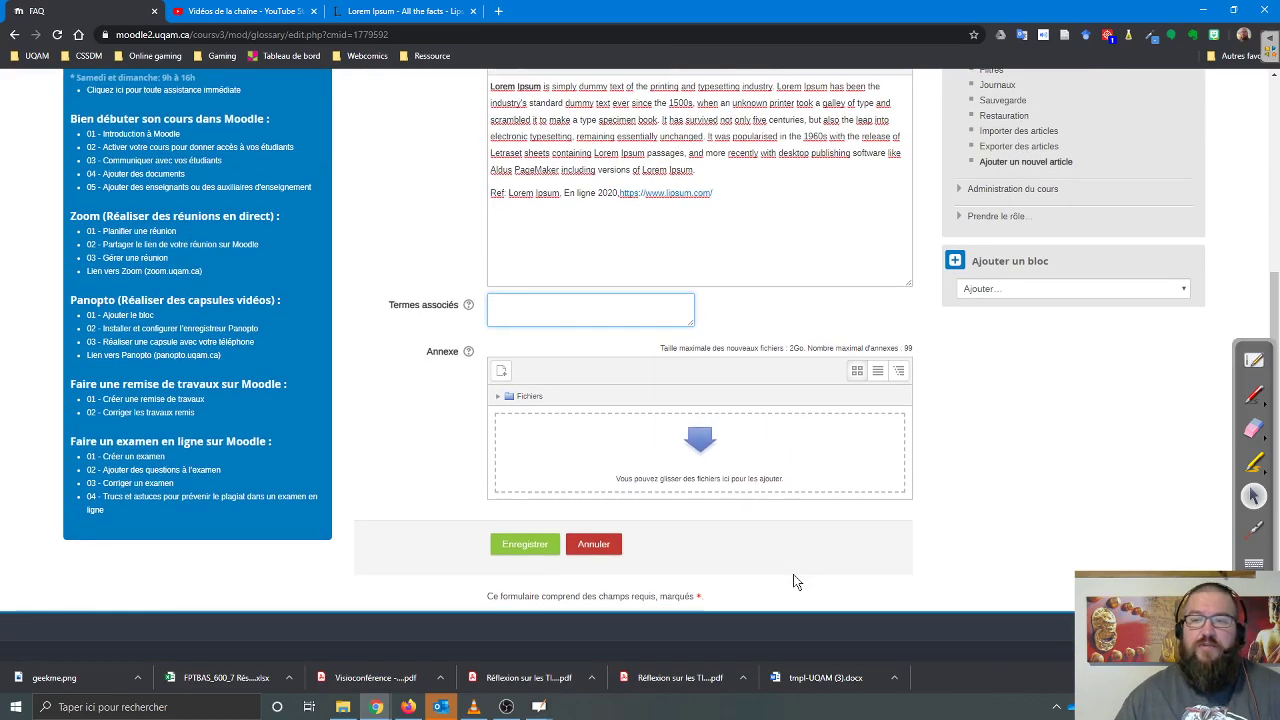
{"action": "scroll", "coordinate": [794, 580], "scroll_direction": "up", "scroll_amount": 1}
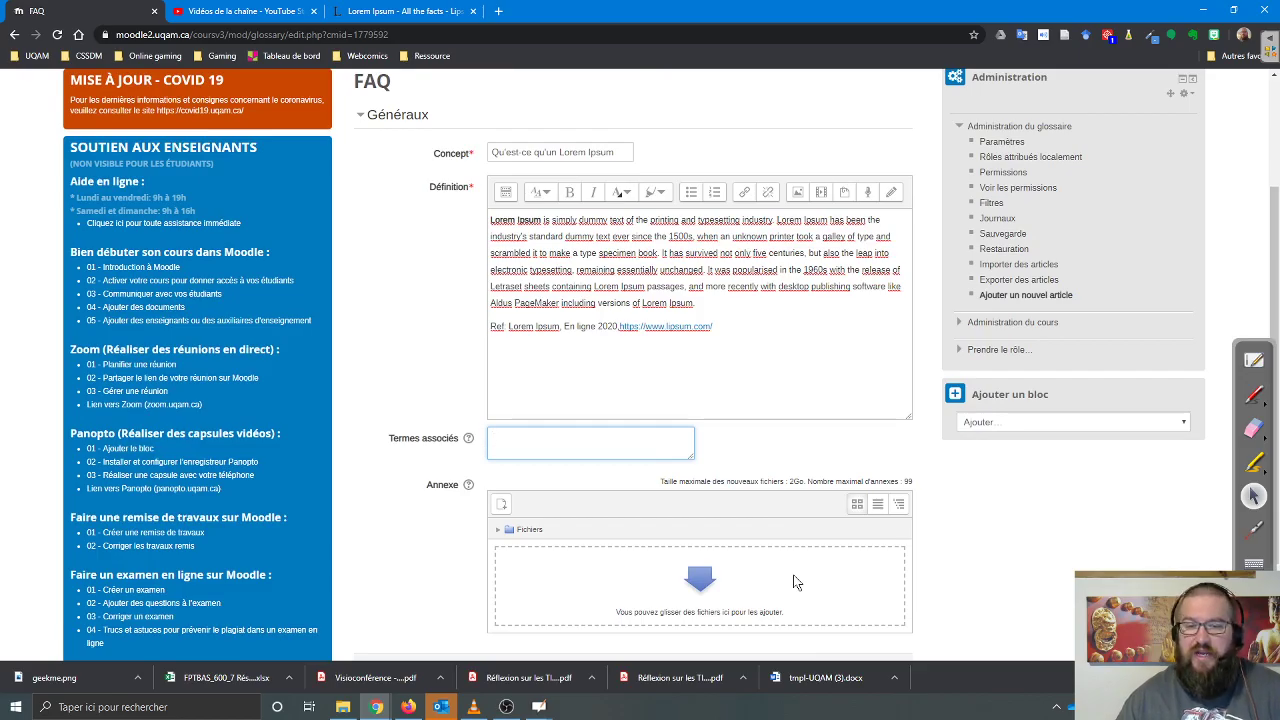
{"action": "scroll", "coordinate": [790, 580], "scroll_direction": "down", "scroll_amount": 1}
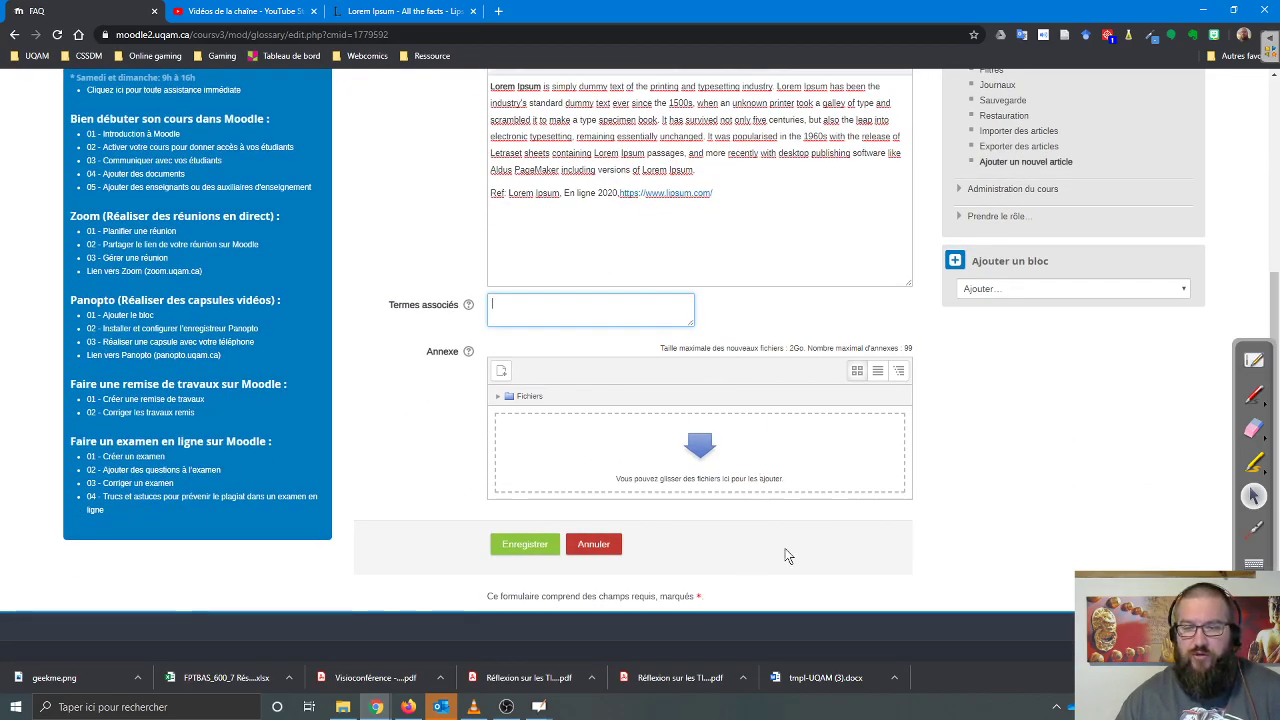
{"action": "scroll", "coordinate": [786, 554], "scroll_direction": "up", "scroll_amount": 2}
{"action": "scroll", "coordinate": [786, 556], "scroll_direction": "down", "scroll_amount": 1}
{"action": "left_click", "coordinate": [530, 446]}
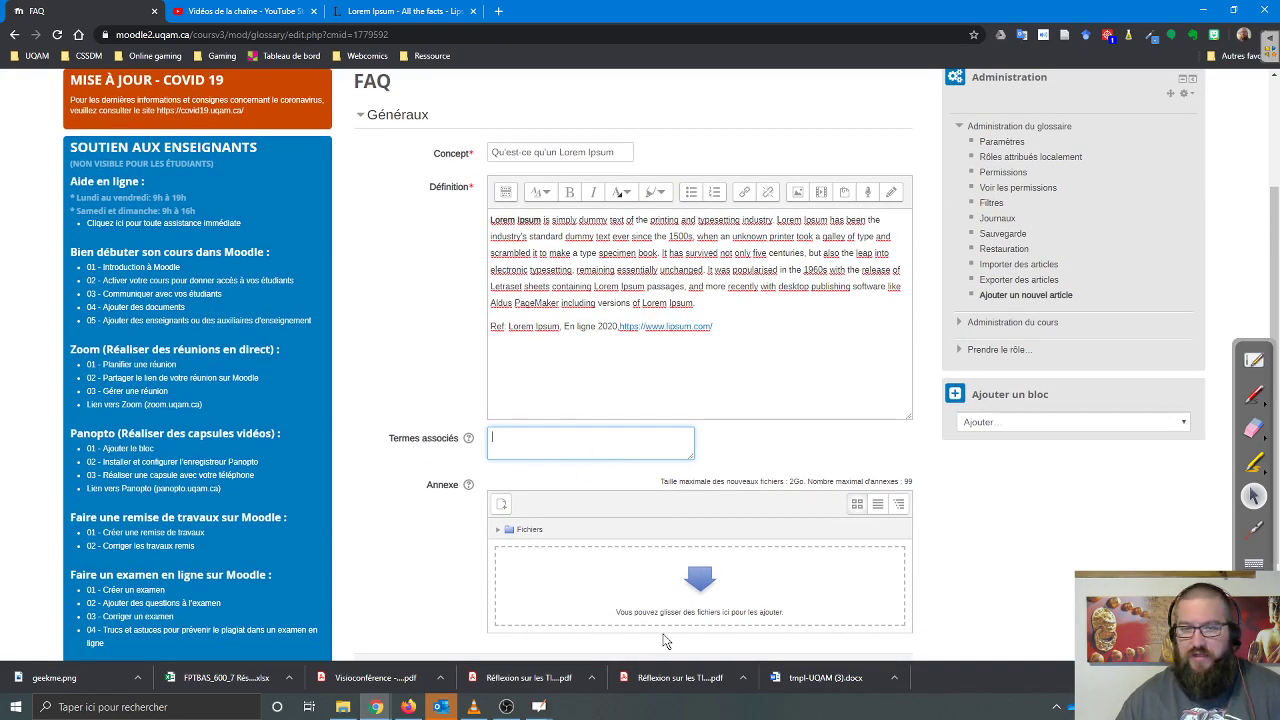
{"action": "scroll", "coordinate": [660, 637], "scroll_direction": "down", "scroll_amount": 2}
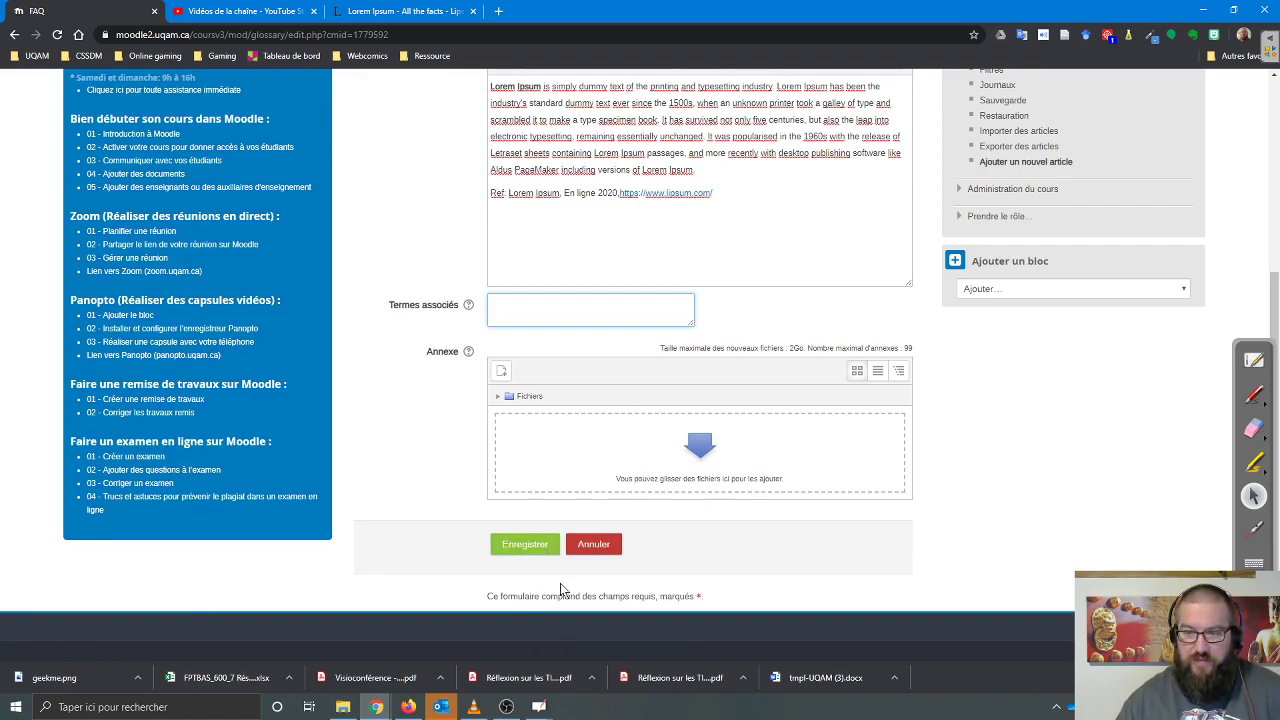
- Save the Lorem Ipsum article and review its displayed question and answer in the FAQ
{"action": "left_click", "coordinate": [515, 548]}
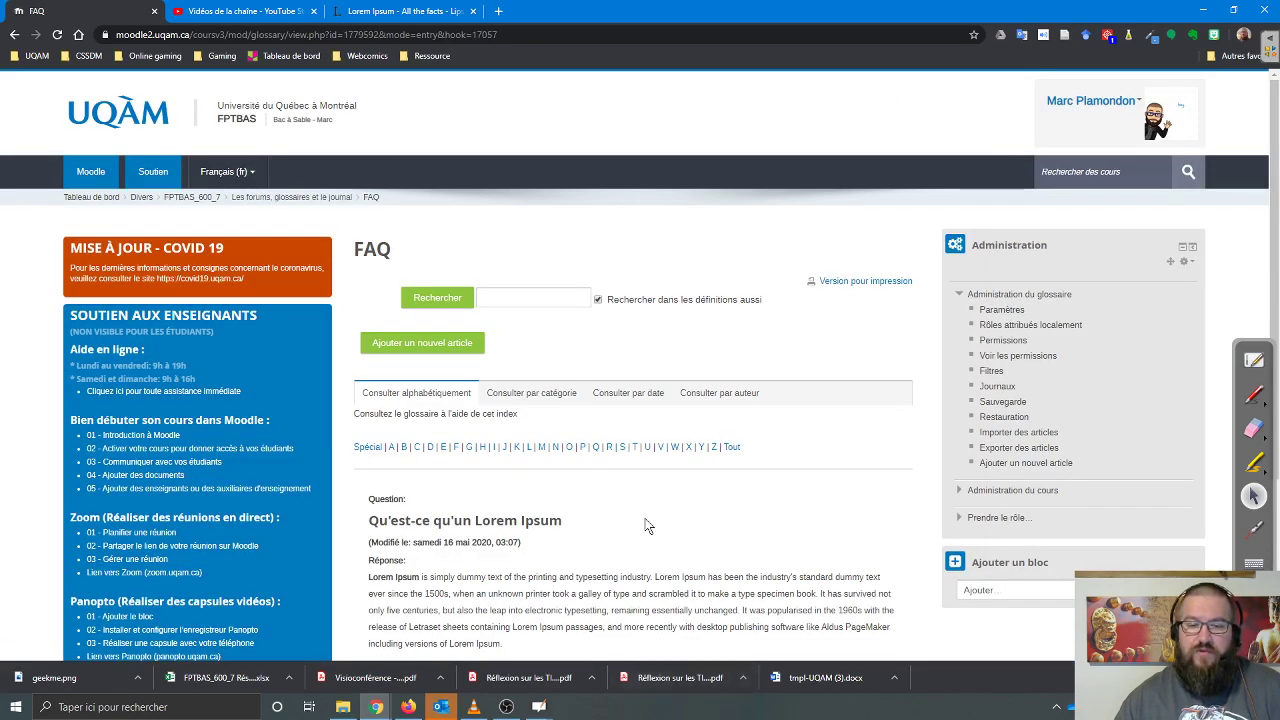
{"action": "scroll", "coordinate": [645, 525], "scroll_direction": "down", "scroll_amount": 2}
{"action": "left_click_drag", "start_coordinate": [371, 320], "coordinate": [576, 328]}
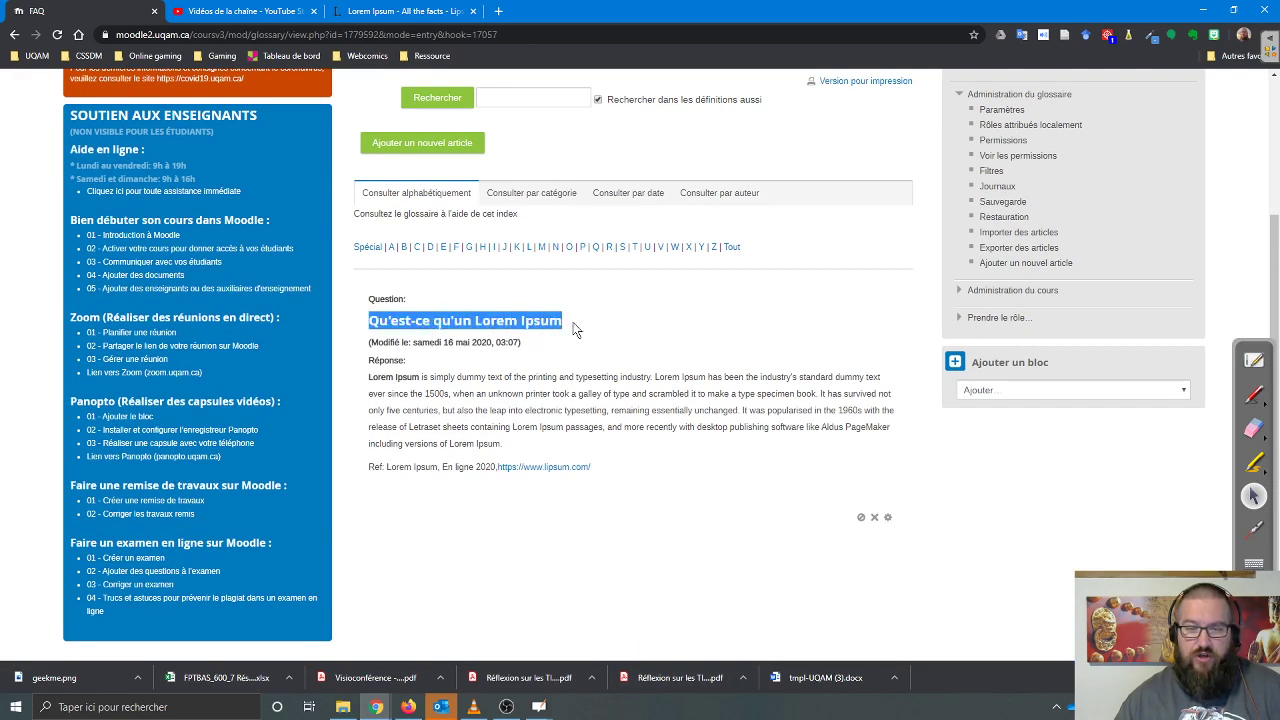
{"action": "left_click_drag", "start_coordinate": [371, 363], "coordinate": [611, 476]}
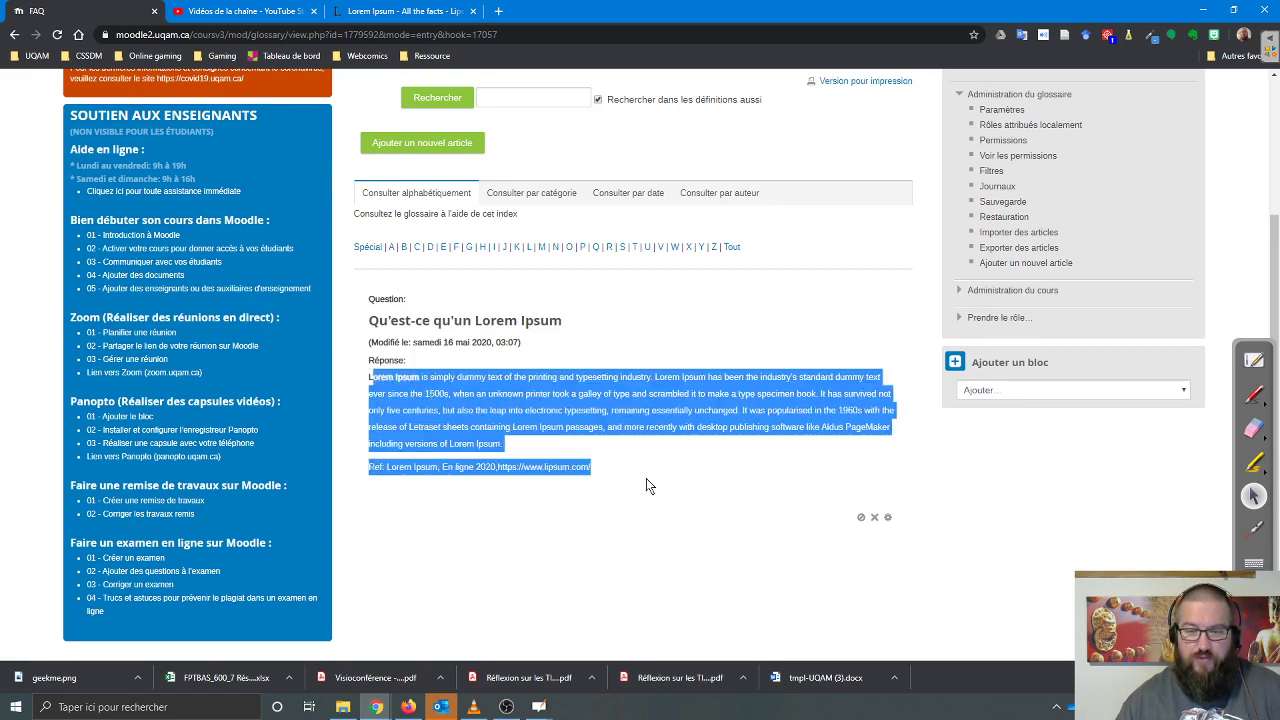
{"action": "left_click", "coordinate": [524, 626]}
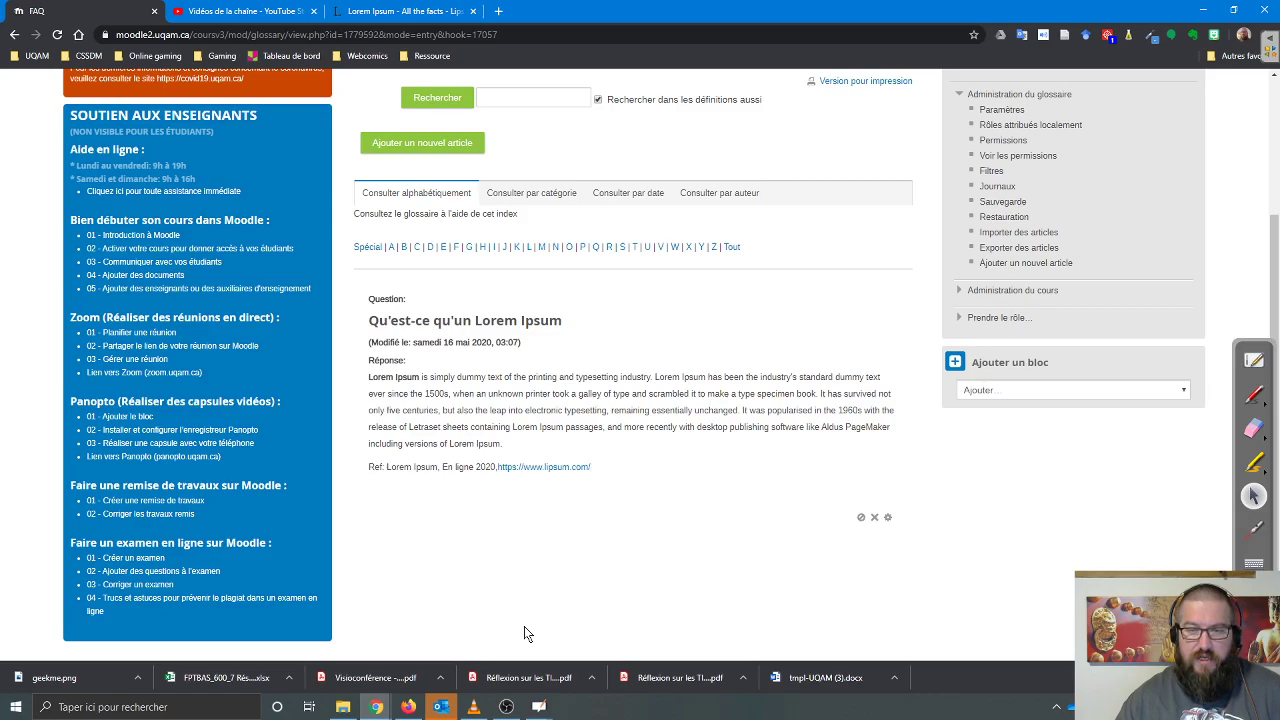
- Start a new glossary article with the concept "Qu'est-ce que le droit d'auteur"
{"action": "left_click", "coordinate": [410, 152]}
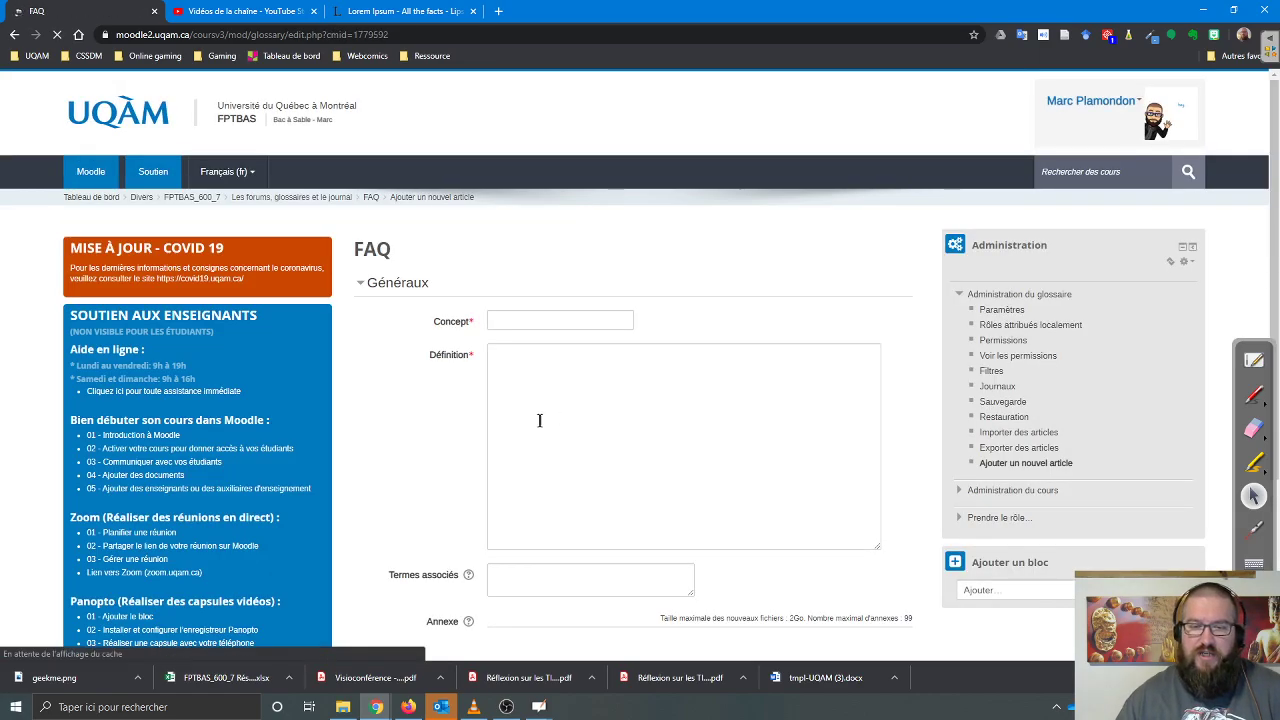
{"action": "left_click", "coordinate": [531, 320]}
{"action": "type", "text": "Qu"}
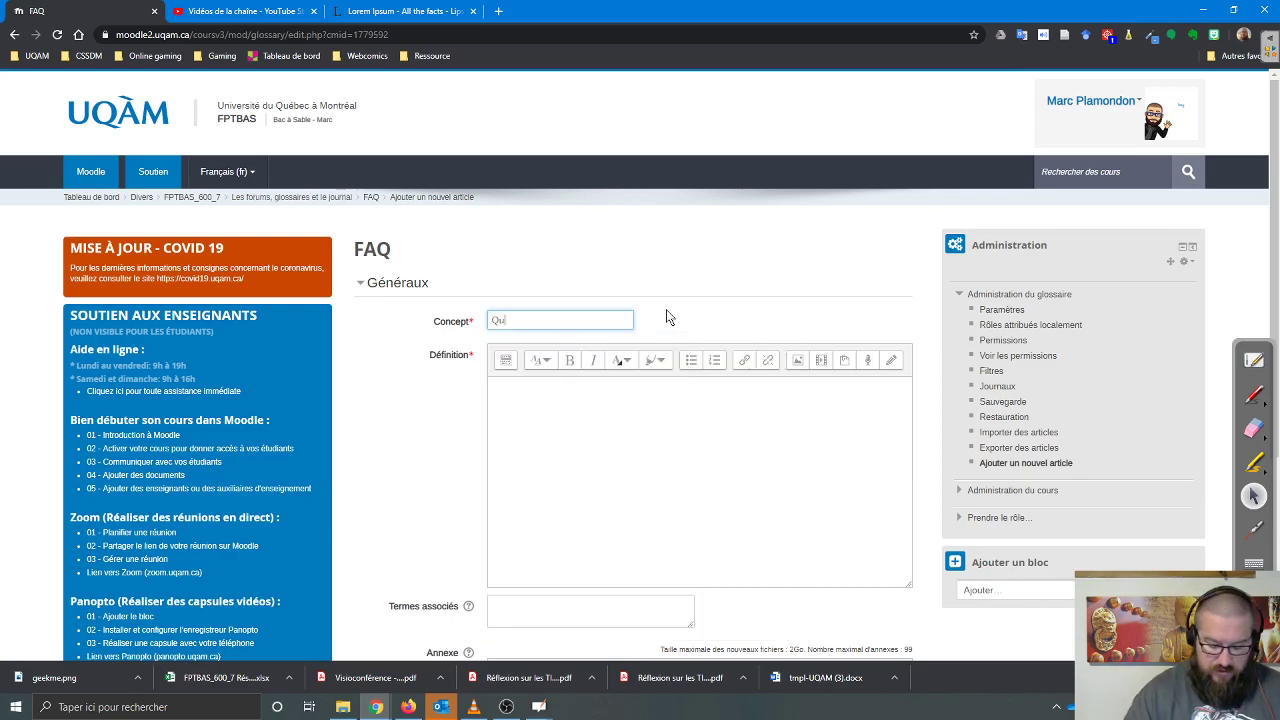
{"action": "type", "text": "'est-ce que "}
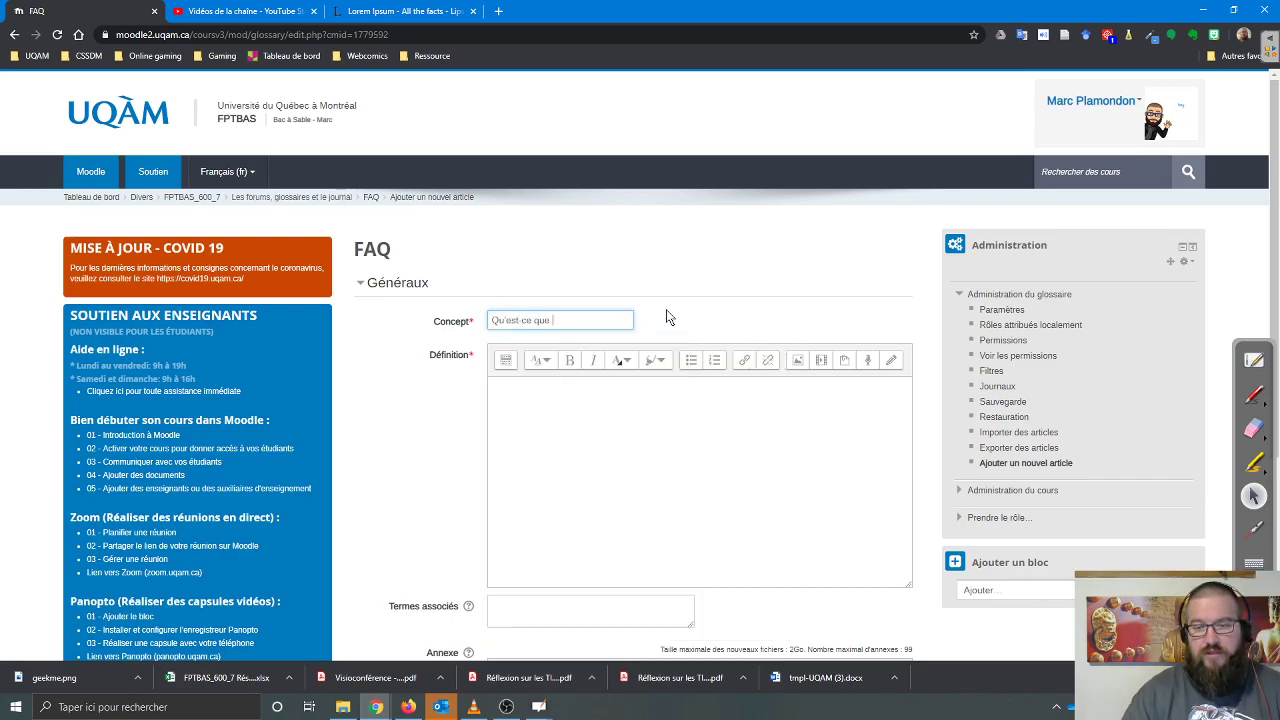
{"action": "type", "text": "le droit d'aute"}
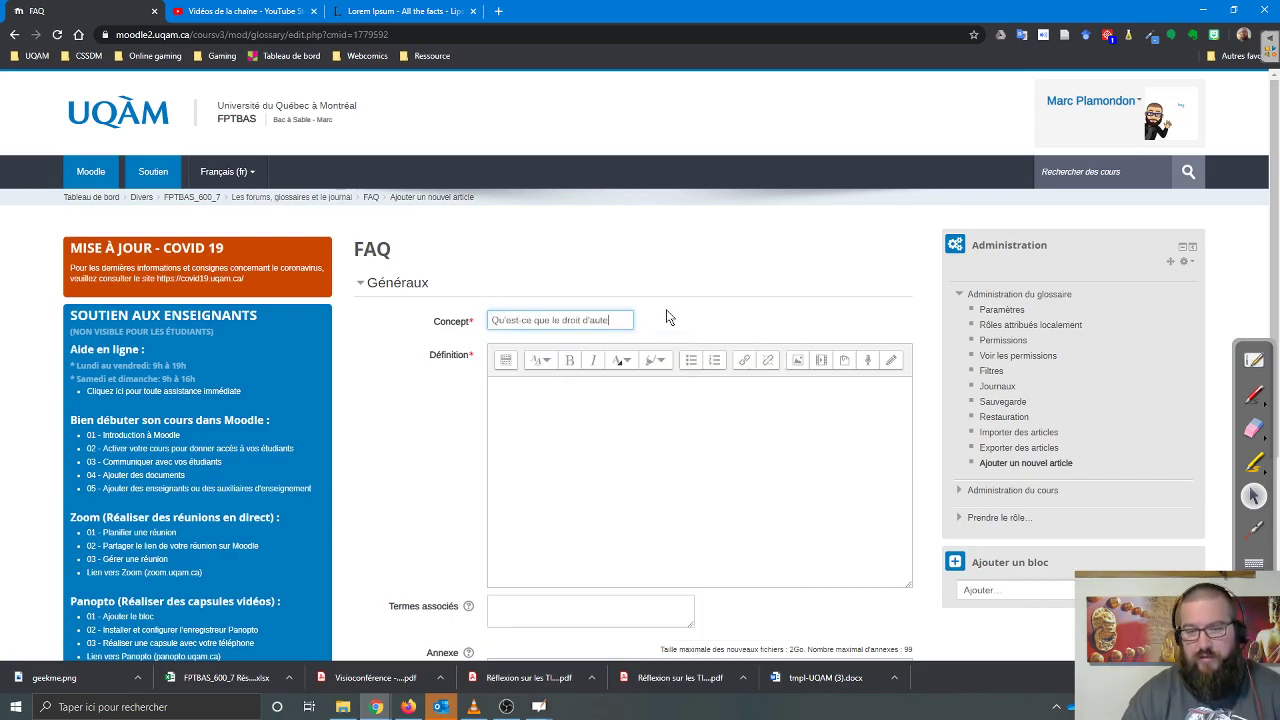
{"action": "type", "text": "ur"}
{"action": "left_click", "coordinate": [610, 390]}
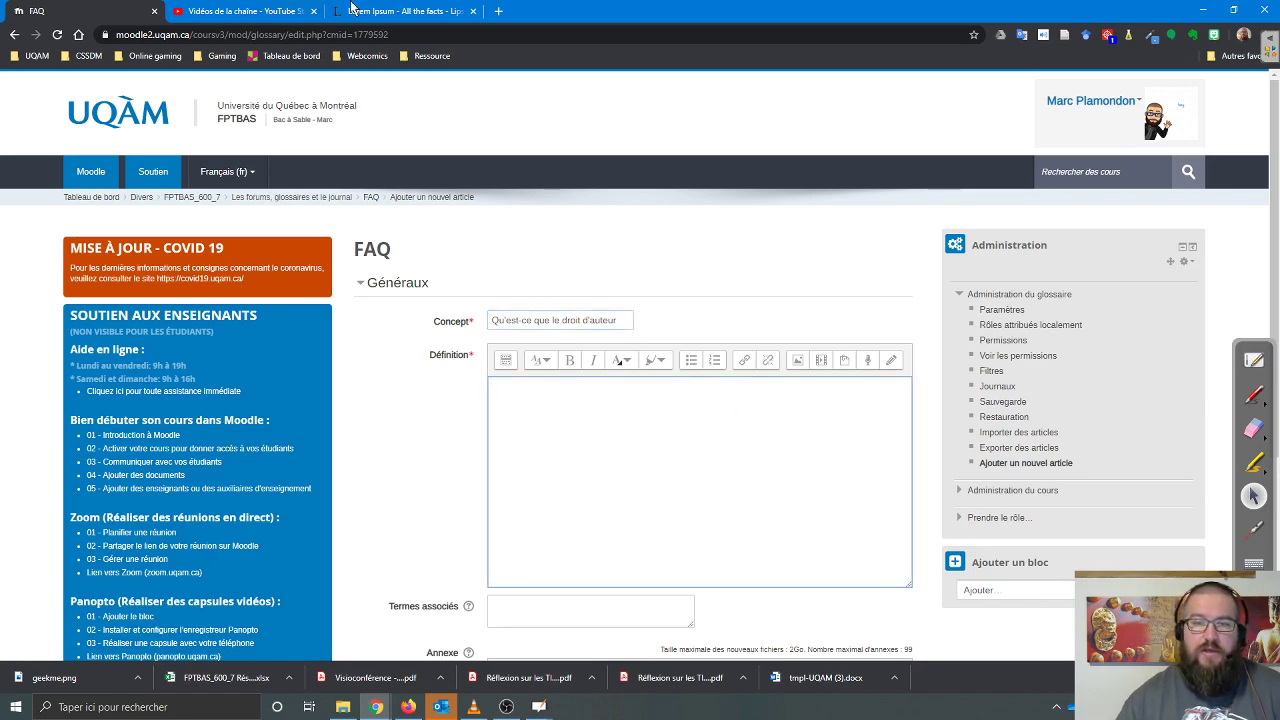
- Search the web for "droit d'auteur" and open the result "Droit d'auteur - Office de la propriété intellectuelle du Canada"
{"action": "left_click", "coordinate": [352, 10]}
{"action": "left_click", "coordinate": [343, 35]}
{"action": "type", "text": "d"}
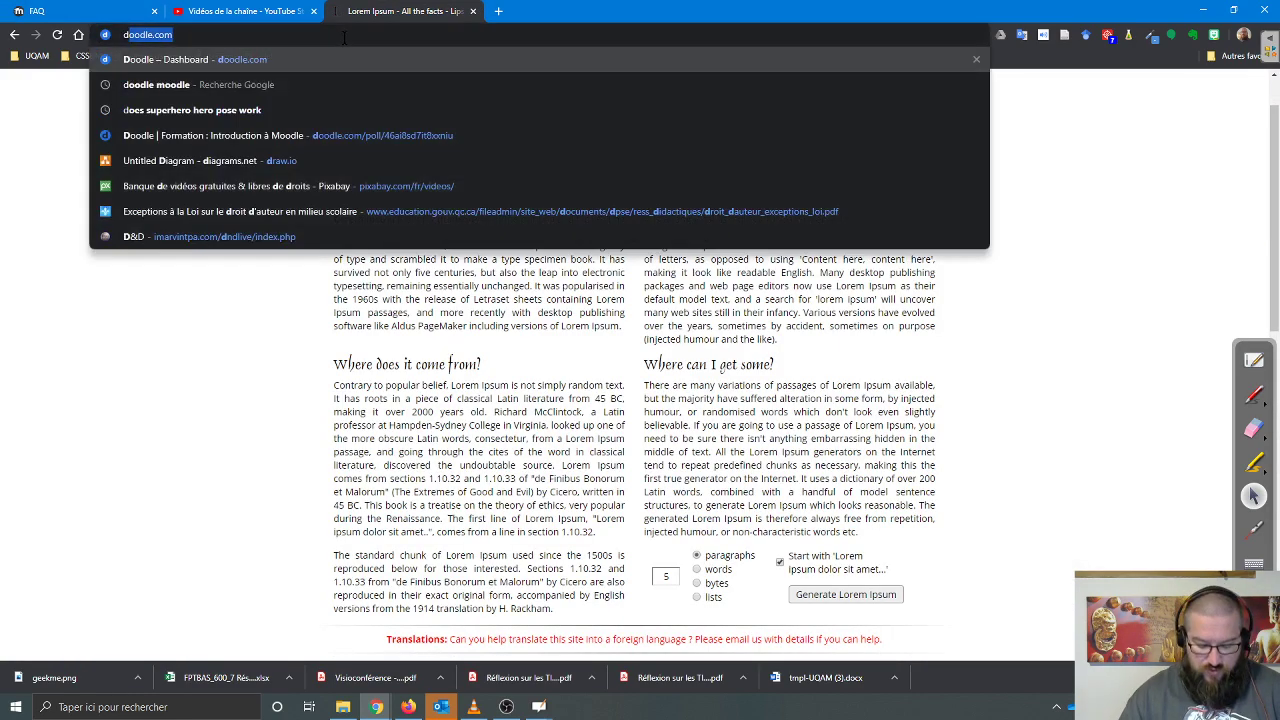
{"action": "type", "text": "roit d'auteur"}
{"action": "key", "text": "Return"}
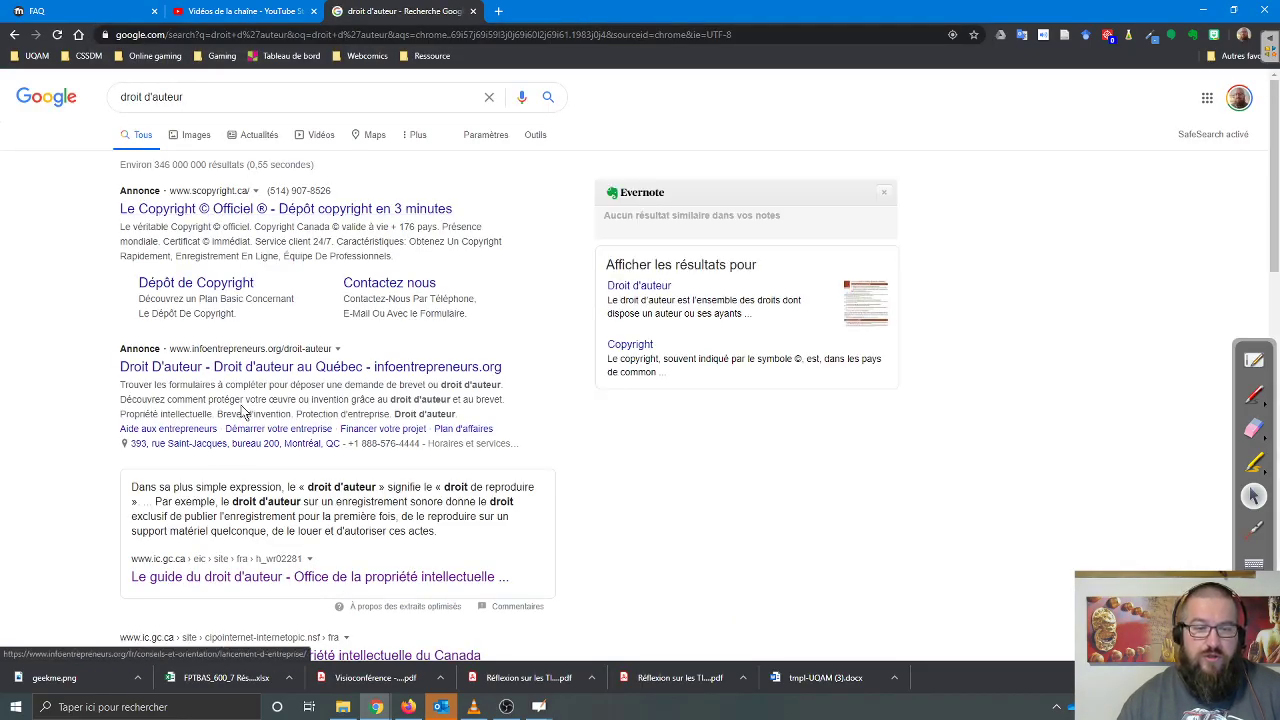
{"action": "scroll", "coordinate": [243, 412], "scroll_direction": "down", "scroll_amount": 5}
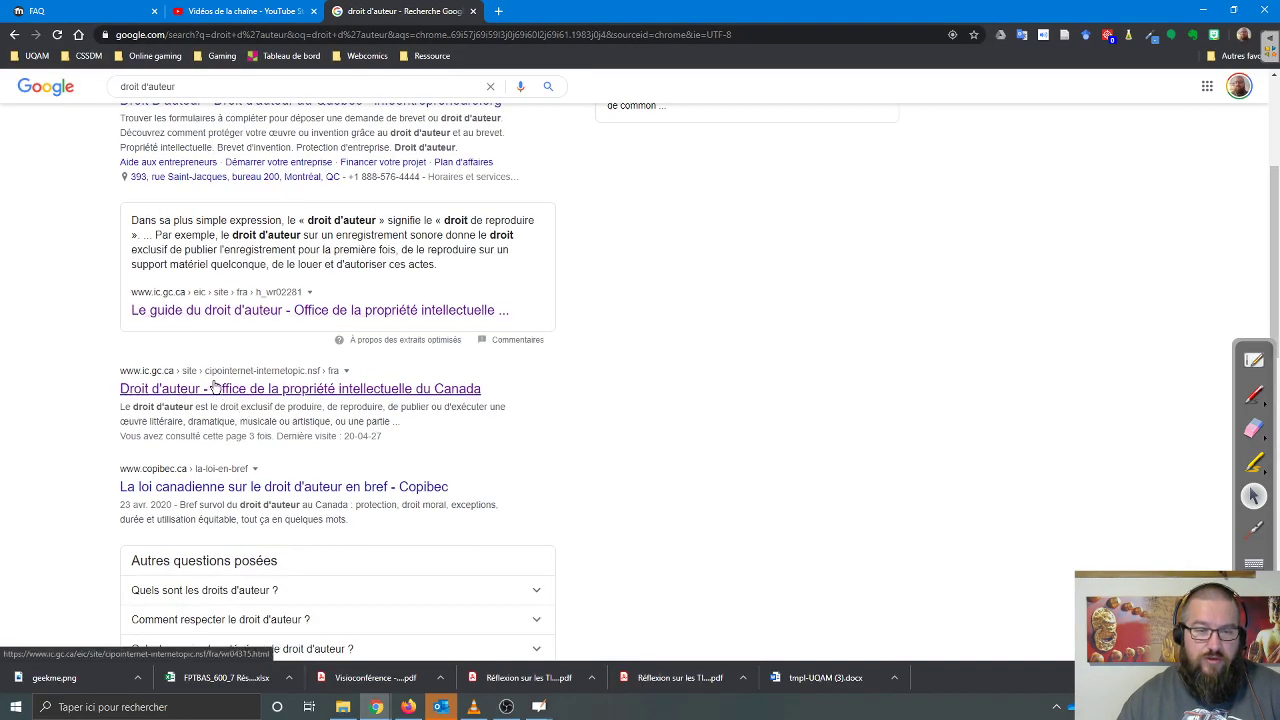
{"action": "left_click", "coordinate": [296, 390]}
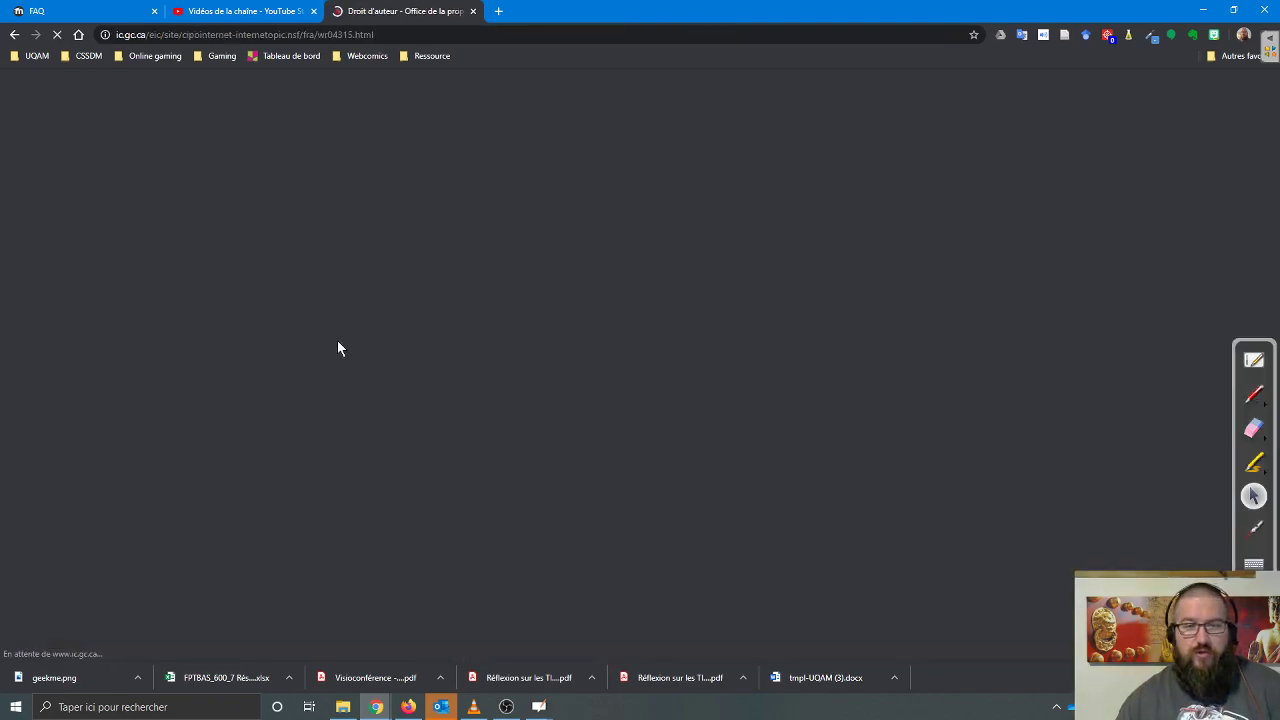
- Copy the copyright explanation, from "Le droit d'auteur est" through the OPIC certificate paragraph, into the new article's definition in Moodle
{"action": "scroll", "coordinate": [317, 340], "scroll_direction": "down", "scroll_amount": 3}
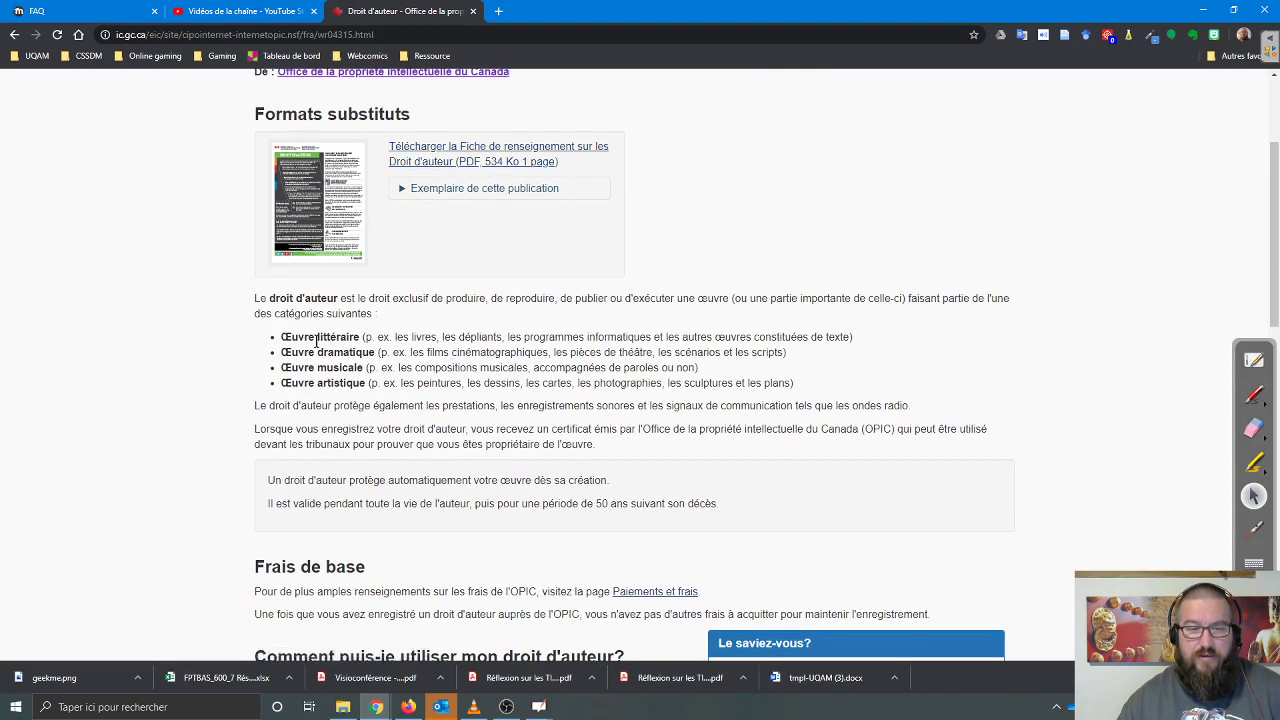
{"action": "left_click_drag", "start_coordinate": [256, 301], "coordinate": [606, 447]}
{"action": "key", "text": "ctrl+c"}
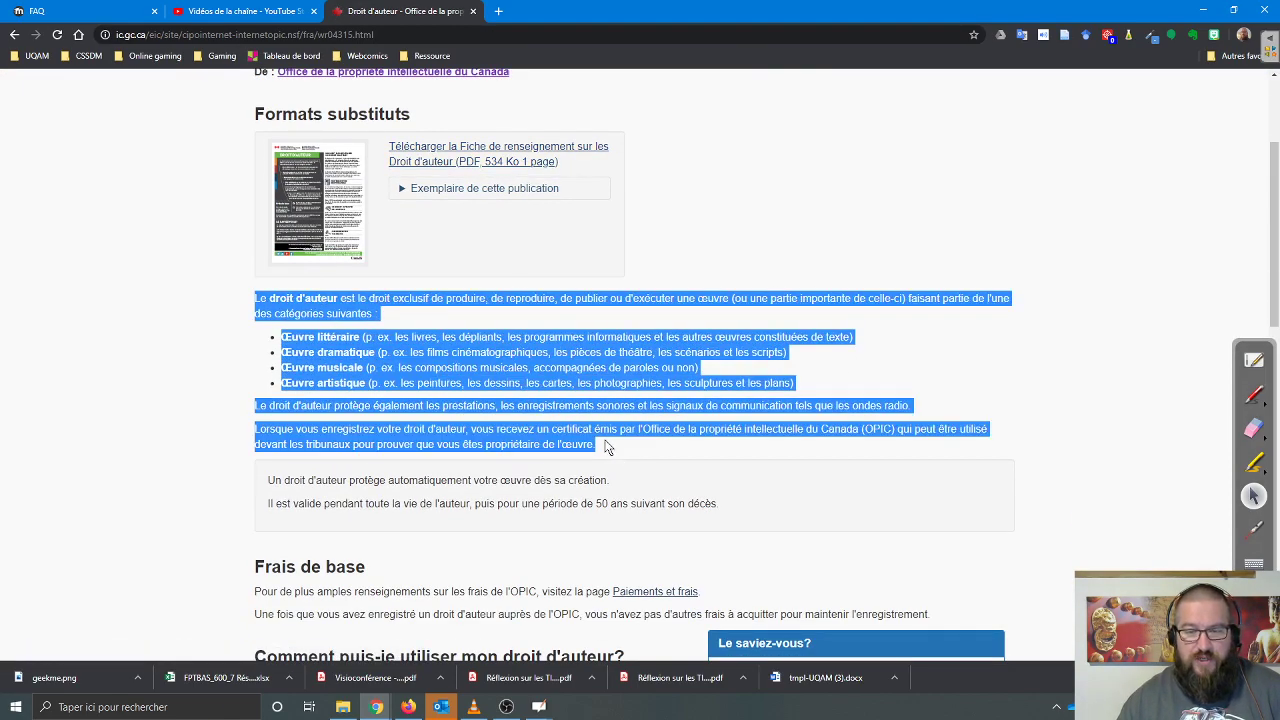
{"action": "left_click", "coordinate": [60, 11]}
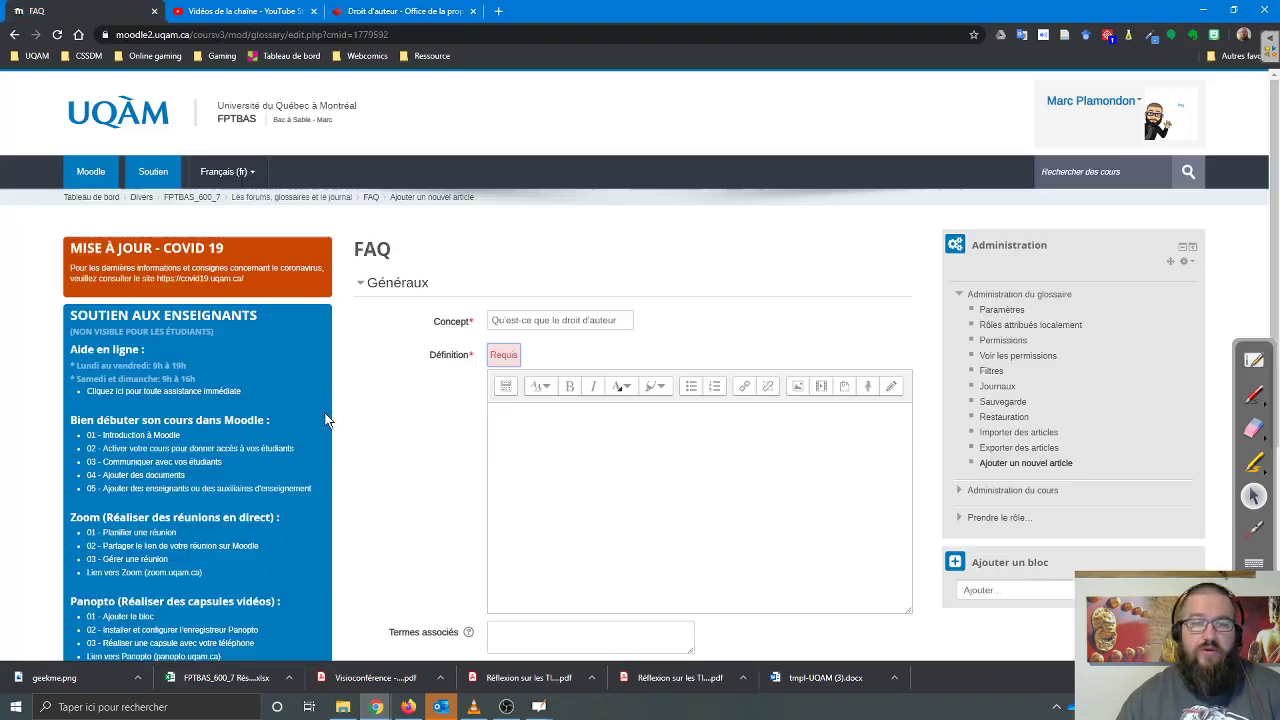
{"action": "left_click", "coordinate": [589, 462]}
{"action": "key", "text": "ctrl+v"}
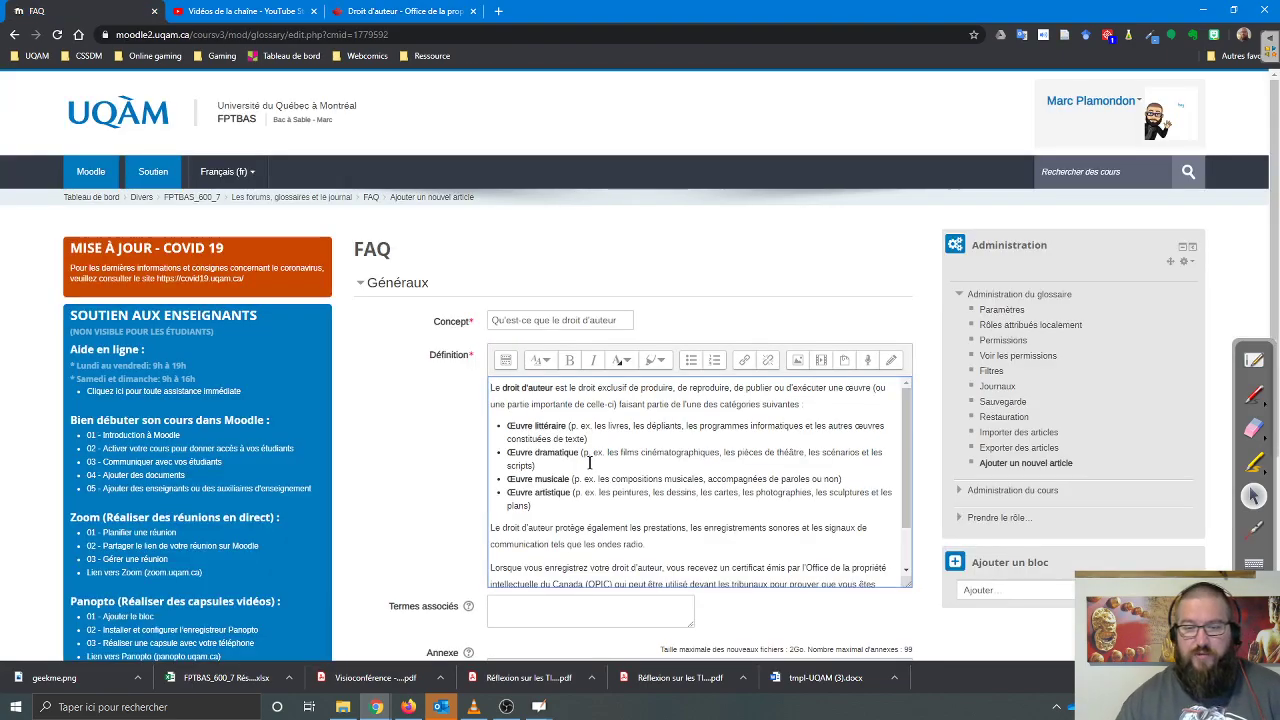
- Add the reference "Réf : Gouvernement du Canada, En ligne, 2020," below the definition, with the source page's web address on its own line
{"action": "scroll", "coordinate": [589, 462], "scroll_direction": "down", "scroll_amount": 1}
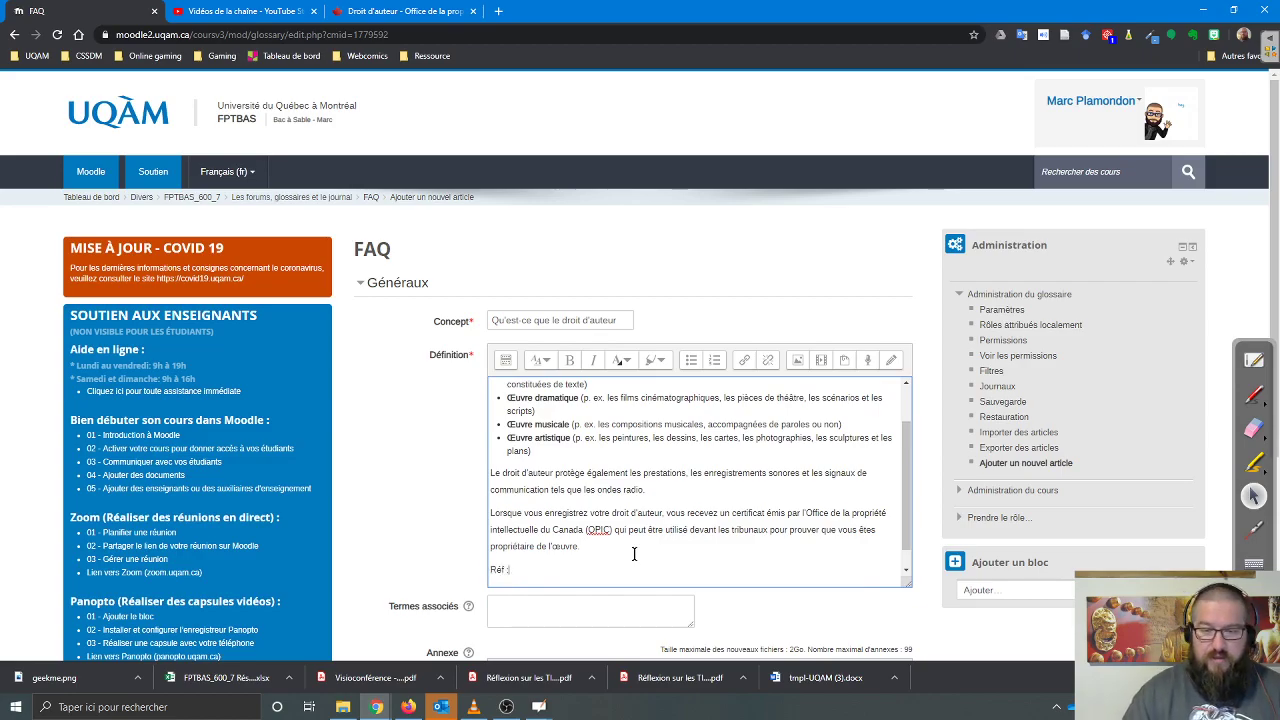
{"action": "left_click", "coordinate": [393, 10]}
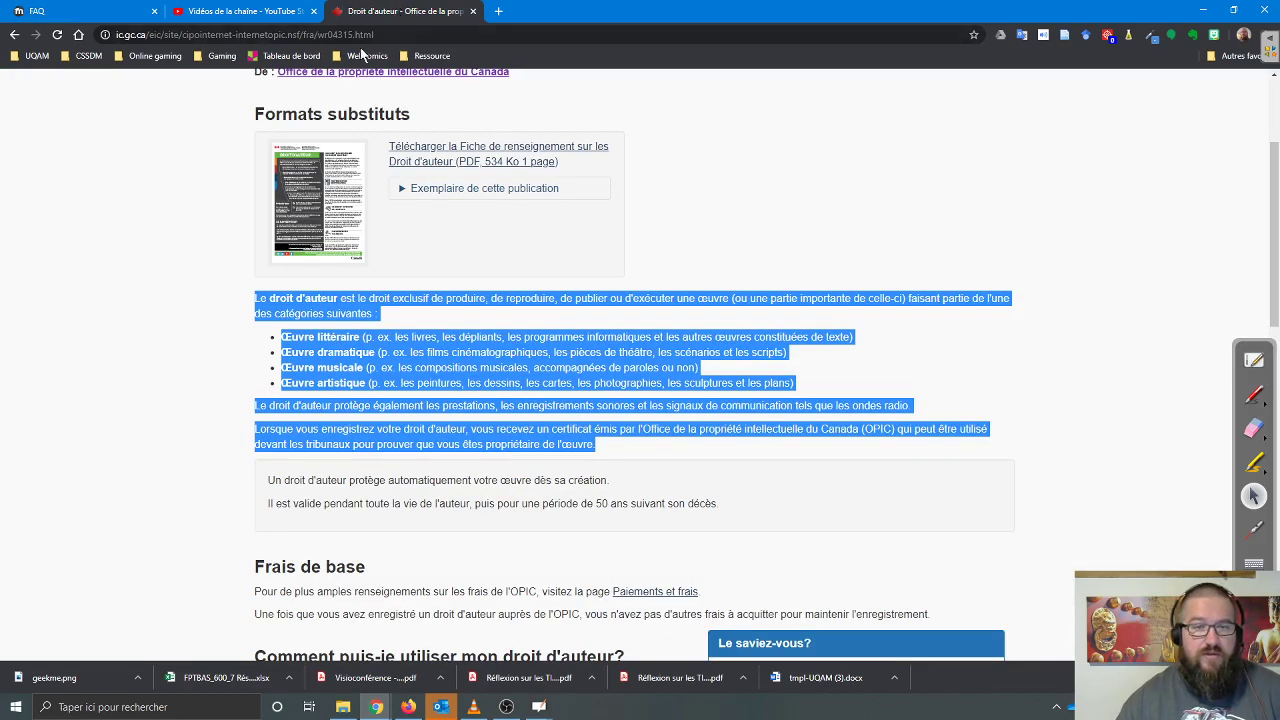
{"action": "left_click", "coordinate": [422, 34]}
{"action": "scroll", "coordinate": [420, 185], "scroll_direction": "up", "scroll_amount": 2}
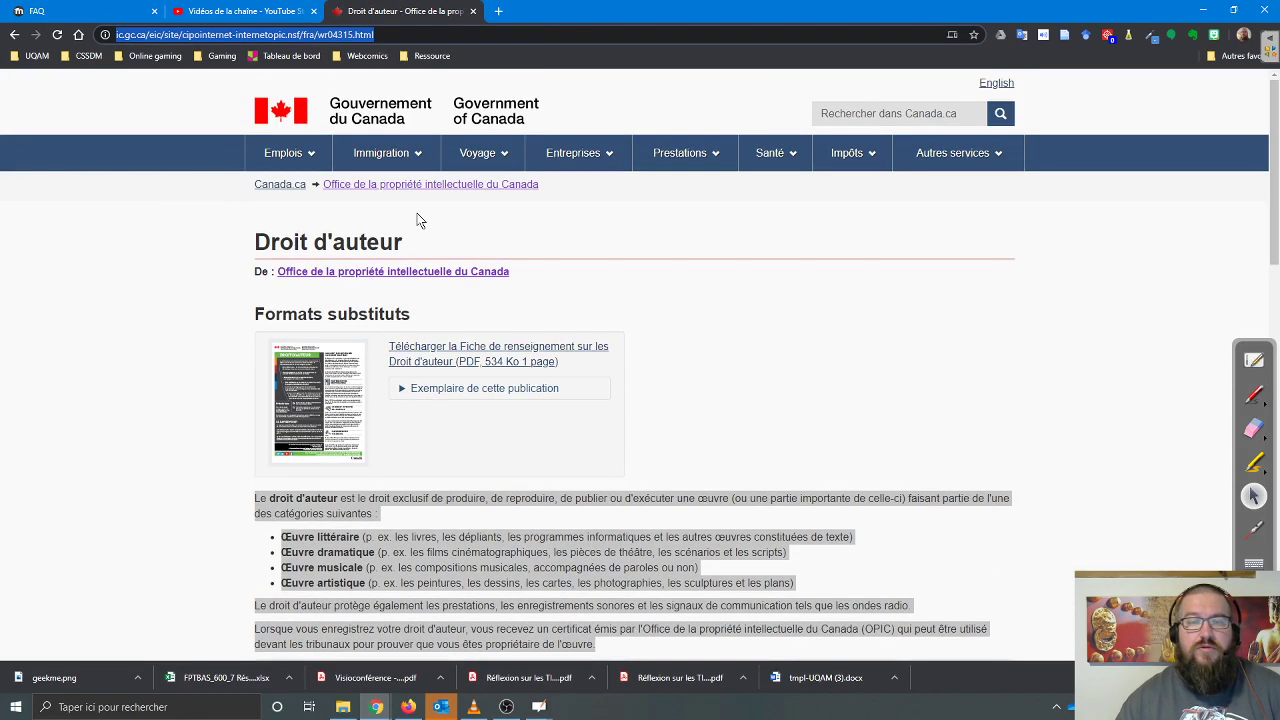
{"action": "left_click", "coordinate": [85, 10]}
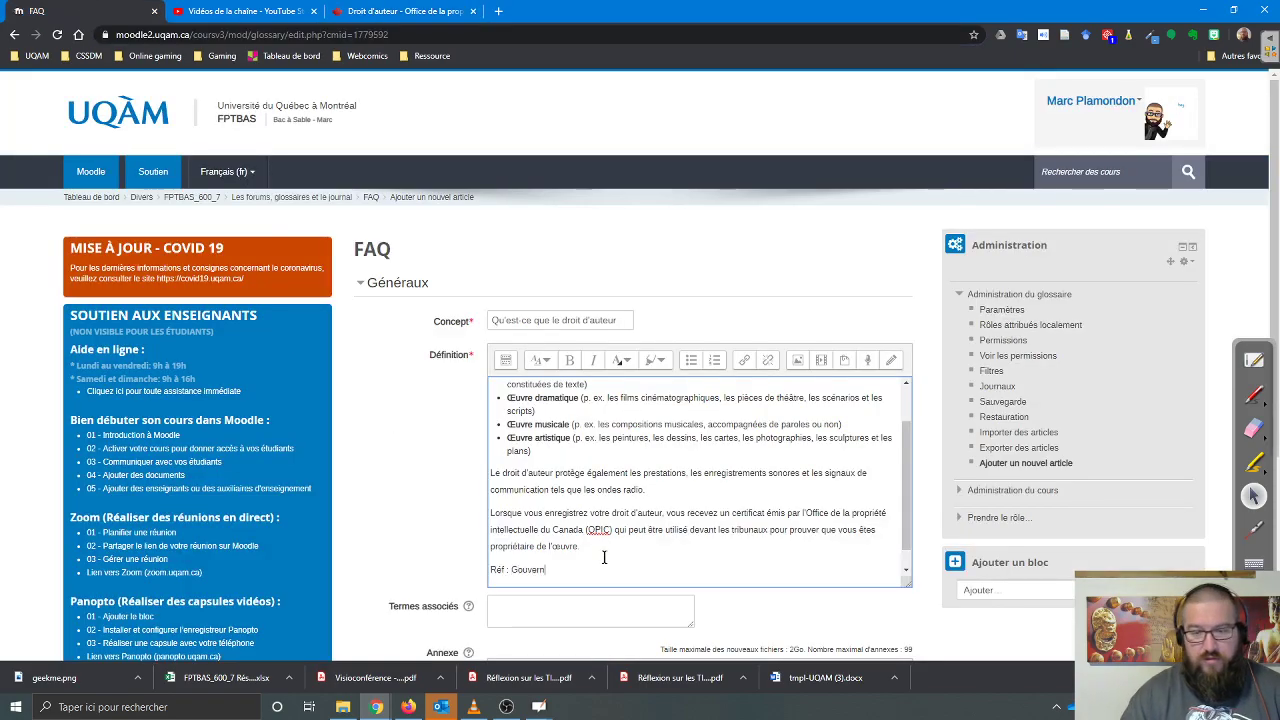
{"action": "type", "text": "Canada, En ligne, 2020"}
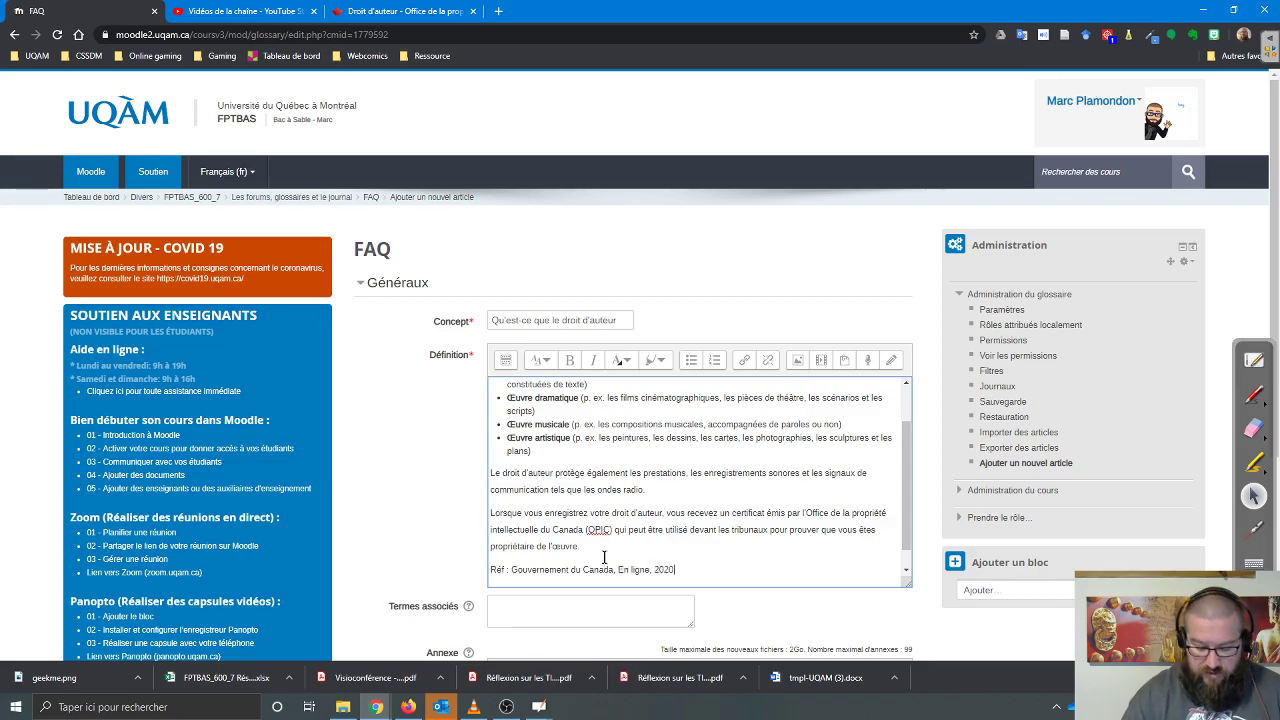
{"action": "type", "text": ","}
{"action": "type", "text": "https://www.ic.gc.ca/eic/site/cipointernet-internetopic.nsf/fra/wr04316.html"}
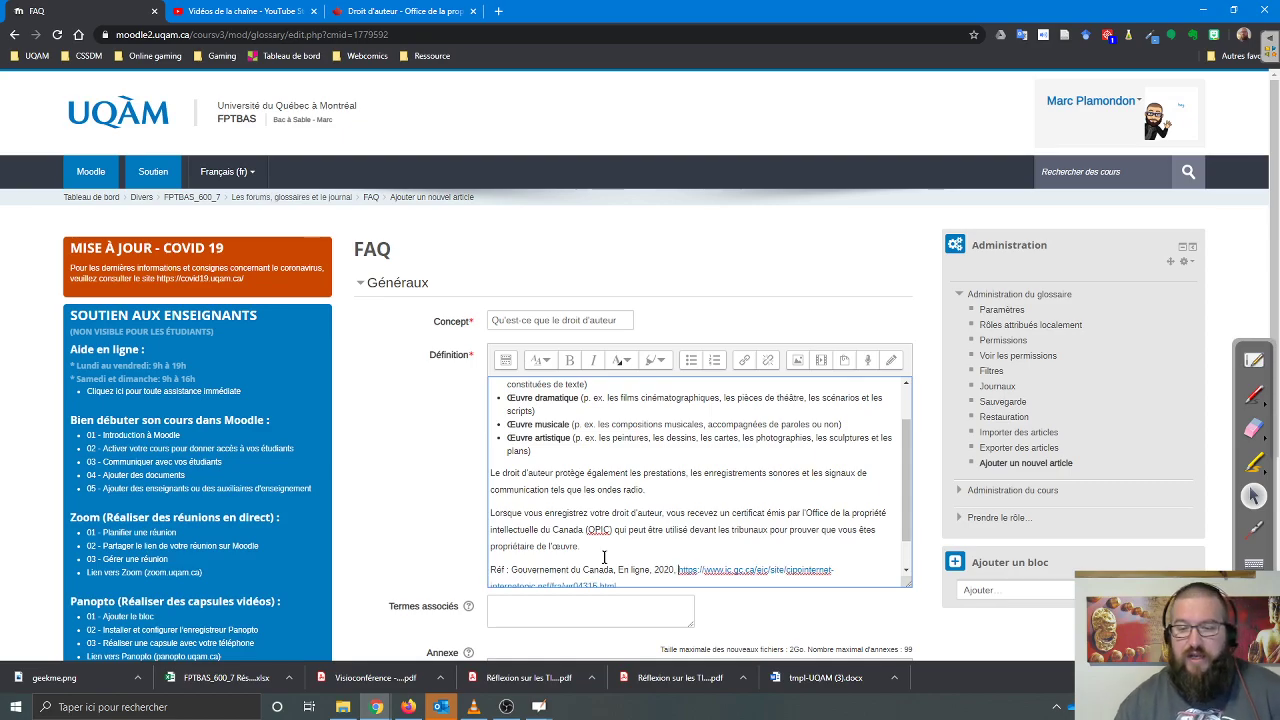
{"action": "key", "text": "shift+Return"}
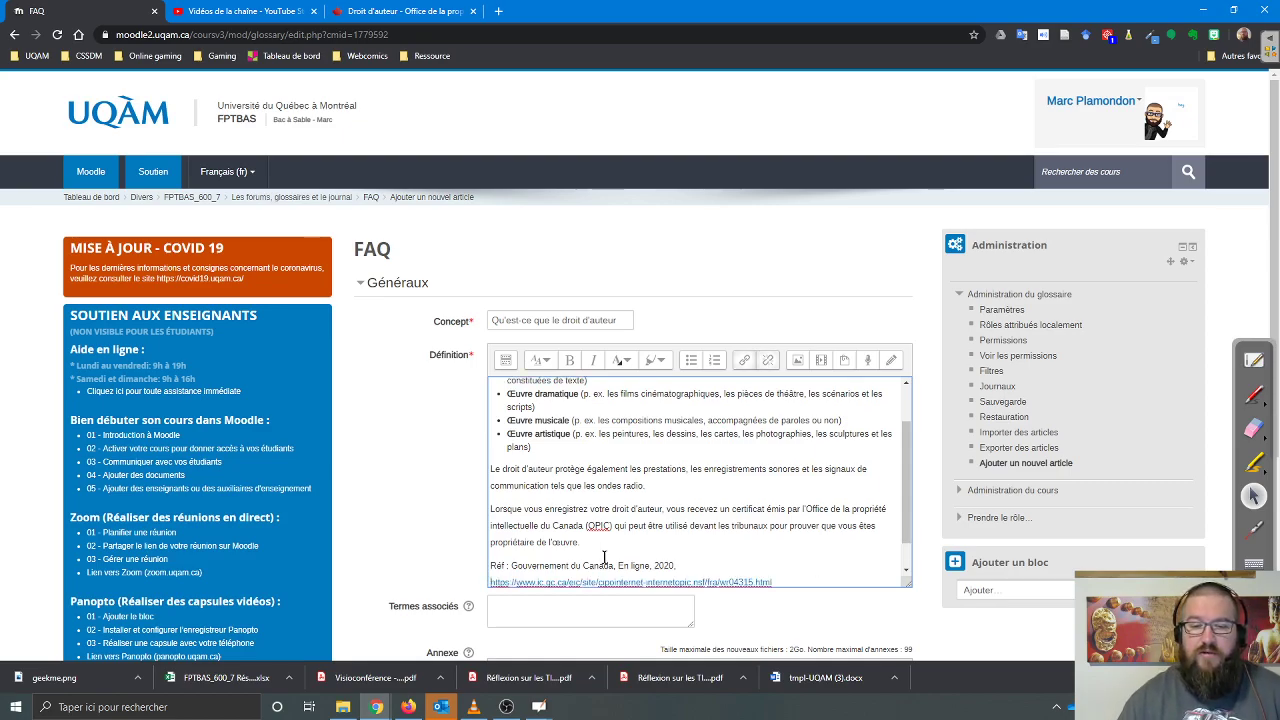
{"action": "scroll", "coordinate": [644, 440], "scroll_direction": "down", "scroll_amount": 1}
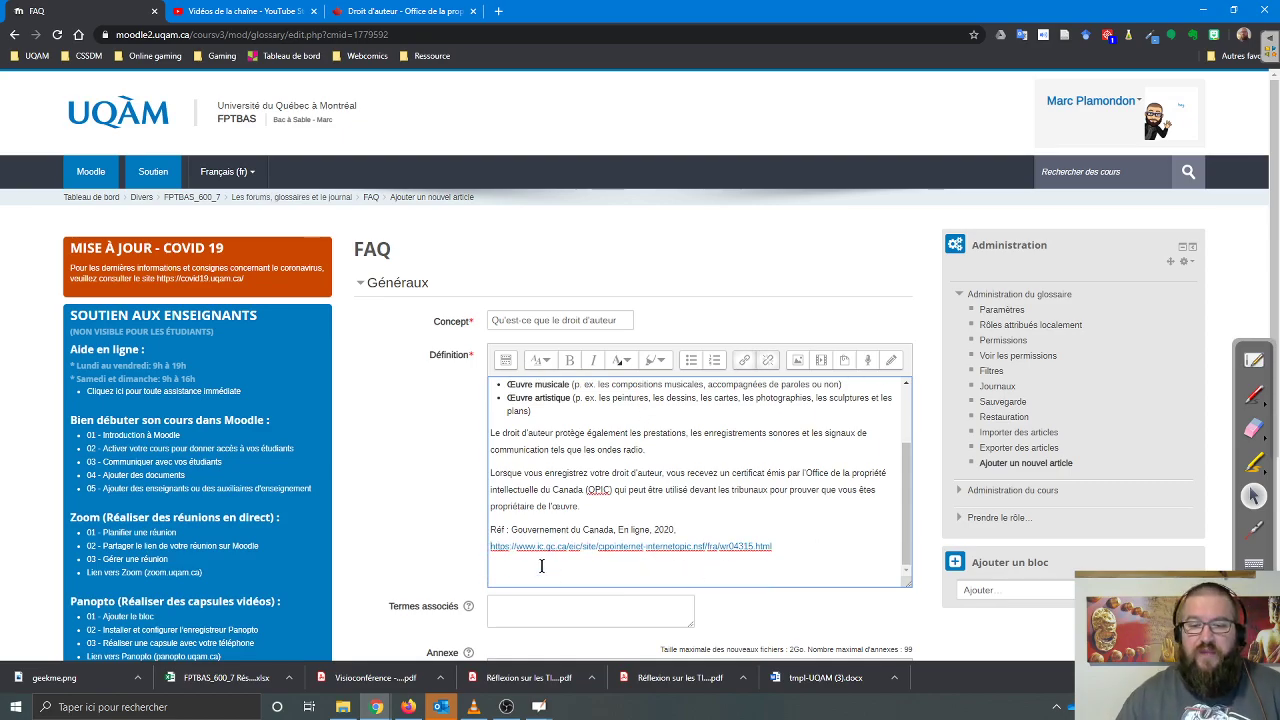
- Examine the rest of the Canadian copyright page and the guide "Le guide du droit d'auteur" from the search results
{"action": "left_click", "coordinate": [362, 10]}
{"action": "scroll", "coordinate": [468, 403], "scroll_direction": "down", "scroll_amount": 2}
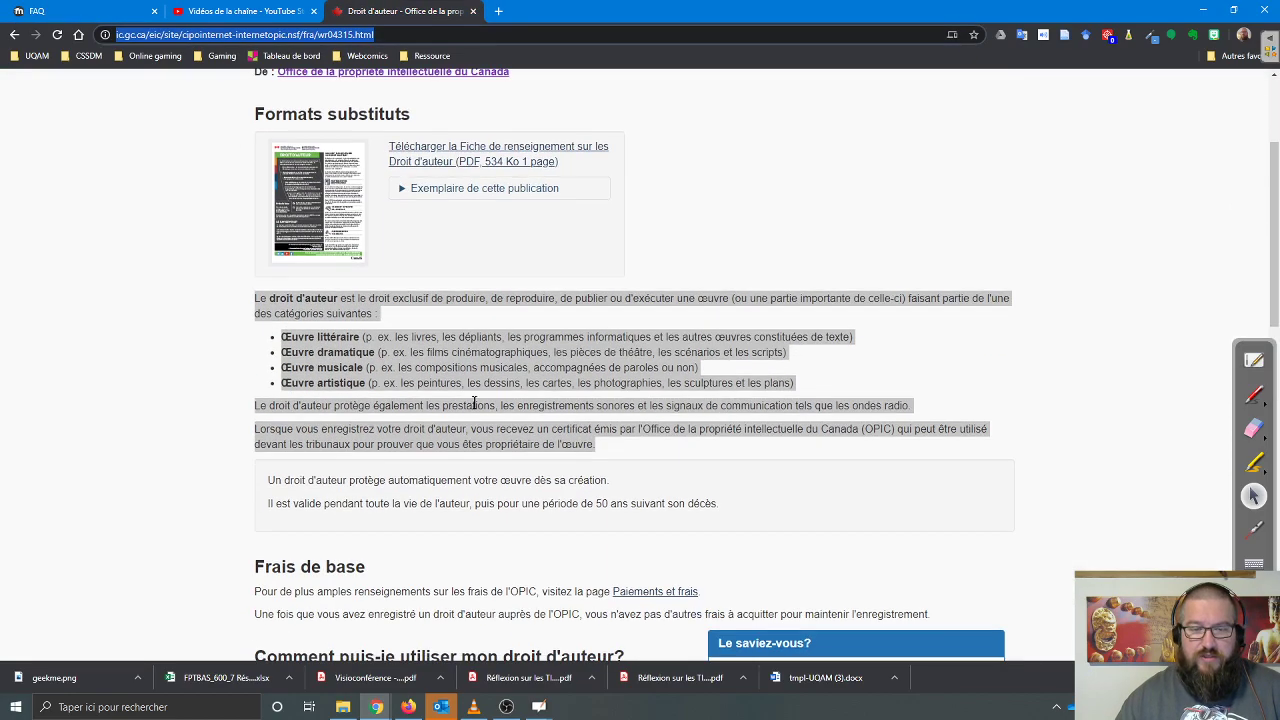
{"action": "left_click", "coordinate": [474, 403]}
{"action": "scroll", "coordinate": [500, 420], "scroll_direction": "down", "scroll_amount": 12}
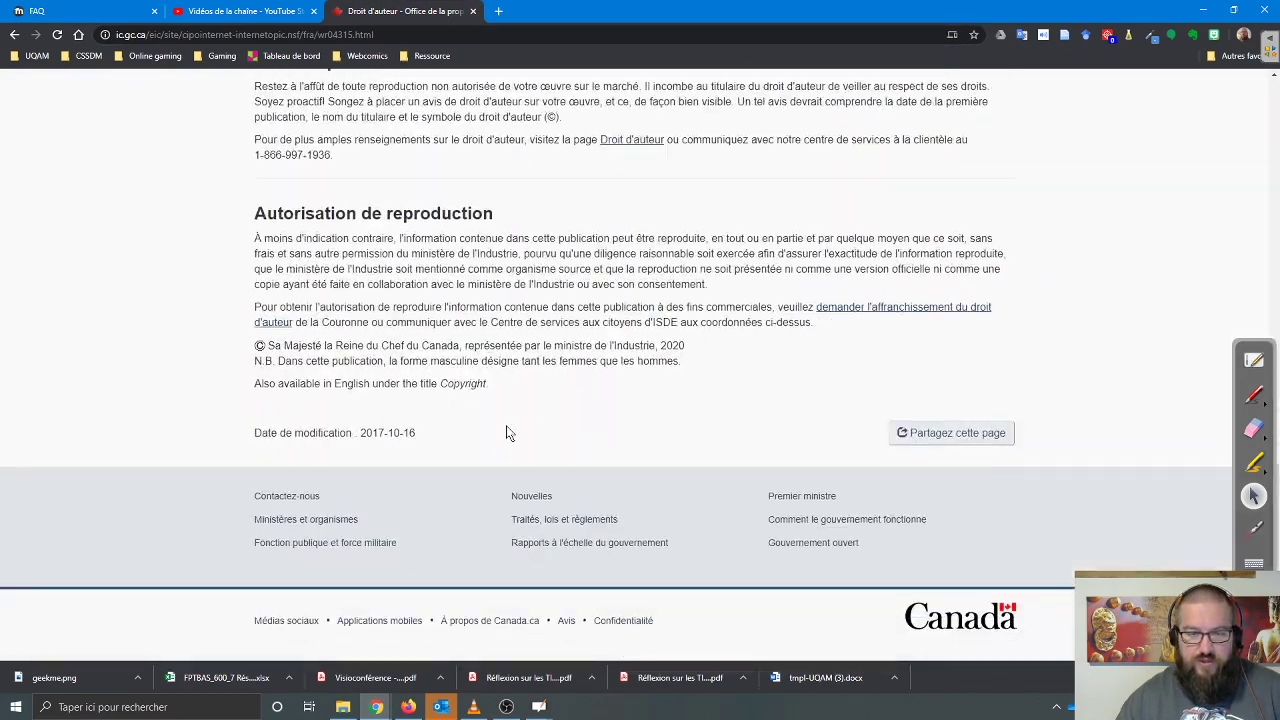
{"action": "scroll", "coordinate": [506, 432], "scroll_direction": "up", "scroll_amount": 10}
{"action": "left_click", "coordinate": [14, 34]}
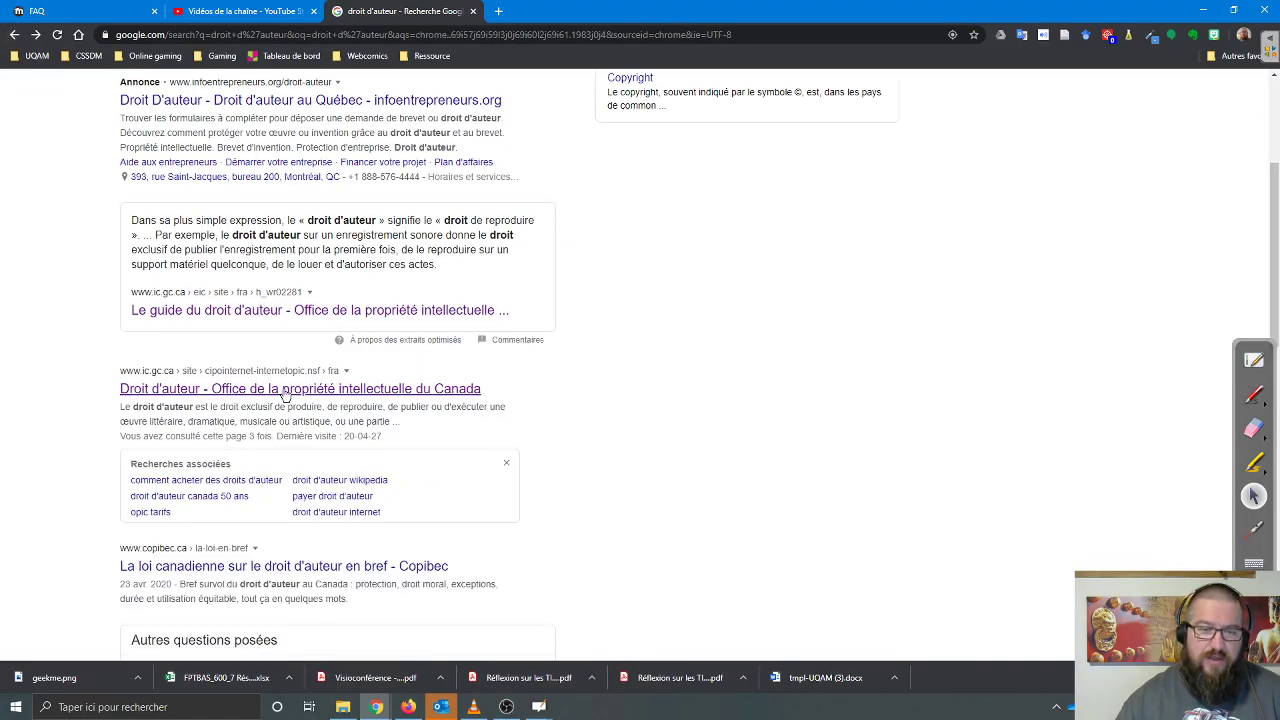
{"action": "scroll", "coordinate": [285, 396], "scroll_direction": "down", "scroll_amount": 2}
{"action": "scroll", "coordinate": [271, 403], "scroll_direction": "up", "scroll_amount": 2}
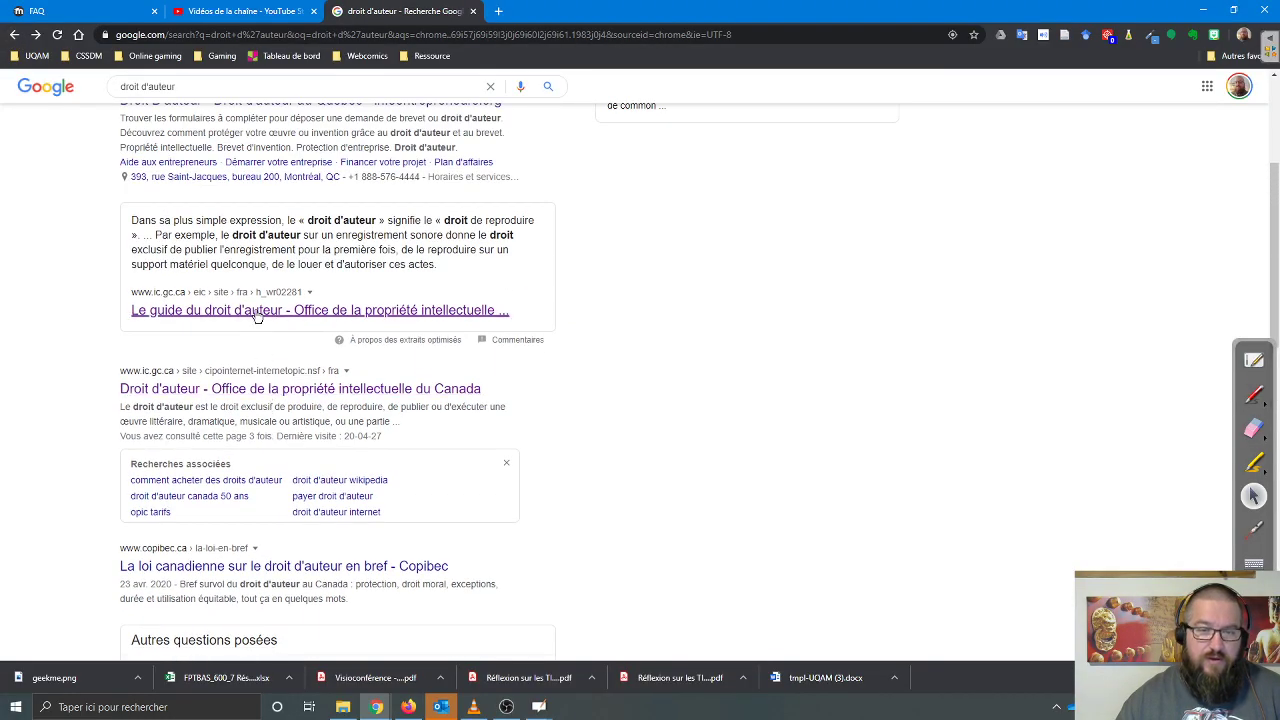
{"action": "left_click", "coordinate": [257, 312]}
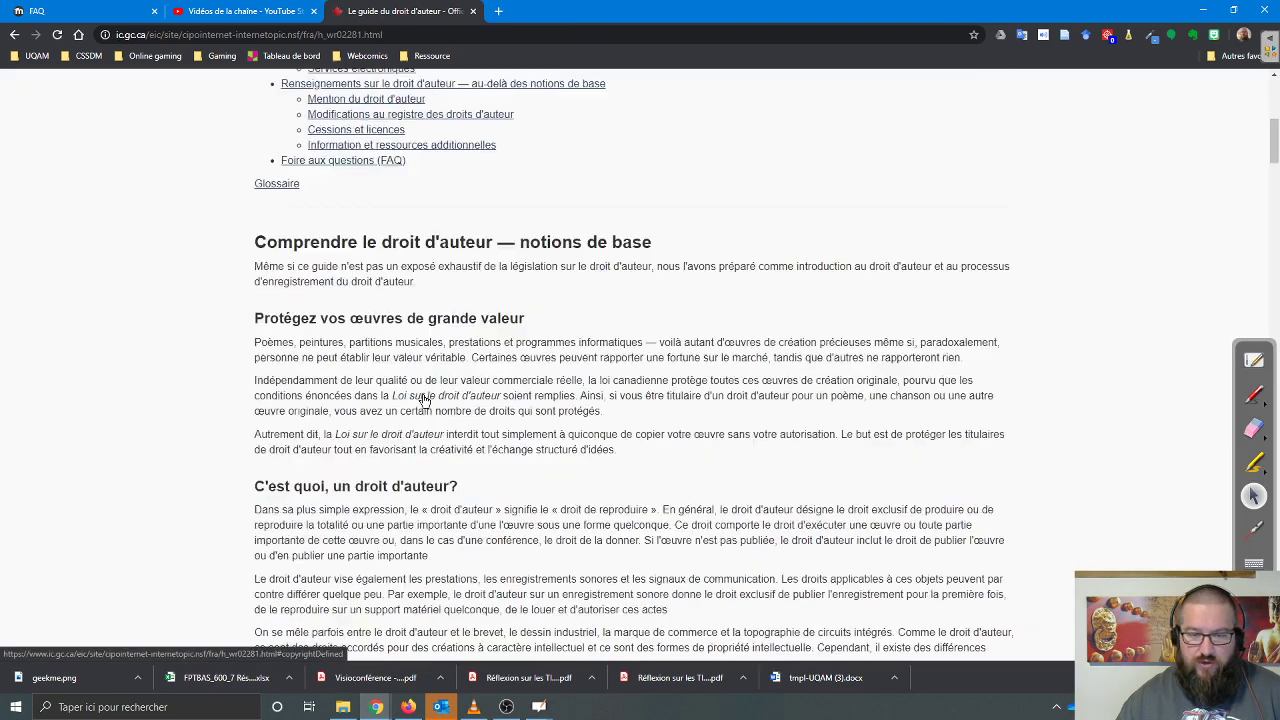
{"action": "scroll", "coordinate": [424, 399], "scroll_direction": "down", "scroll_amount": 20}
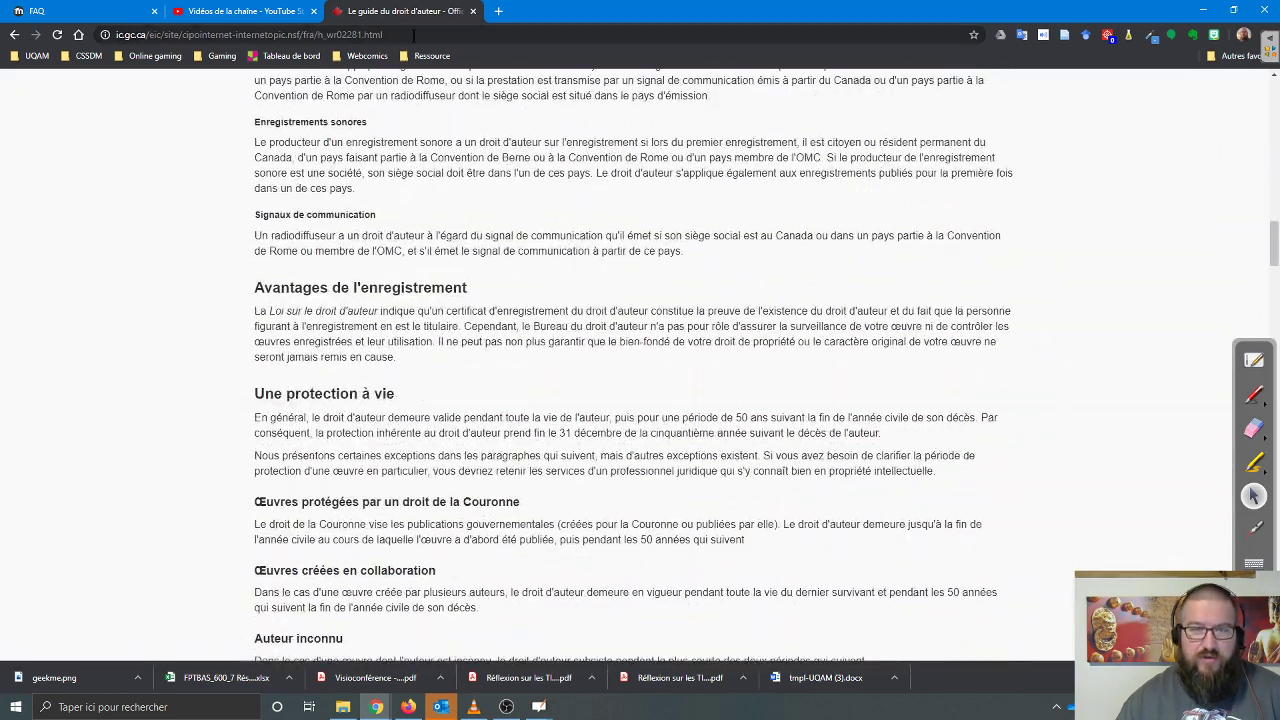
- Search the web for "drot auteur canada video" and look through the results for a video on copyright
{"action": "left_click", "coordinate": [413, 35]}
{"action": "type", "text": "droi"}
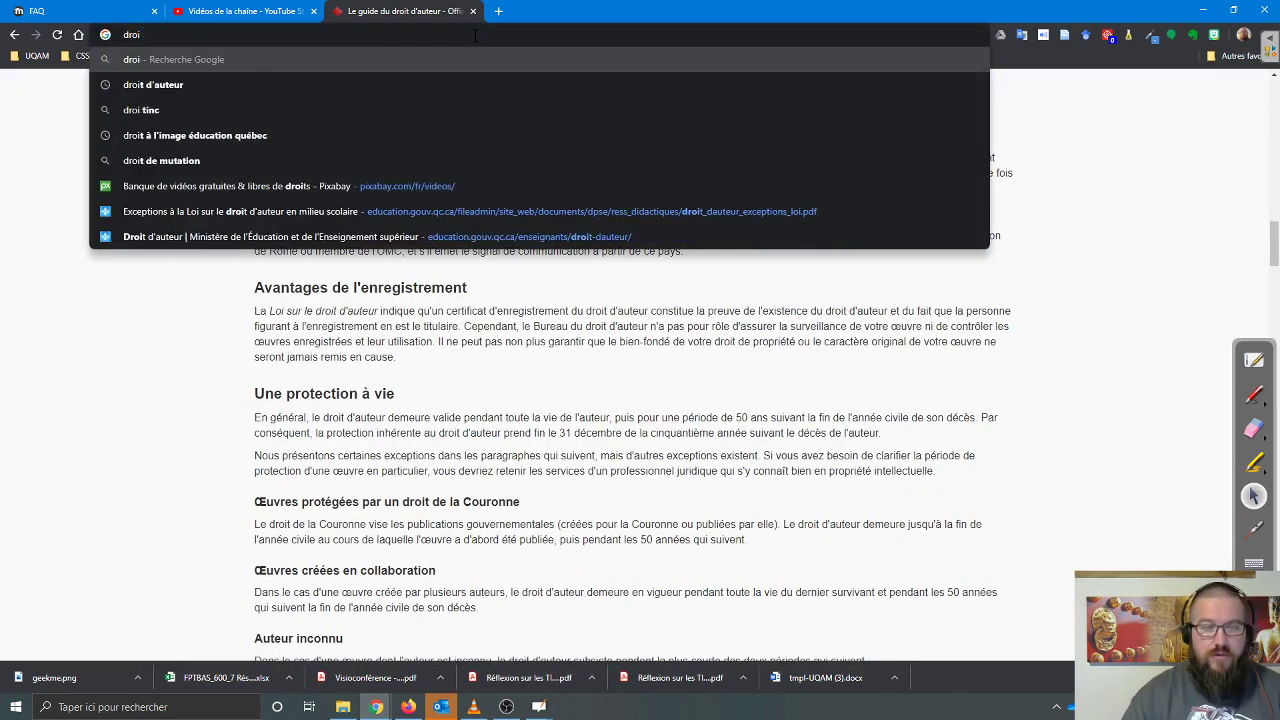
{"action": "key", "text": "BackSpace"}
{"action": "type", "text": "t auteur "}
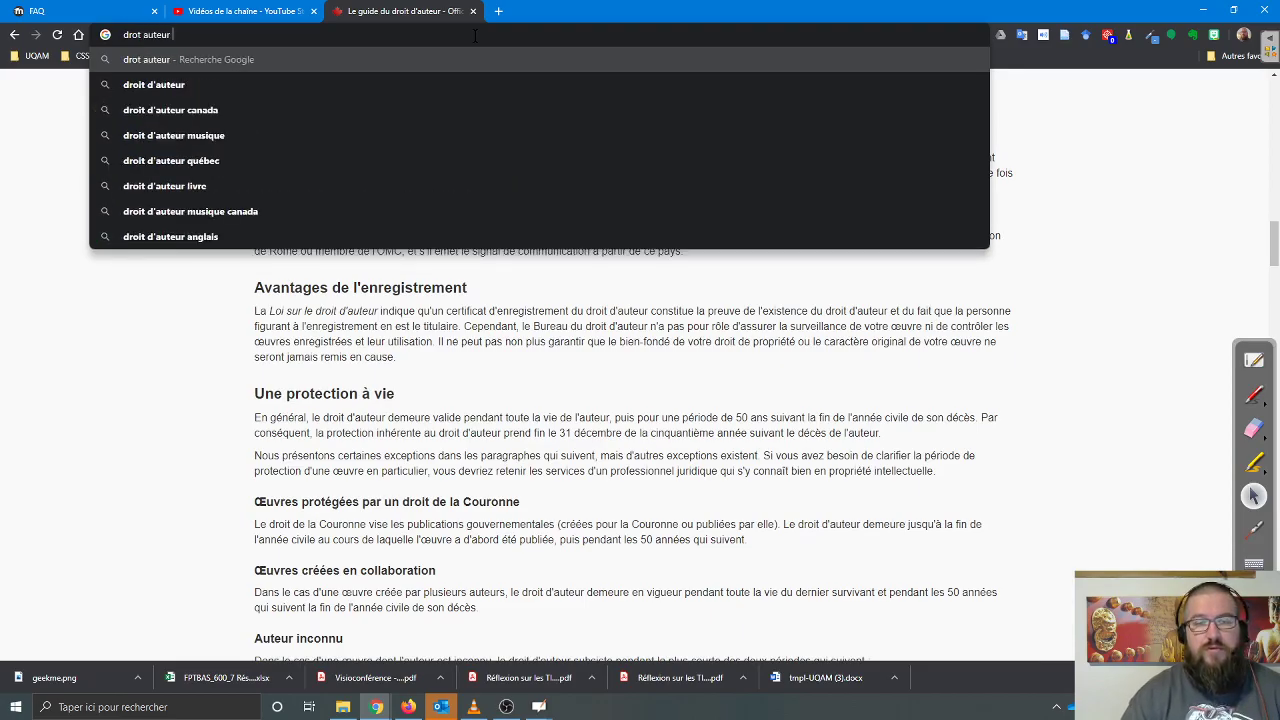
{"action": "type", "text": "canada video"}
{"action": "key", "text": "Return"}
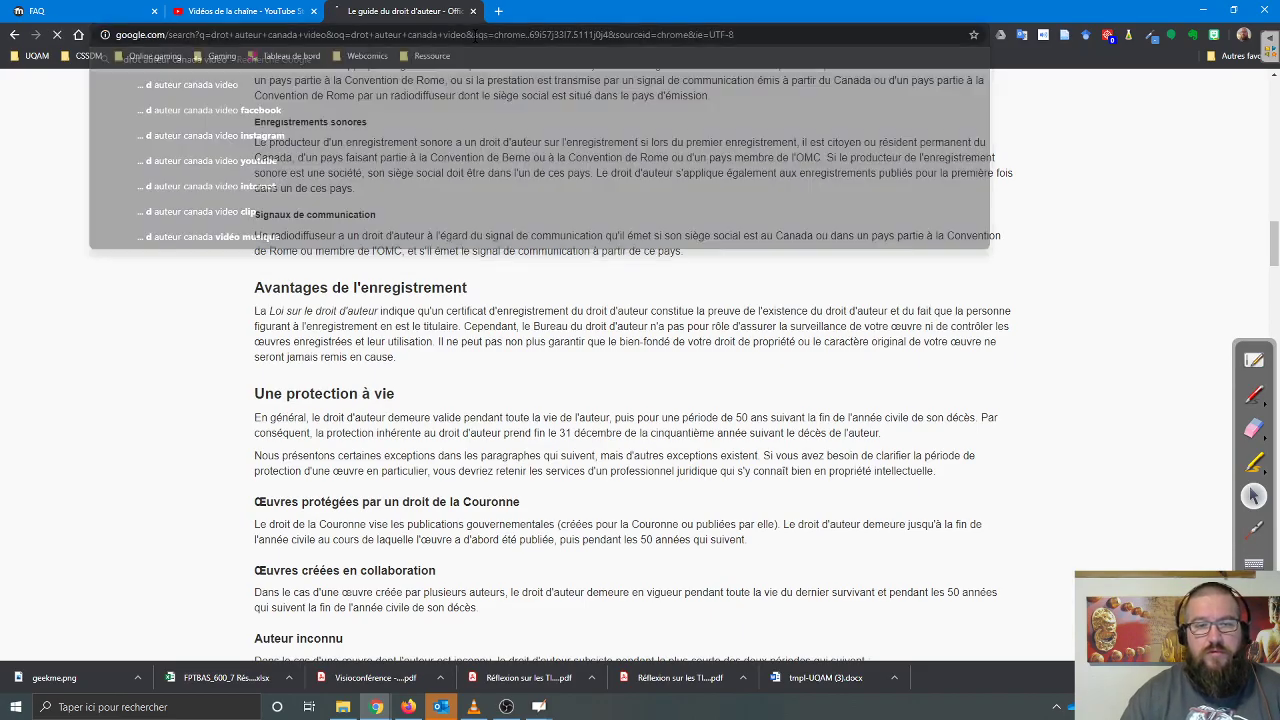
{"action": "scroll", "coordinate": [336, 203], "scroll_direction": "down", "scroll_amount": 3}
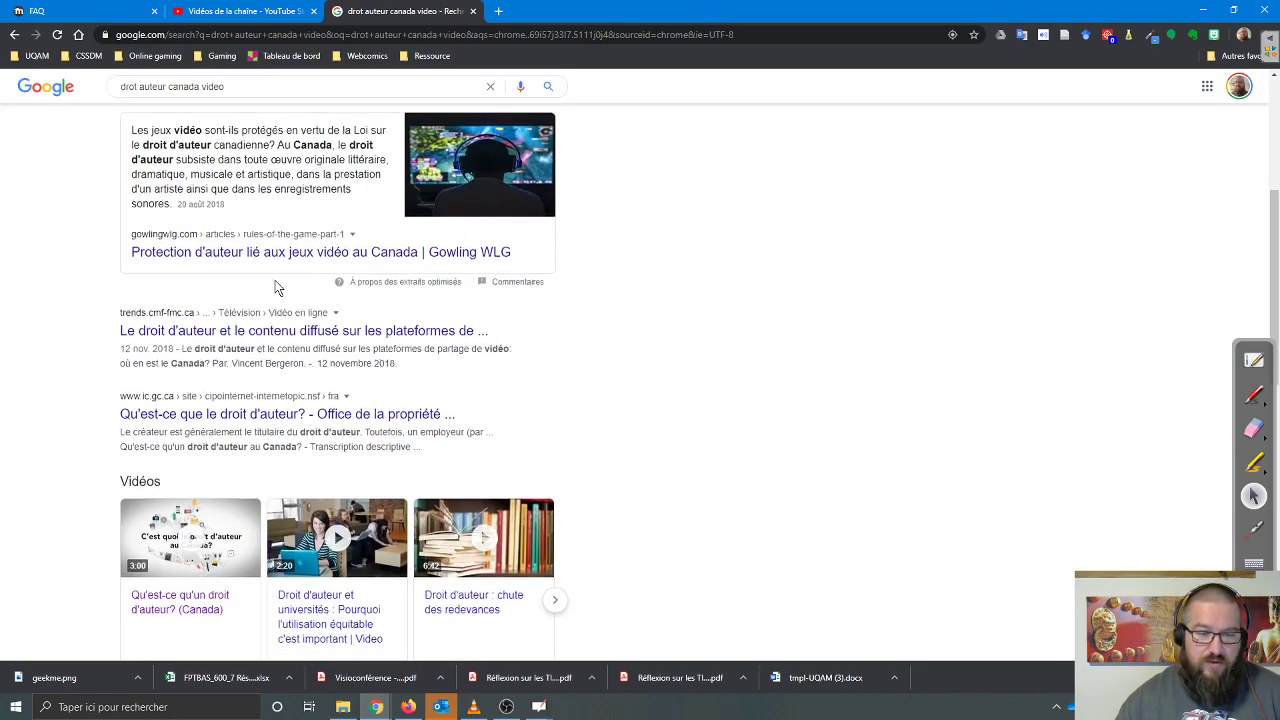
- Open the video "Qu'est-ce qu'un droit d'auteur? (Canada)" from the search results, copy its web address, and return to the new Moodle article
{"action": "scroll", "coordinate": [183, 442], "scroll_direction": "down", "scroll_amount": 2}
{"action": "left_click", "coordinate": [183, 408]}
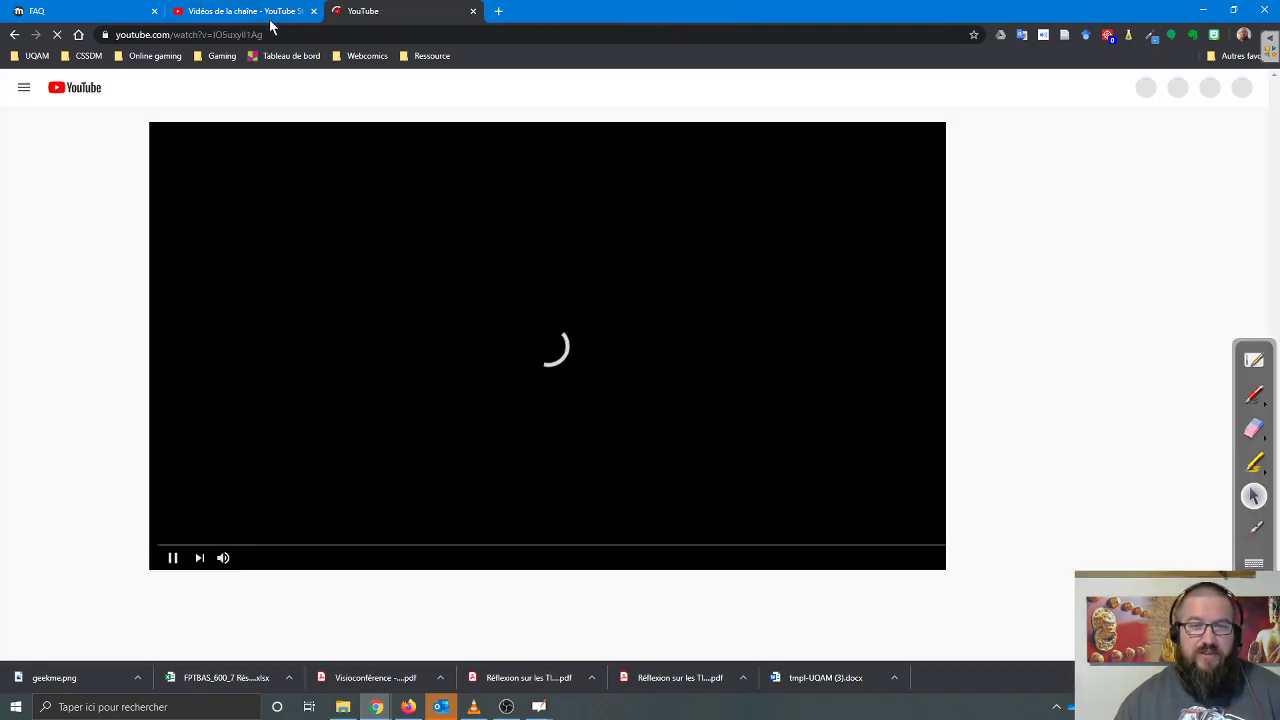
{"action": "left_click", "coordinate": [308, 38]}
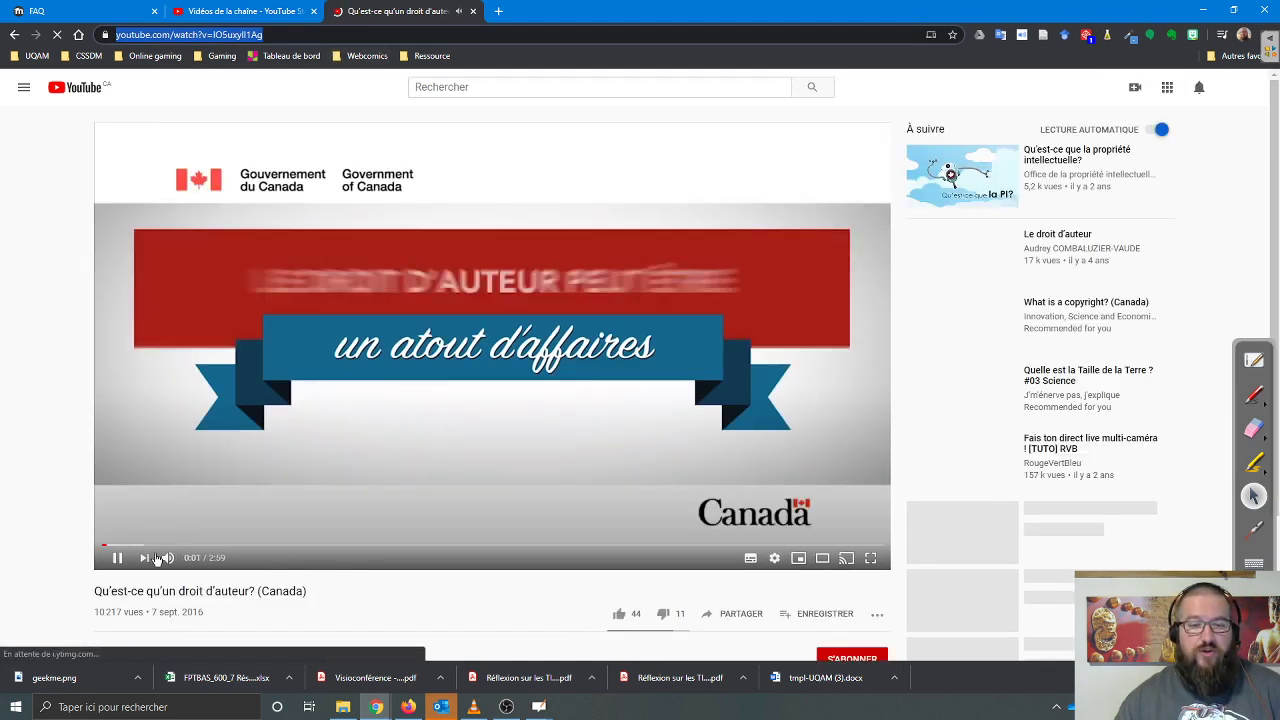
{"action": "key", "text": "ctrl+1"}
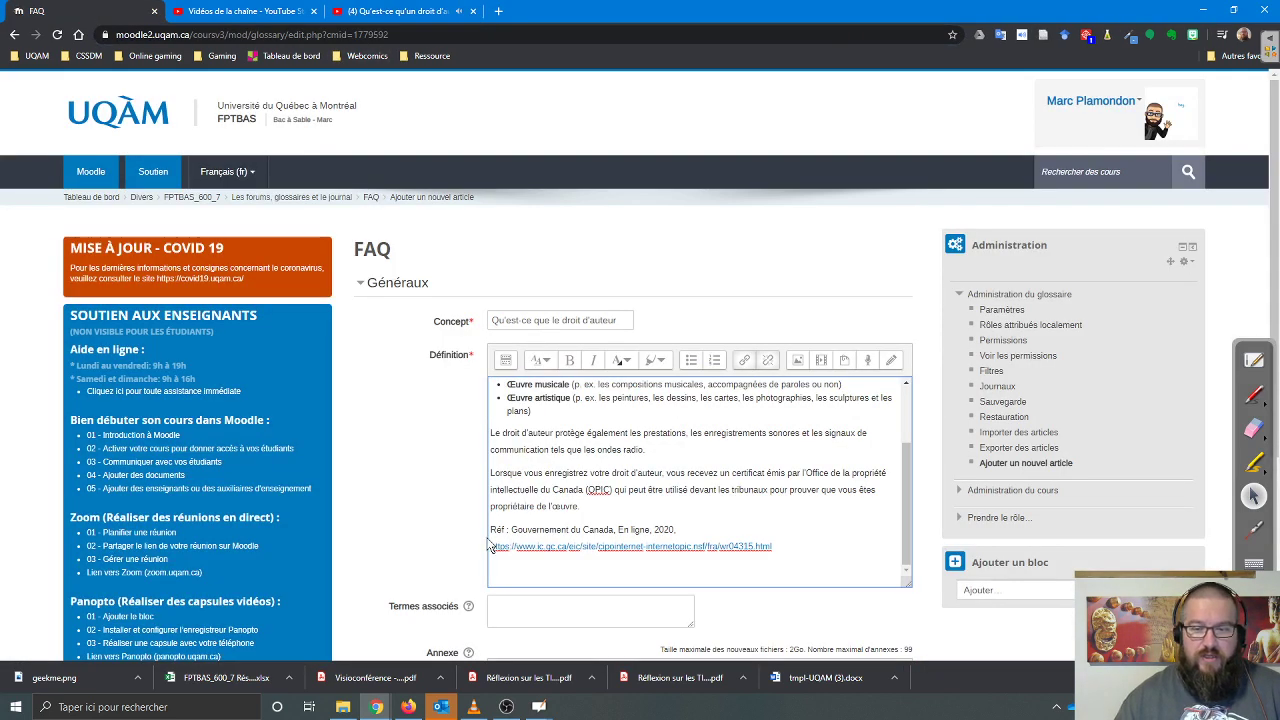
- Try to insert the copied YouTube address as media in the definition without giving it a name
{"action": "left_click", "coordinate": [822, 362]}
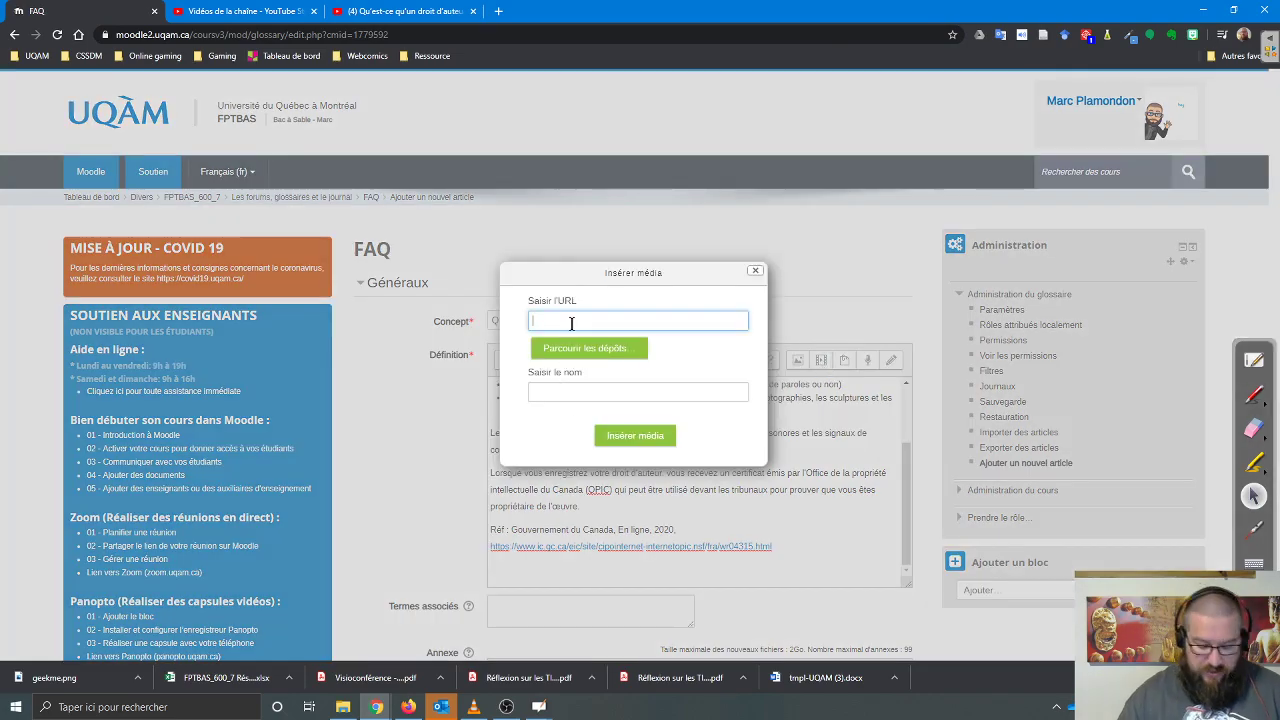
{"action": "key", "text": "ctrl+v"}
{"action": "left_click", "coordinate": [633, 437]}
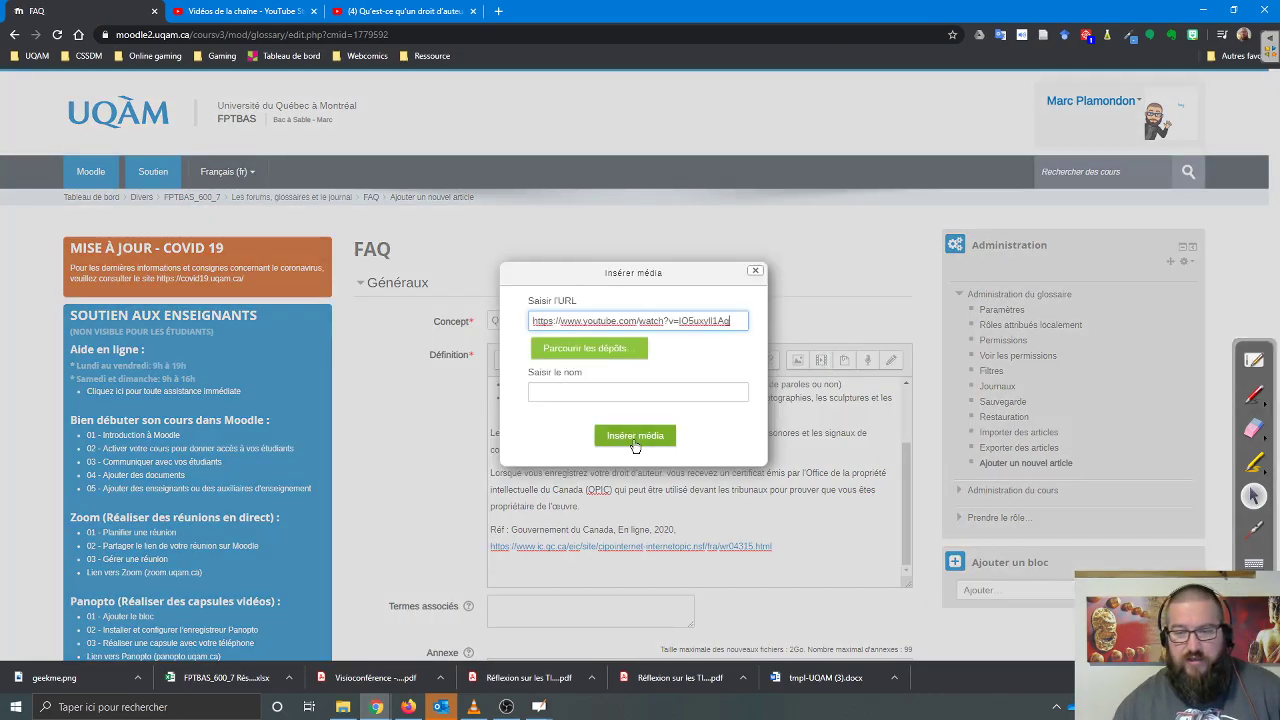
- Enlarge the definition box and insert the copied YouTube video below the reference as media named "Droit d'auteur"
{"action": "scroll", "coordinate": [637, 490], "scroll_direction": "down", "scroll_amount": 2}
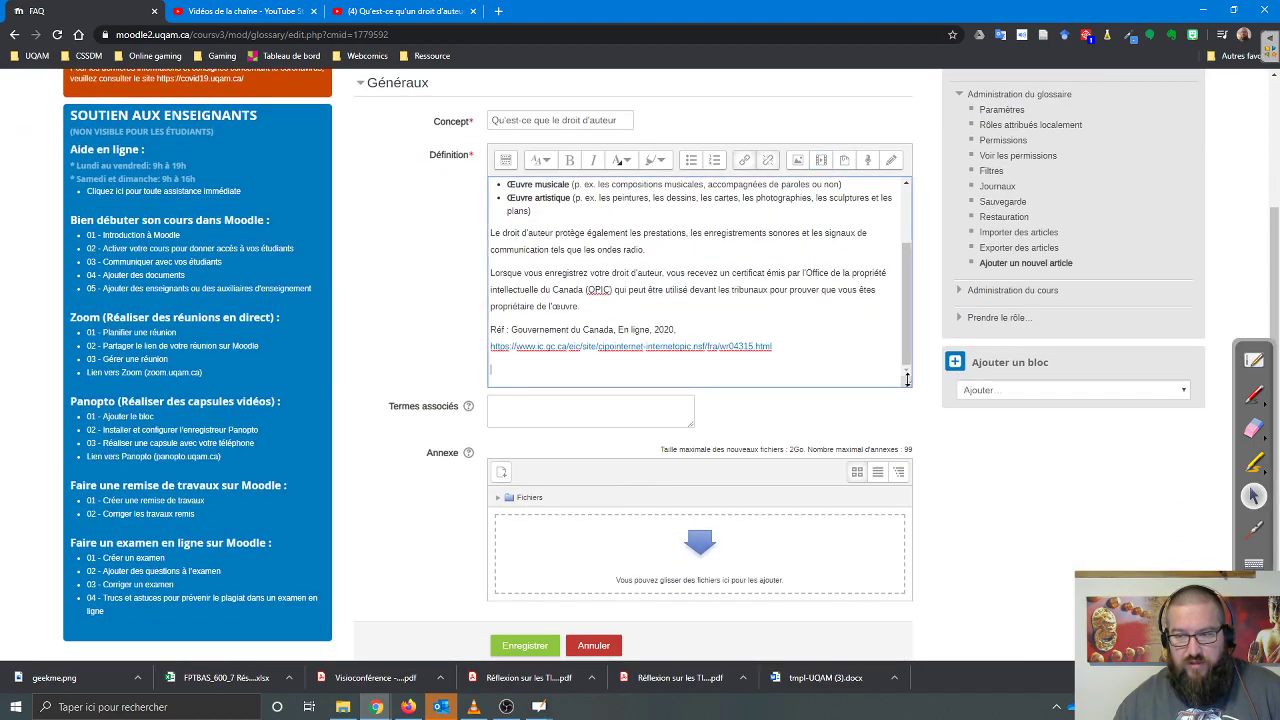
{"action": "left_click_drag", "start_coordinate": [909, 382], "coordinate": [909, 609]}
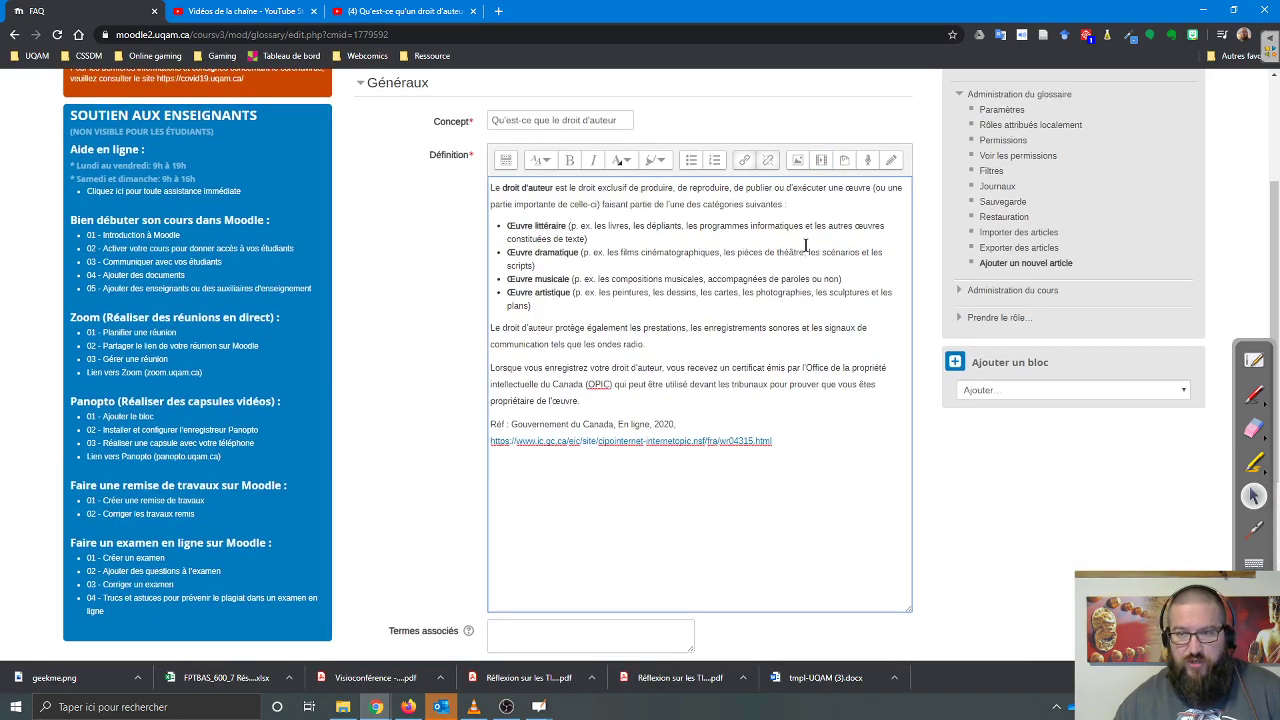
{"action": "left_click", "coordinate": [821, 160]}
{"action": "type", "text": "https://www.youtube.com/watch?v=IO5uxyIl1Ag"}
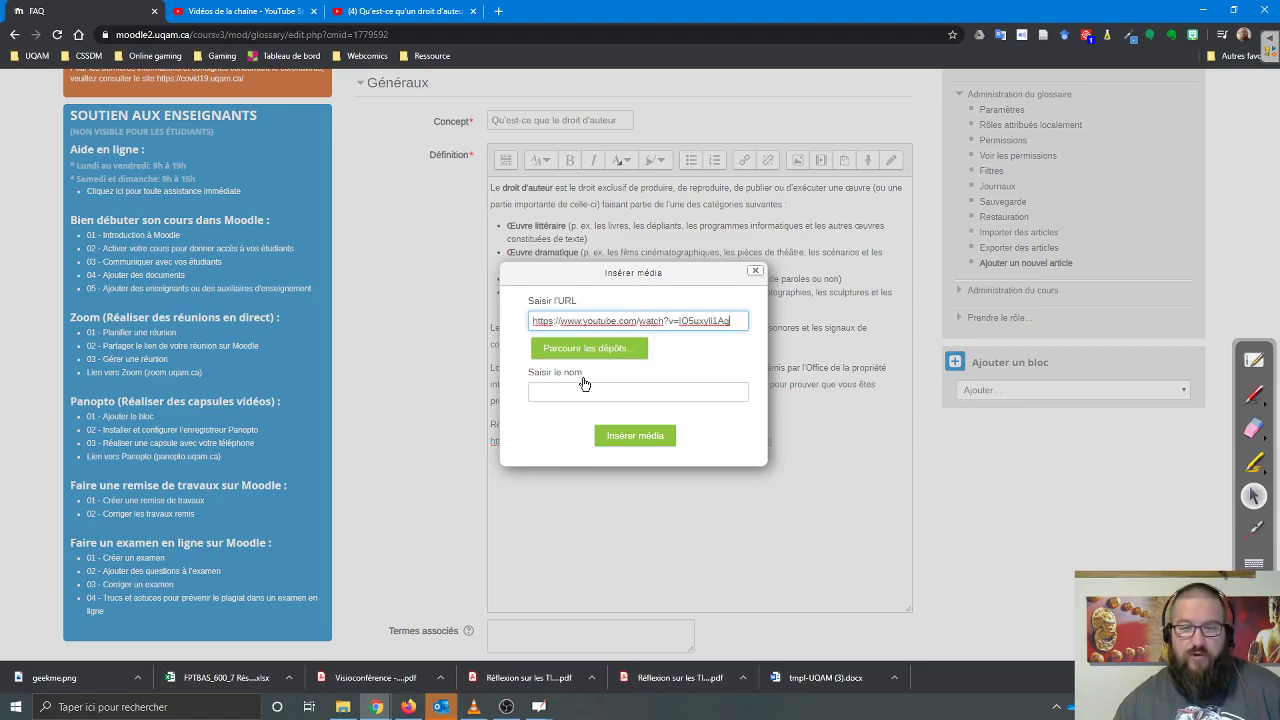
{"action": "left_click", "coordinate": [580, 392]}
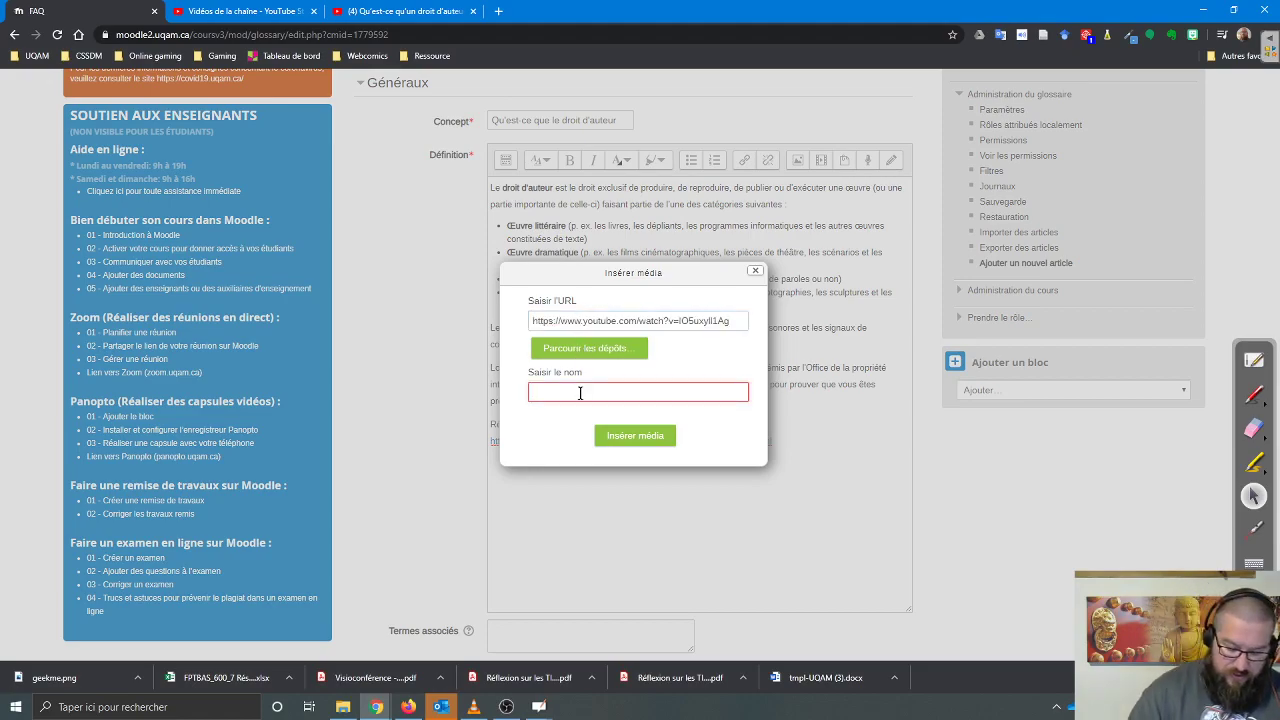
{"action": "type", "text": "Droit d'auteur"}
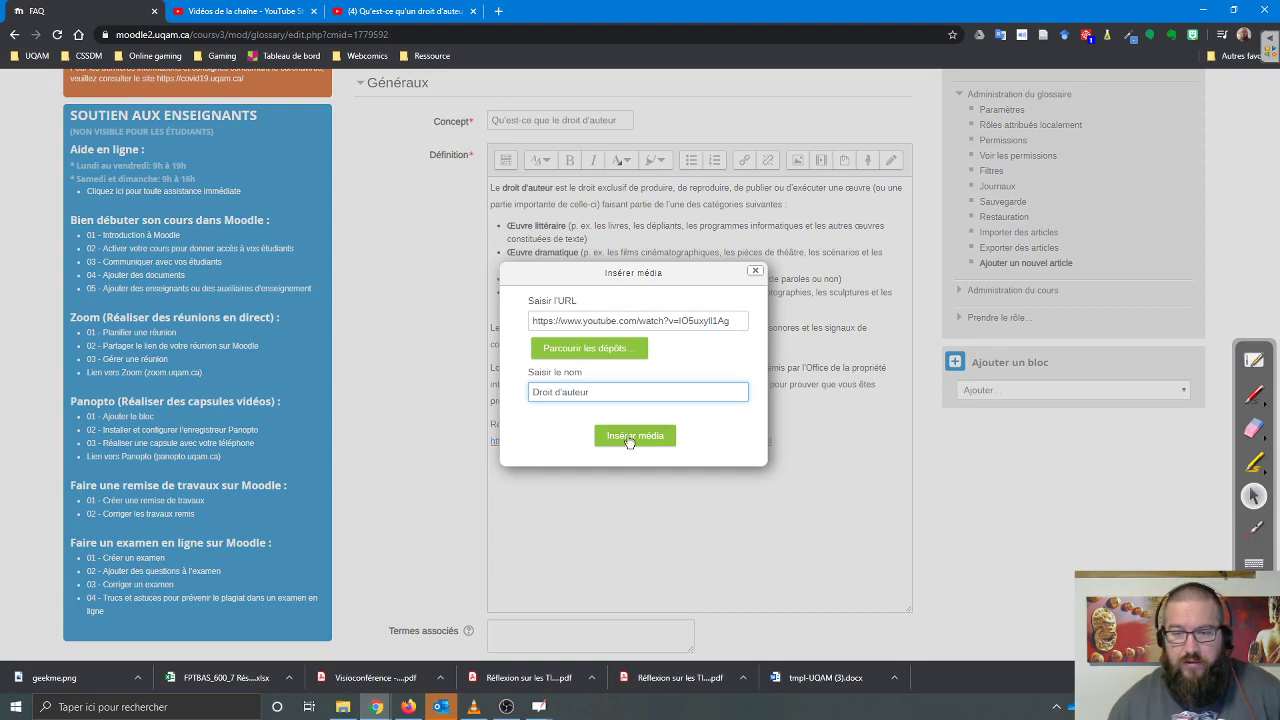
{"action": "left_click", "coordinate": [629, 436]}
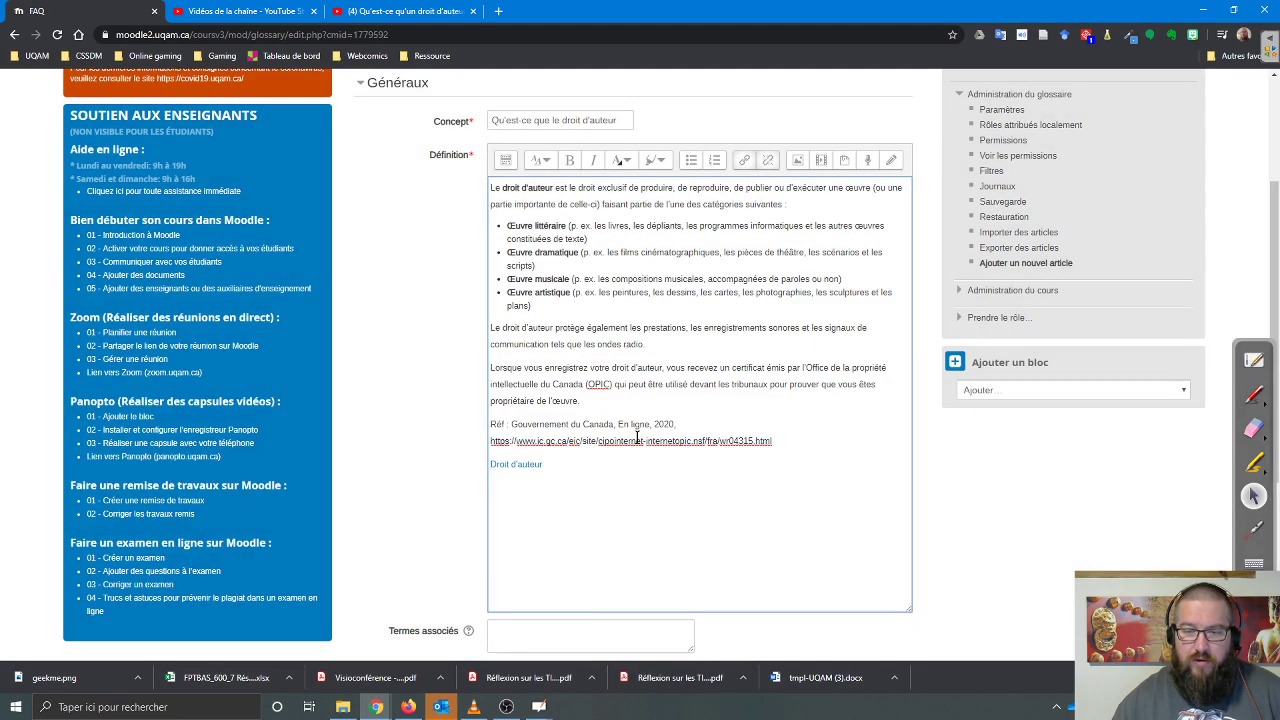
- Save the copyright article and review its published text and embedded video
{"action": "scroll", "coordinate": [570, 568], "scroll_direction": "down", "scroll_amount": 3}
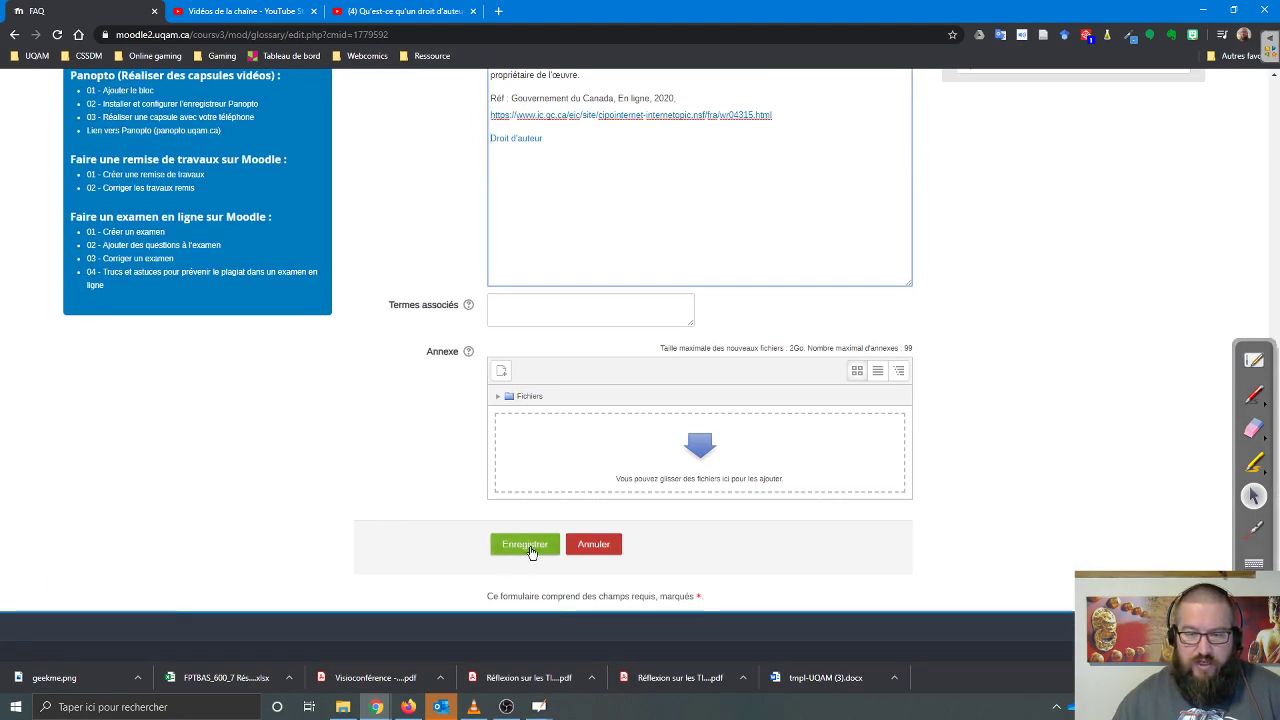
{"action": "left_click", "coordinate": [530, 549]}
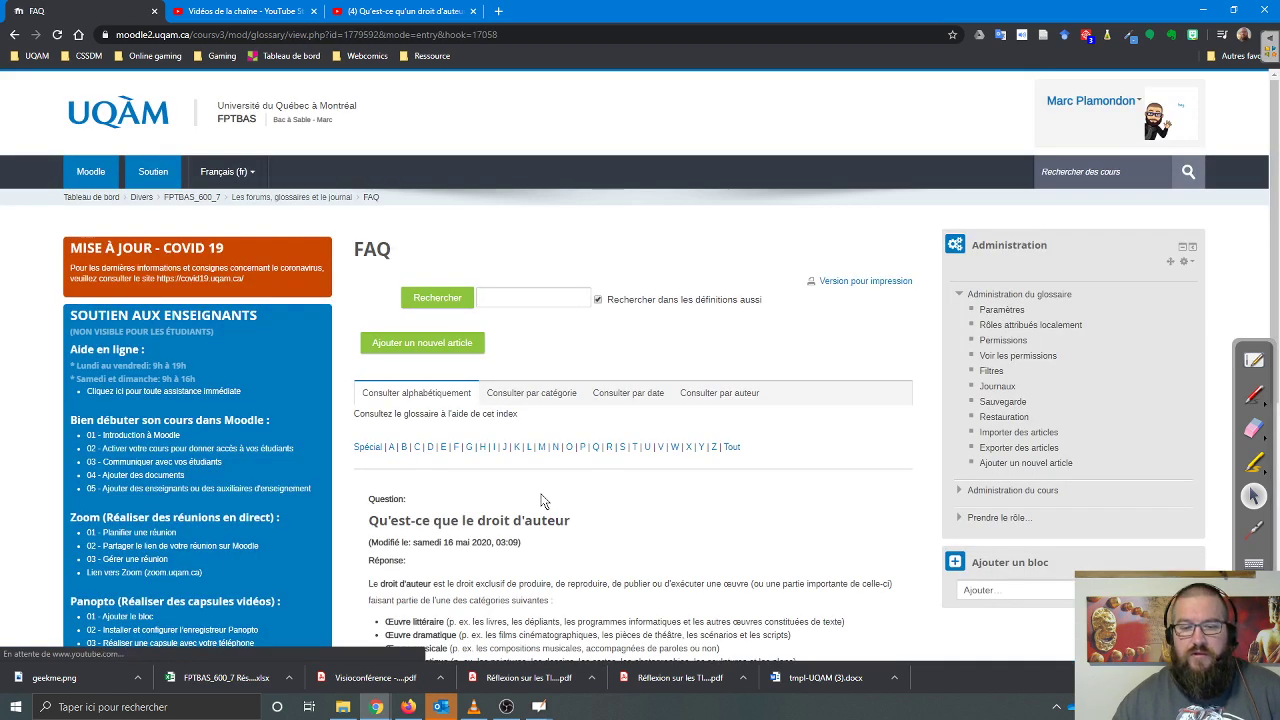
{"action": "scroll", "coordinate": [540, 495], "scroll_direction": "down", "scroll_amount": 3}
{"action": "scroll", "coordinate": [540, 495], "scroll_direction": "down", "scroll_amount": 3}
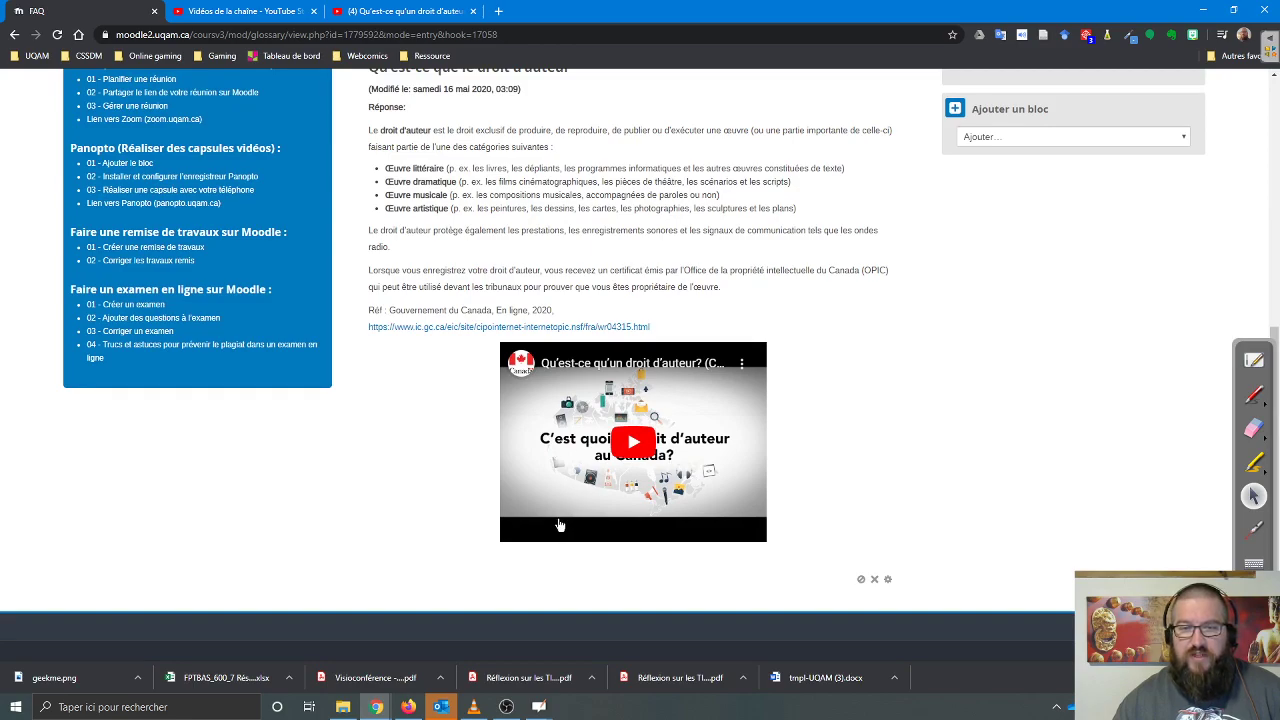
{"action": "scroll", "coordinate": [565, 430], "scroll_direction": "up", "scroll_amount": 5}
{"action": "scroll", "coordinate": [591, 507], "scroll_direction": "down", "scroll_amount": 3}
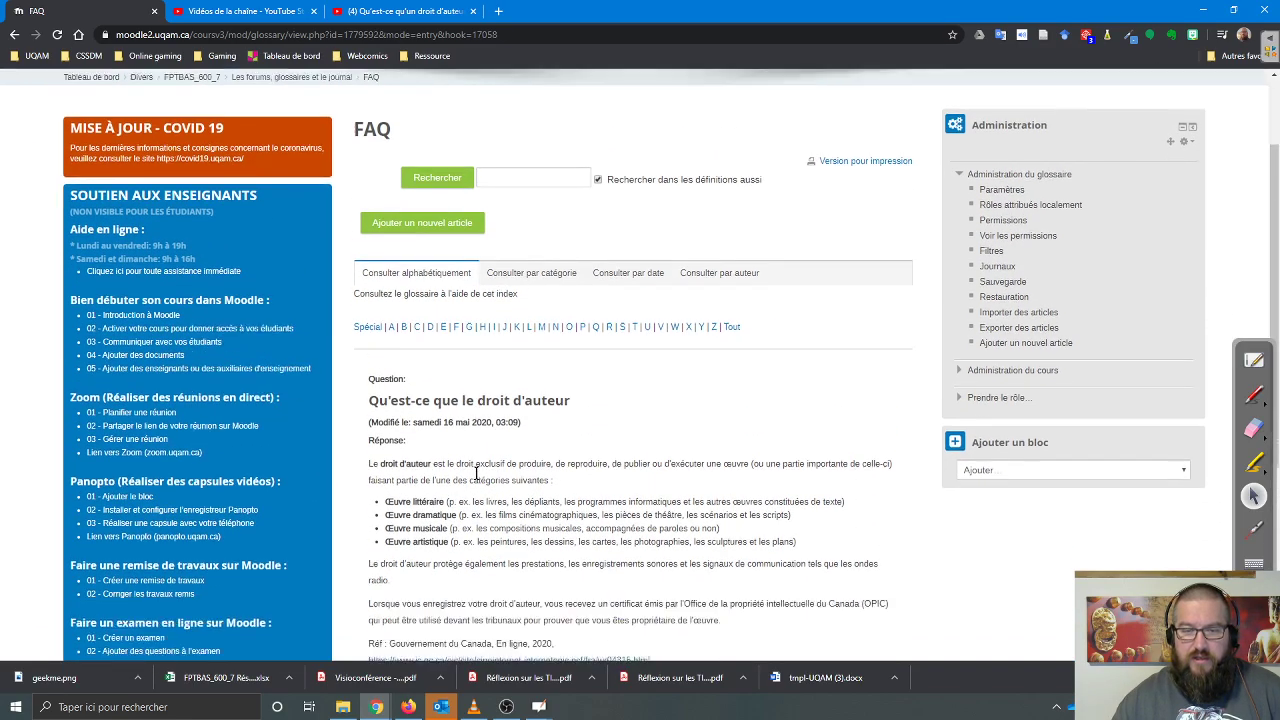
- Browse the FAQ glossary by category, by date and by author, and return to the alphabetical view
{"action": "scroll", "coordinate": [420, 460], "scroll_direction": "up", "scroll_amount": 2}
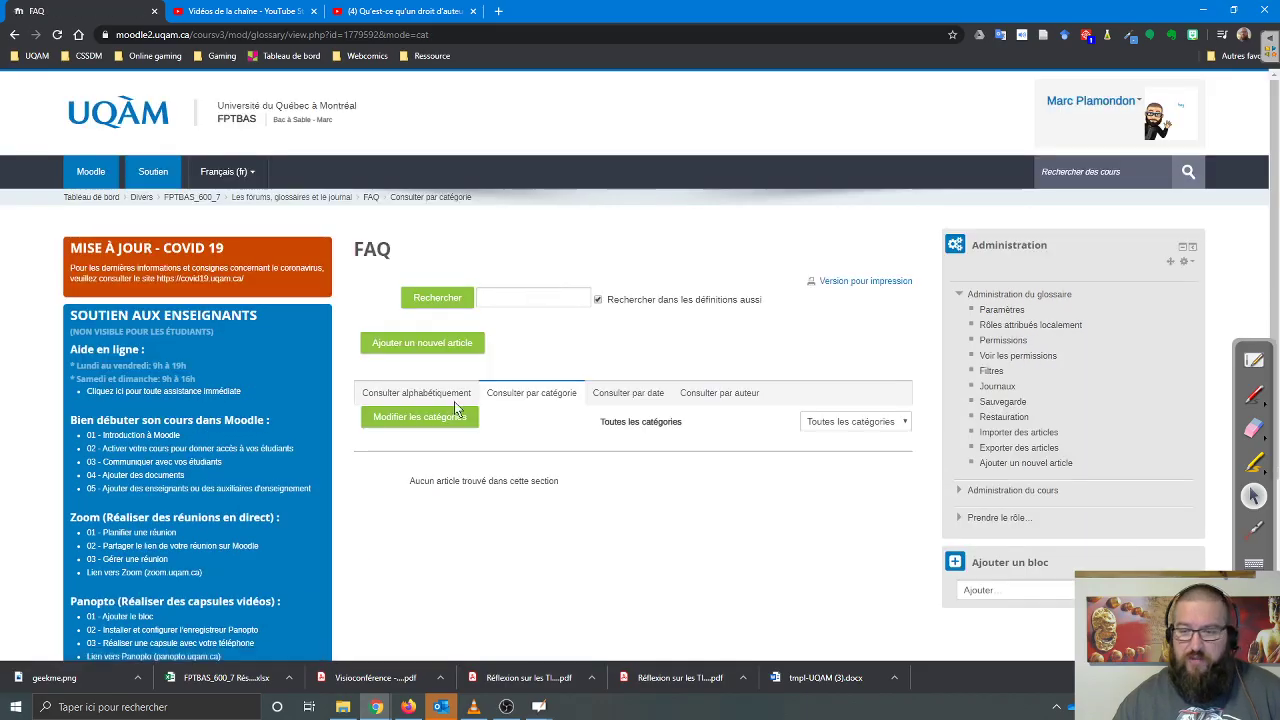
{"action": "left_click", "coordinate": [855, 424]}
{"action": "left_click", "coordinate": [661, 402]}
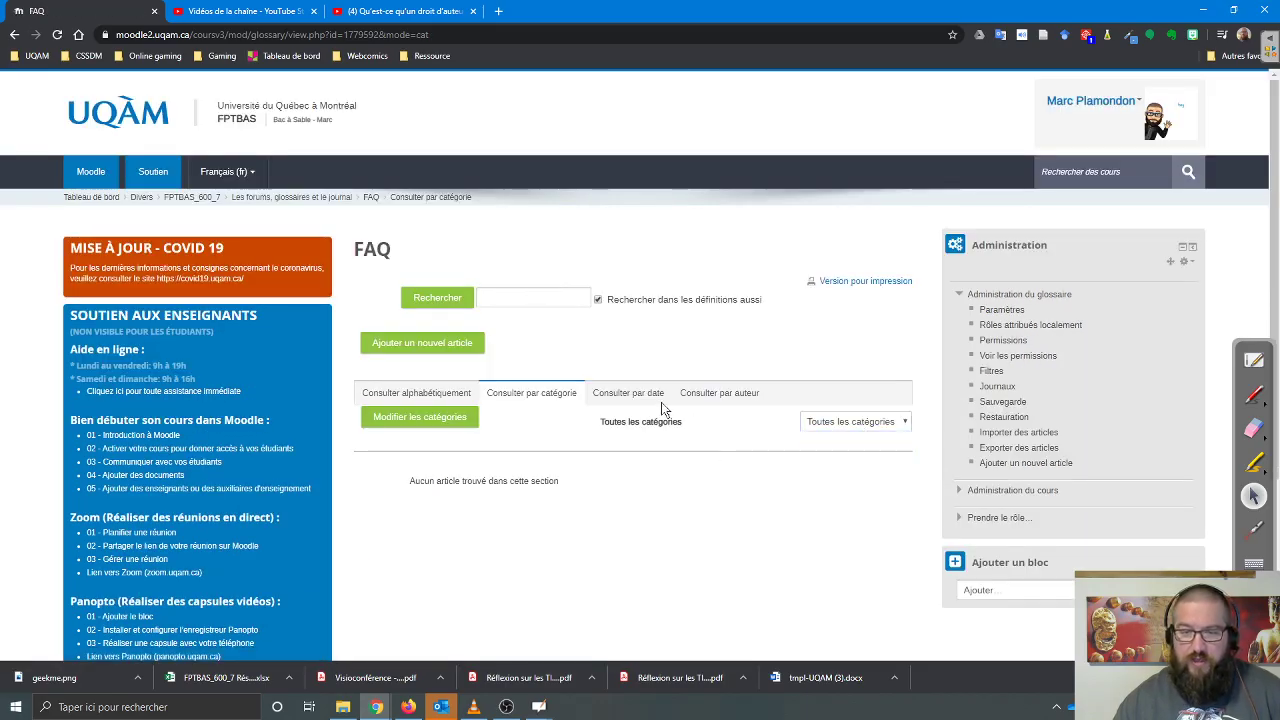
{"action": "left_click", "coordinate": [641, 400]}
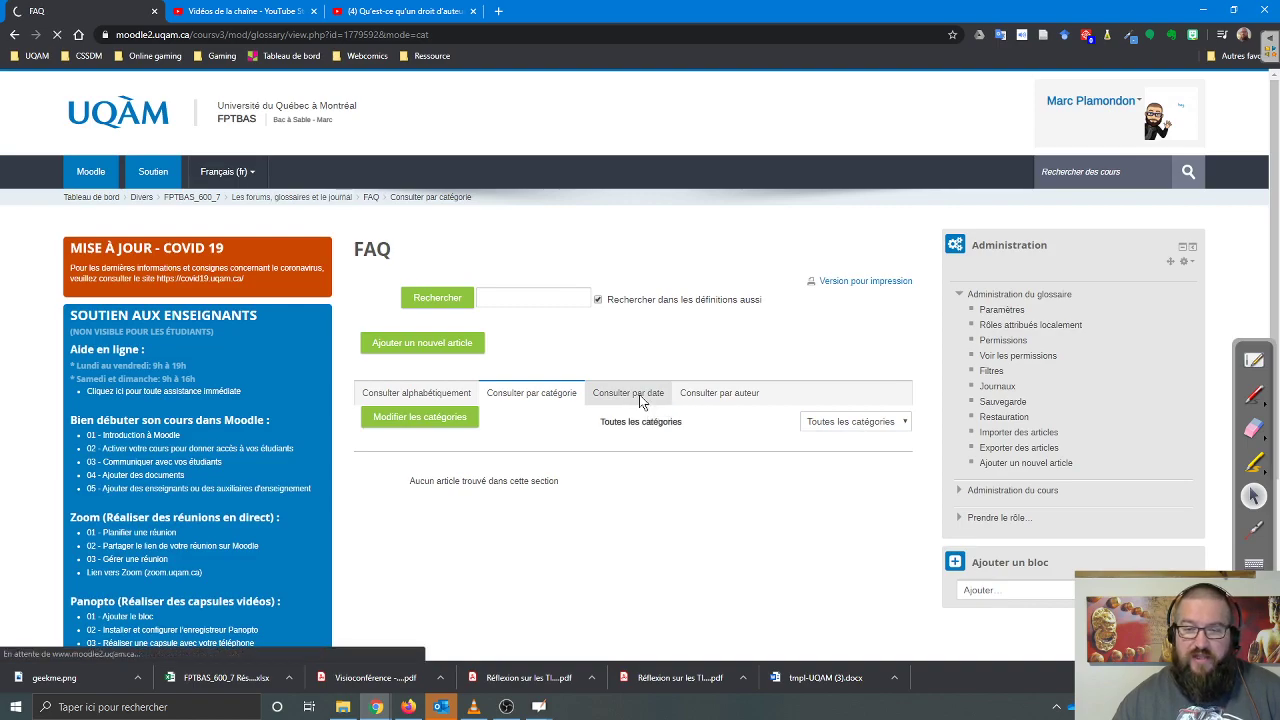
{"action": "left_click", "coordinate": [722, 397]}
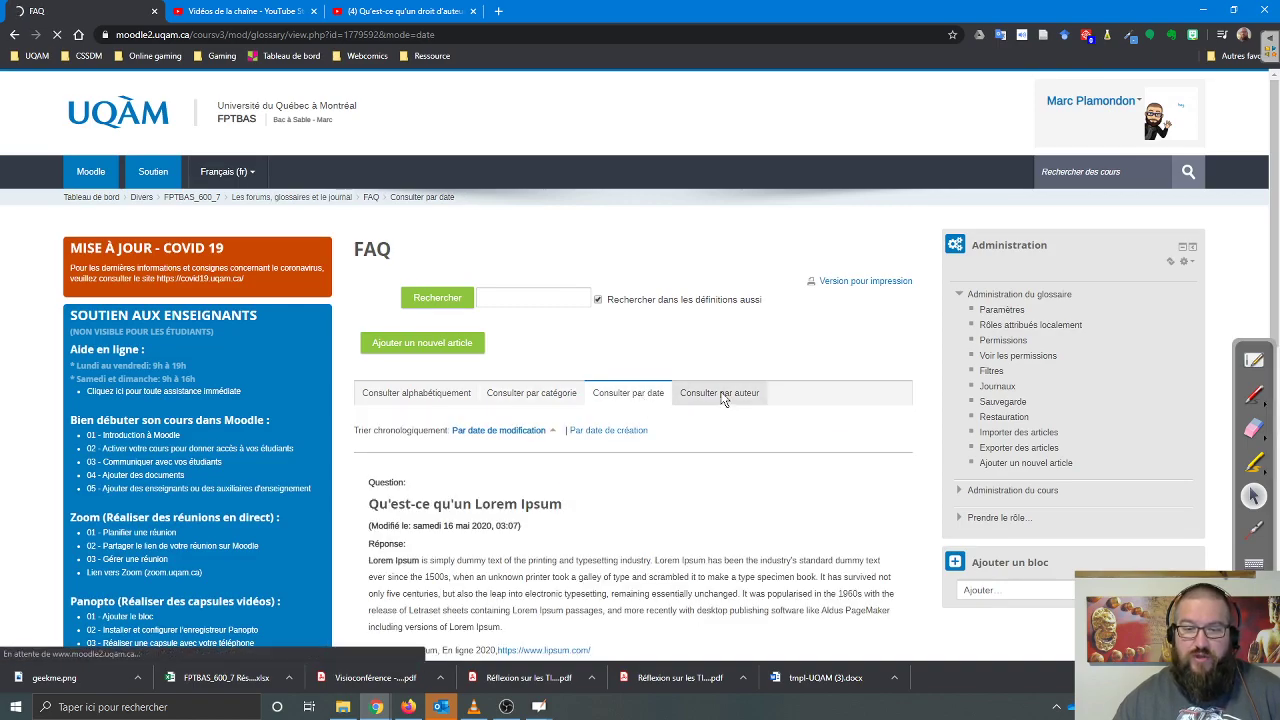
{"action": "left_click", "coordinate": [465, 396]}
- Examine the alphabetical index and the question-and-answer layout of the Lorem Ipsum and droit d'auteur articles
{"action": "scroll", "coordinate": [685, 517], "scroll_direction": "down", "scroll_amount": 1}
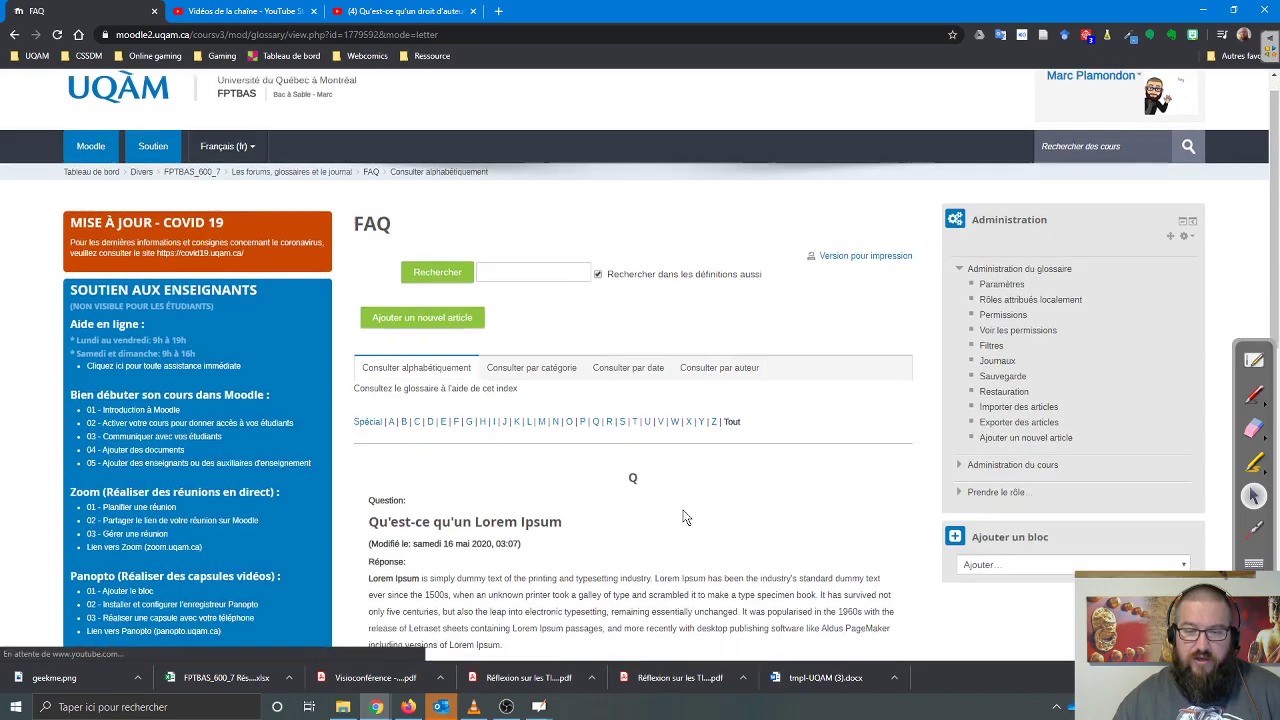
{"action": "scroll", "coordinate": [683, 510], "scroll_direction": "down", "scroll_amount": 4}
{"action": "scroll", "coordinate": [675, 491], "scroll_direction": "up", "scroll_amount": 2}
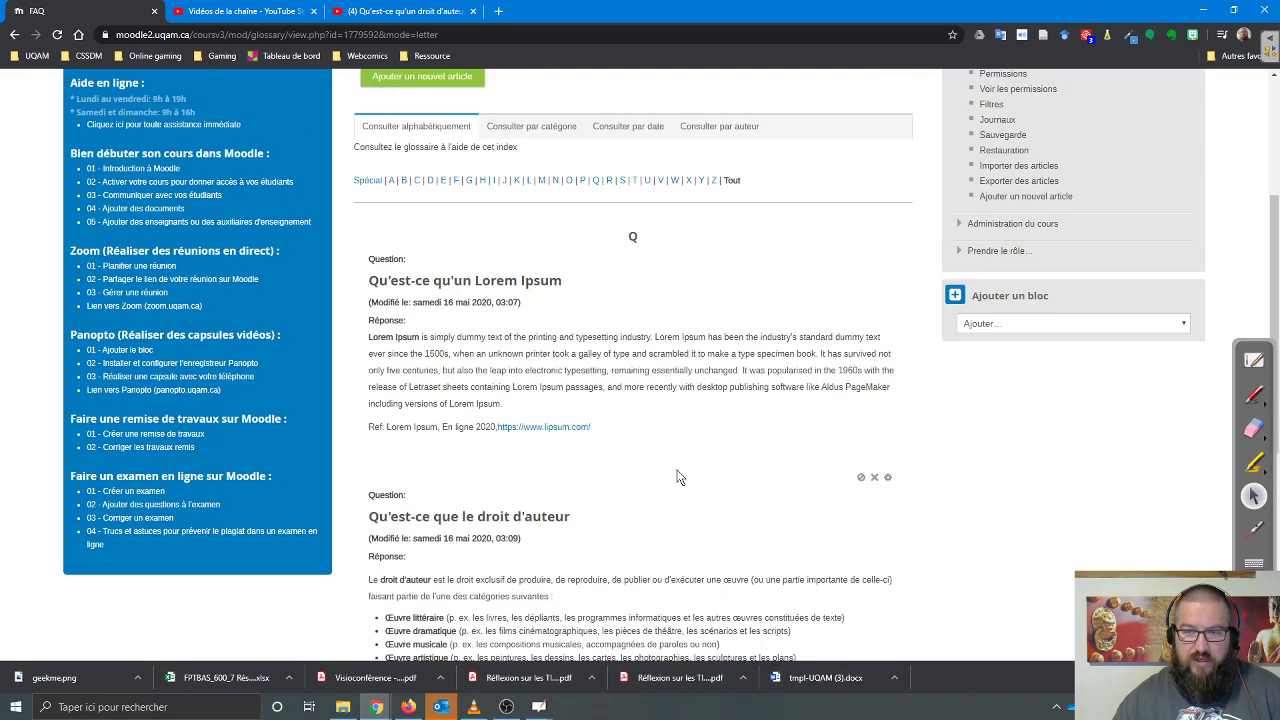
{"action": "scroll", "coordinate": [677, 477], "scroll_direction": "up", "scroll_amount": 2}
{"action": "triple_click", "coordinate": [731, 380]}
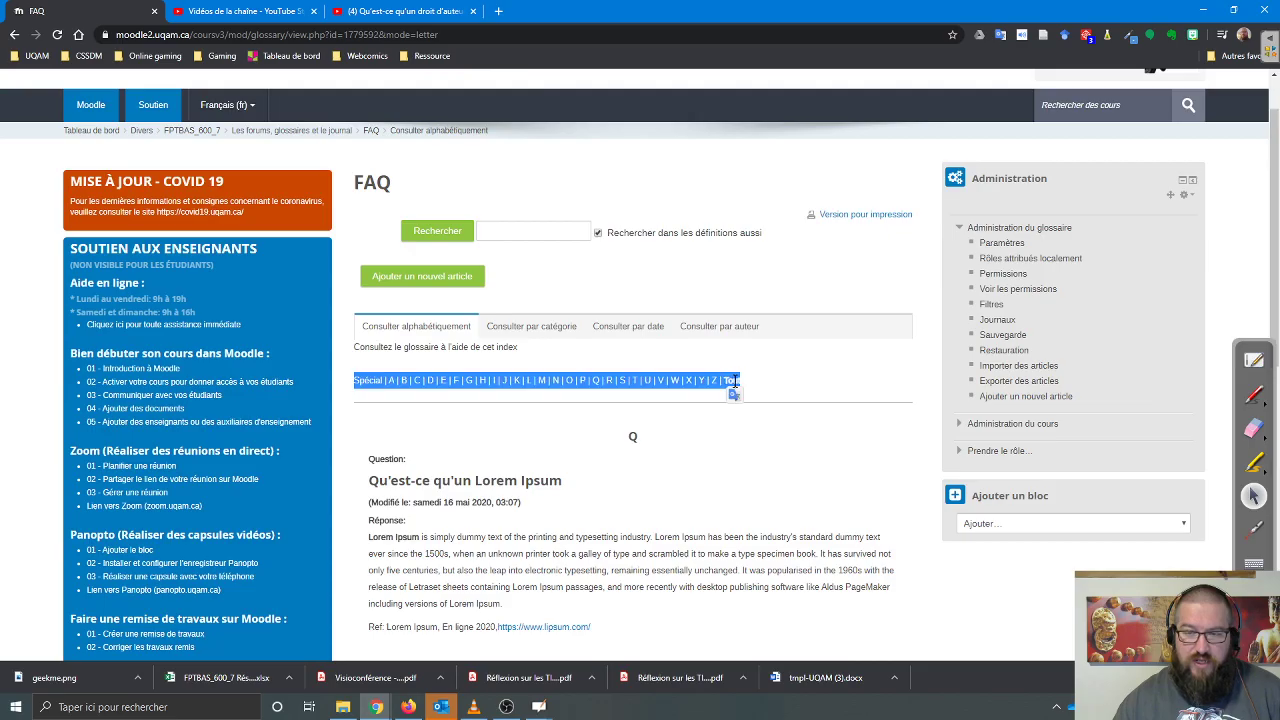
{"action": "scroll", "coordinate": [640, 526], "scroll_direction": "down", "scroll_amount": 3}
{"action": "left_click", "coordinate": [518, 320]}
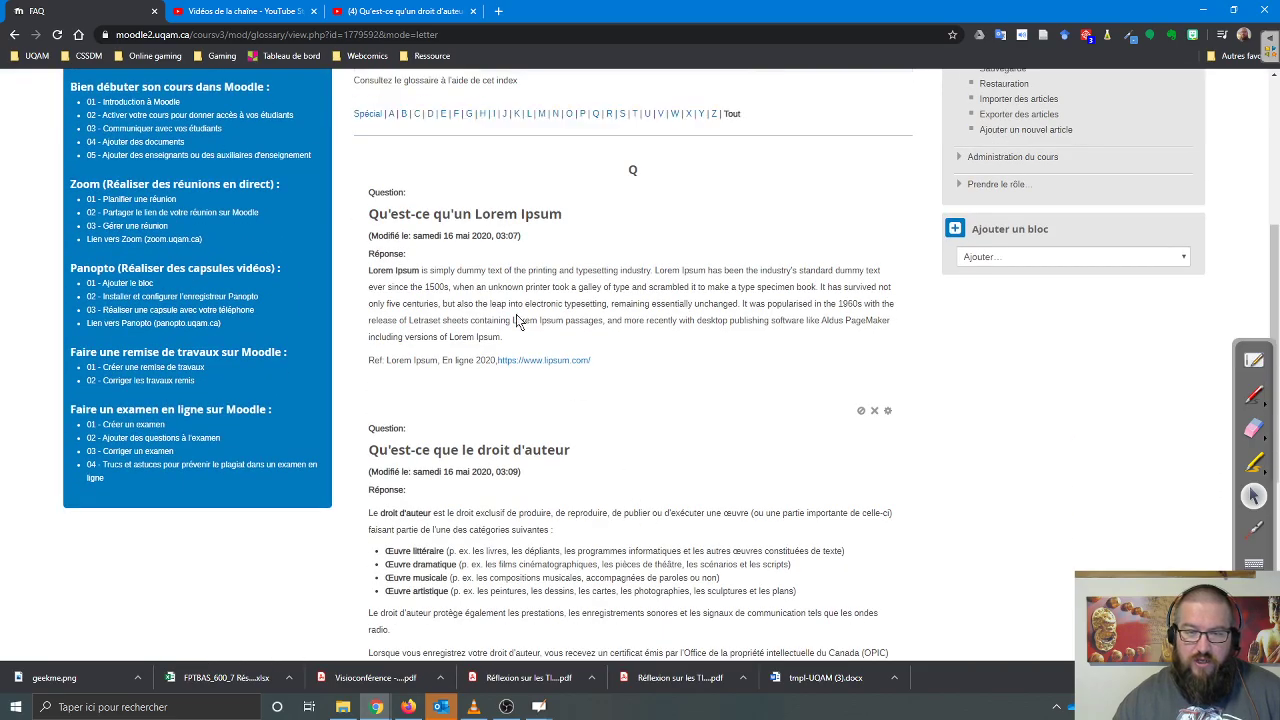
{"action": "triple_click", "coordinate": [362, 218]}
{"action": "left_click", "coordinate": [616, 436]}
{"action": "scroll", "coordinate": [721, 456], "scroll_direction": "down", "scroll_amount": 3}
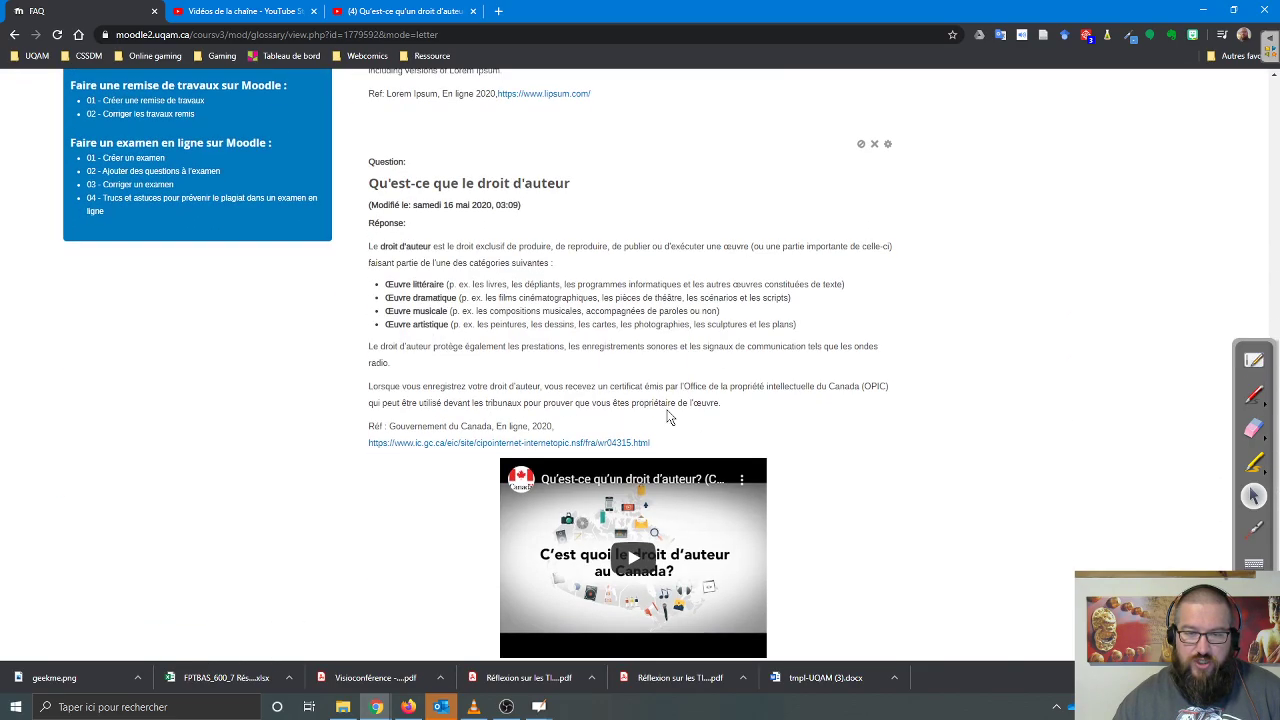
{"action": "left_click_drag", "start_coordinate": [370, 183], "coordinate": [622, 188]}
{"action": "left_click", "coordinate": [820, 600]}
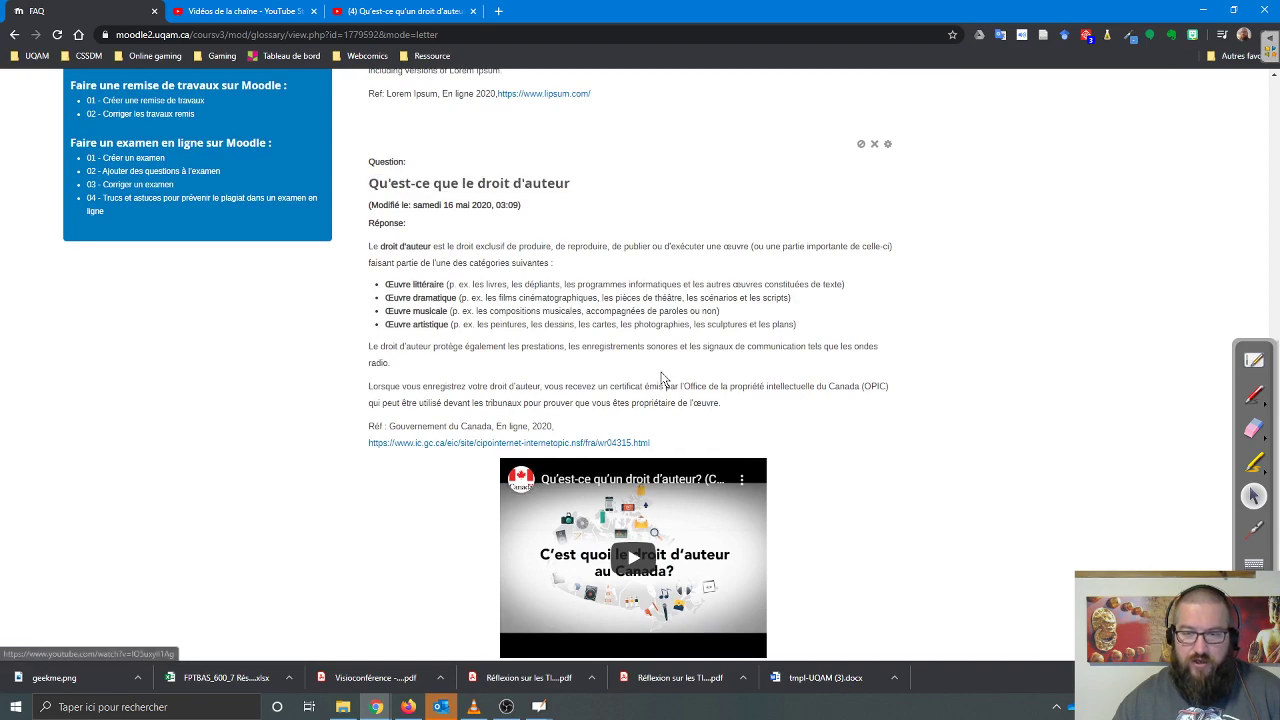
{"action": "scroll", "coordinate": [878, 631], "scroll_direction": "down", "scroll_amount": 1}
{"action": "scroll", "coordinate": [878, 635], "scroll_direction": "up", "scroll_amount": 3}
{"action": "scroll", "coordinate": [878, 638], "scroll_direction": "up", "scroll_amount": 3}
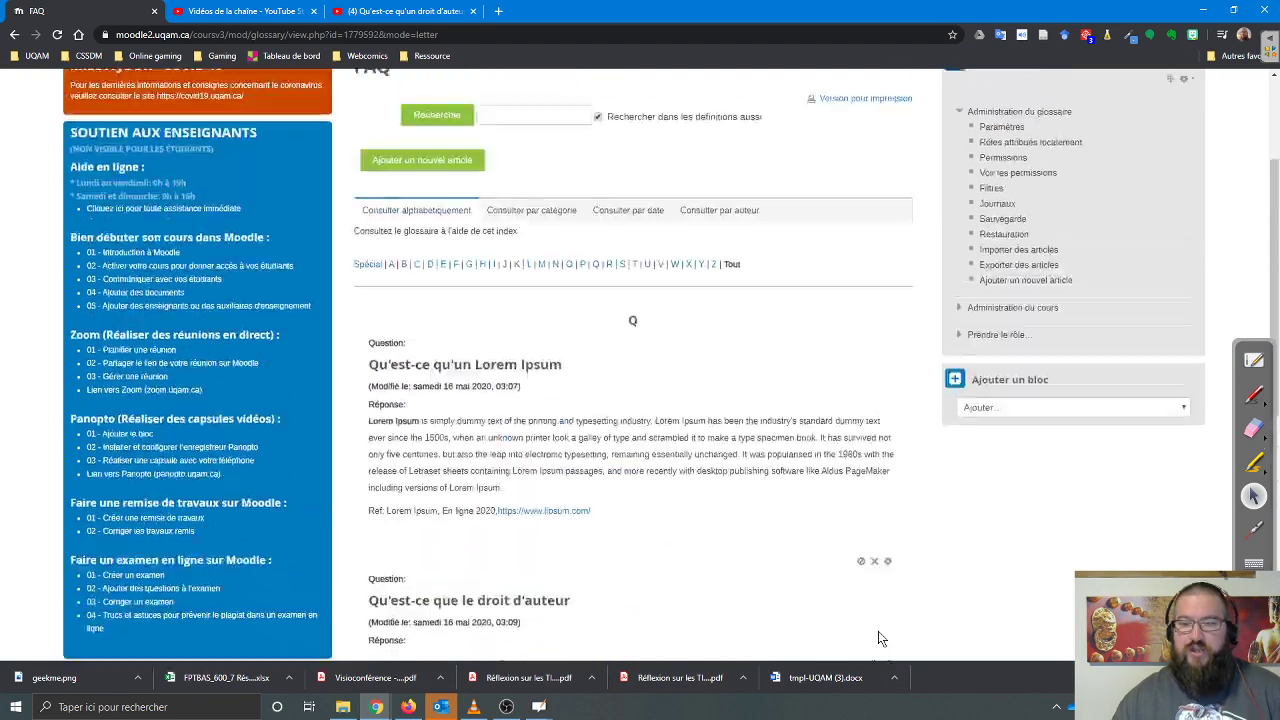
{"action": "scroll", "coordinate": [837, 643], "scroll_direction": "up", "scroll_amount": 2}
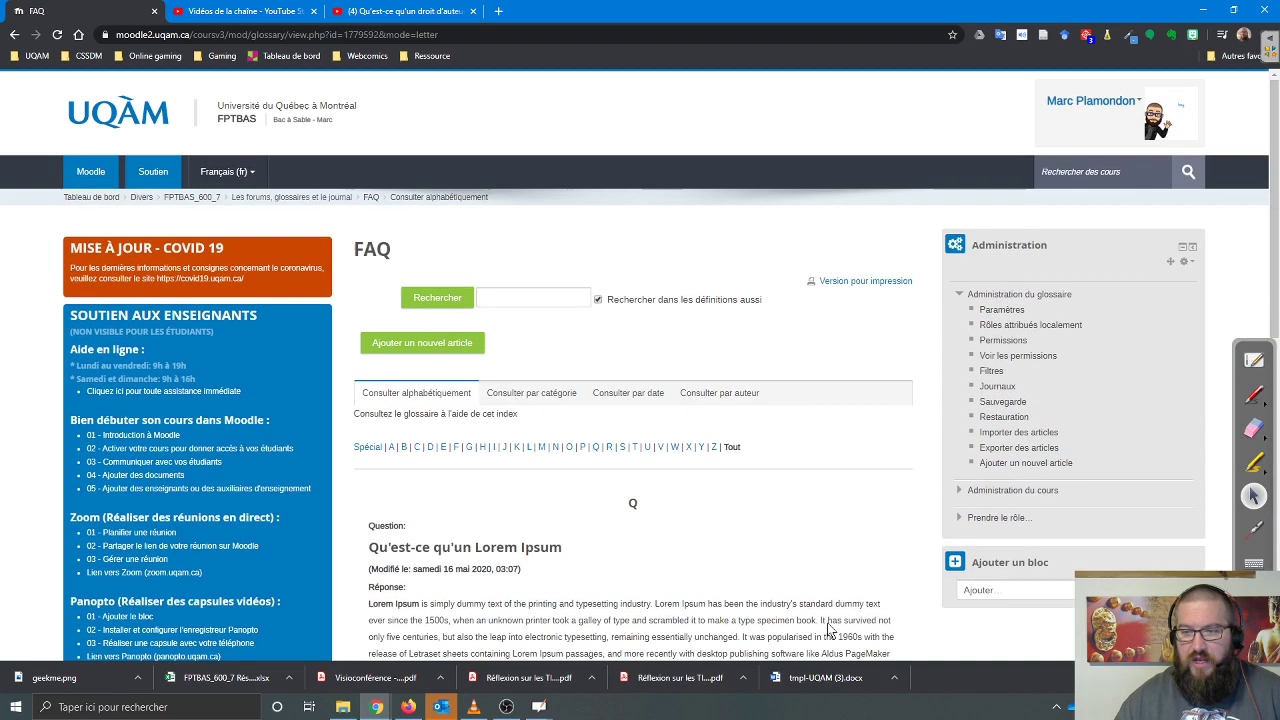
- Return to the FPTBAS_600_7 course page and add a new Glossaire activity to the section "Les forums, glossaires et le journal"
{"action": "left_click", "coordinate": [520, 402]}
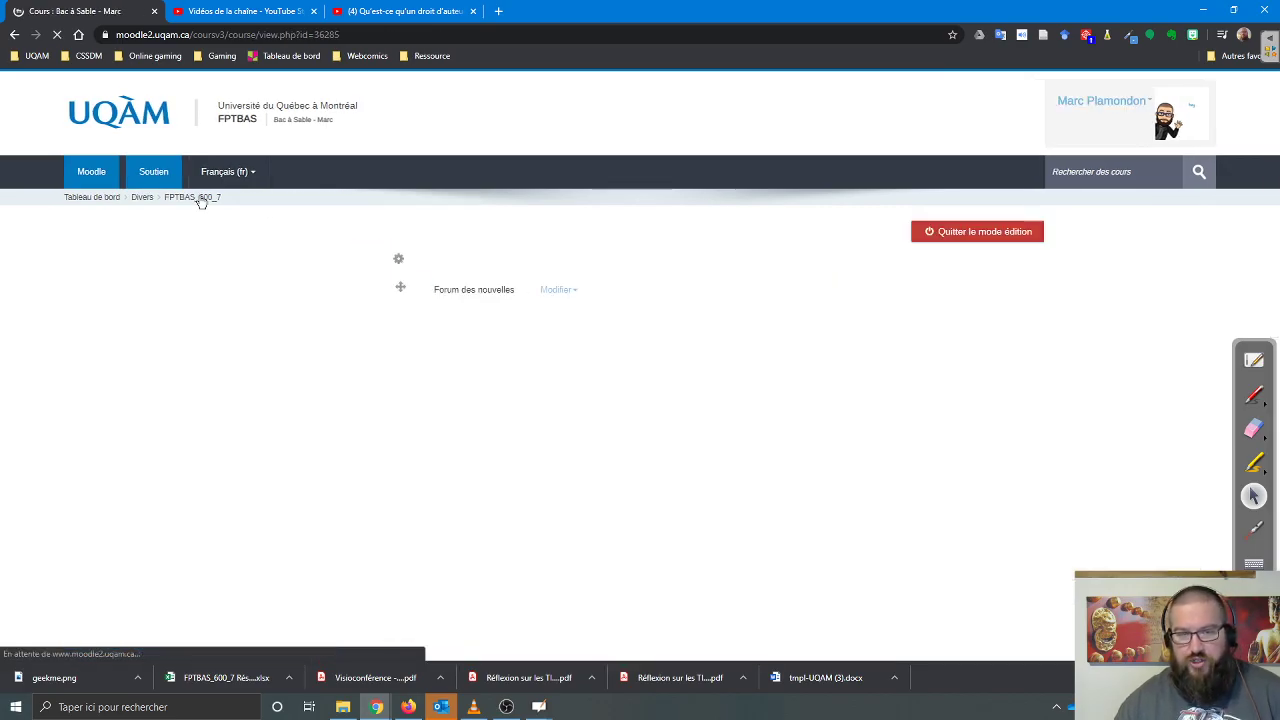
{"action": "scroll", "coordinate": [585, 380], "scroll_direction": "down", "scroll_amount": 3}
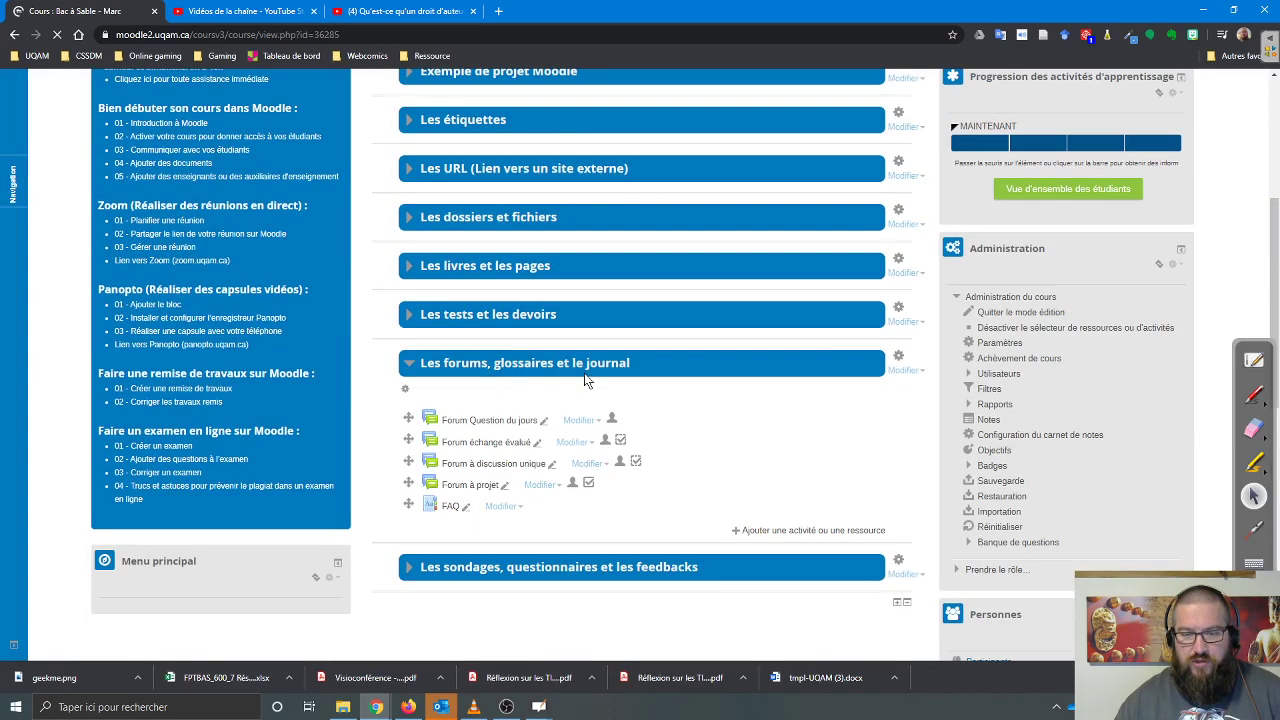
{"action": "left_click", "coordinate": [768, 530]}
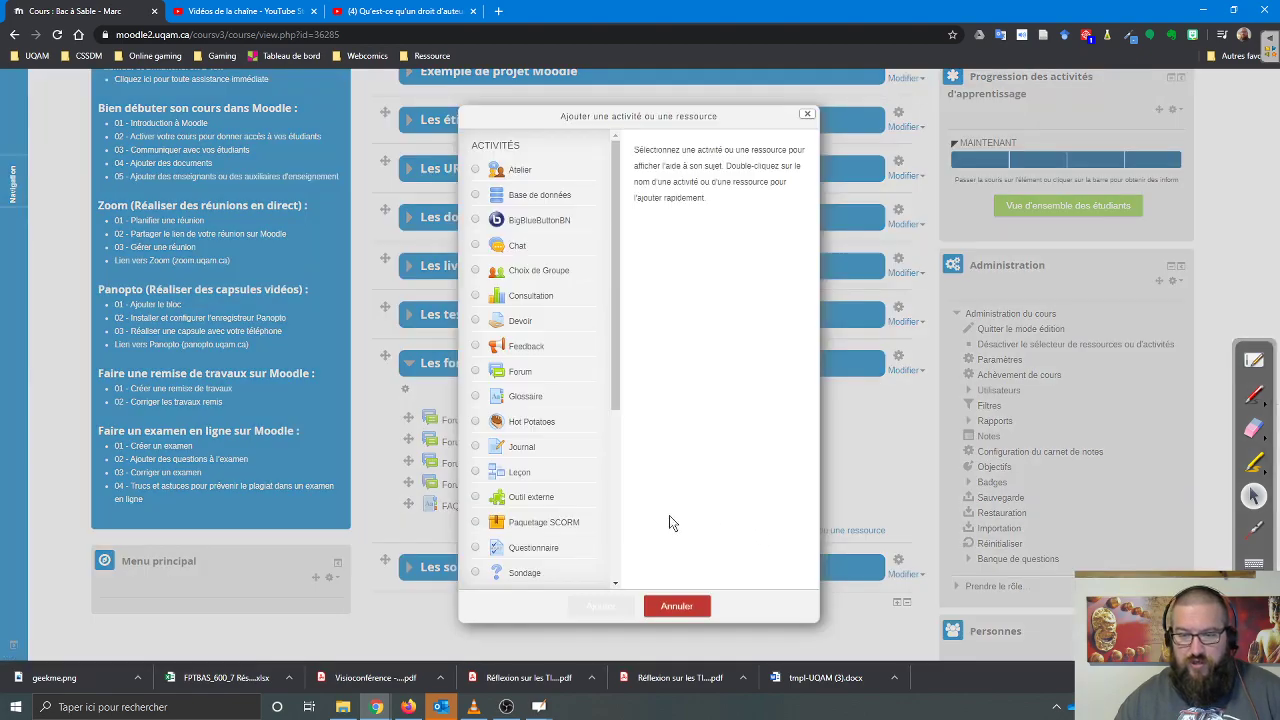
{"action": "left_click", "coordinate": [519, 397]}
{"action": "left_click", "coordinate": [600, 610]}
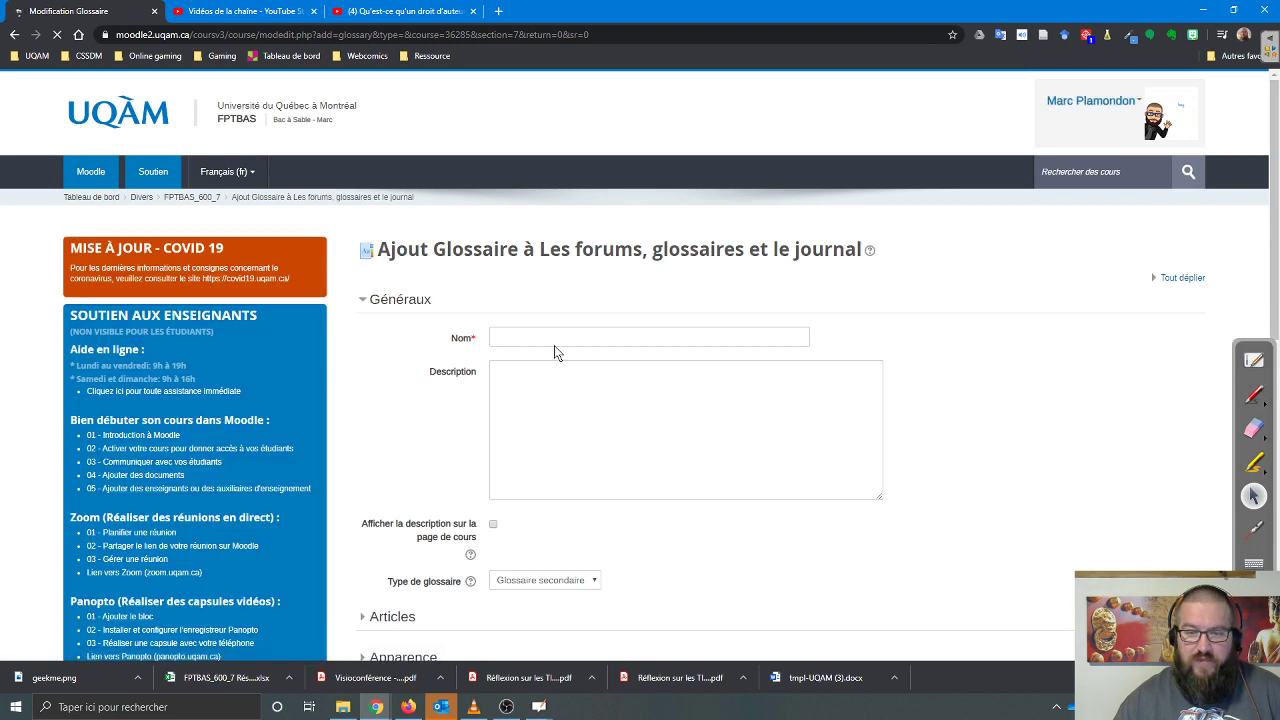
- Name the new glossary "Glossaire terminologique" and leave its description empty
{"action": "left_click", "coordinate": [551, 337]}
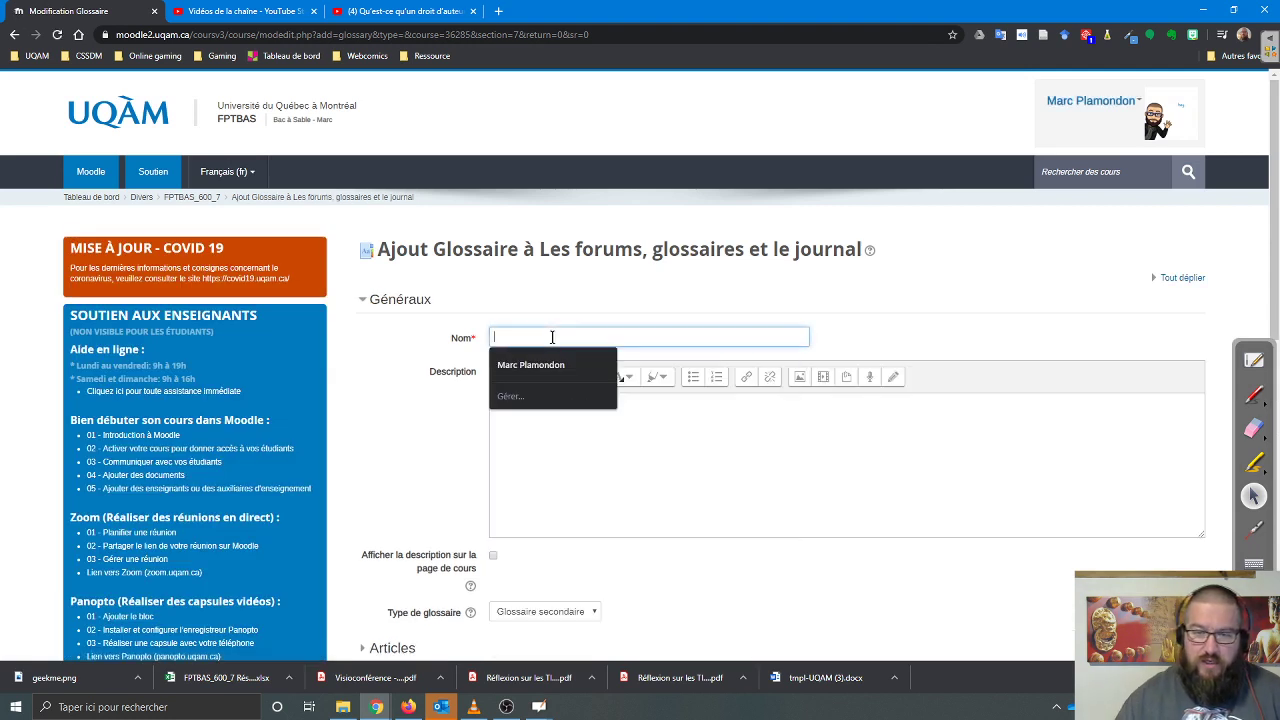
{"action": "type", "text": "Glossair"}
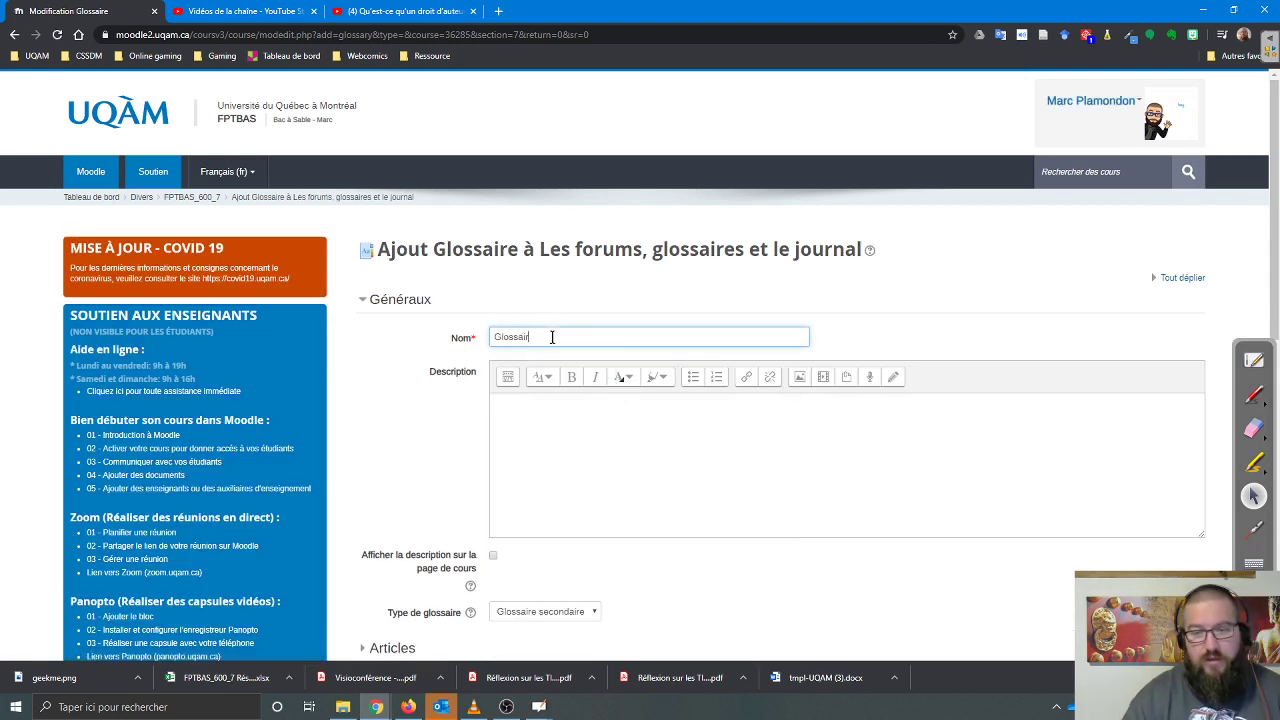
{"action": "type", "text": "e terminolo"}
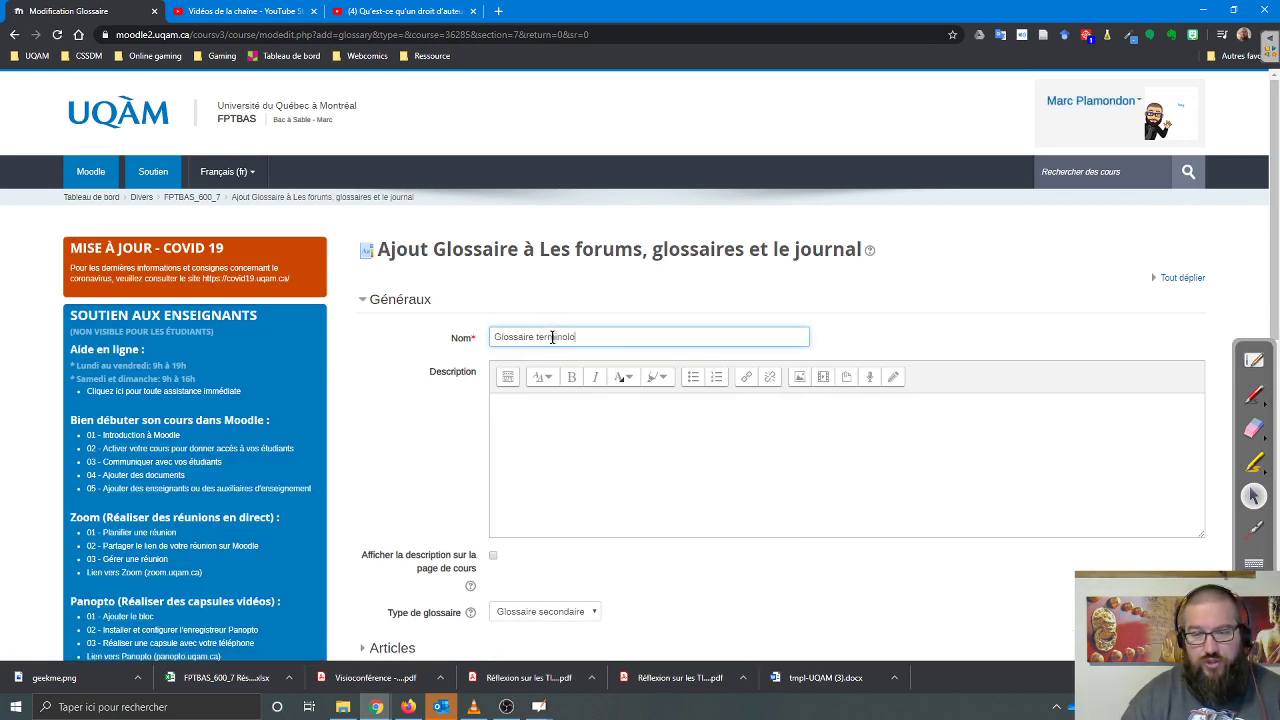
{"action": "type", "text": "gieque"}
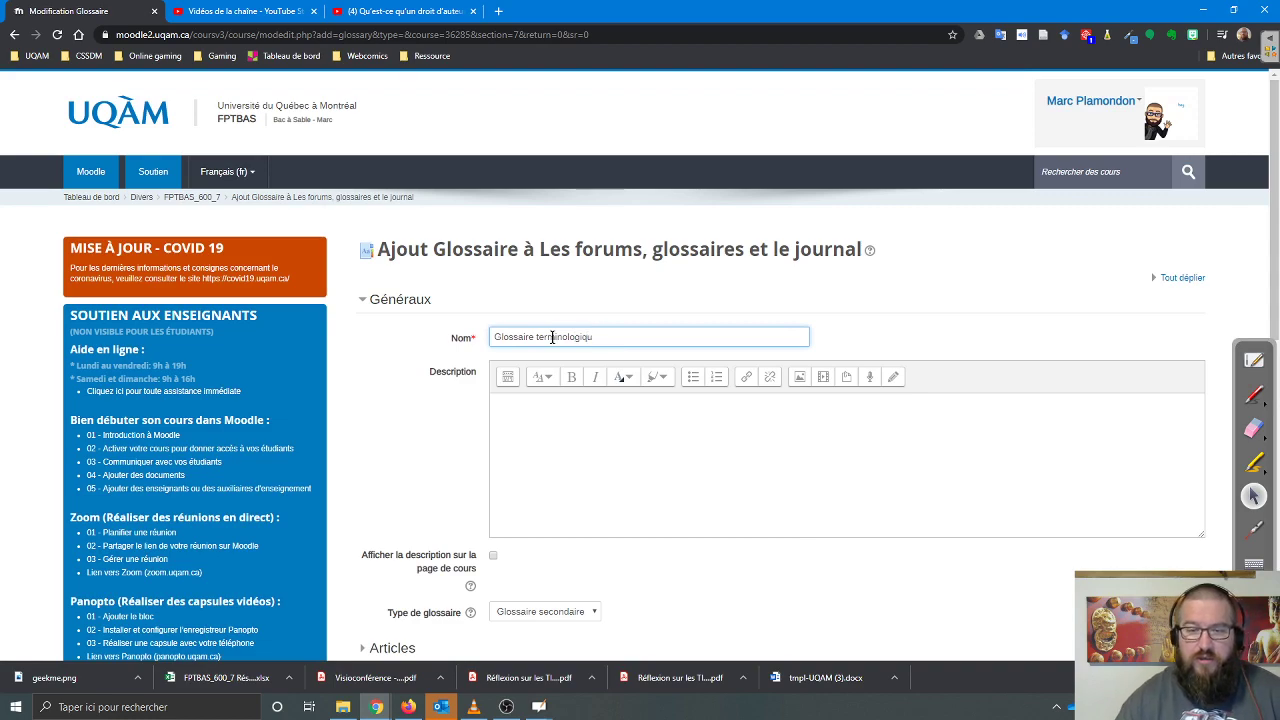
{"action": "left_click", "coordinate": [616, 475]}
- Examine the glossary's Articles settings, marking the option "Activer les liens automatiques" with a red rectangle
{"action": "scroll", "coordinate": [614, 475], "scroll_direction": "down", "scroll_amount": 5}
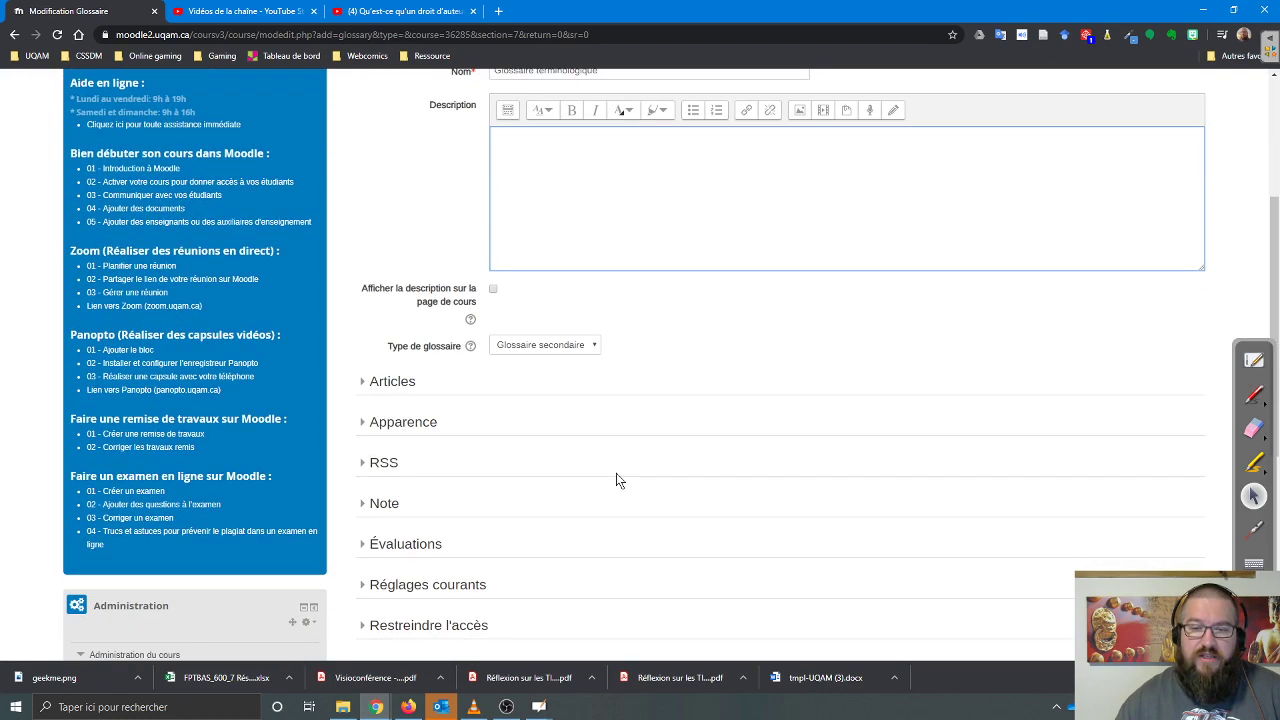
{"action": "left_click", "coordinate": [390, 181]}
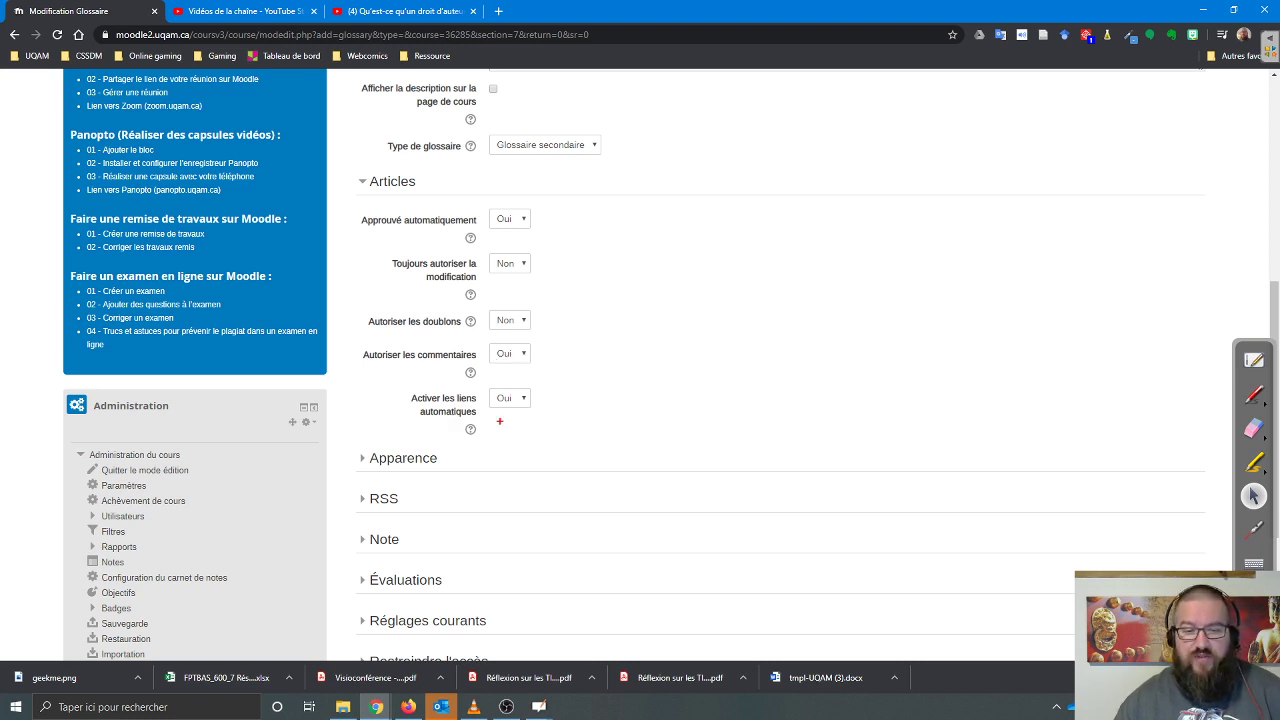
{"action": "left_click_drag", "start_coordinate": [397, 376], "coordinate": [564, 430]}
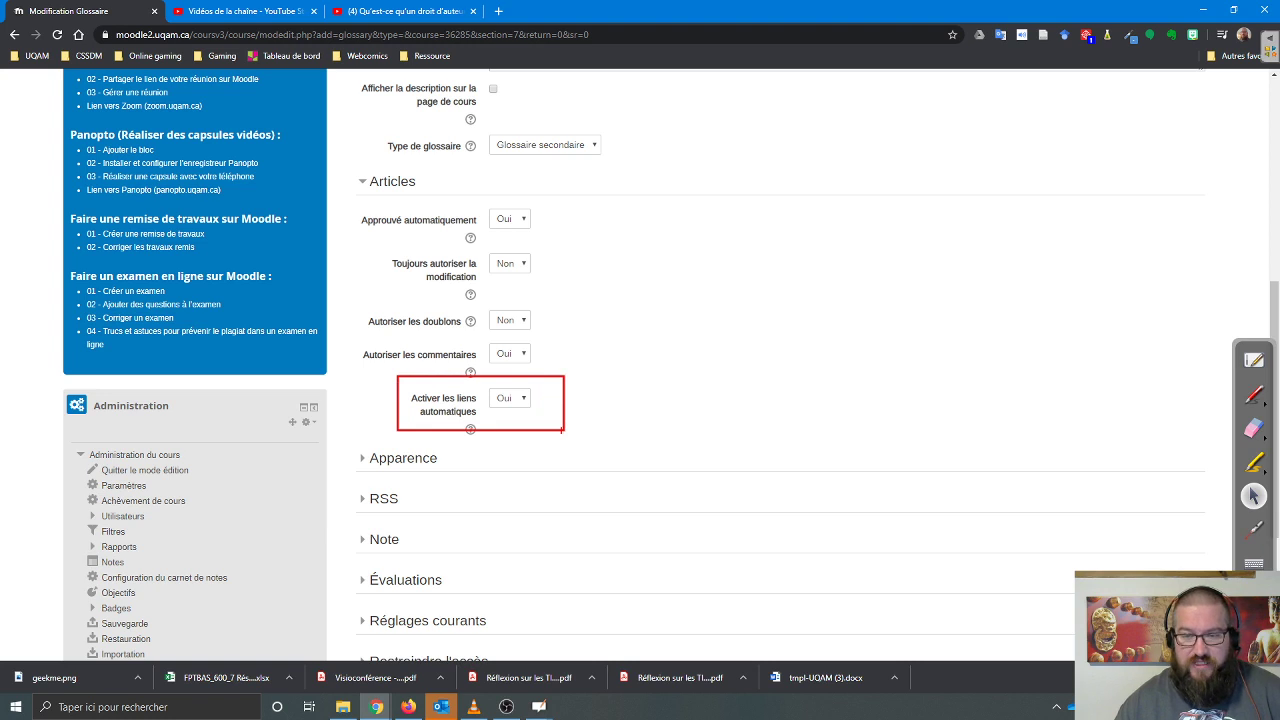
- In the Apparence settings, set the display format to "Complet avec auteur" and the articles shown per page to 20
{"action": "scroll", "coordinate": [505, 455], "scroll_direction": "down", "scroll_amount": 2}
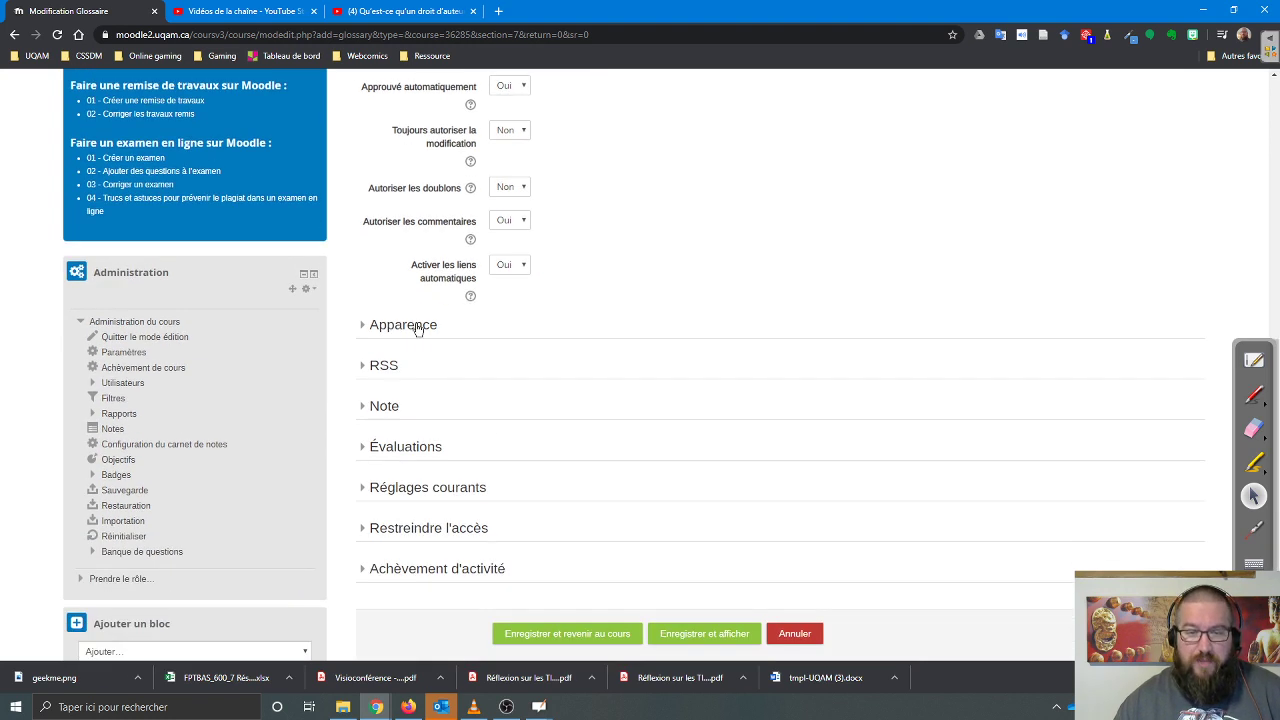
{"action": "left_click", "coordinate": [418, 325]}
{"action": "left_click", "coordinate": [572, 371]}
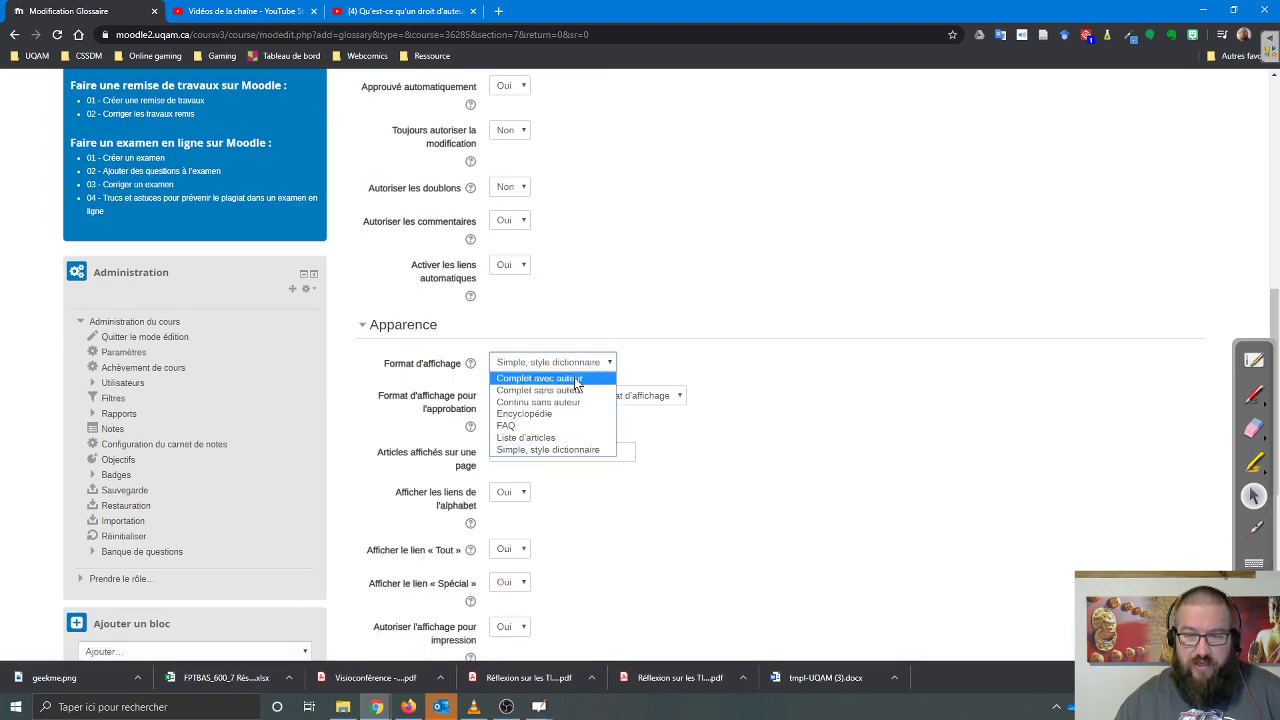
{"action": "left_click", "coordinate": [605, 375]}
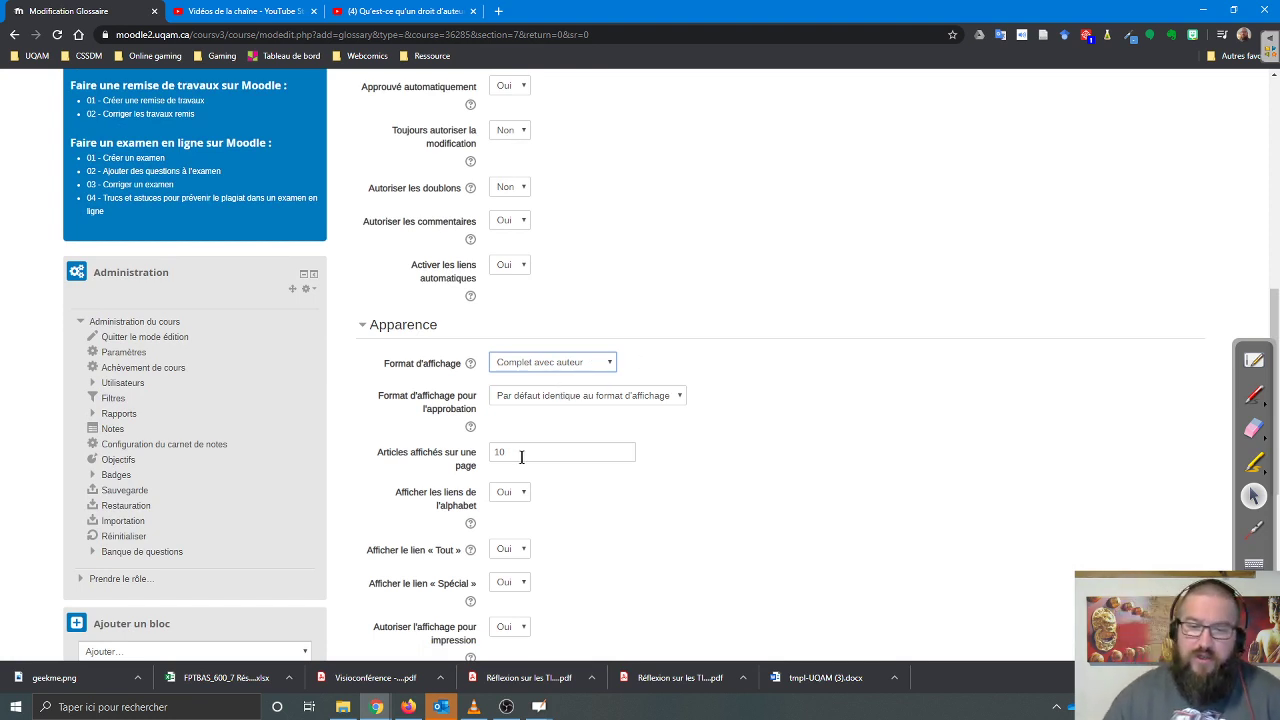
{"action": "left_click_drag", "start_coordinate": [520, 455], "coordinate": [475, 457]}
{"action": "type", "text": "20"}
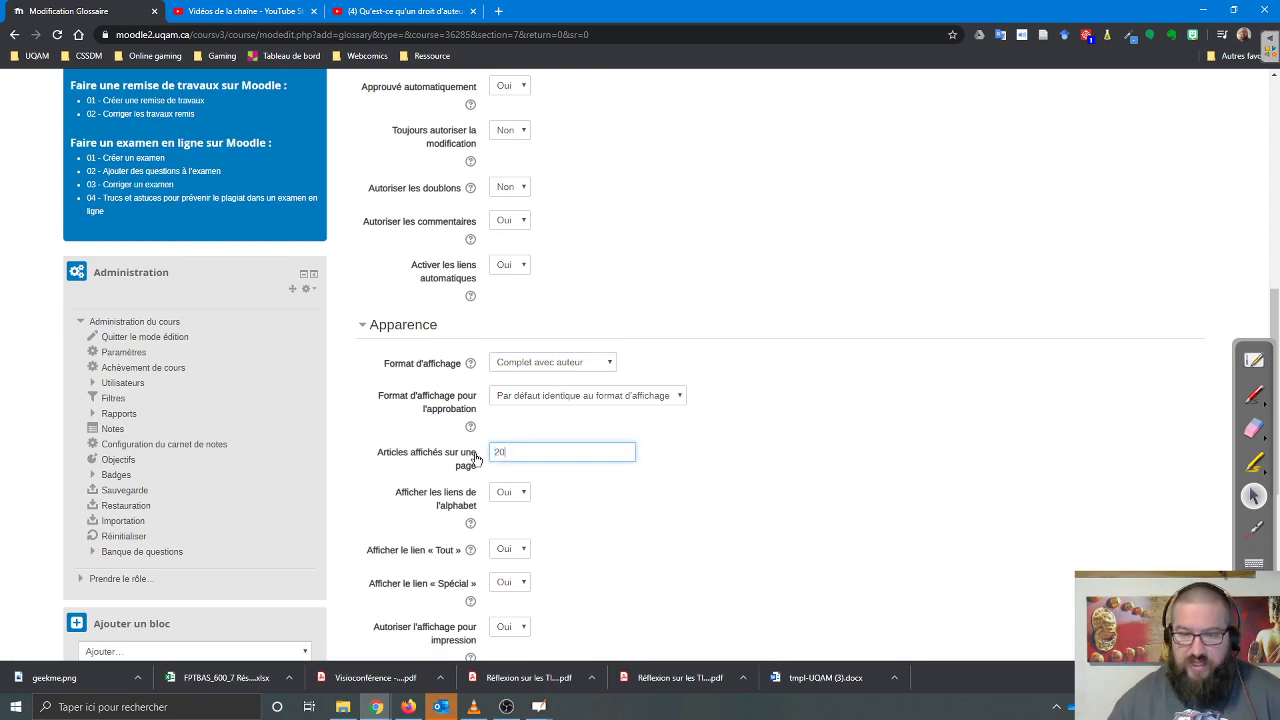
{"action": "left_click", "coordinate": [608, 487]}
- Review the remaining appearance options and check the glossary's Évaluations settings
{"action": "scroll", "coordinate": [608, 487], "scroll_direction": "down", "scroll_amount": 3}
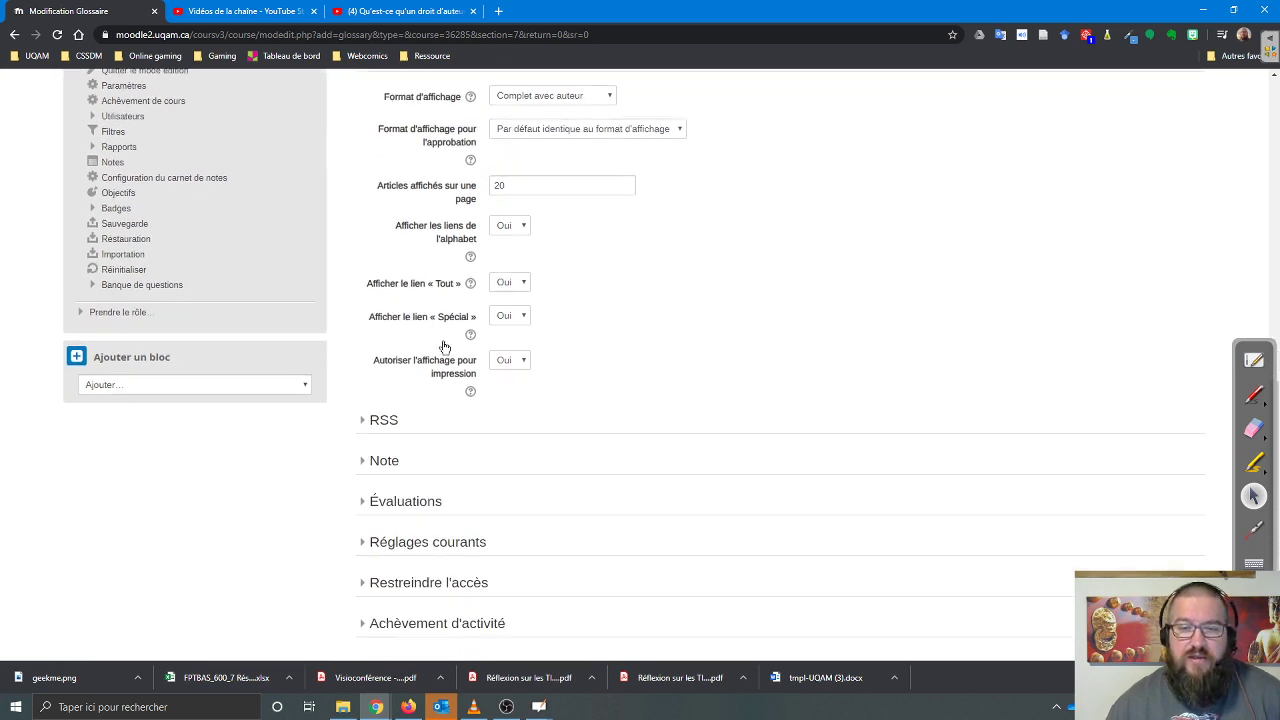
{"action": "scroll", "coordinate": [610, 388], "scroll_direction": "down", "scroll_amount": 2}
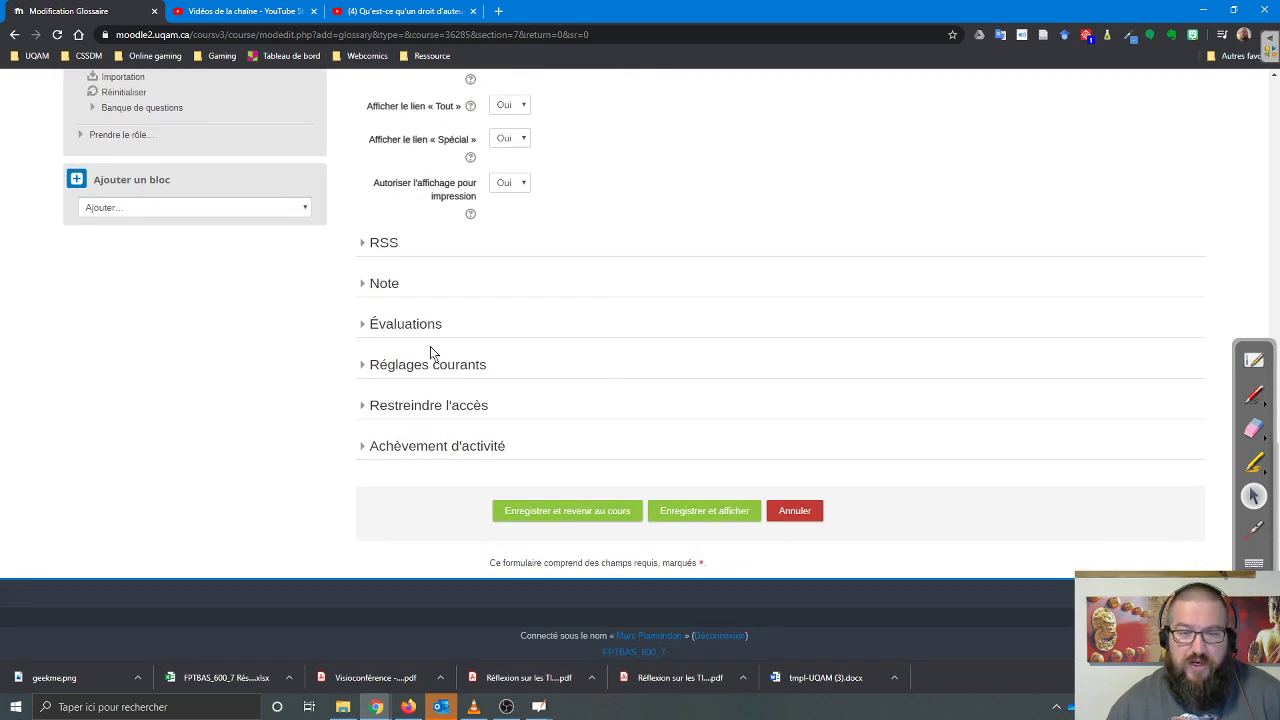
{"action": "left_click", "coordinate": [418, 328]}
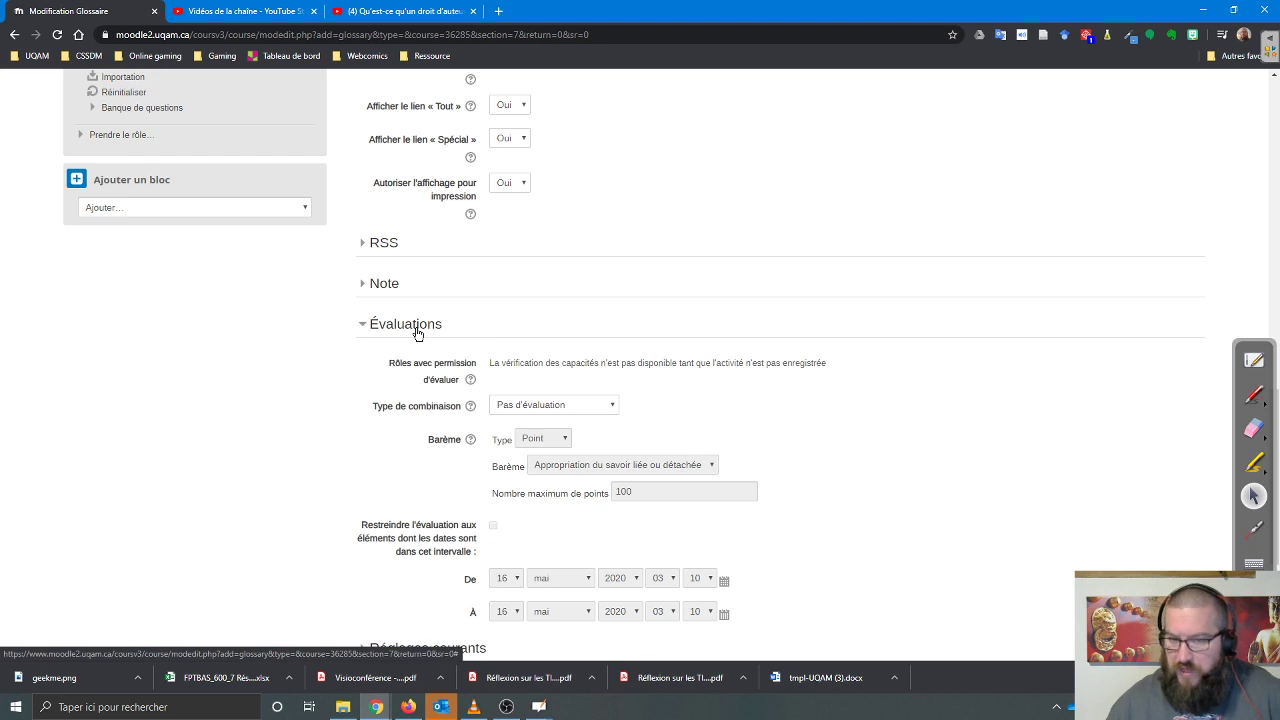
{"action": "left_click", "coordinate": [418, 333]}
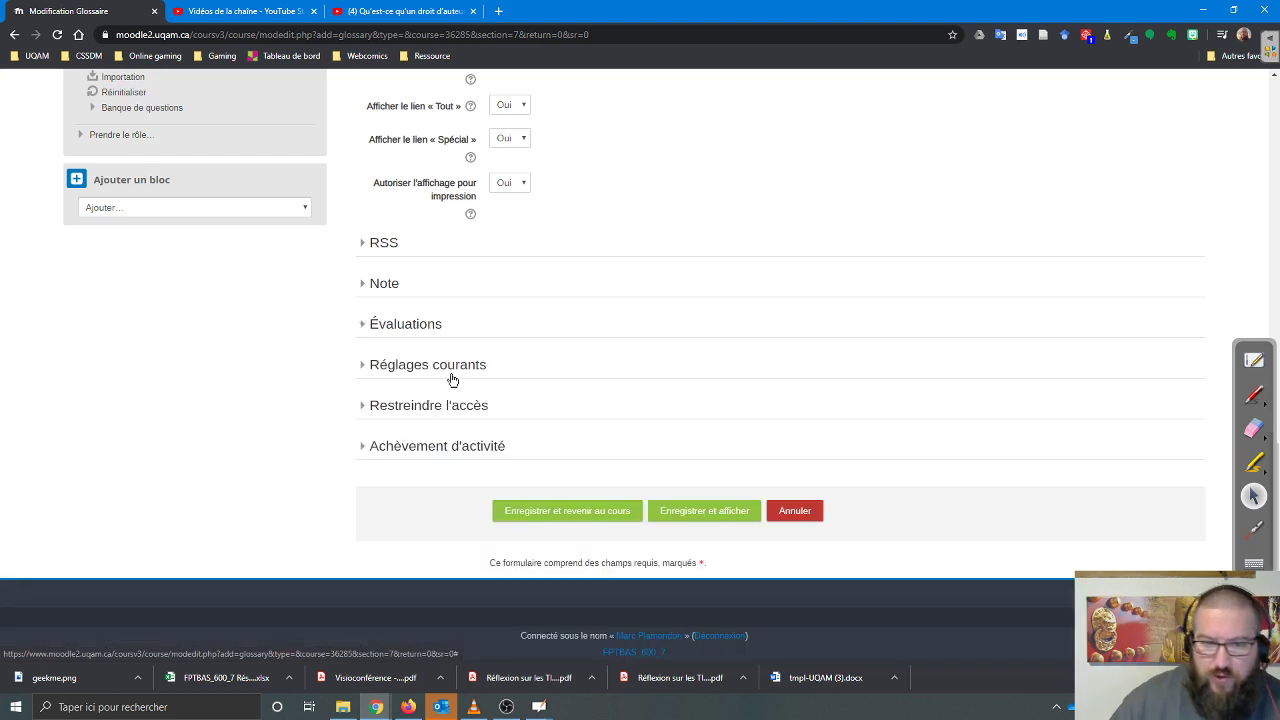
- Make the glossary complete once conditions are met, requiring each student to create 1 article, and save and display it
{"action": "left_click", "coordinate": [445, 448]}
{"action": "scroll", "coordinate": [568, 400], "scroll_direction": "down", "scroll_amount": 1}
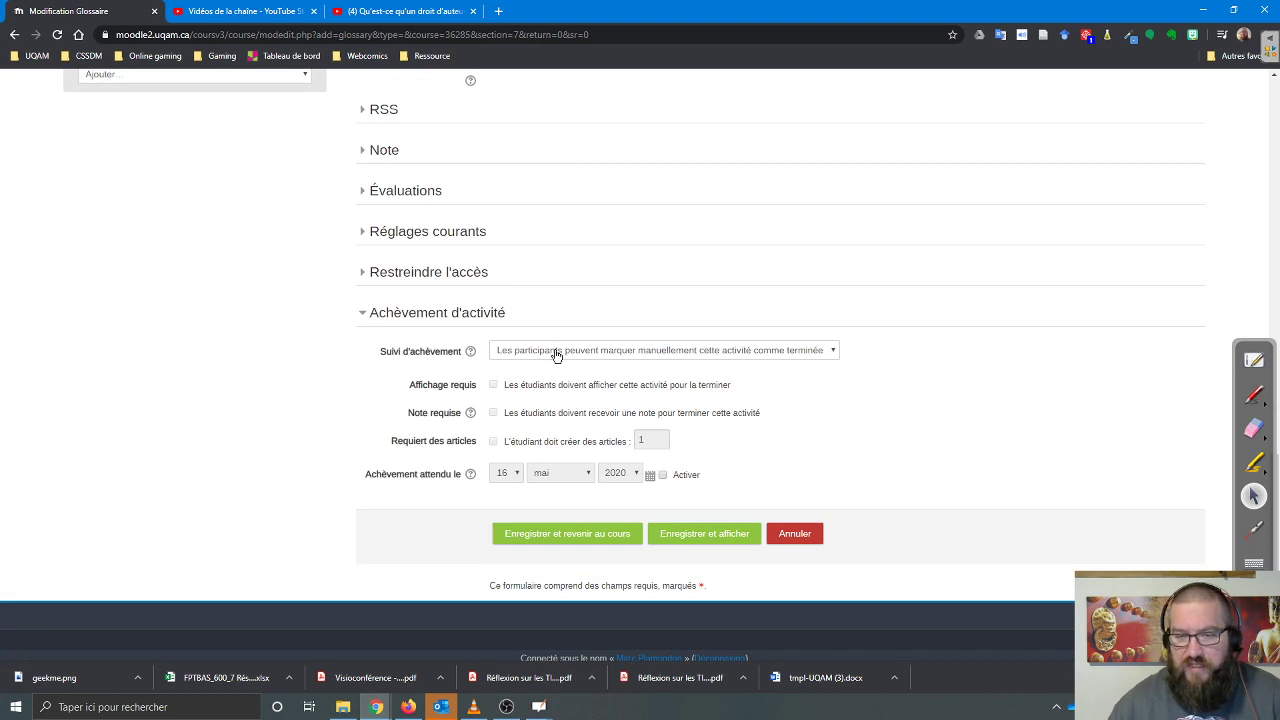
{"action": "left_click", "coordinate": [557, 353]}
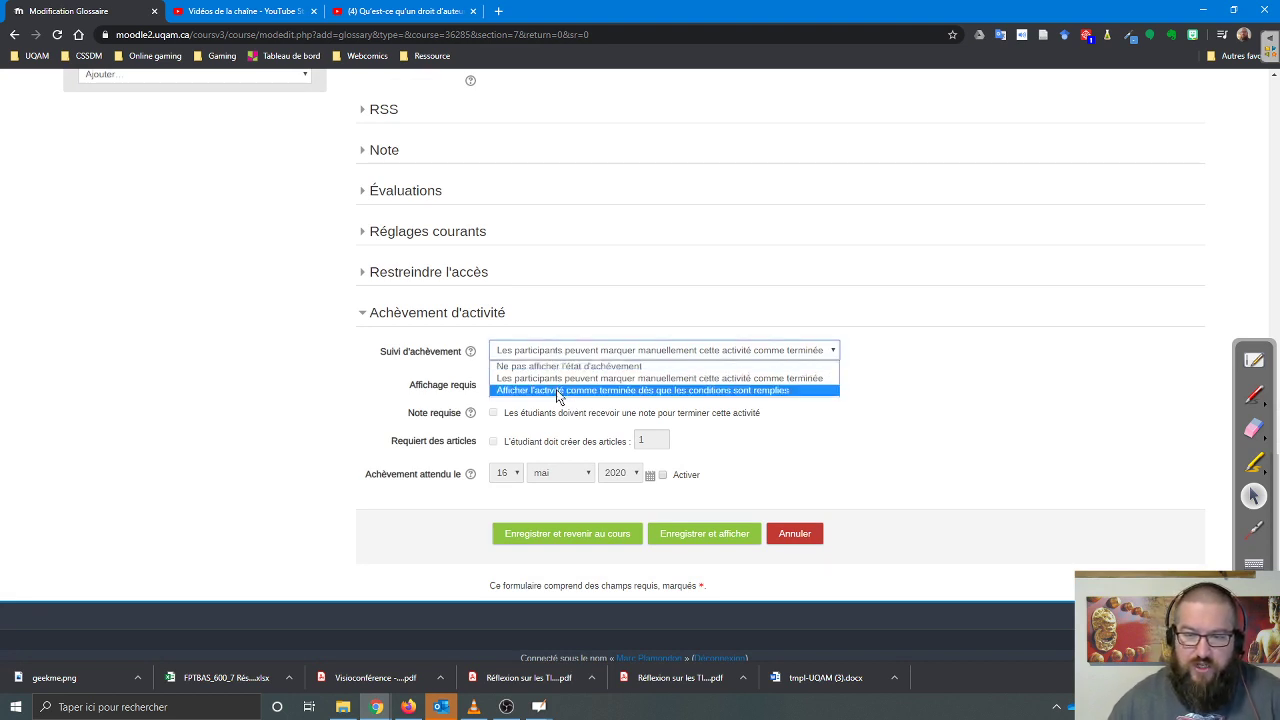
{"action": "left_click", "coordinate": [557, 390]}
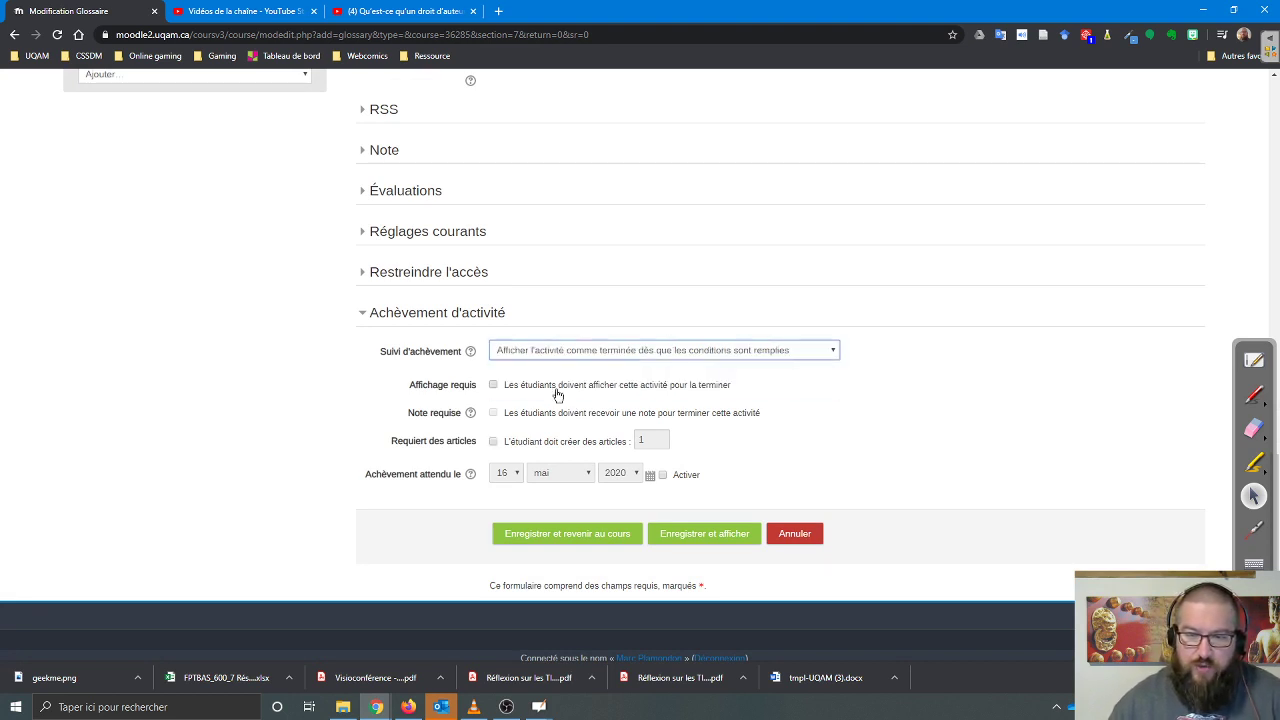
{"action": "left_click", "coordinate": [493, 441]}
{"action": "double_click", "coordinate": [650, 441]}
{"action": "type", "text": "2"}
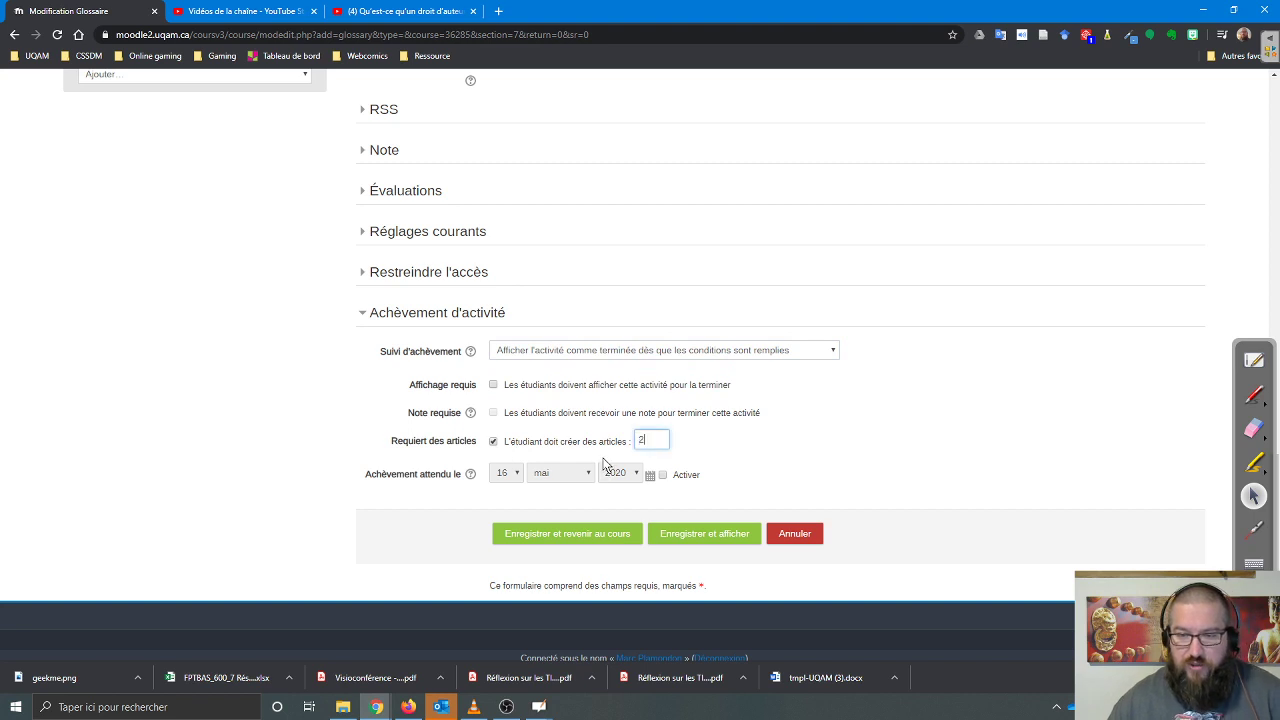
{"action": "left_click", "coordinate": [710, 455]}
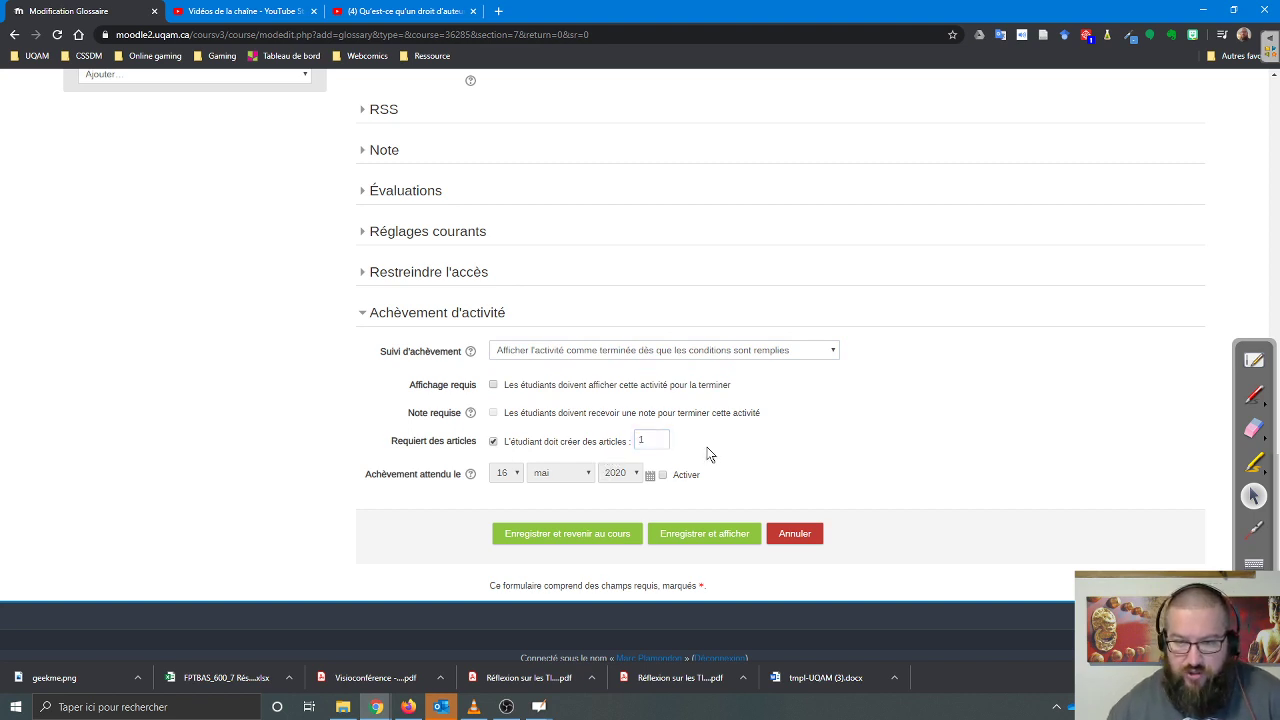
{"action": "left_click", "coordinate": [716, 538]}
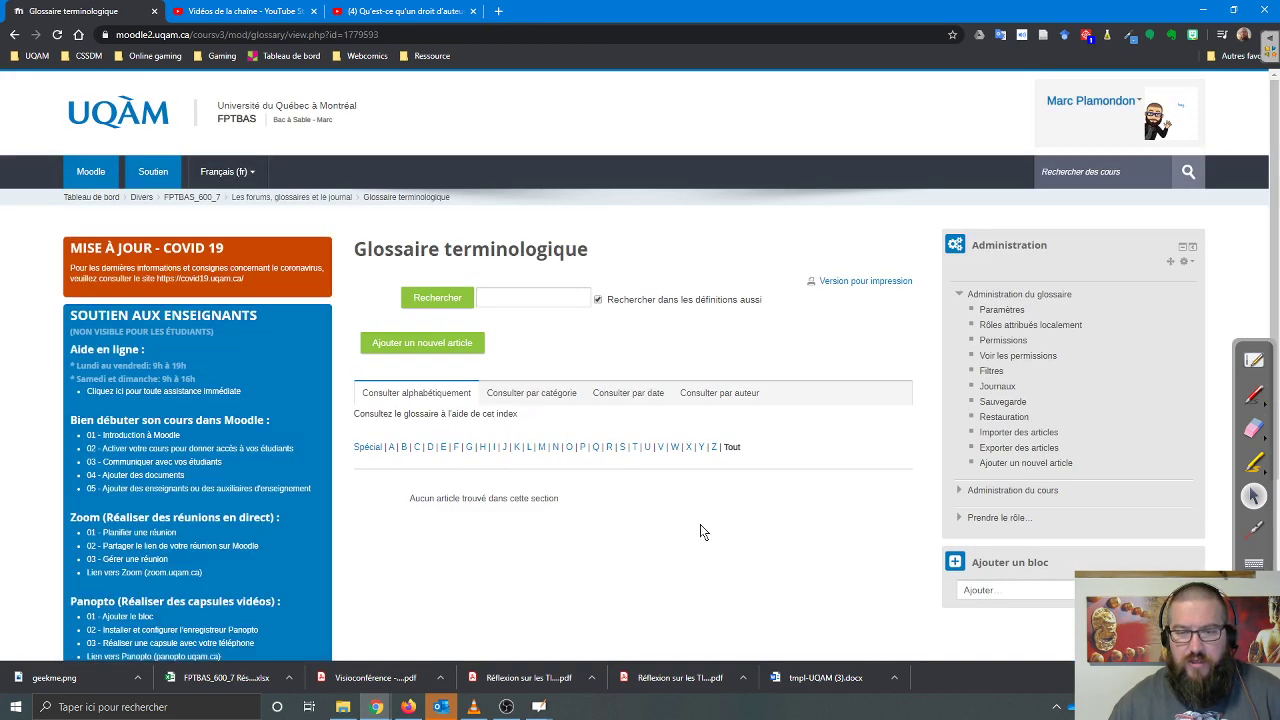
- Start a new article in Glossaire terminologique with the concept "Glossaire"
{"action": "scroll", "coordinate": [703, 513], "scroll_direction": "down", "scroll_amount": 2}
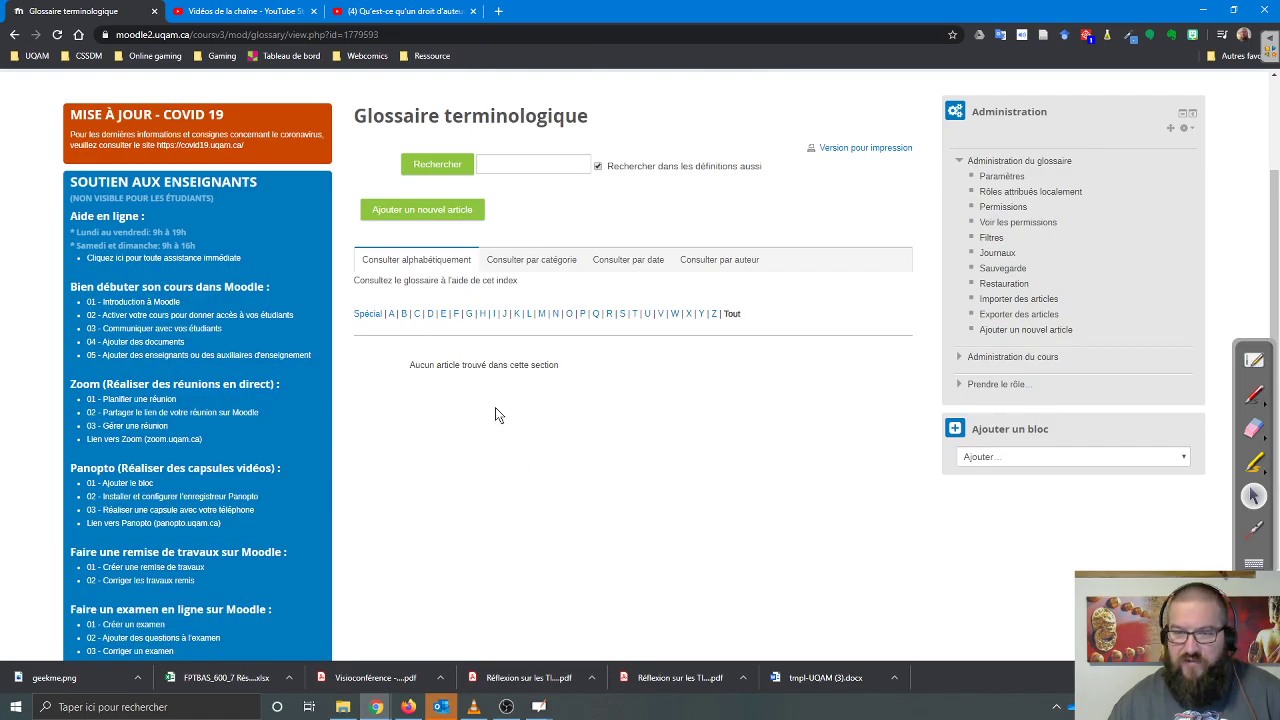
{"action": "left_click", "coordinate": [443, 215]}
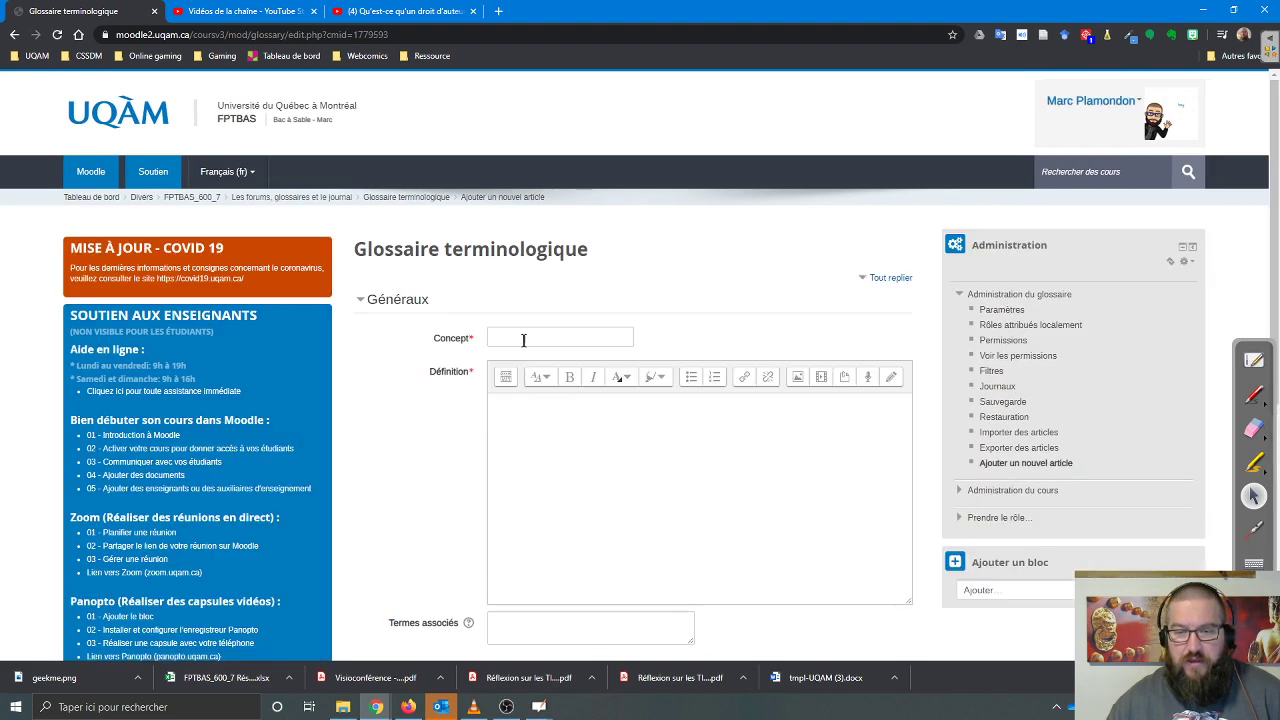
{"action": "left_click", "coordinate": [552, 340]}
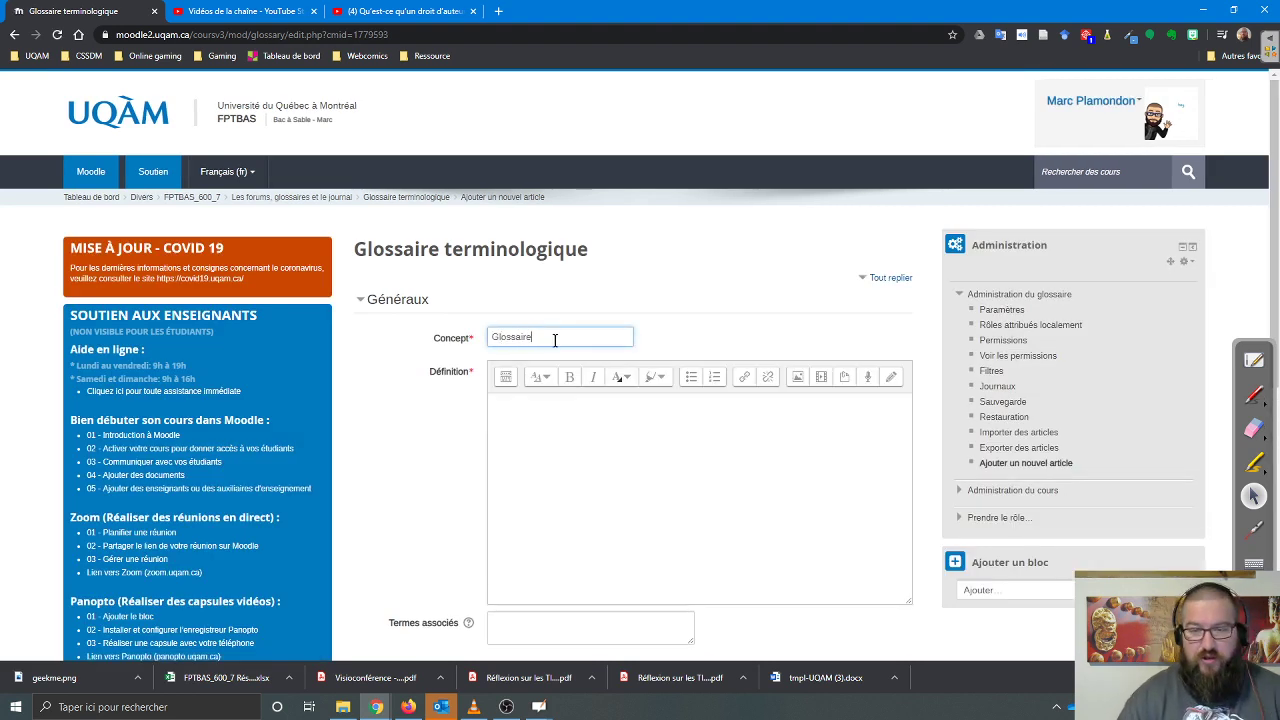
{"action": "left_click", "coordinate": [622, 432]}
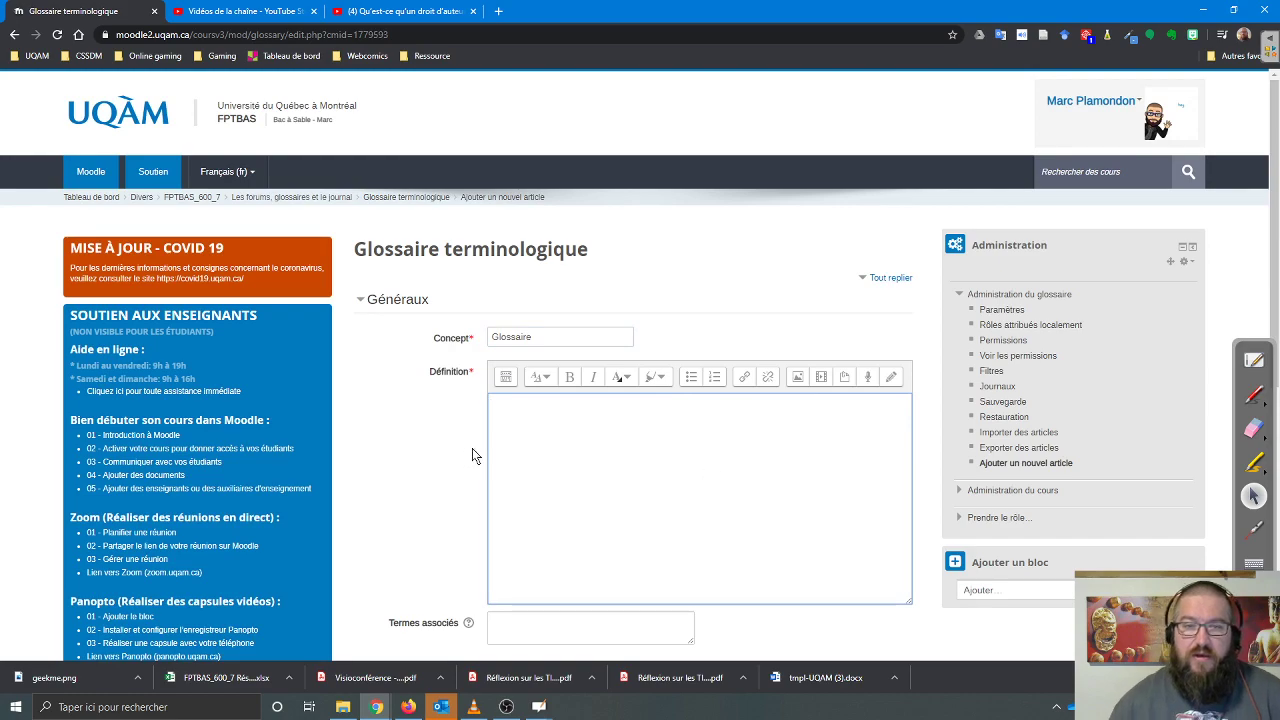
- Search the web for "glossaire moodle" in a new browser tab
{"action": "key", "text": "ctrl+t"}
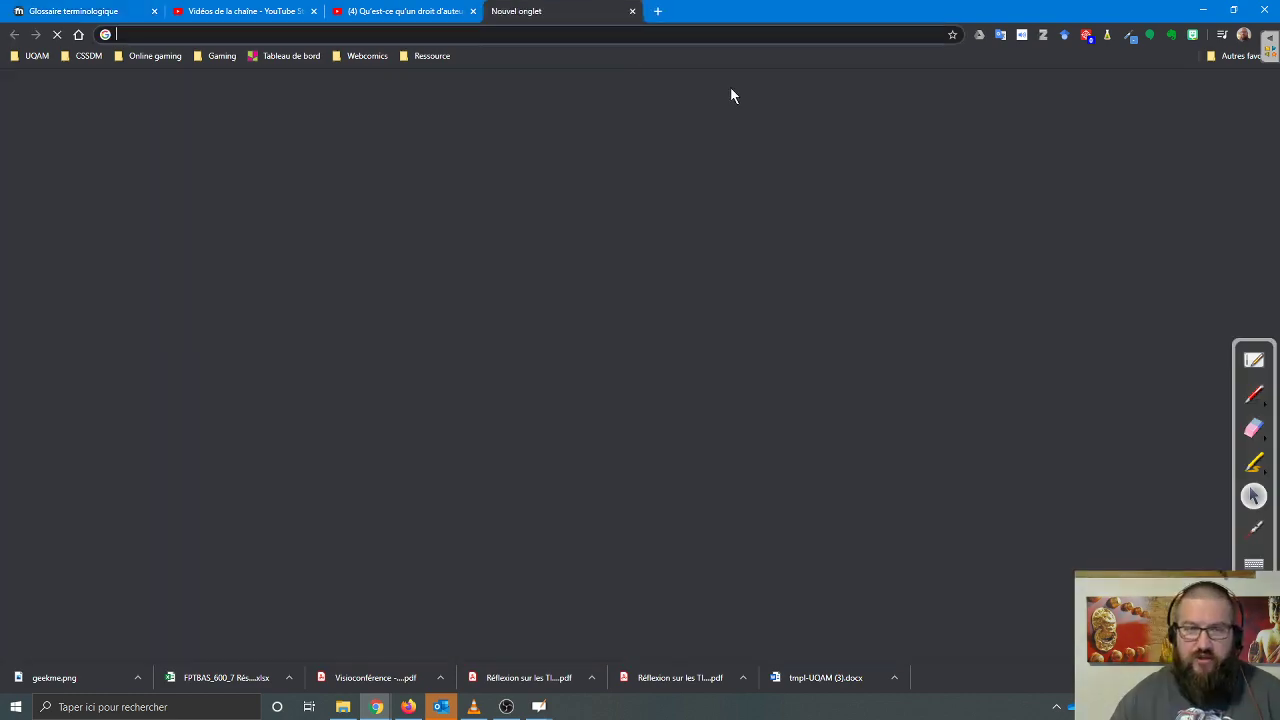
{"action": "type", "text": "glossai"}
{"action": "key", "text": "BackSpace"}
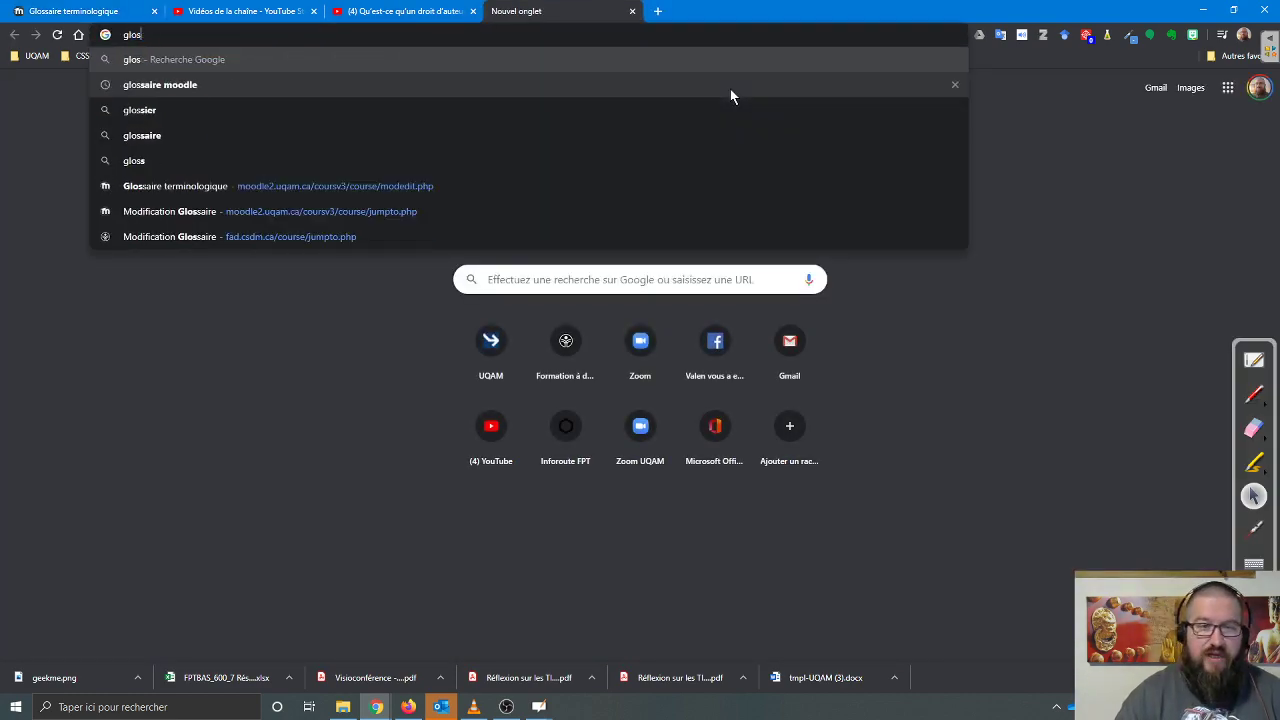
{"action": "type", "text": "saire moodle"}
{"action": "key", "text": "Return"}
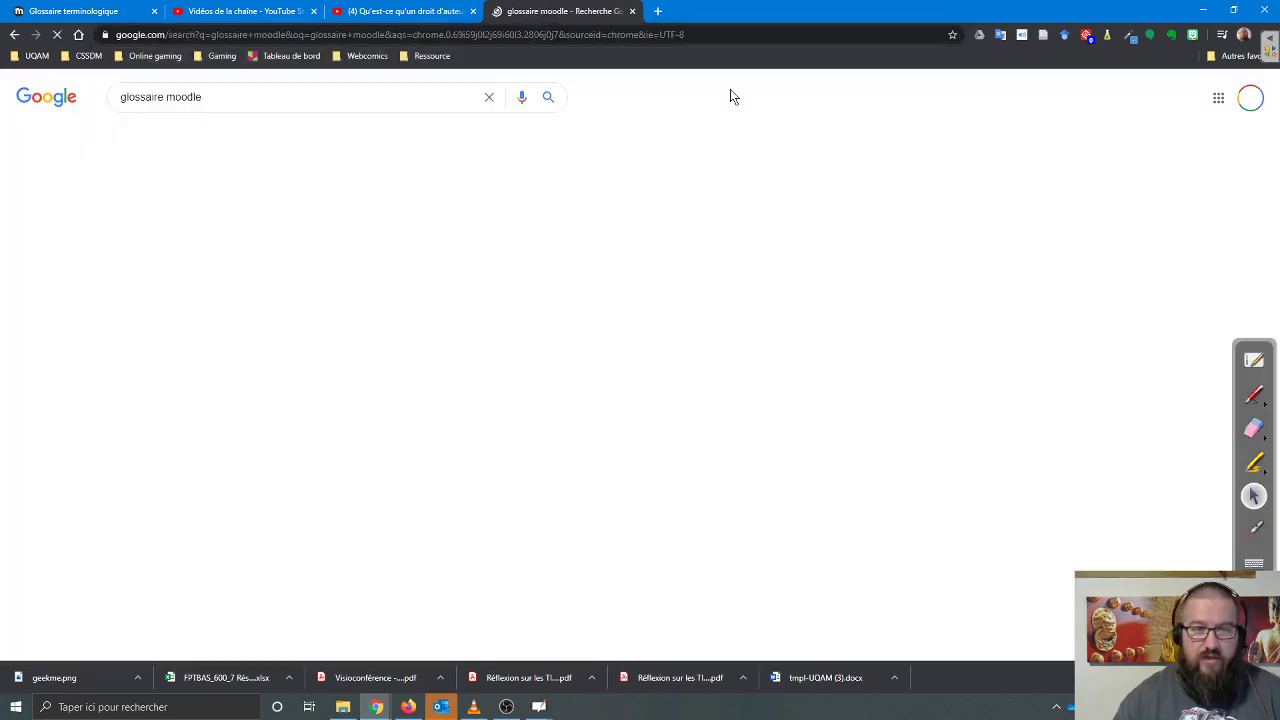
- Open the ÉTS page "Créer un glossaire" and select its introductory paragraphs as a possible definition
{"action": "left_click", "coordinate": [222, 393]}
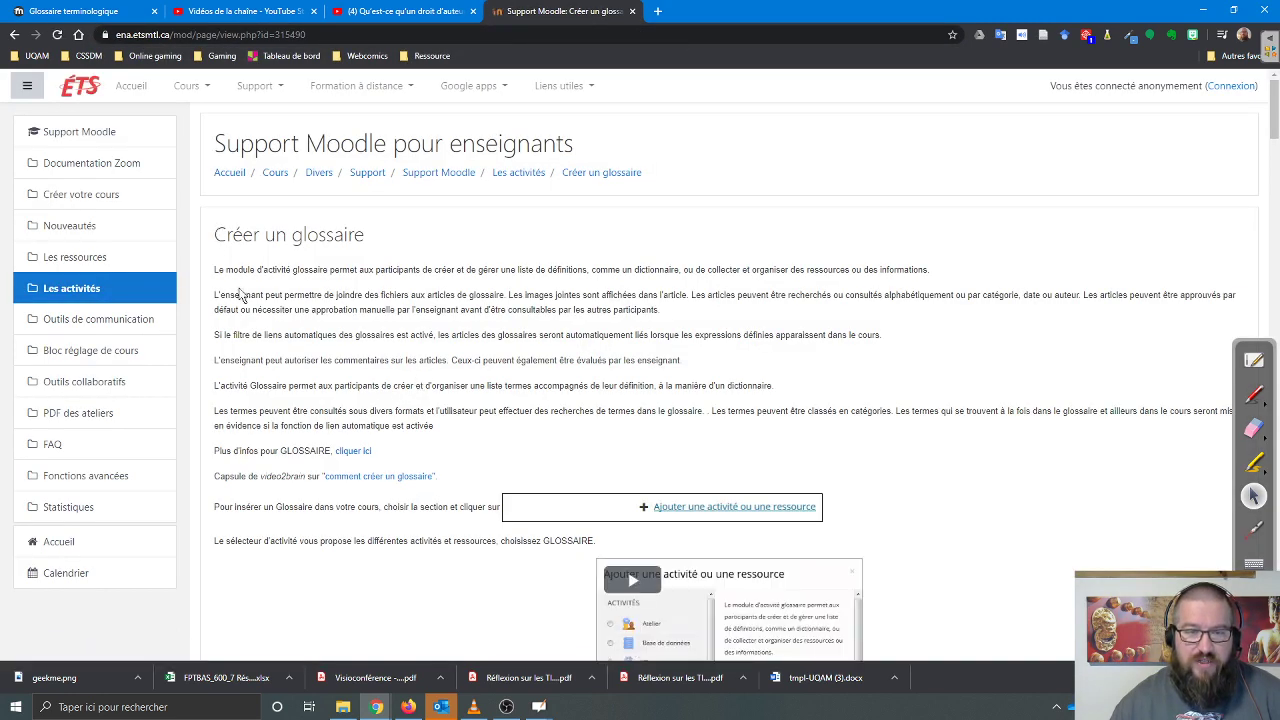
{"action": "left_click_drag", "start_coordinate": [212, 270], "coordinate": [459, 428]}
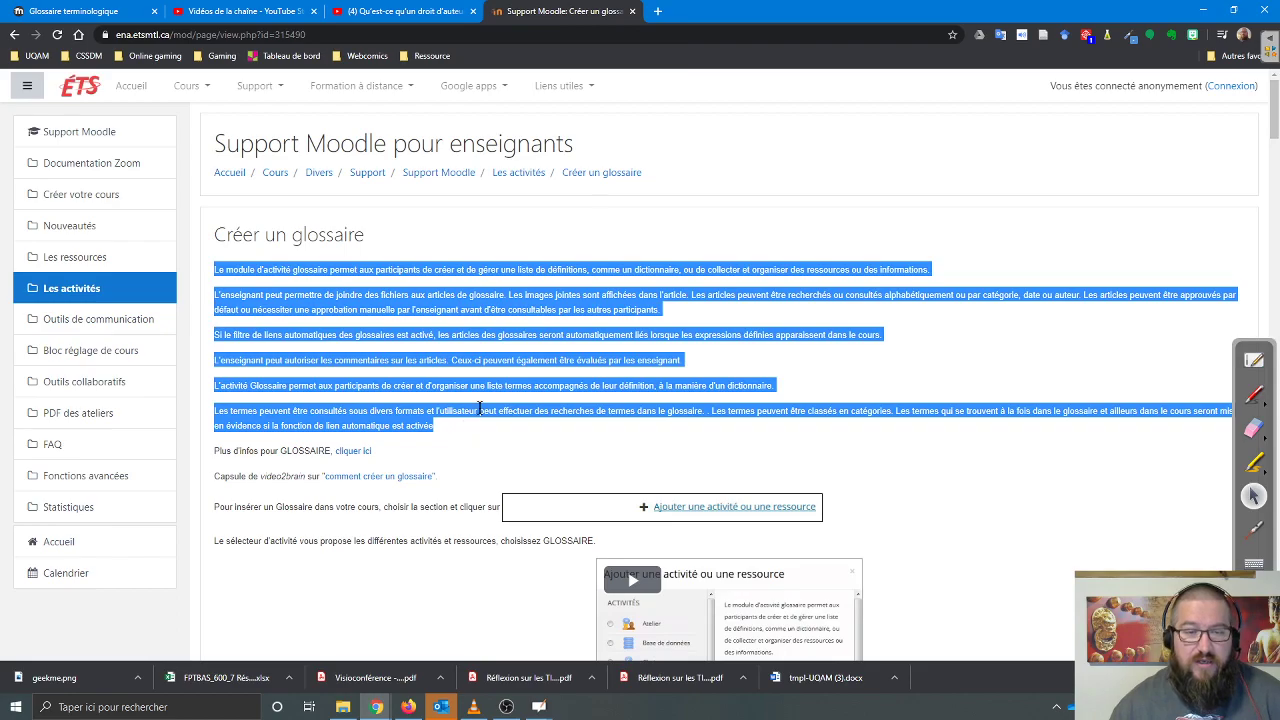
{"action": "left_click", "coordinate": [104, 14]}
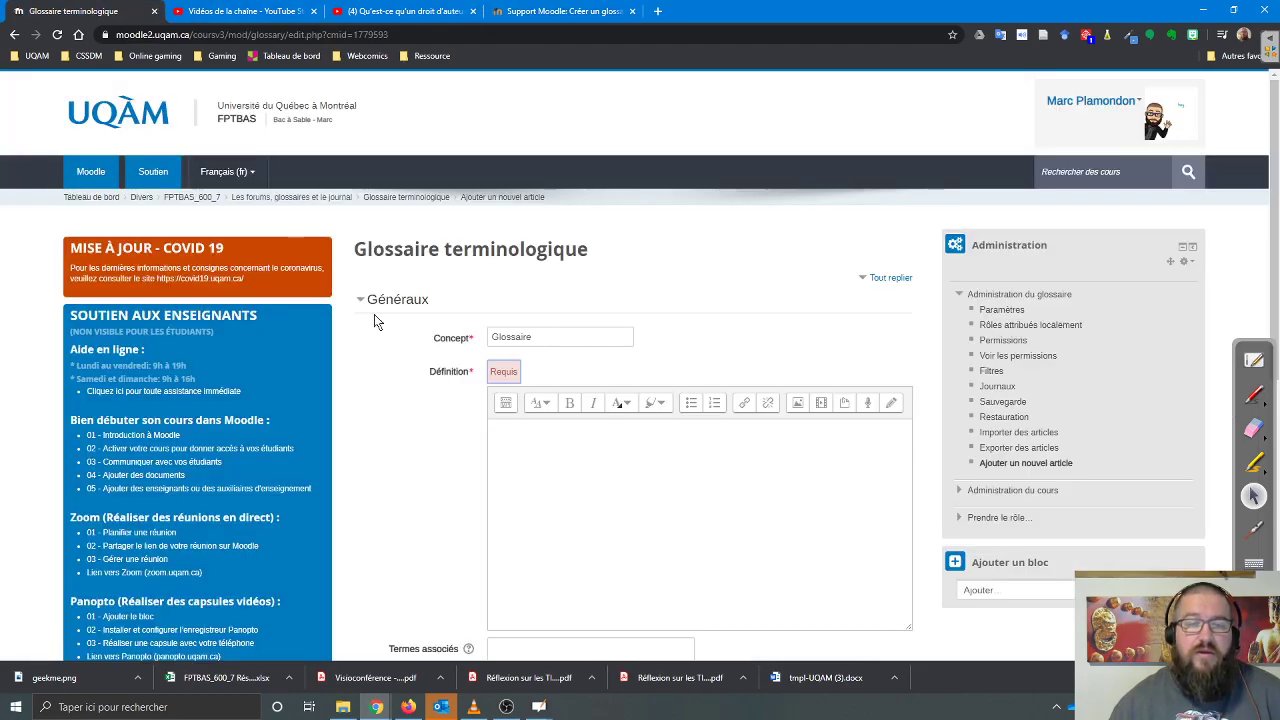
{"action": "left_click", "coordinate": [78, 35]}
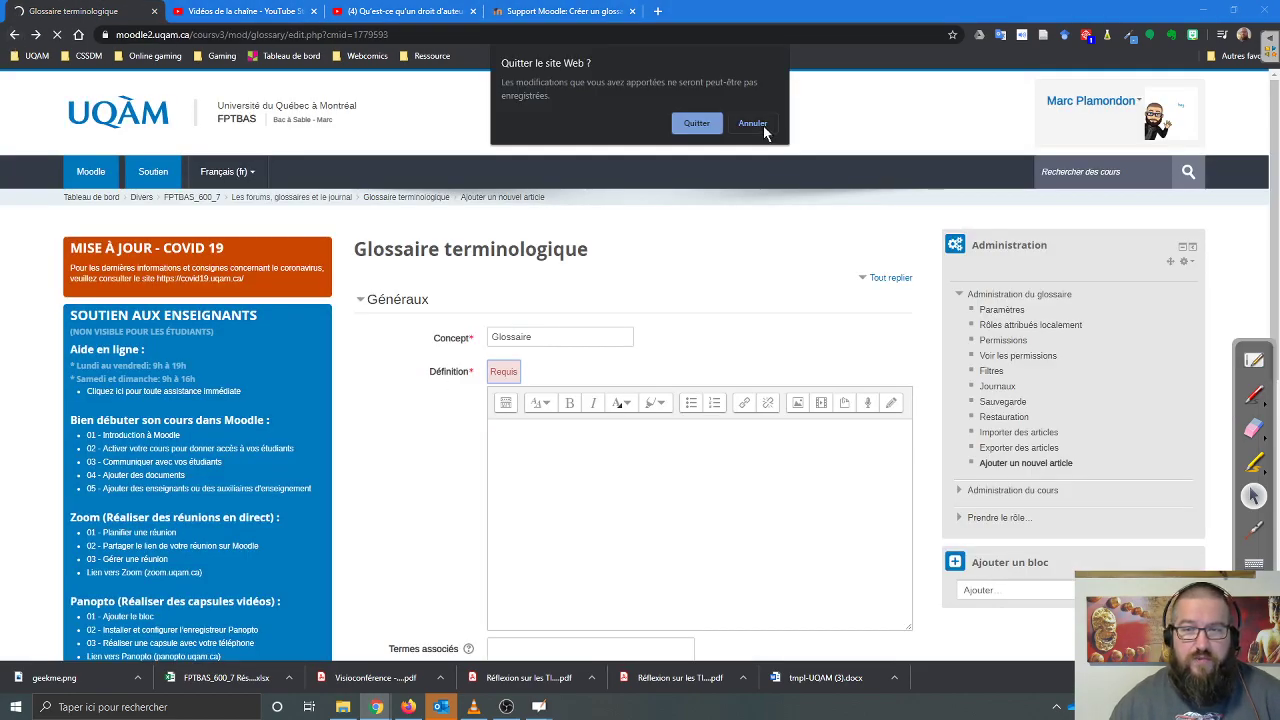
{"action": "left_click", "coordinate": [752, 123]}
{"action": "left_click", "coordinate": [558, 14]}
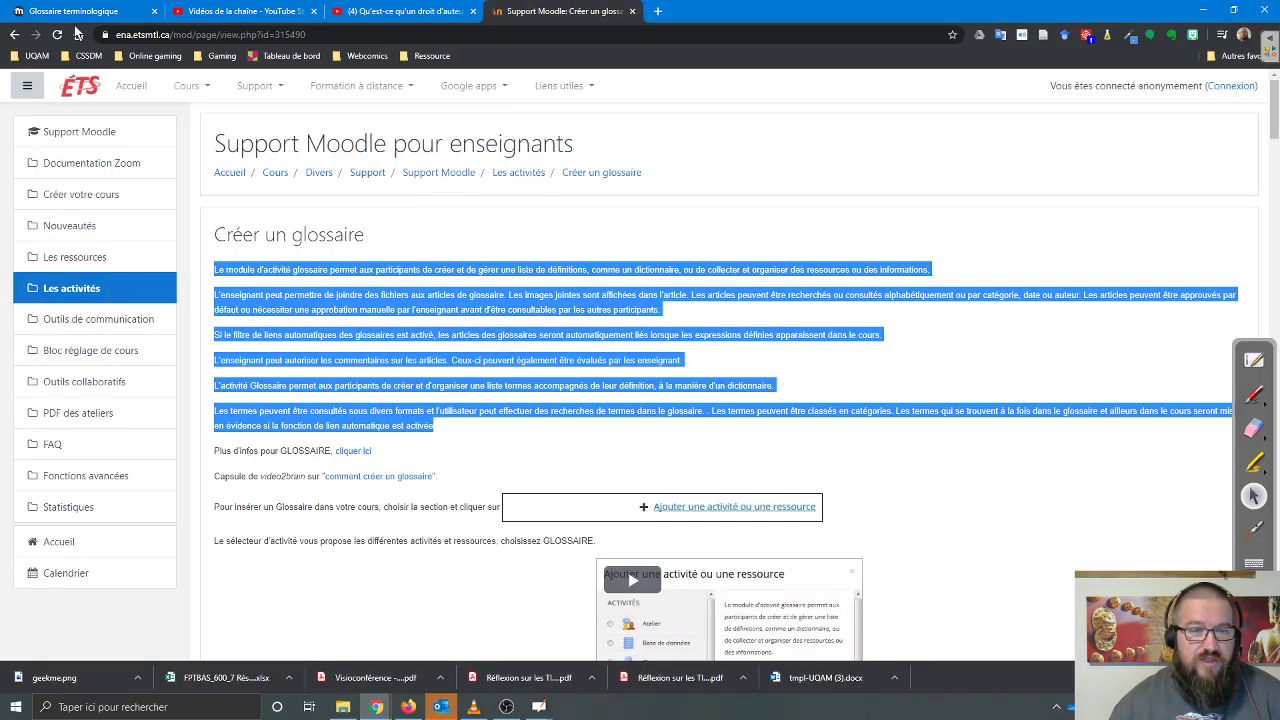
- Return to the search results and open the MoodleDocs page "Glossaire"
{"action": "left_click", "coordinate": [14, 34]}
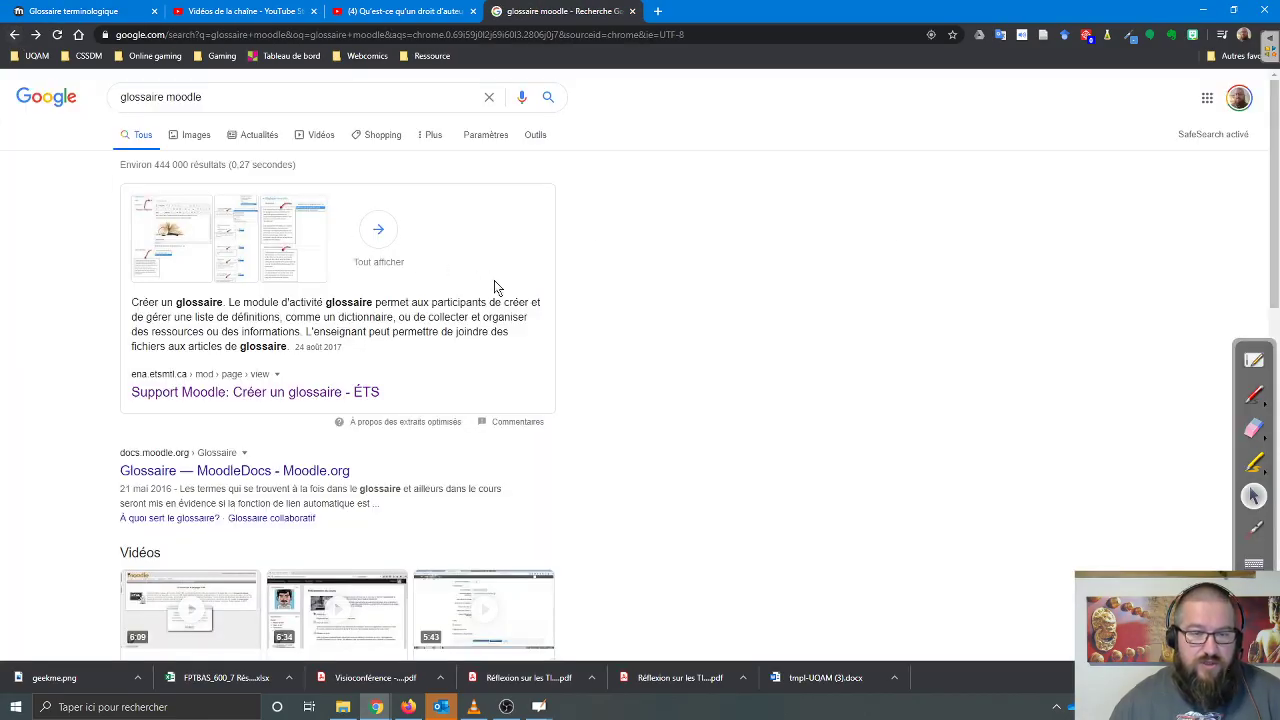
{"action": "scroll", "coordinate": [495, 287], "scroll_direction": "down", "scroll_amount": 1}
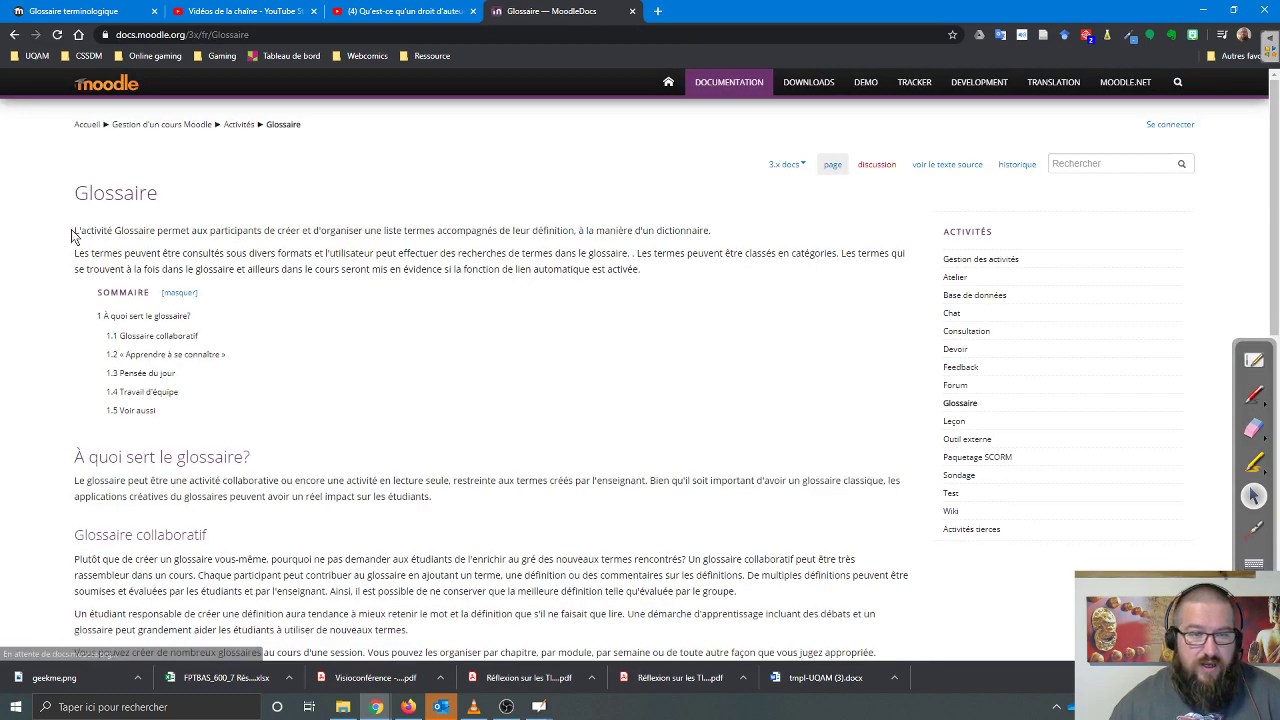
- Copy the two introductory paragraphs from the MoodleDocs "Glossaire" page into the new article's definition
{"action": "left_click_drag", "start_coordinate": [72, 234], "coordinate": [645, 281]}
{"action": "key", "text": "ctrl+c"}
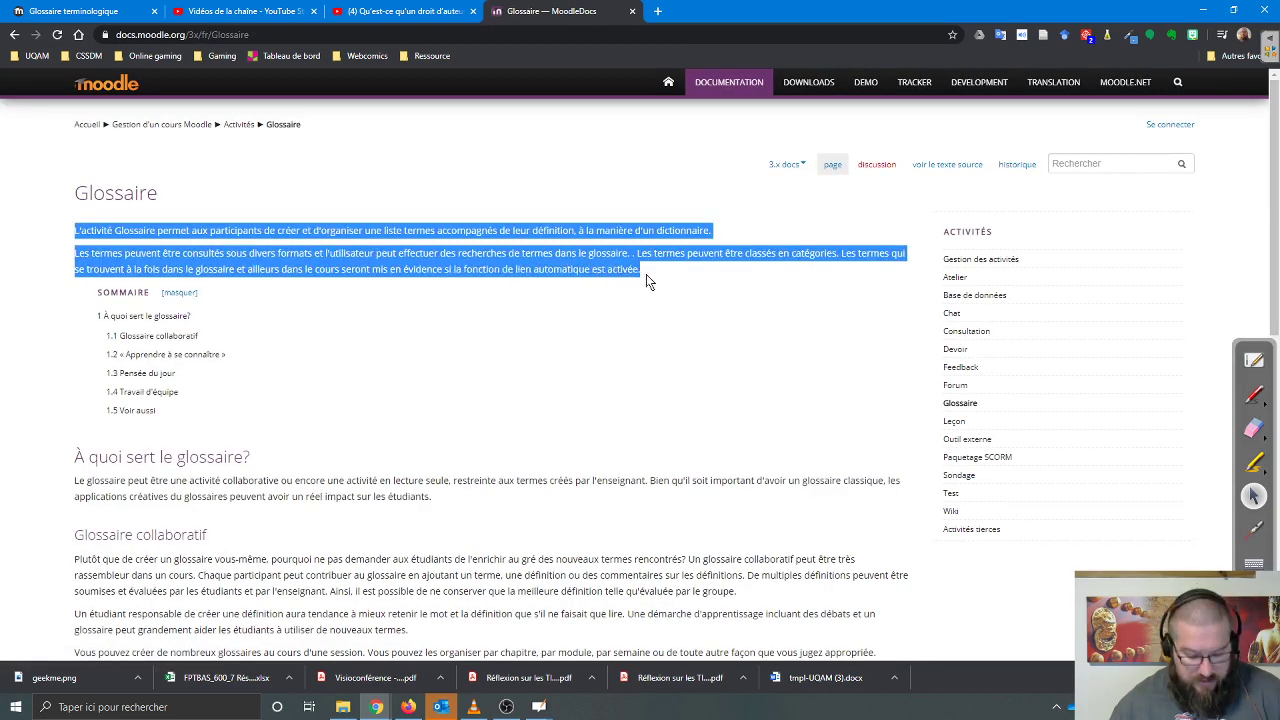
{"action": "left_click", "coordinate": [87, 12]}
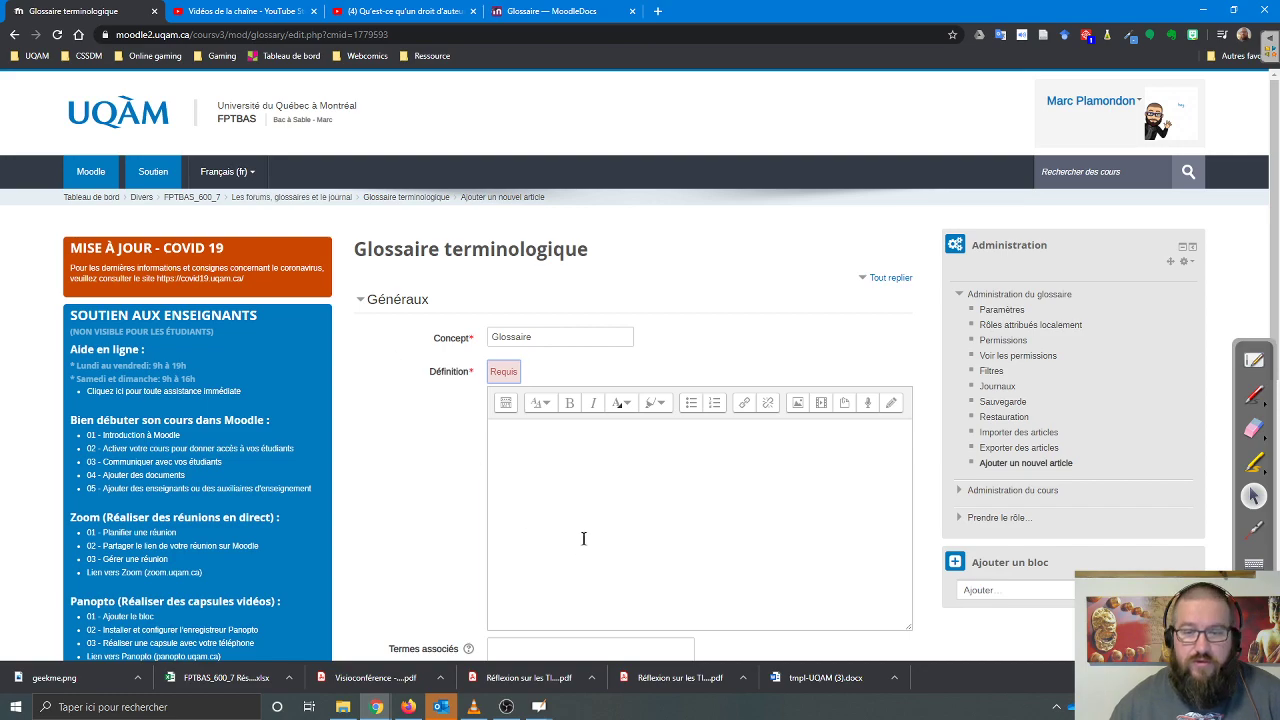
{"action": "left_click", "coordinate": [583, 477]}
{"action": "key", "text": "ctrl+v"}
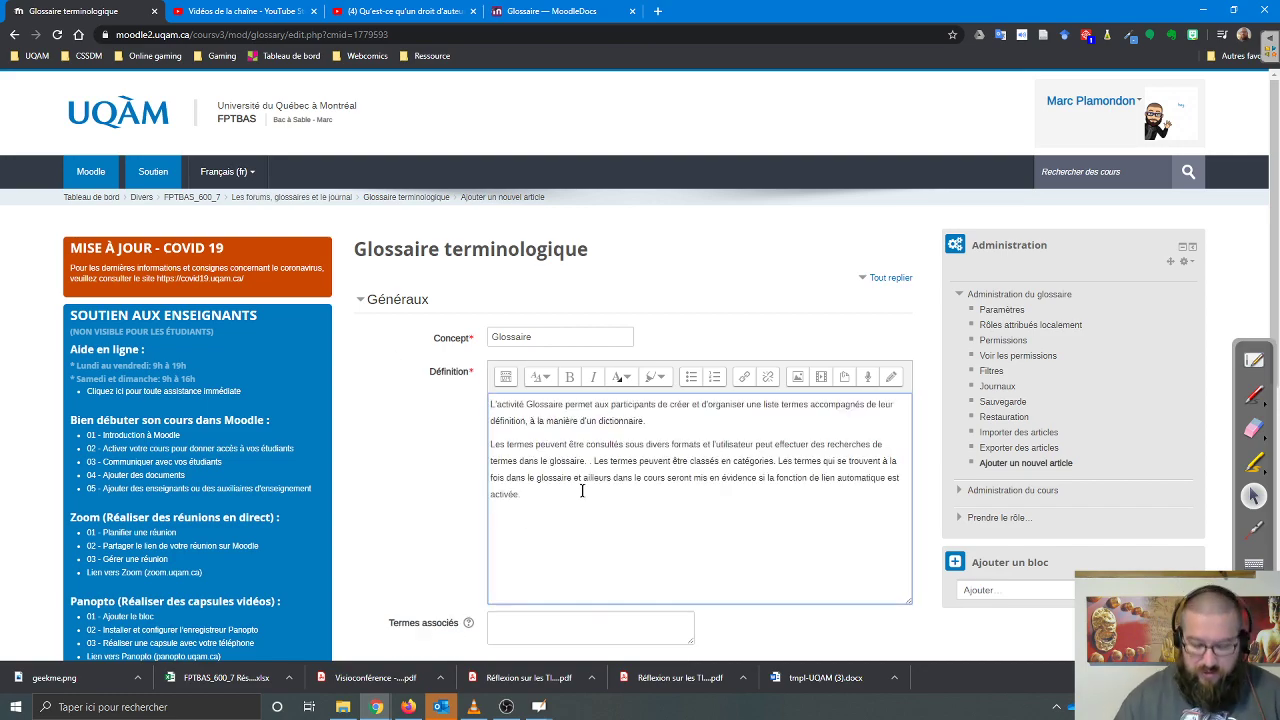
{"action": "type", "text": "(Réf"}
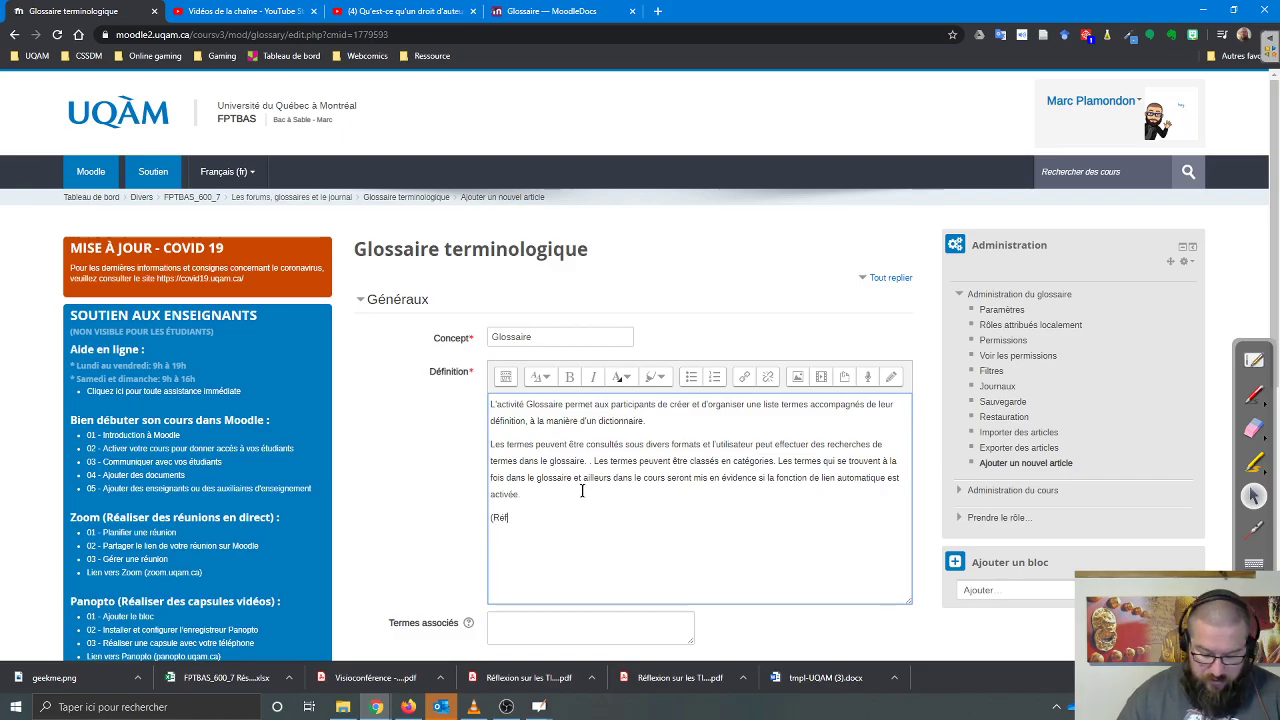
{"action": "type", "text": ". Moodle"}
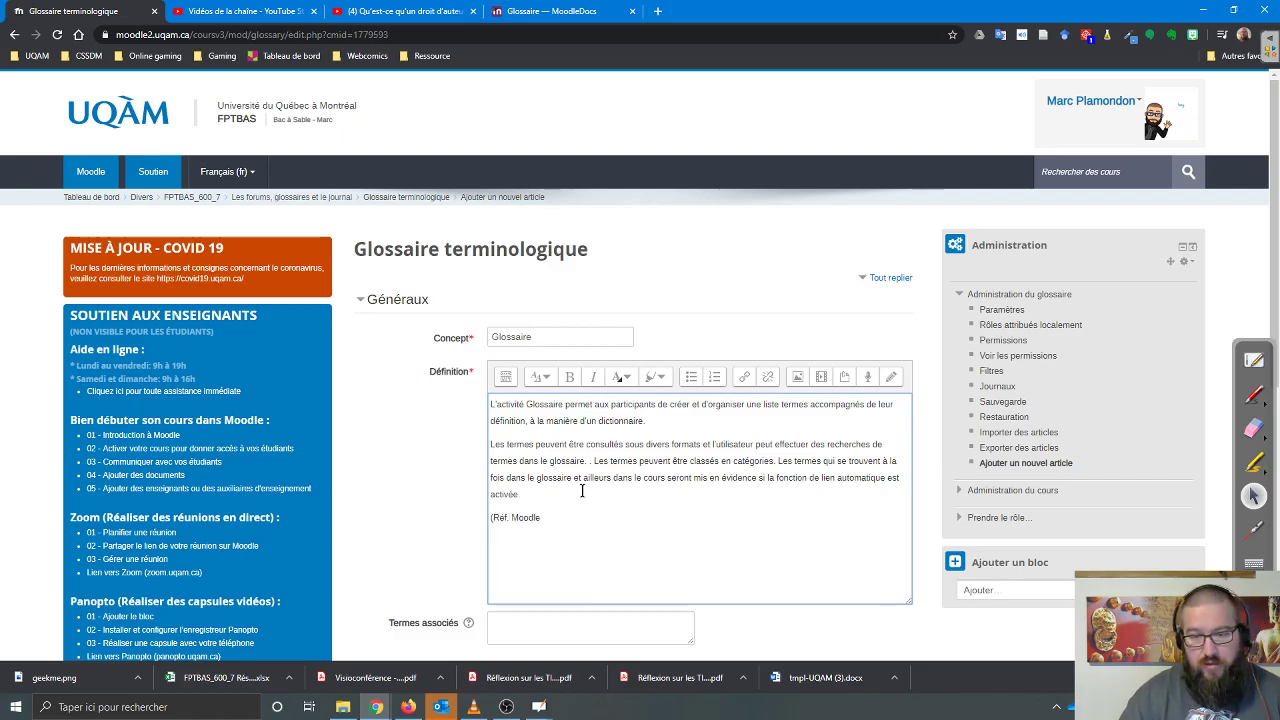
{"action": "type", "text": ".org"}
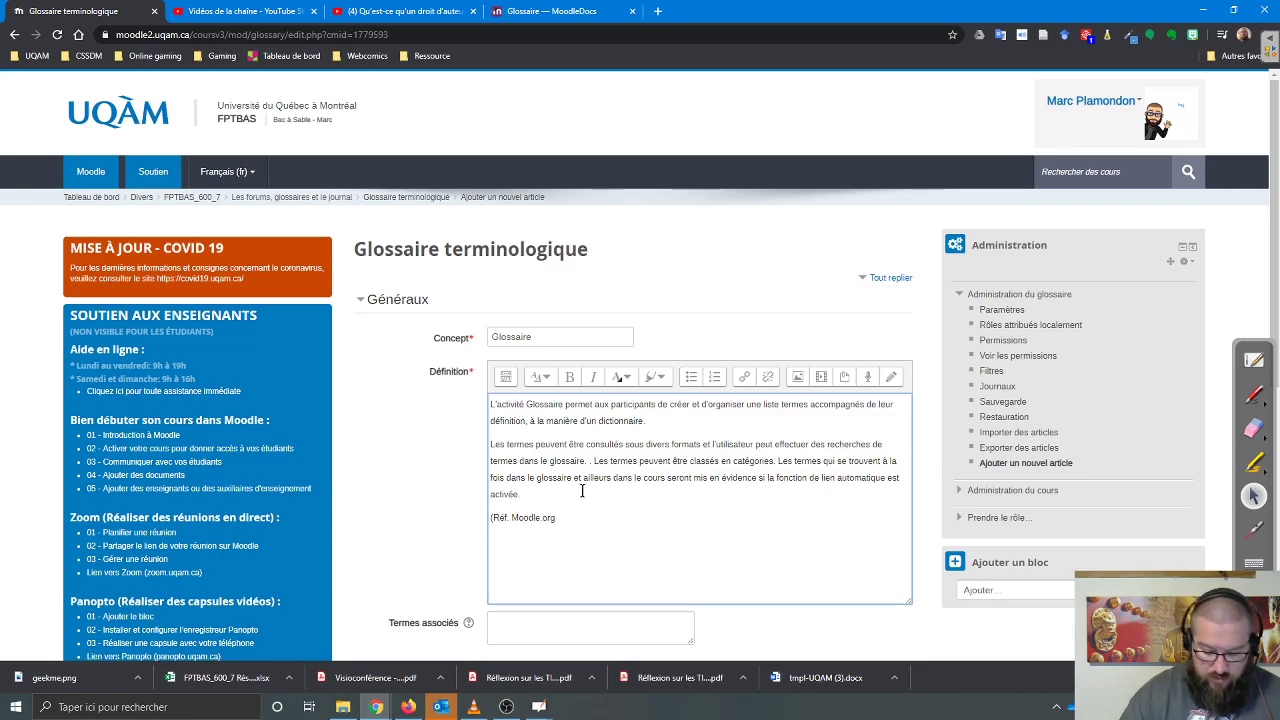
{"action": "type", "text": ", En ligne, 2020,"}
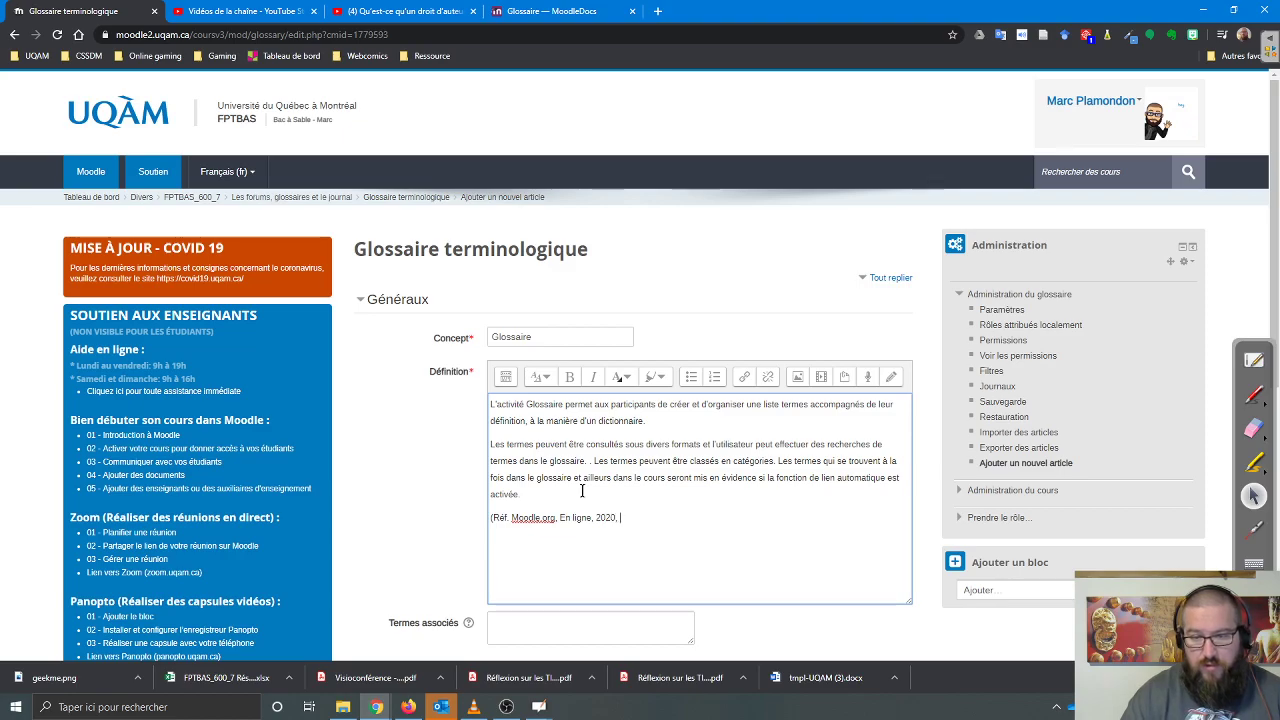
{"action": "left_click", "coordinate": [515, 11]}
{"action": "left_click", "coordinate": [505, 33]}
{"action": "key", "text": "ctrl+c"}
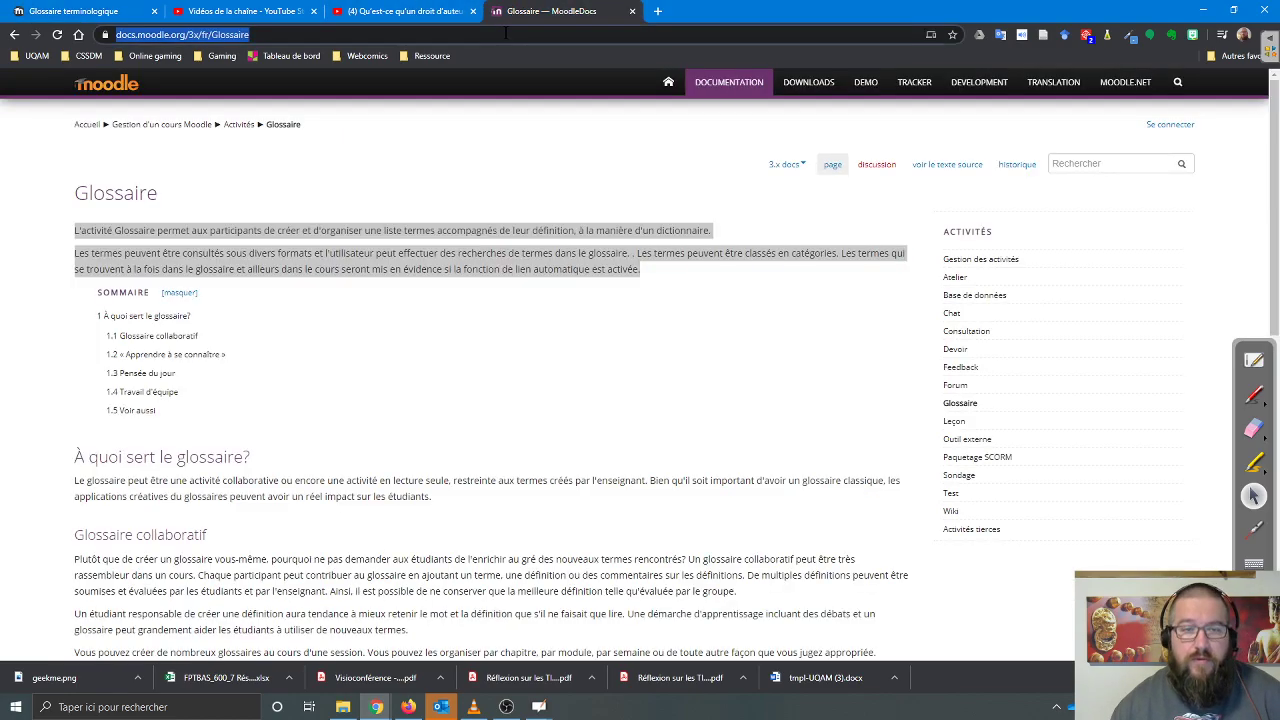
{"action": "left_click", "coordinate": [110, 10]}
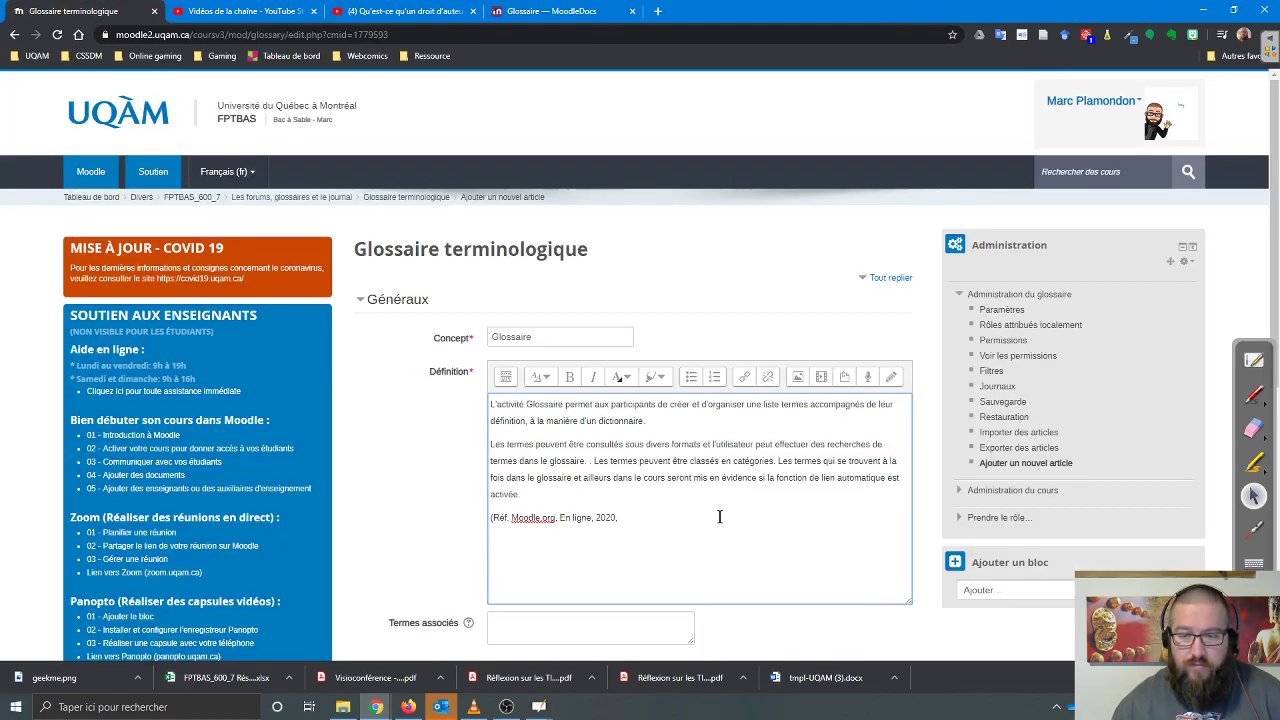
{"action": "key", "text": "ctrl+v"}
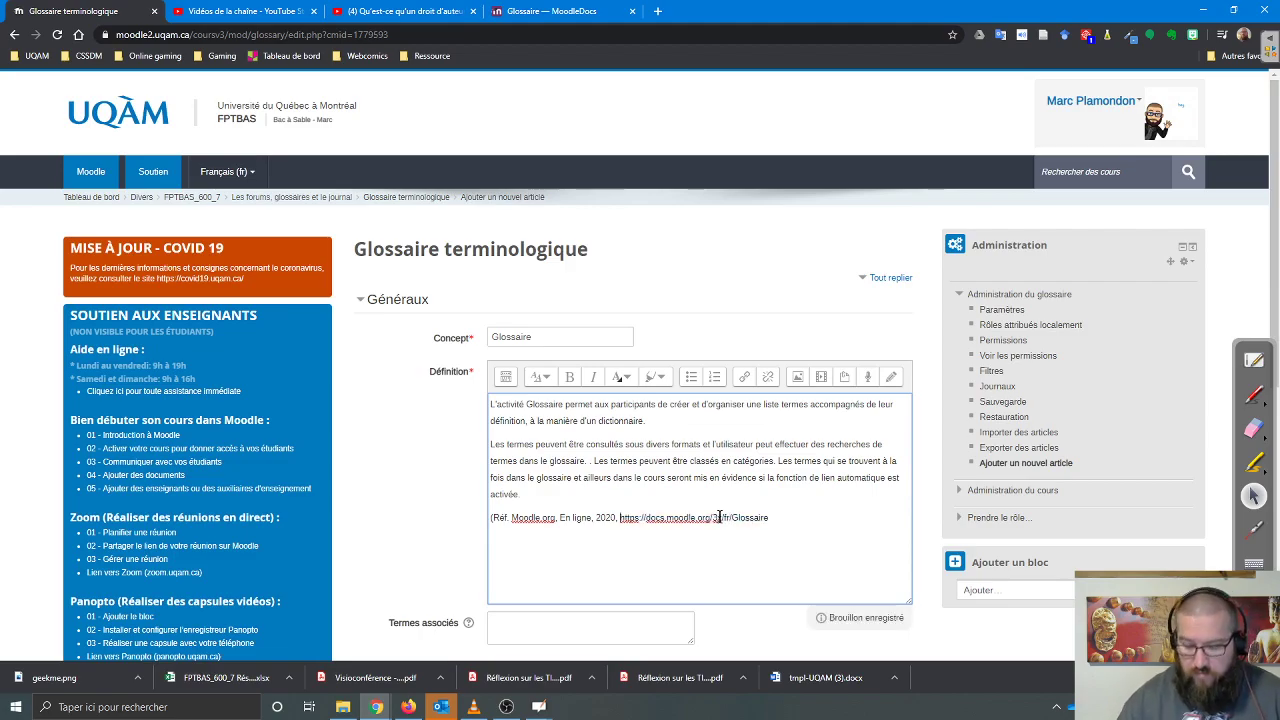
{"action": "type", "text": ")"}
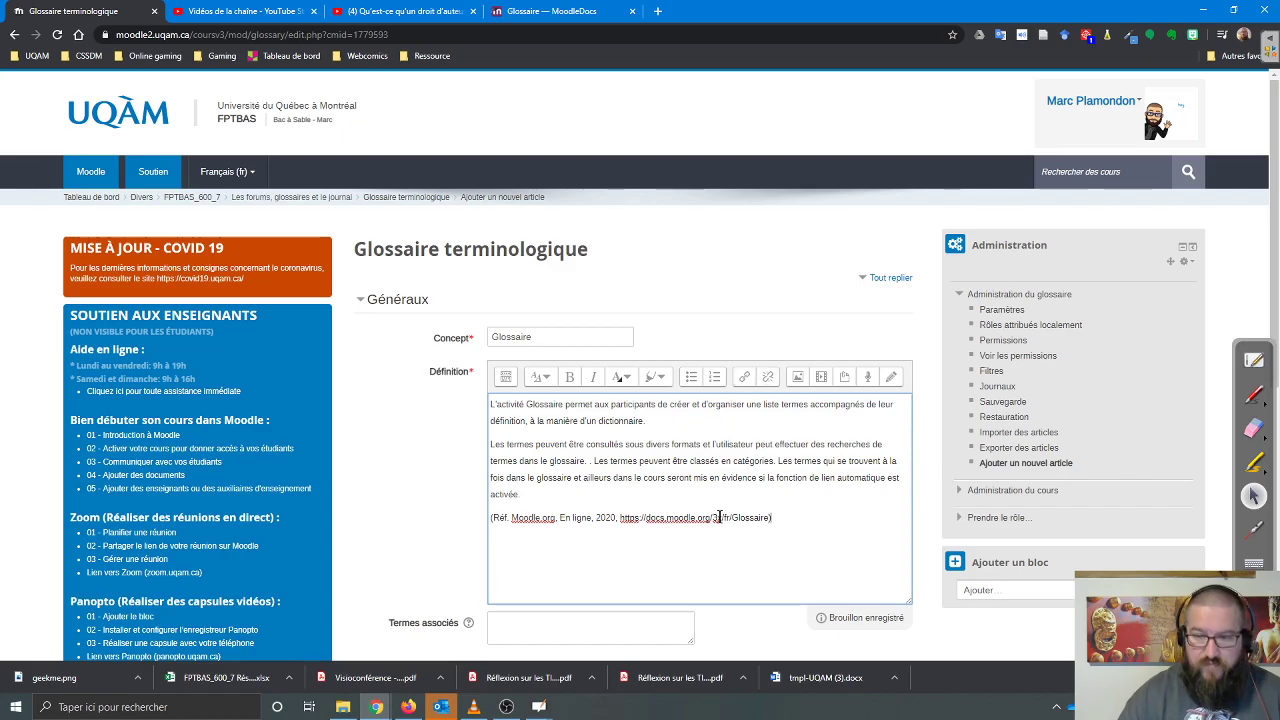
- Enter "Glossaire" as an associated term (Termes associés) of the article
{"action": "scroll", "coordinate": [719, 517], "scroll_direction": "down", "scroll_amount": 3}
{"action": "left_click", "coordinate": [529, 356]}
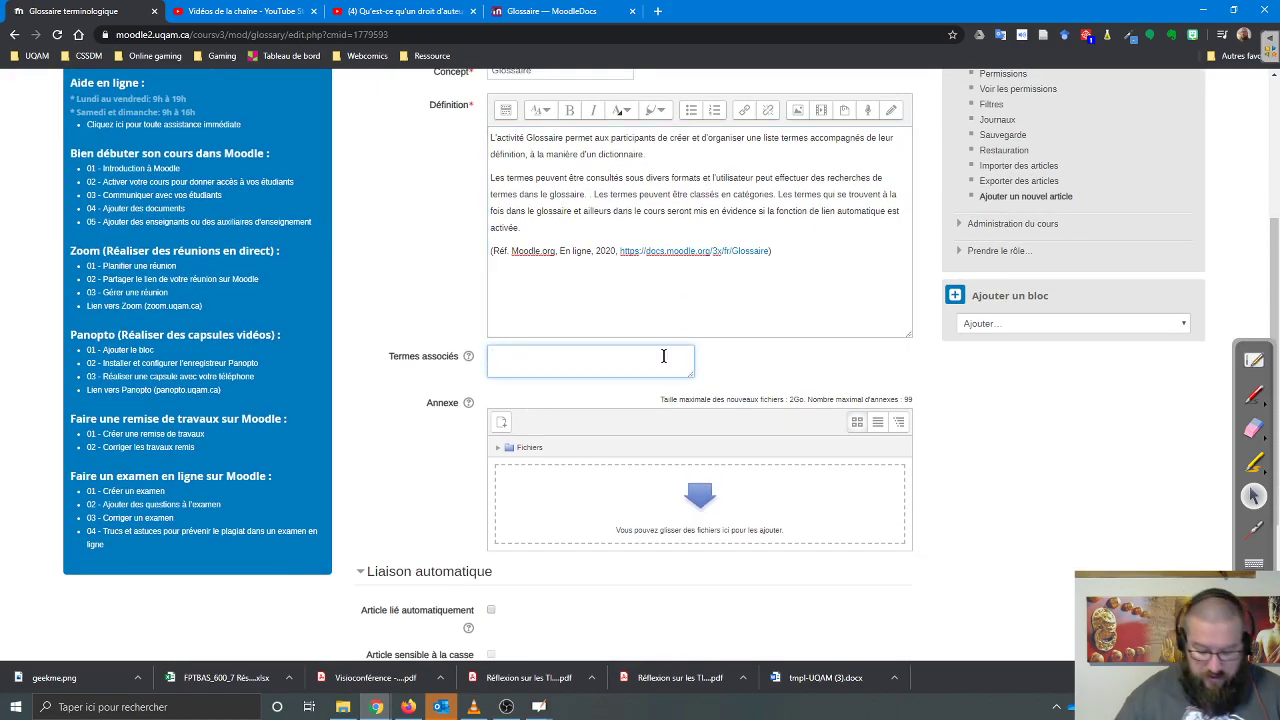
{"action": "type", "text": "Glossaire"}
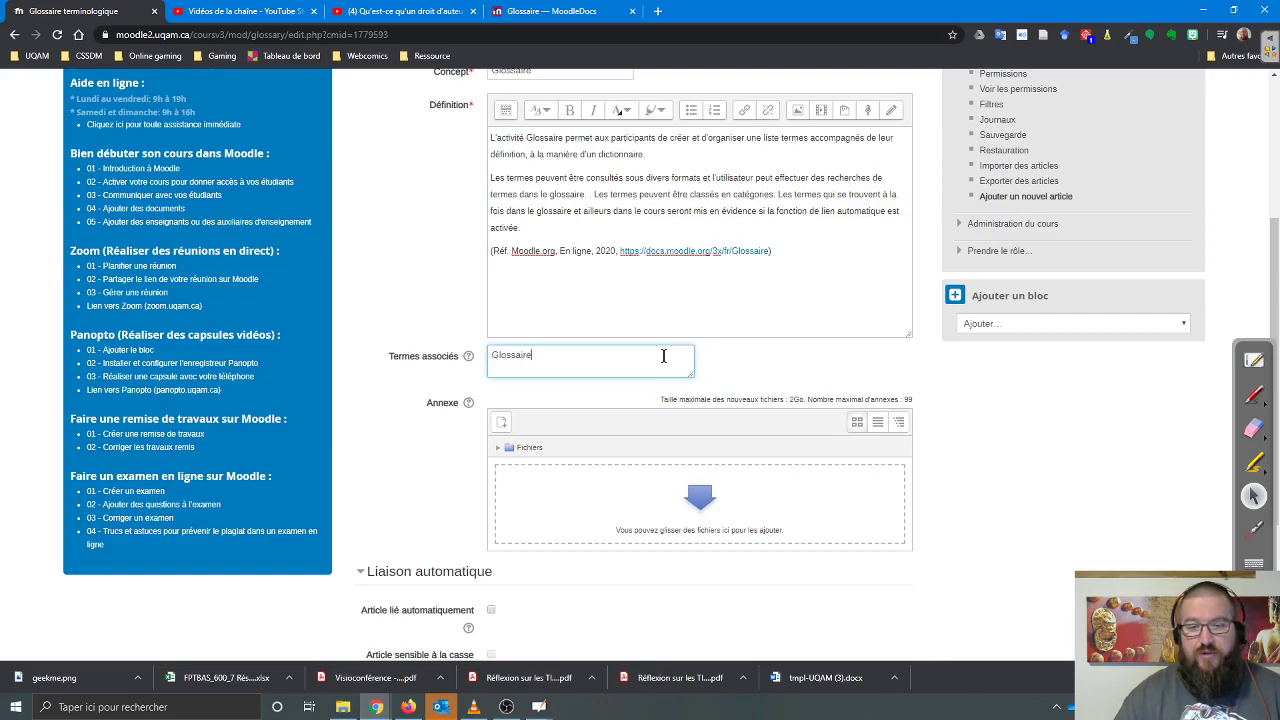
{"action": "key", "text": "Return"}
{"action": "type", "text": "V"}
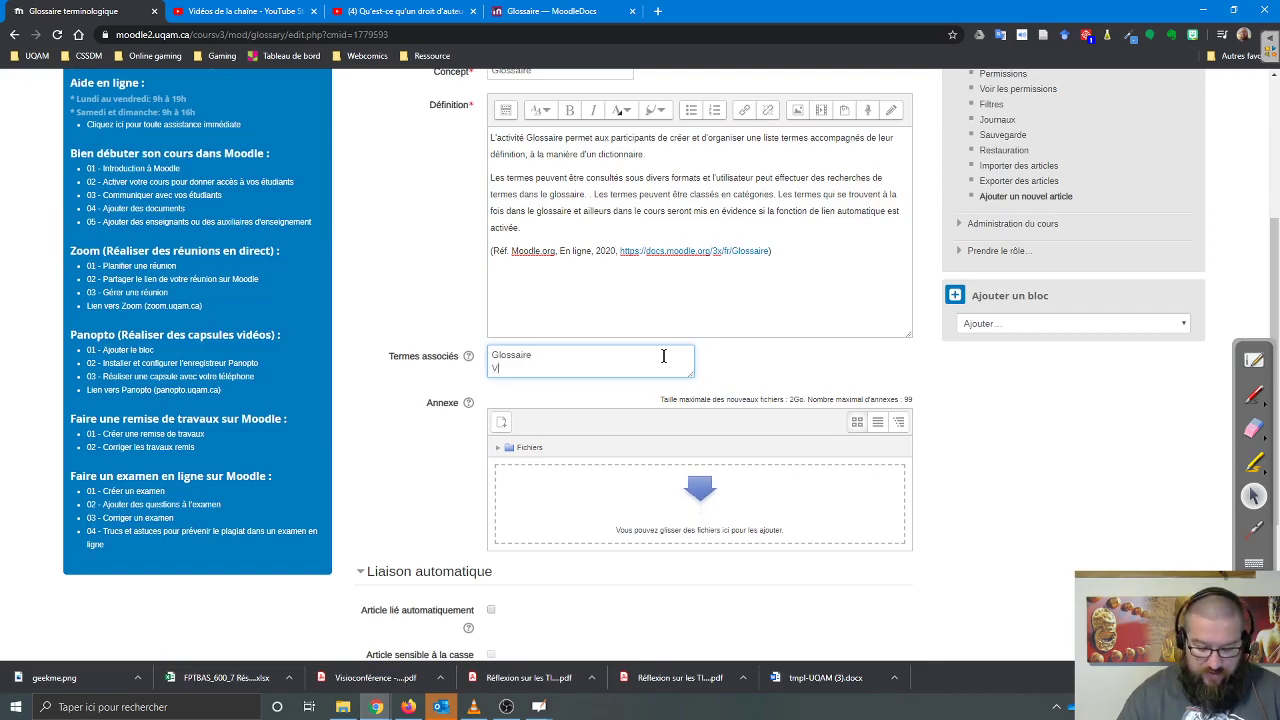
{"action": "type", "text": "ocabula"}
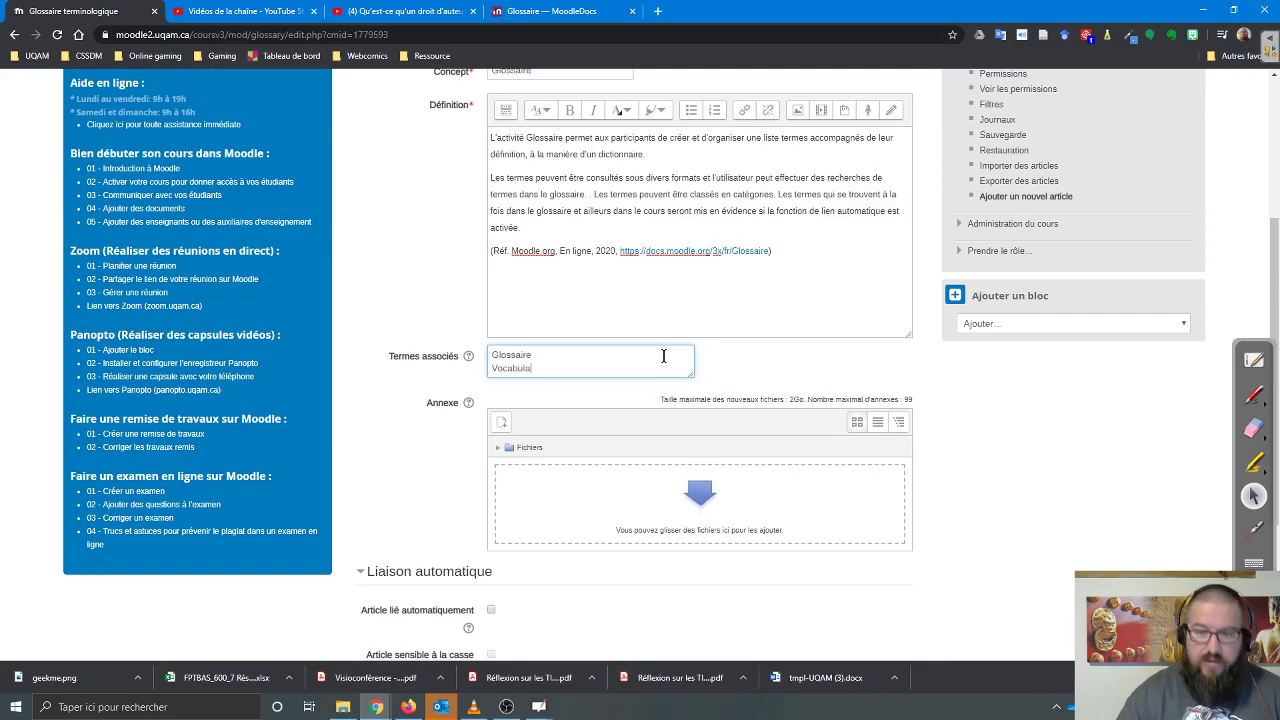
{"action": "type", "text": "ire"}
{"action": "scroll", "coordinate": [586, 434], "scroll_direction": "down", "scroll_amount": 2}
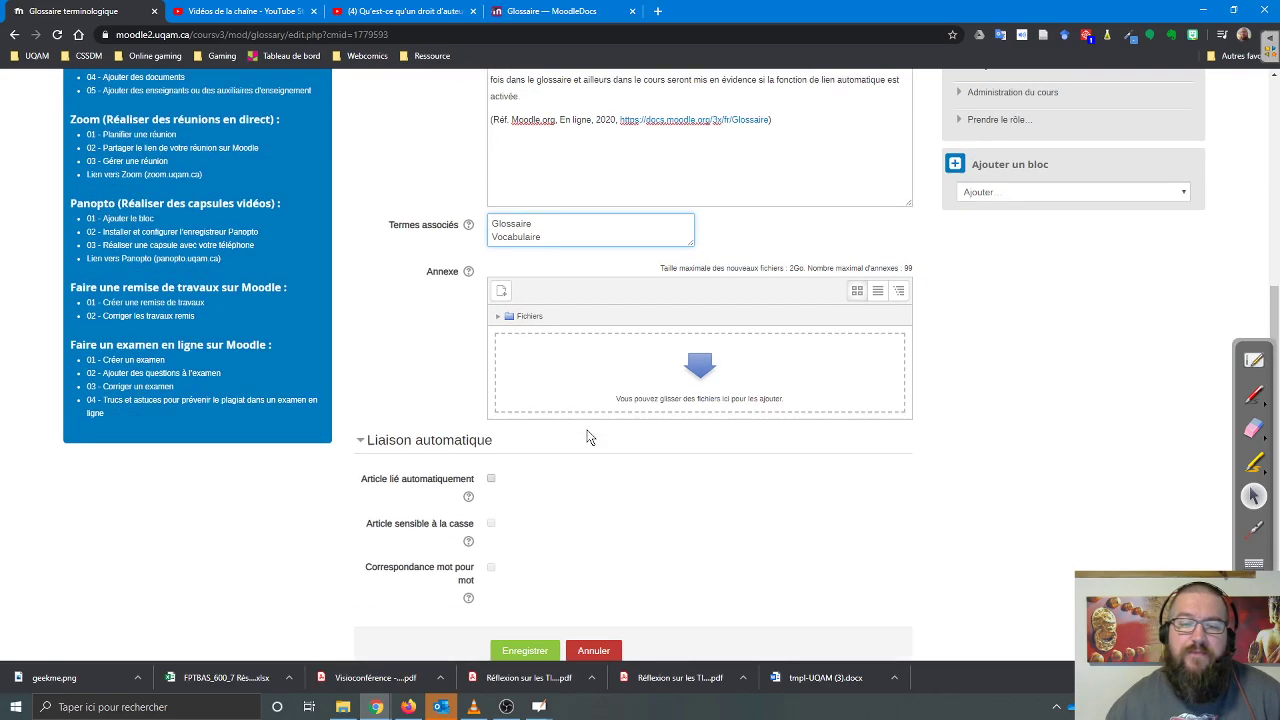
{"action": "scroll", "coordinate": [576, 306], "scroll_direction": "up", "scroll_amount": 1}
{"action": "left_click_drag", "start_coordinate": [557, 234], "coordinate": [460, 240]}
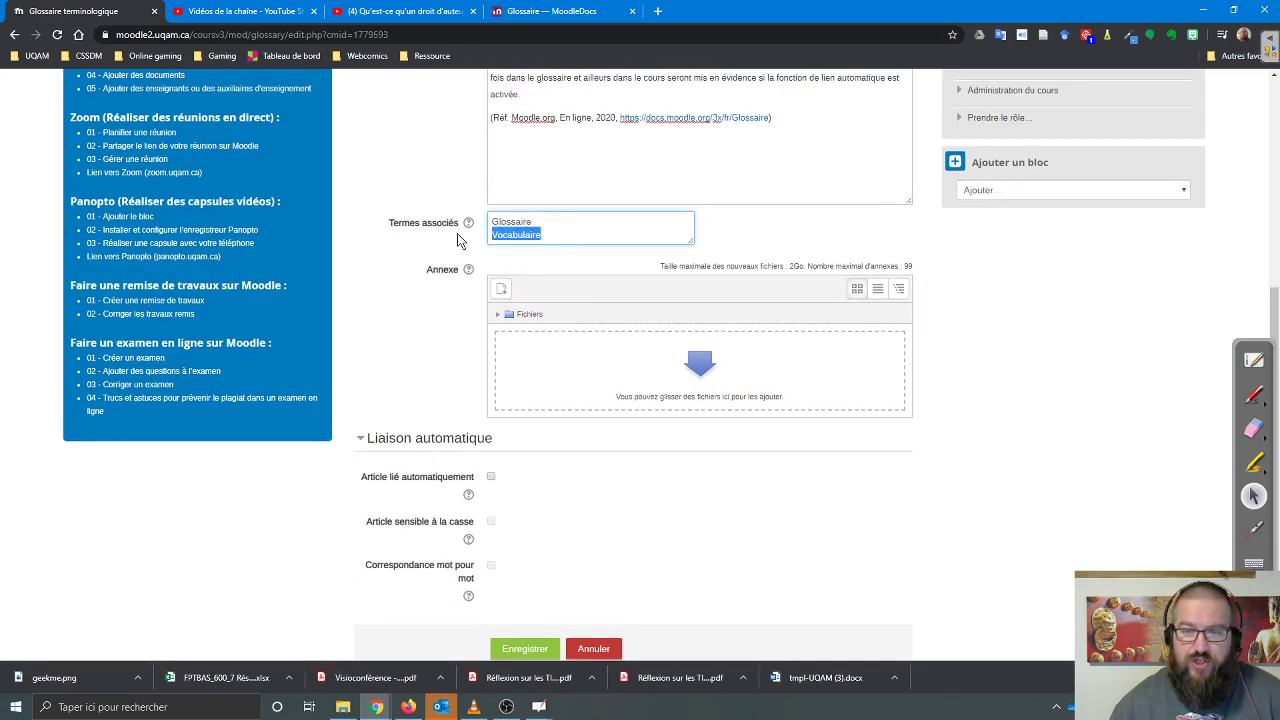
{"action": "key", "text": "BackSpace"}
{"action": "scroll", "coordinate": [647, 519], "scroll_direction": "down", "scroll_amount": 1}
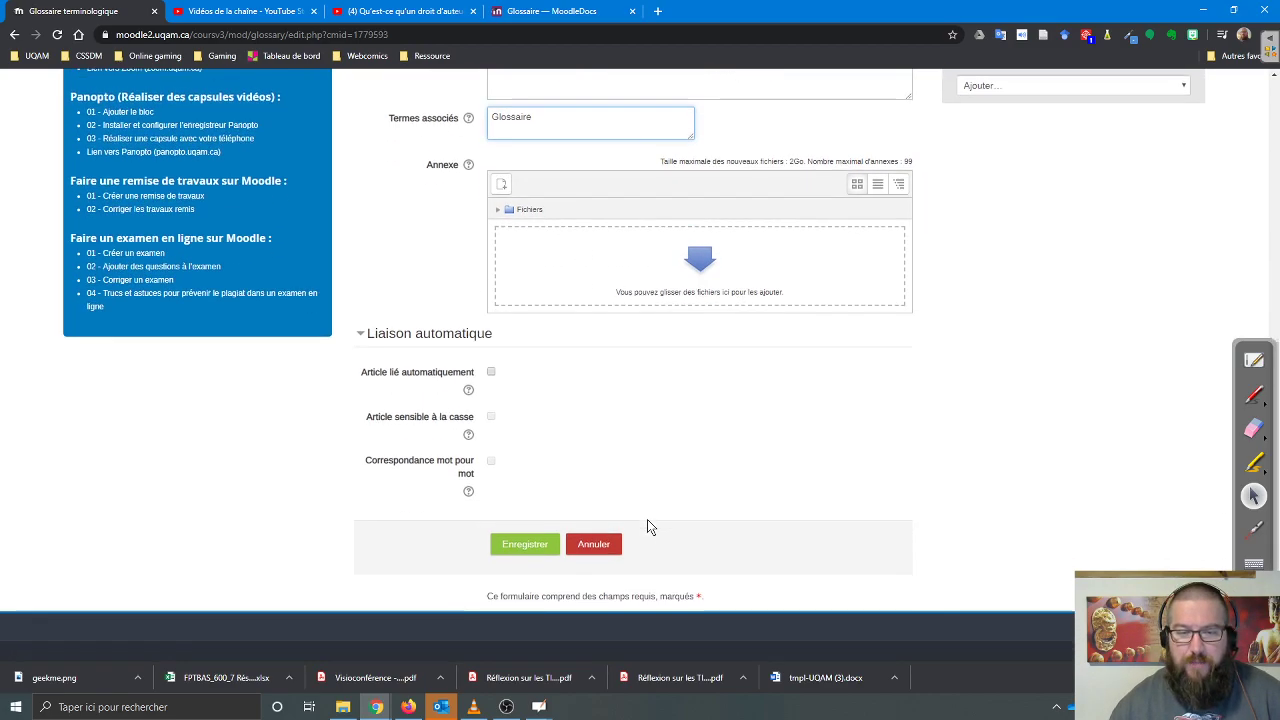
{"action": "mouse_move", "coordinate": [350, 317]}
{"action": "left_mouse_down"}
{"action": "mouse_move", "coordinate": [514, 494]}
{"action": "mouse_move", "coordinate": [535, 500]}
{"action": "left_mouse_up"}
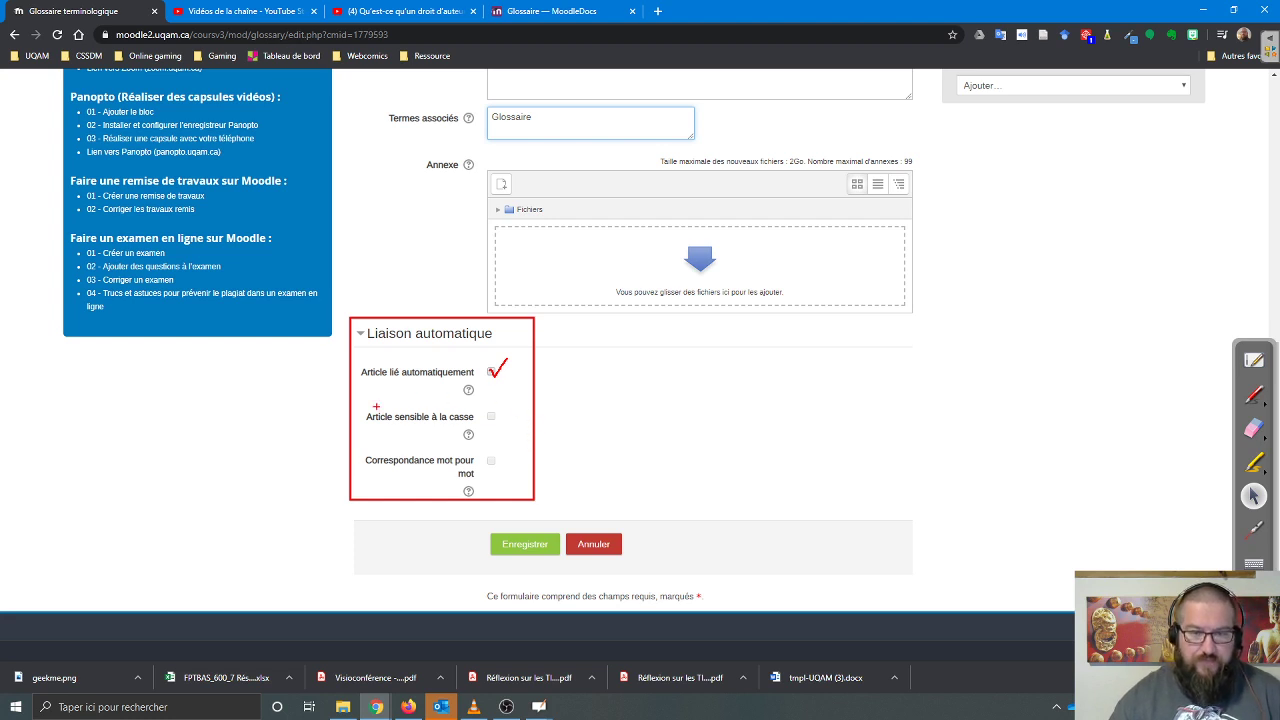
{"action": "left_click_drag", "start_coordinate": [366, 409], "coordinate": [478, 427]}
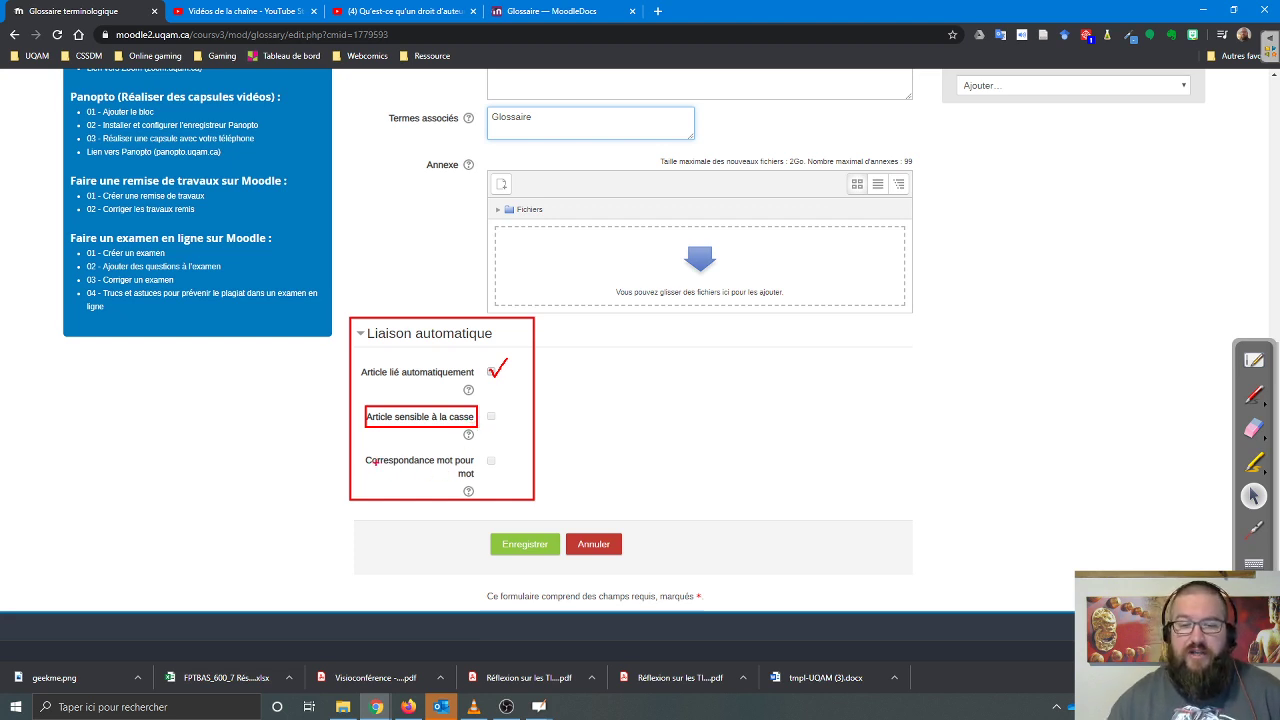
{"action": "mouse_move", "coordinate": [363, 456]}
{"action": "left_mouse_down"}
{"action": "mouse_move", "coordinate": [415, 478]}
{"action": "mouse_move", "coordinate": [480, 479]}
{"action": "left_mouse_up"}
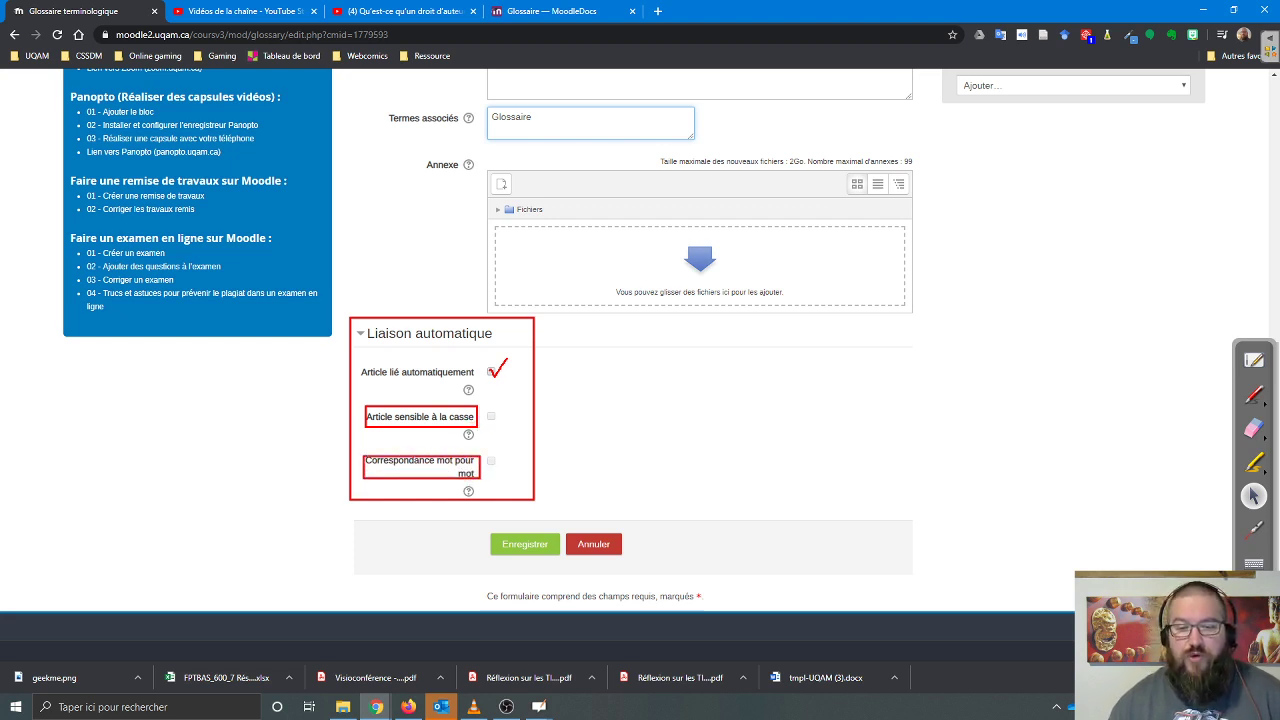
{"action": "left_click", "coordinate": [480, 482]}
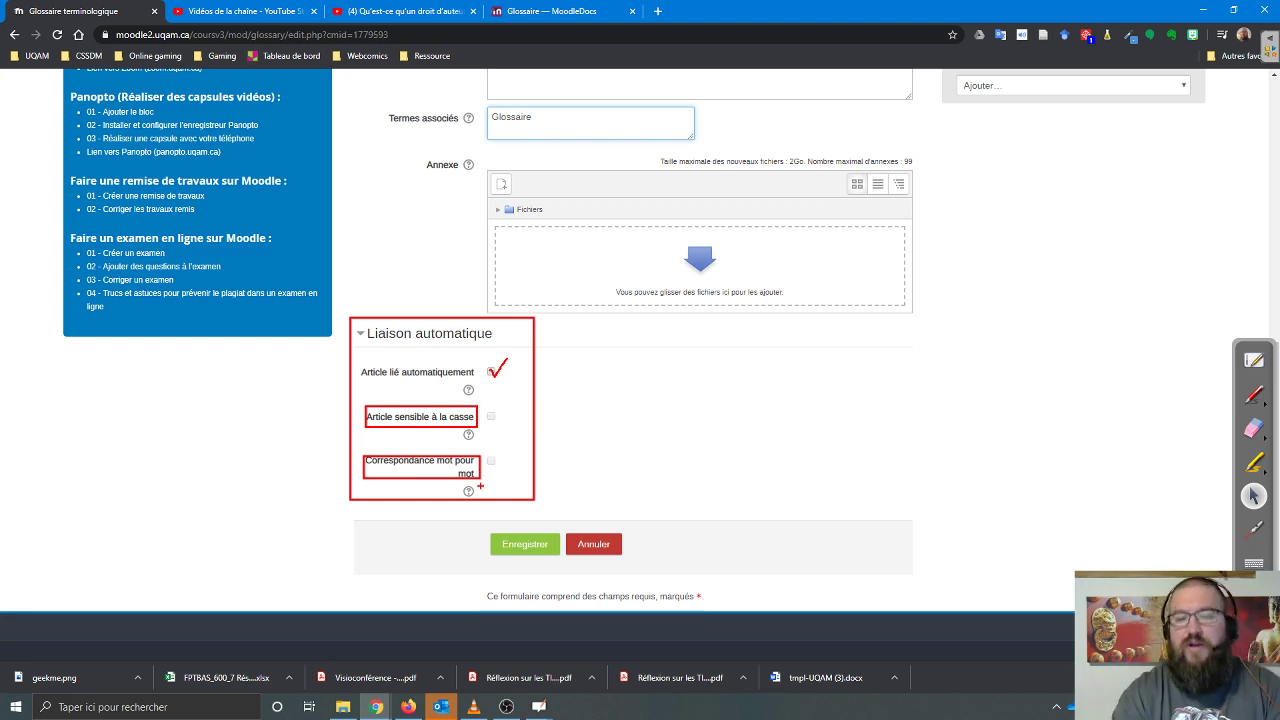
{"action": "key", "text": "ctrl+shift+c"}
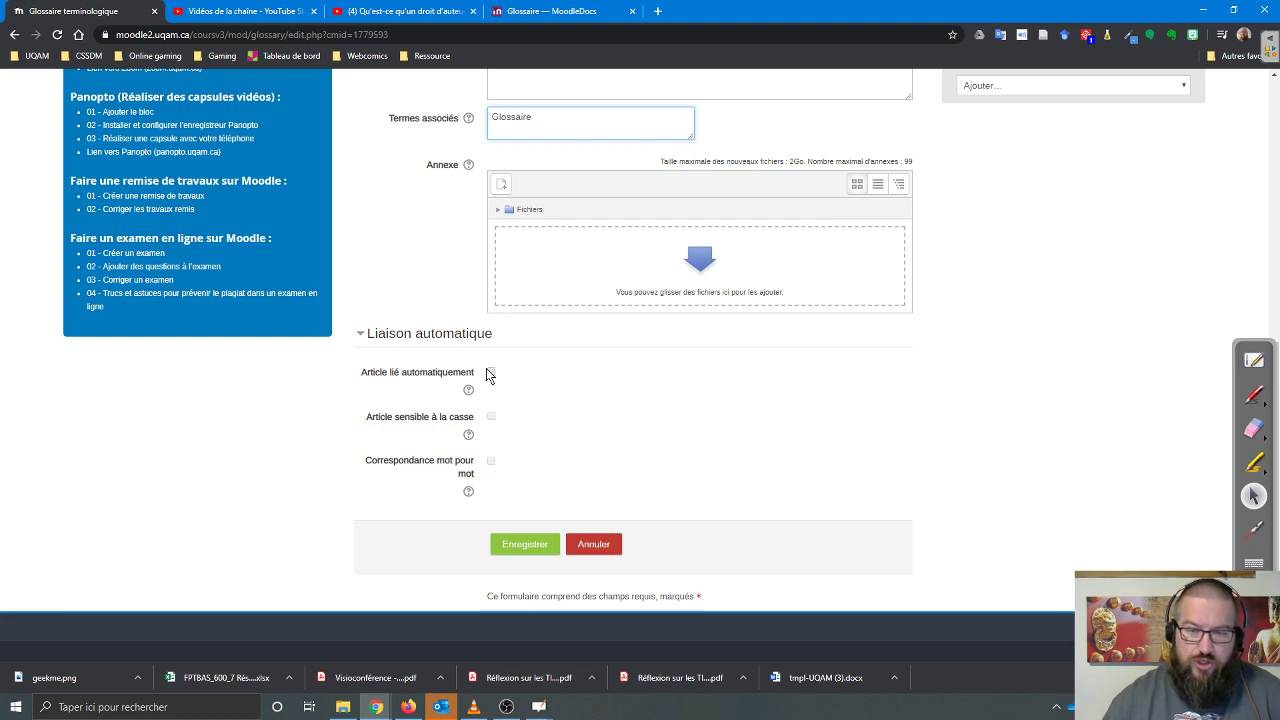
- Enable Article lié automatiquement and Correspondance mot pour mot for the article, and save it
{"action": "left_click", "coordinate": [495, 397]}
{"action": "left_click", "coordinate": [491, 373]}
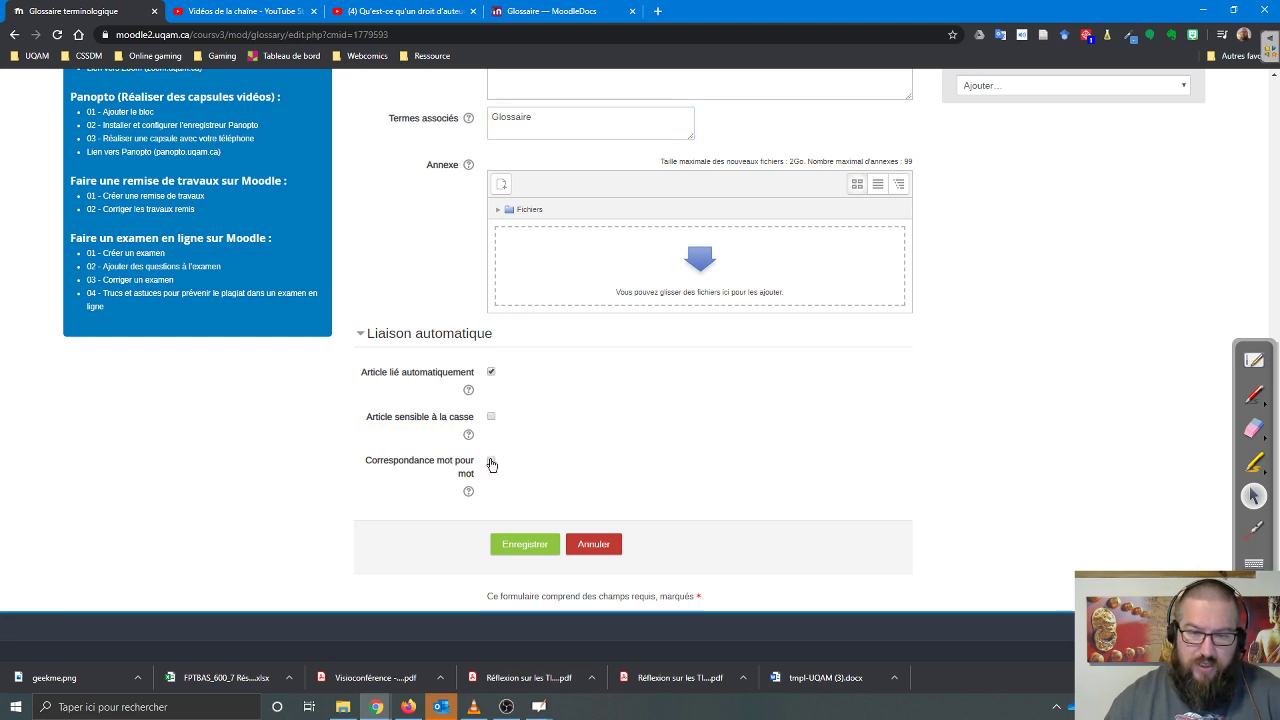
{"action": "left_click", "coordinate": [490, 461]}
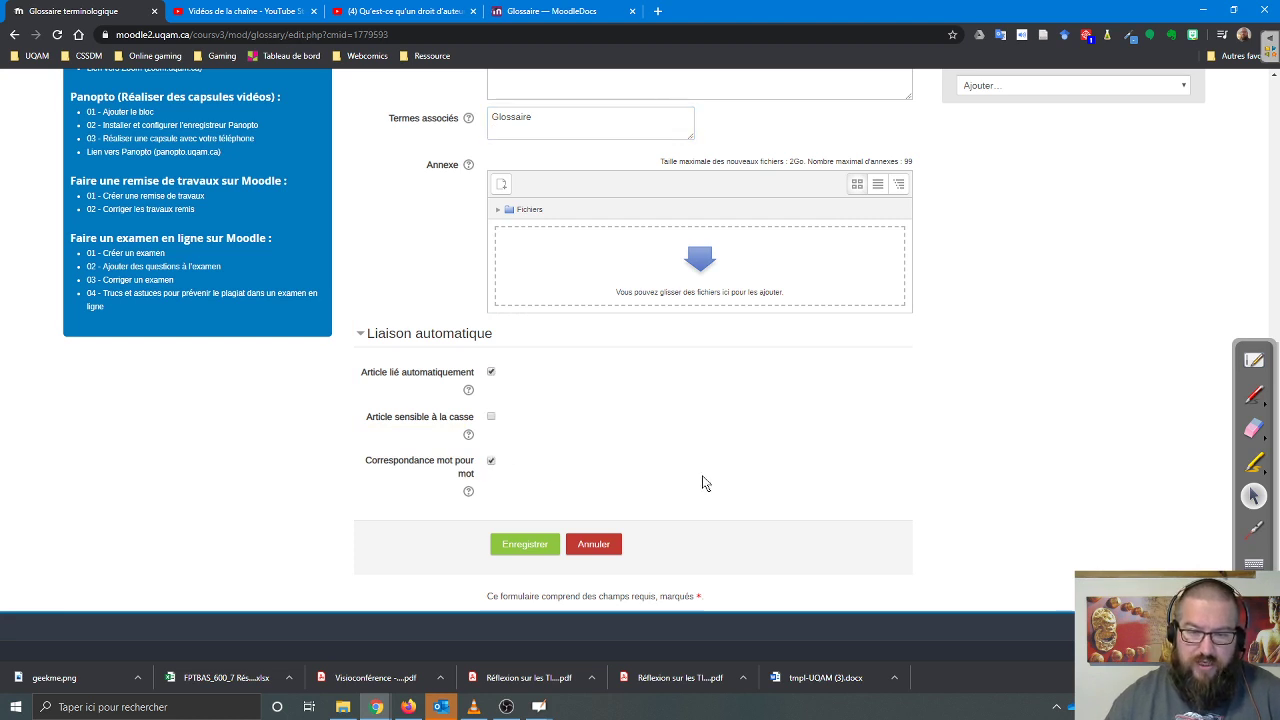
{"action": "left_click", "coordinate": [525, 544]}
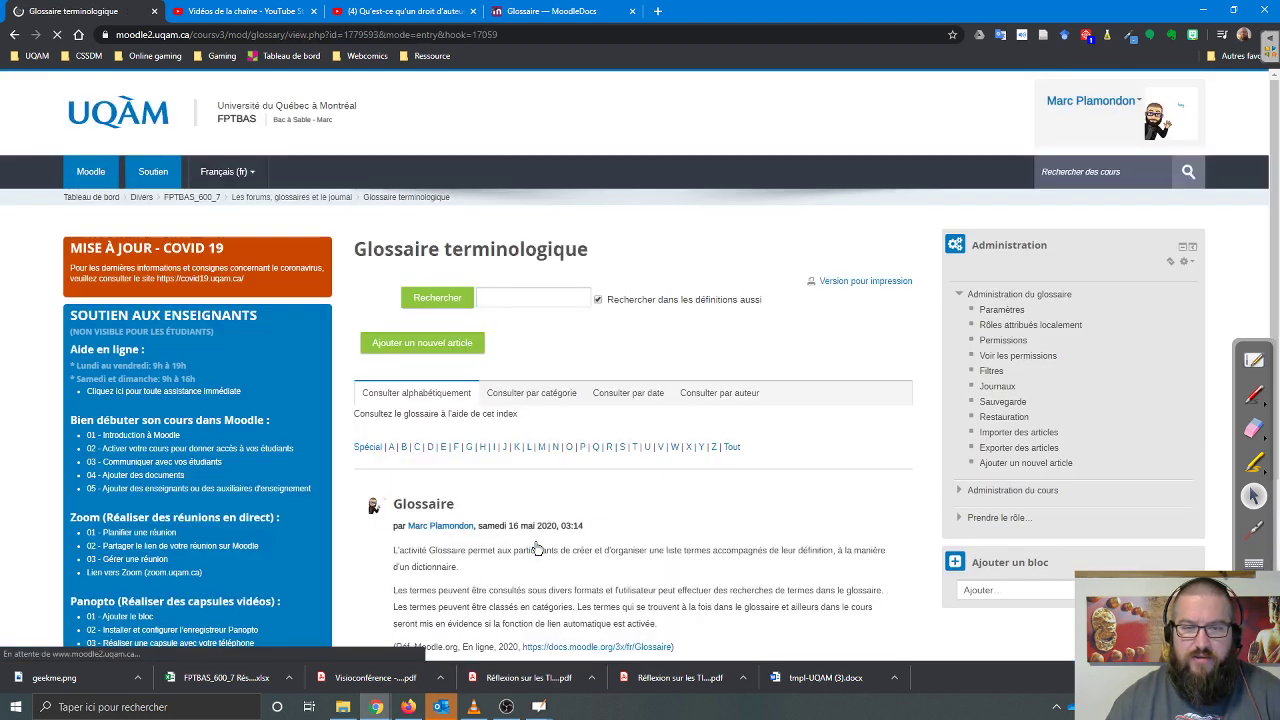
{"action": "scroll", "coordinate": [533, 500], "scroll_direction": "down", "scroll_amount": 3}
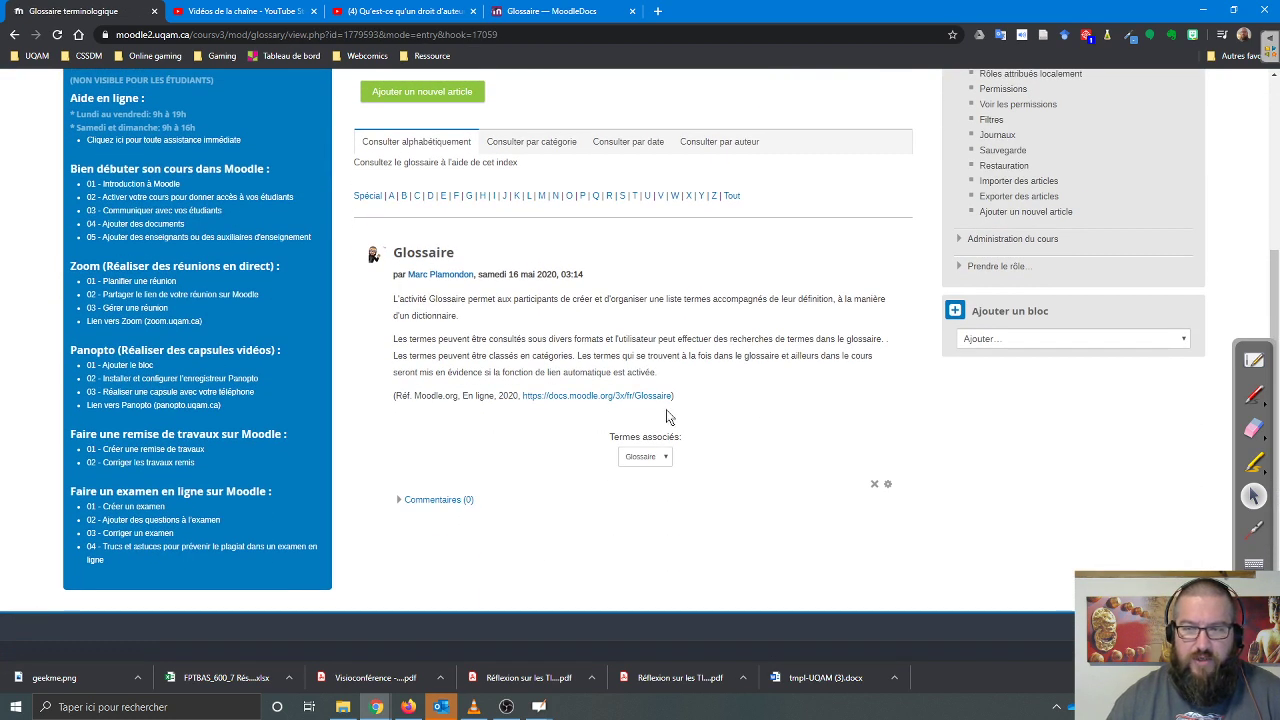
- Return to the FPTBAS_600_7 course and add an Étiquette resource to the section "Les forums, glossaires et le journal"
{"action": "scroll", "coordinate": [701, 489], "scroll_direction": "up", "scroll_amount": 2}
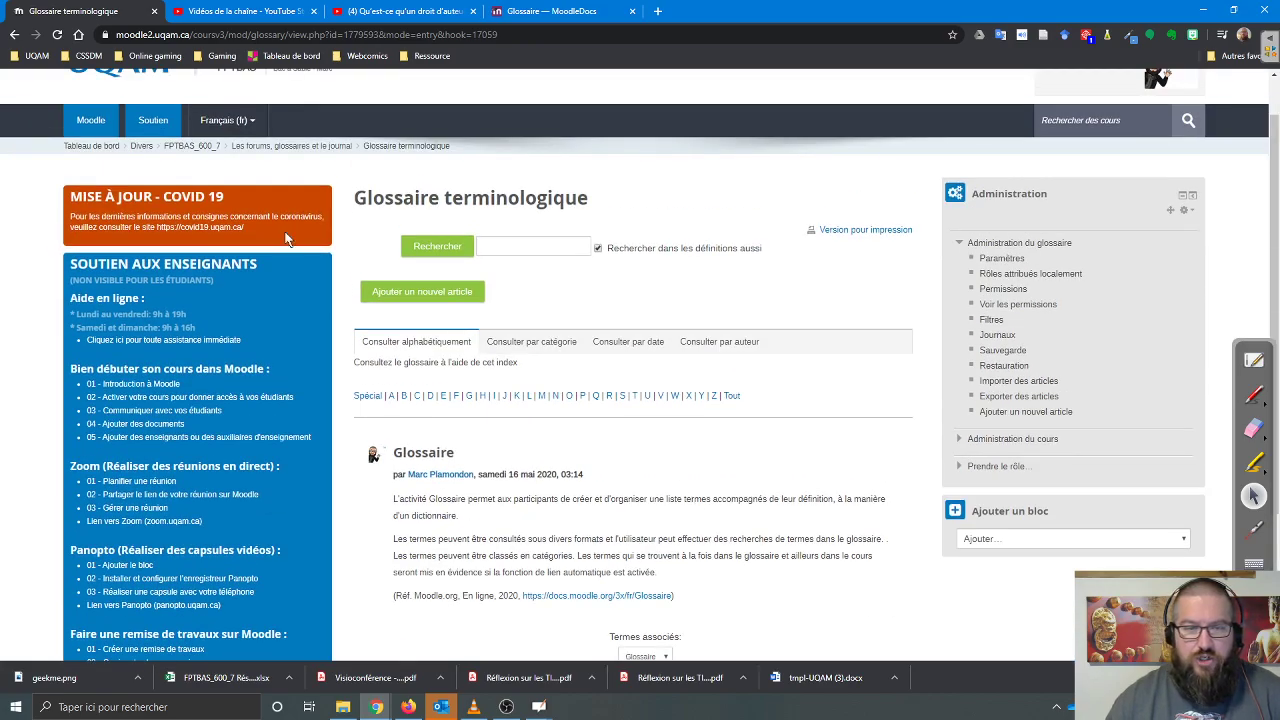
{"action": "left_click", "coordinate": [185, 150]}
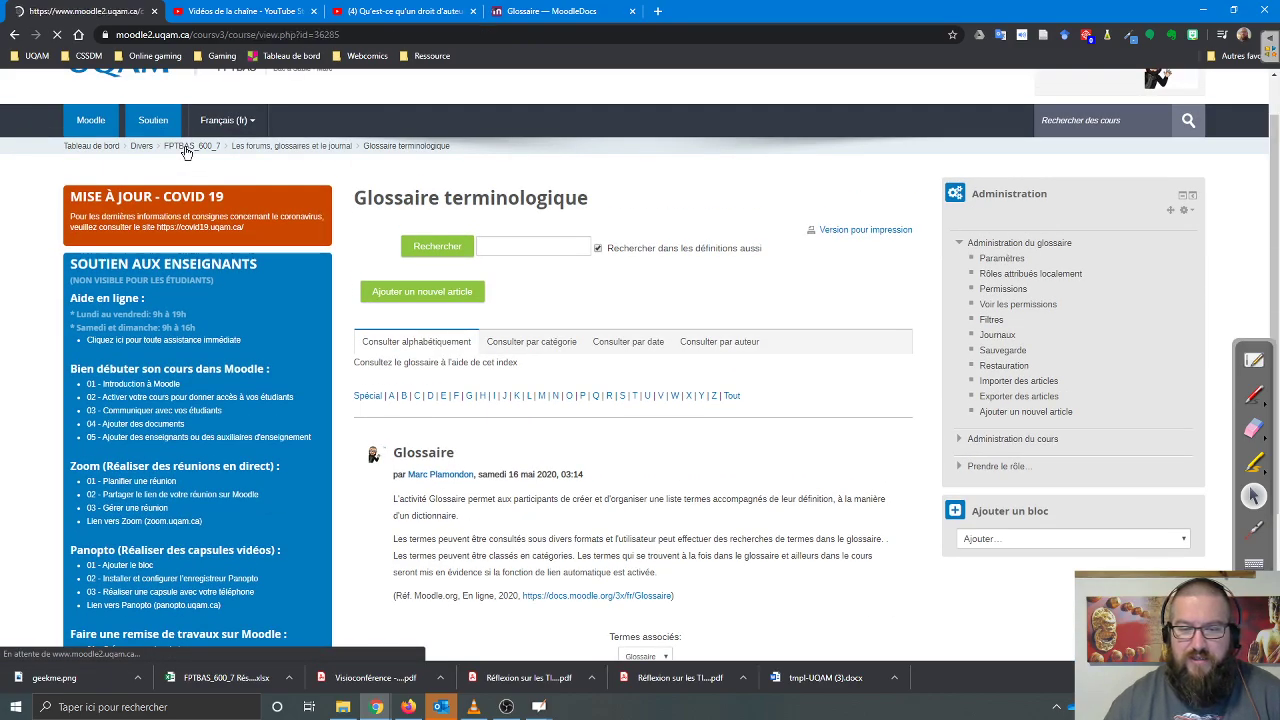
{"action": "scroll", "coordinate": [373, 228], "scroll_direction": "down", "scroll_amount": 5}
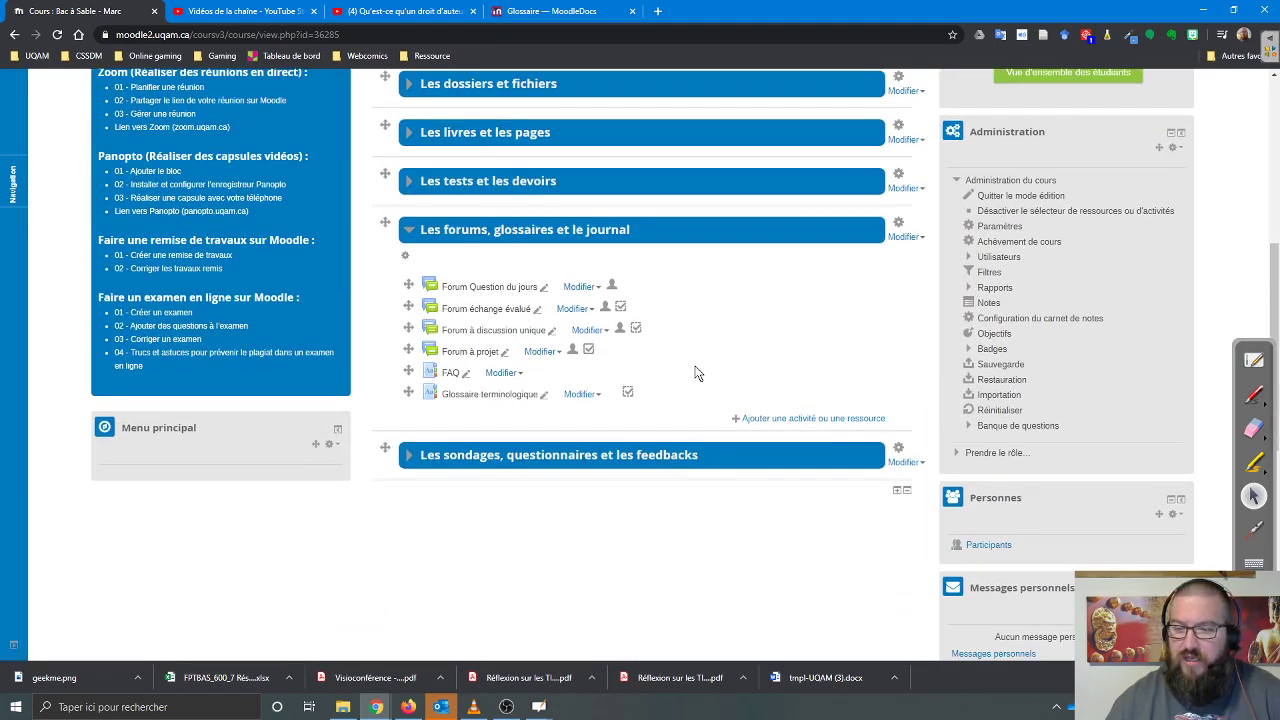
{"action": "left_click", "coordinate": [773, 418]}
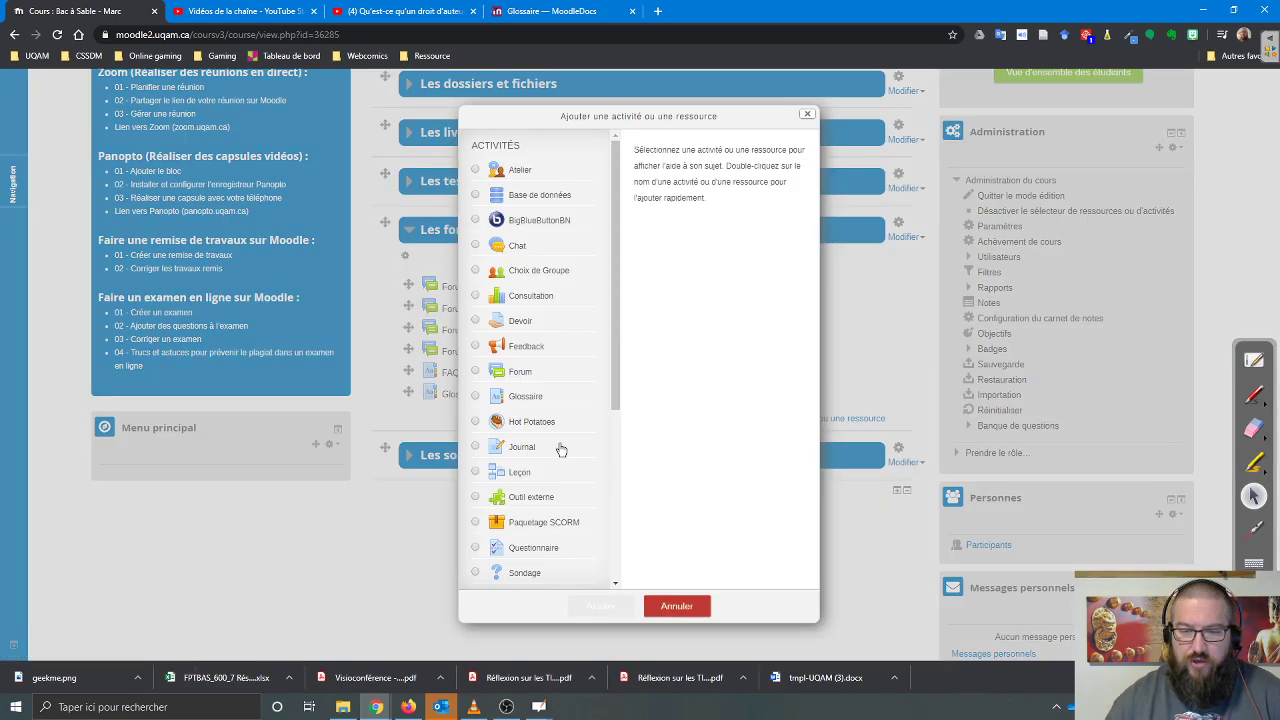
{"action": "scroll", "coordinate": [541, 251], "scroll_direction": "down", "scroll_amount": 1}
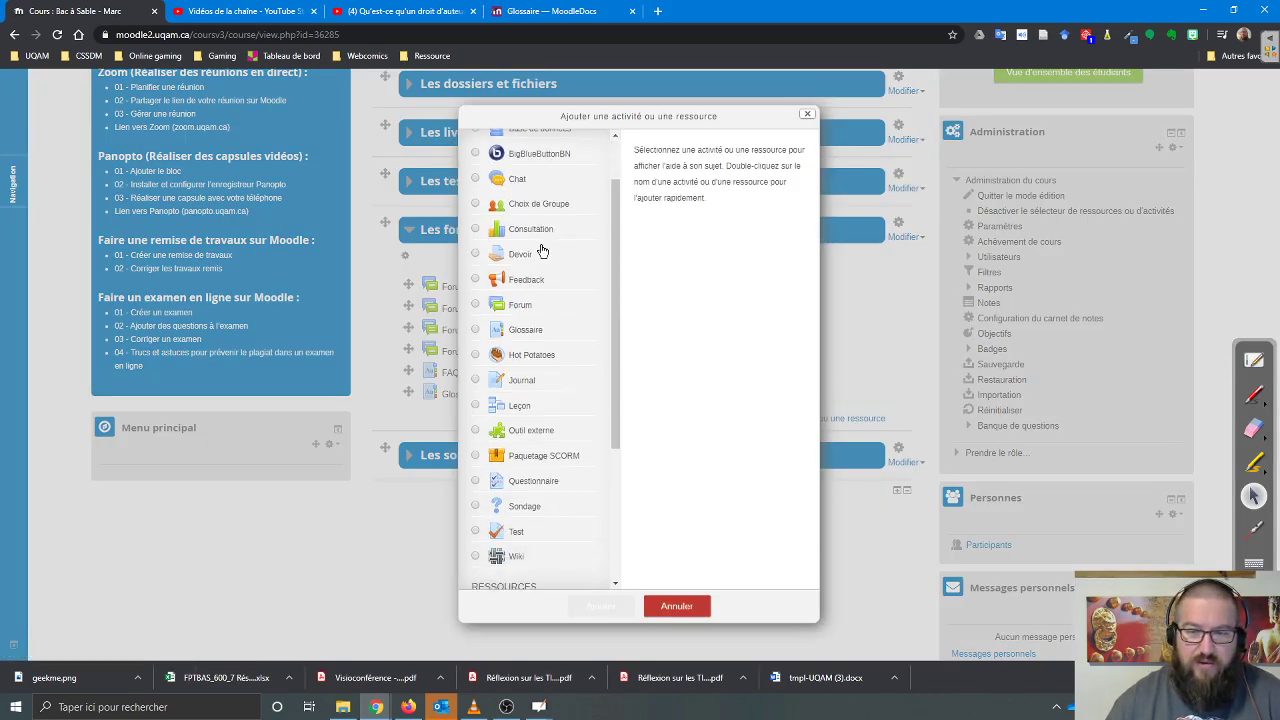
{"action": "scroll", "coordinate": [543, 351], "scroll_direction": "down", "scroll_amount": 3}
{"action": "left_click", "coordinate": [525, 421]}
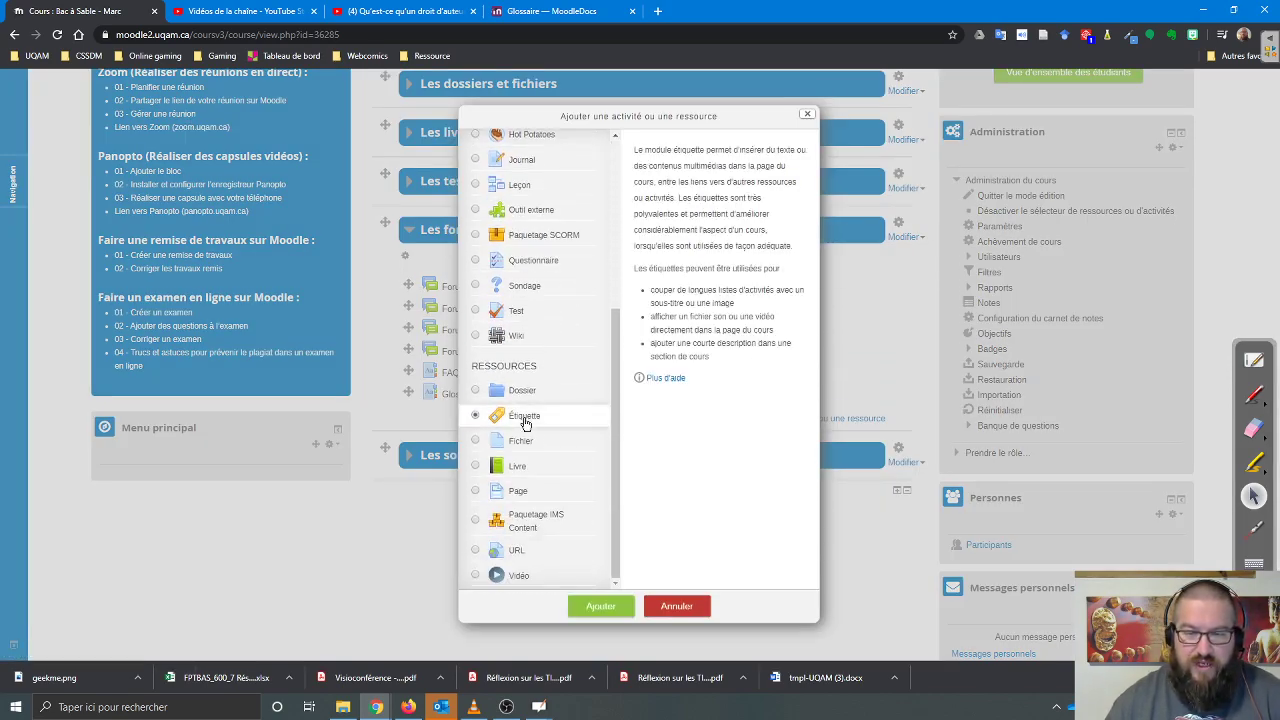
{"action": "left_click", "coordinate": [601, 606]}
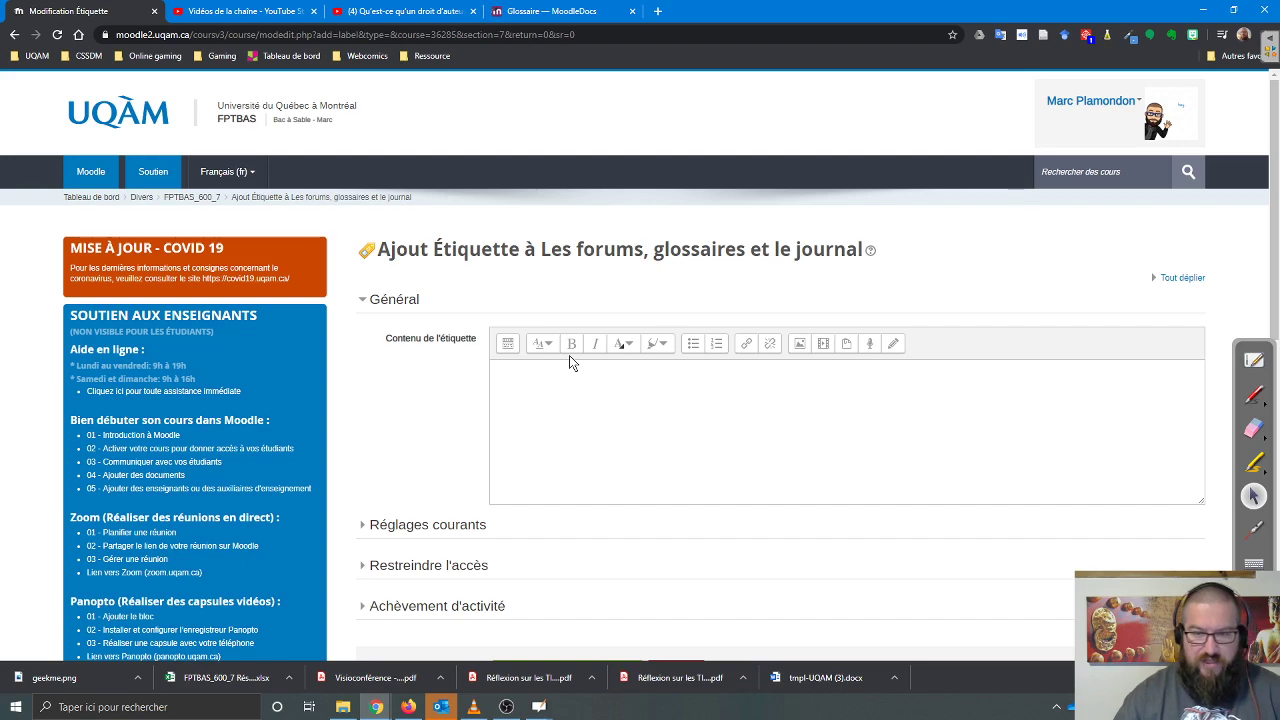
- Enter "Démonstration de lien automatique dans le glossaire" as the label's content
{"action": "left_click", "coordinate": [547, 388]}
{"action": "type", "text": "D"}
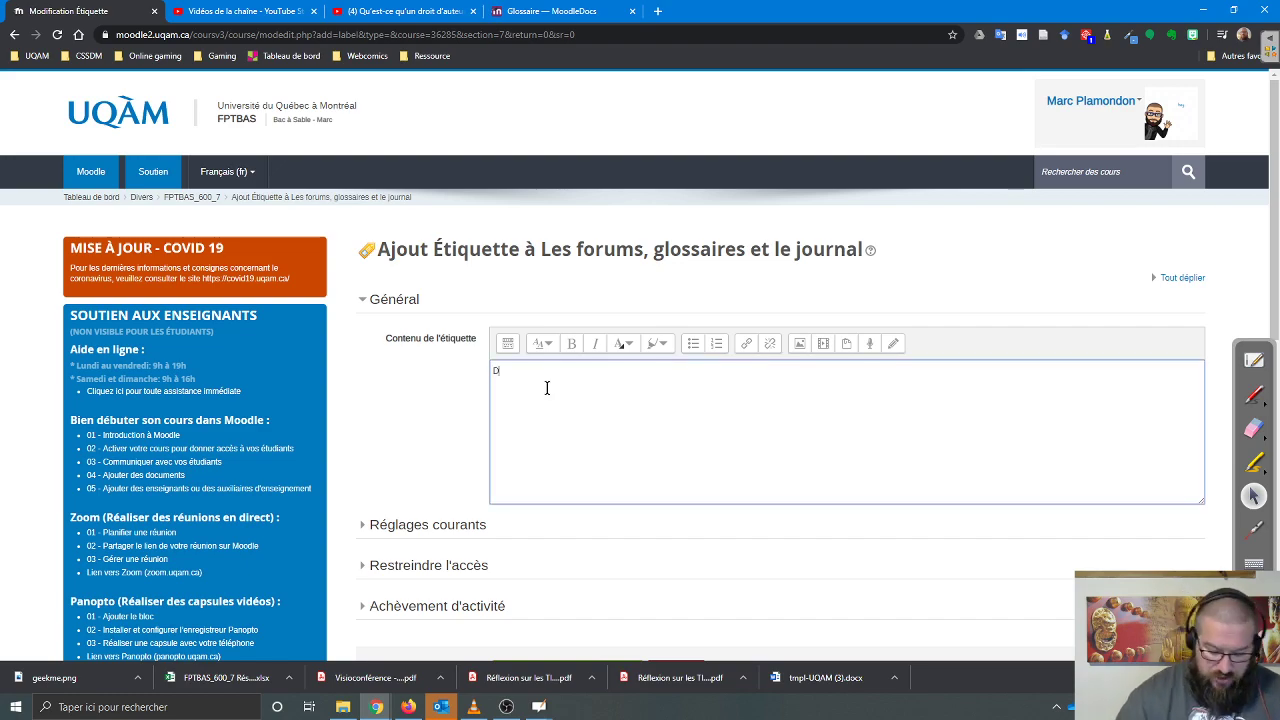
{"action": "type", "text": "émonstratio"}
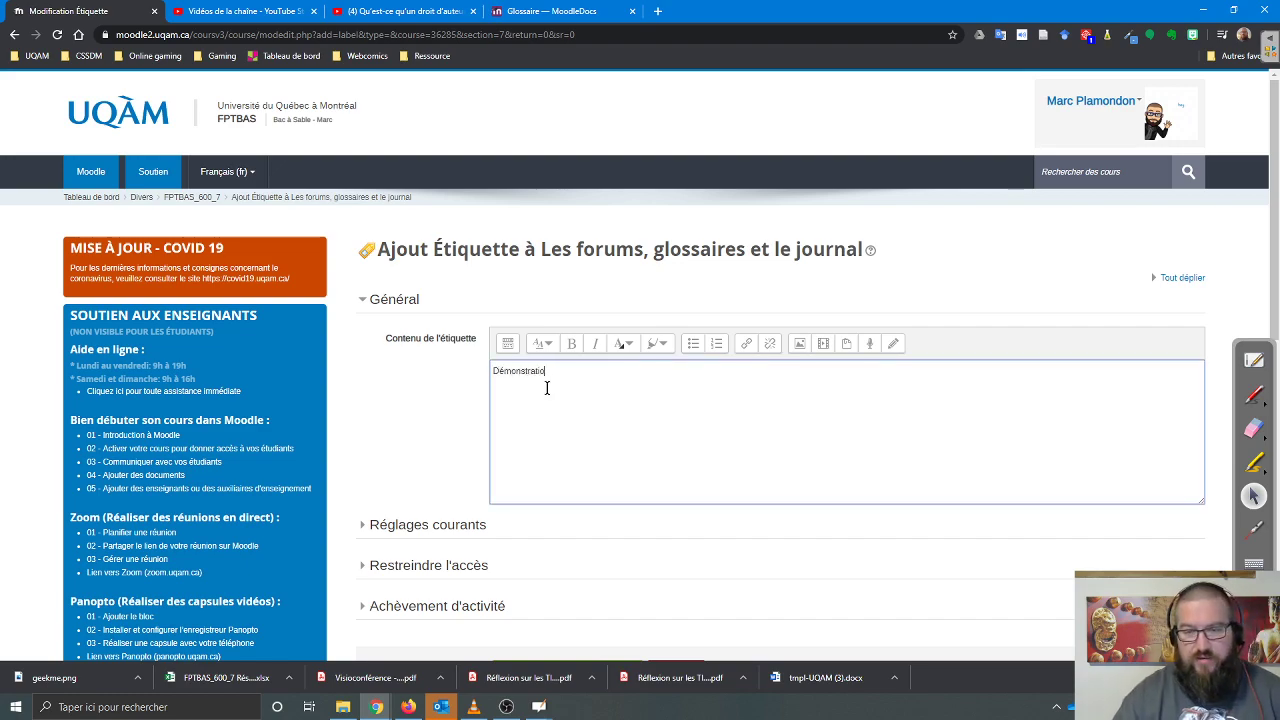
{"action": "type", "text": "n de lien "}
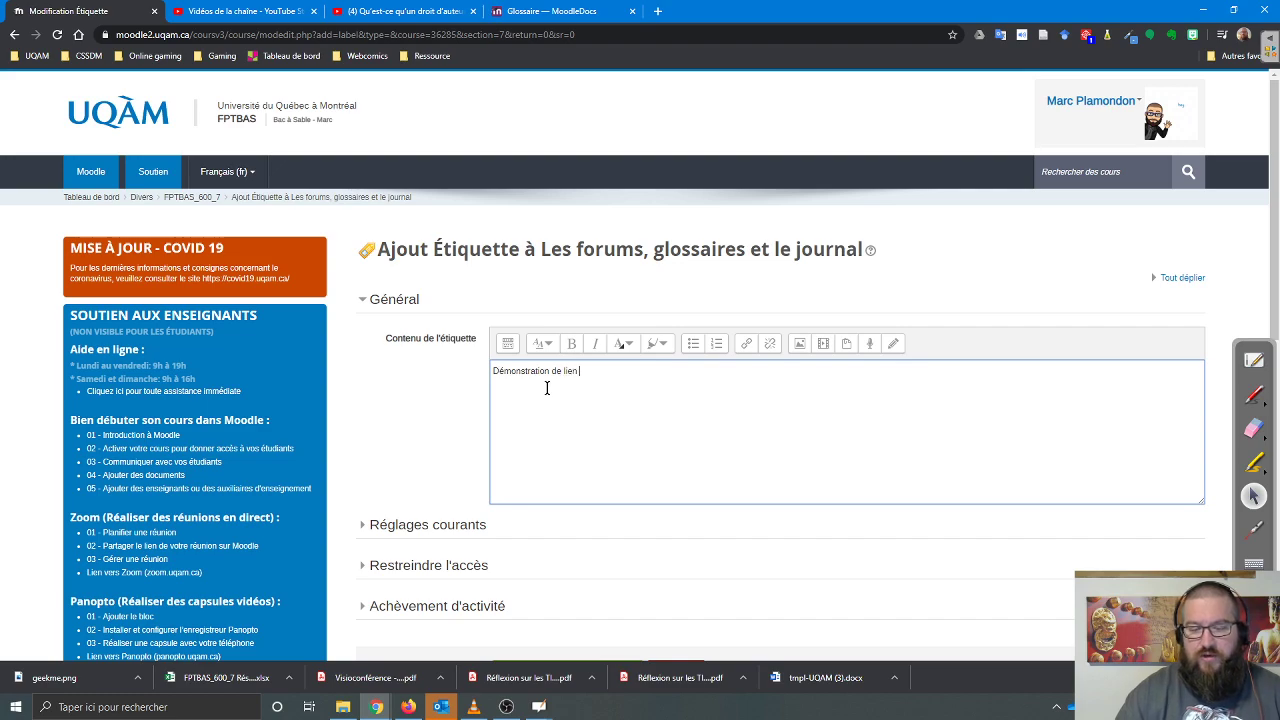
{"action": "type", "text": "automatique dan"}
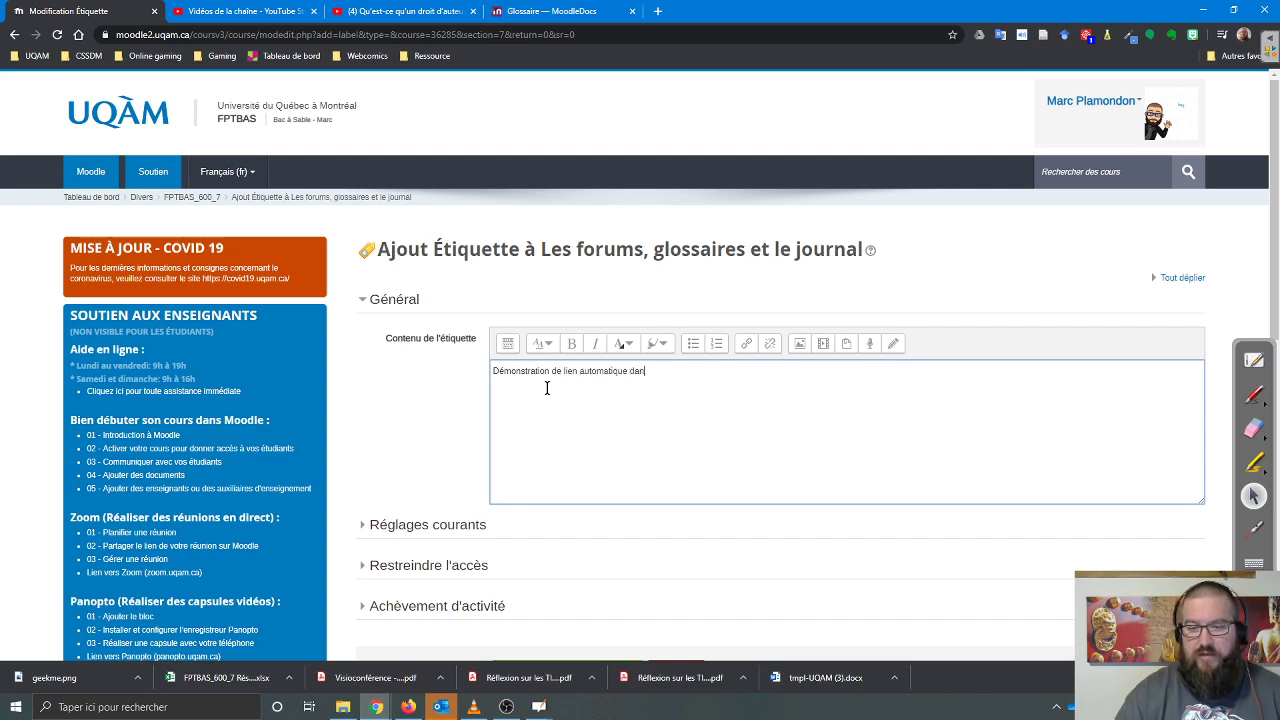
{"action": "type", "text": "s le glossaire"}
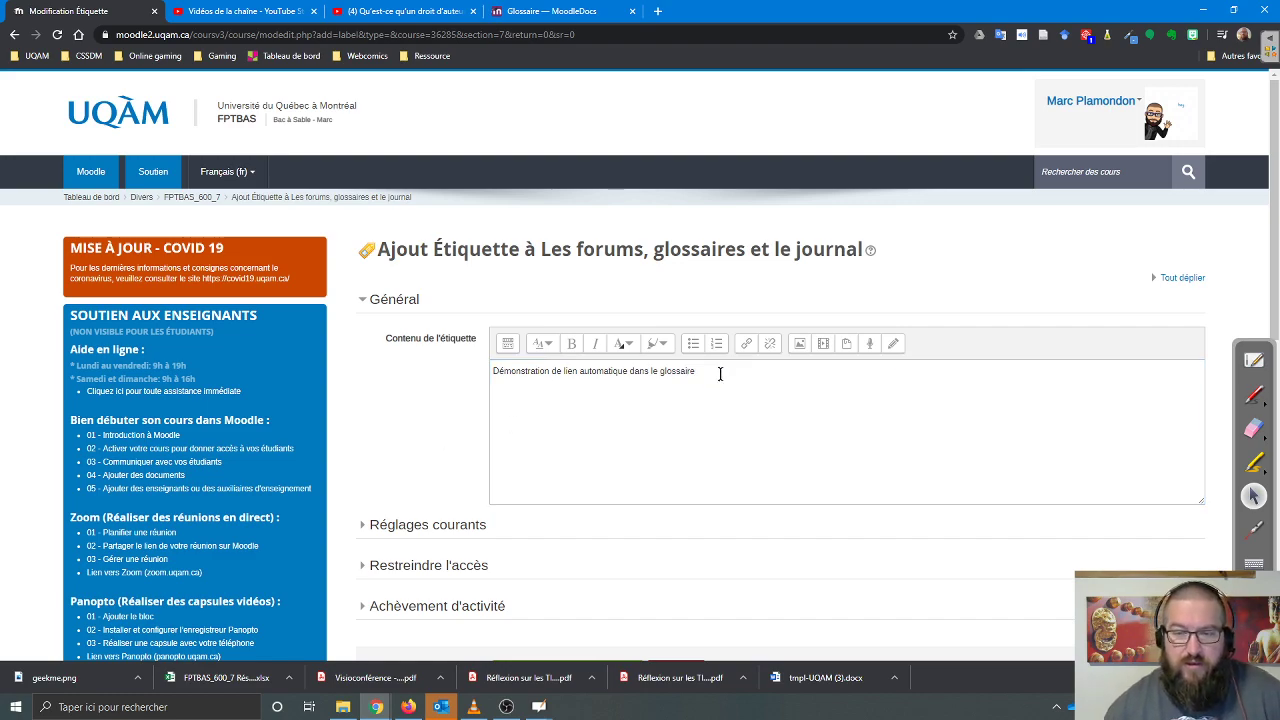
- Make the whole label text bold and save the label, returning to the course
{"action": "left_click_drag", "start_coordinate": [717, 371], "coordinate": [457, 372]}
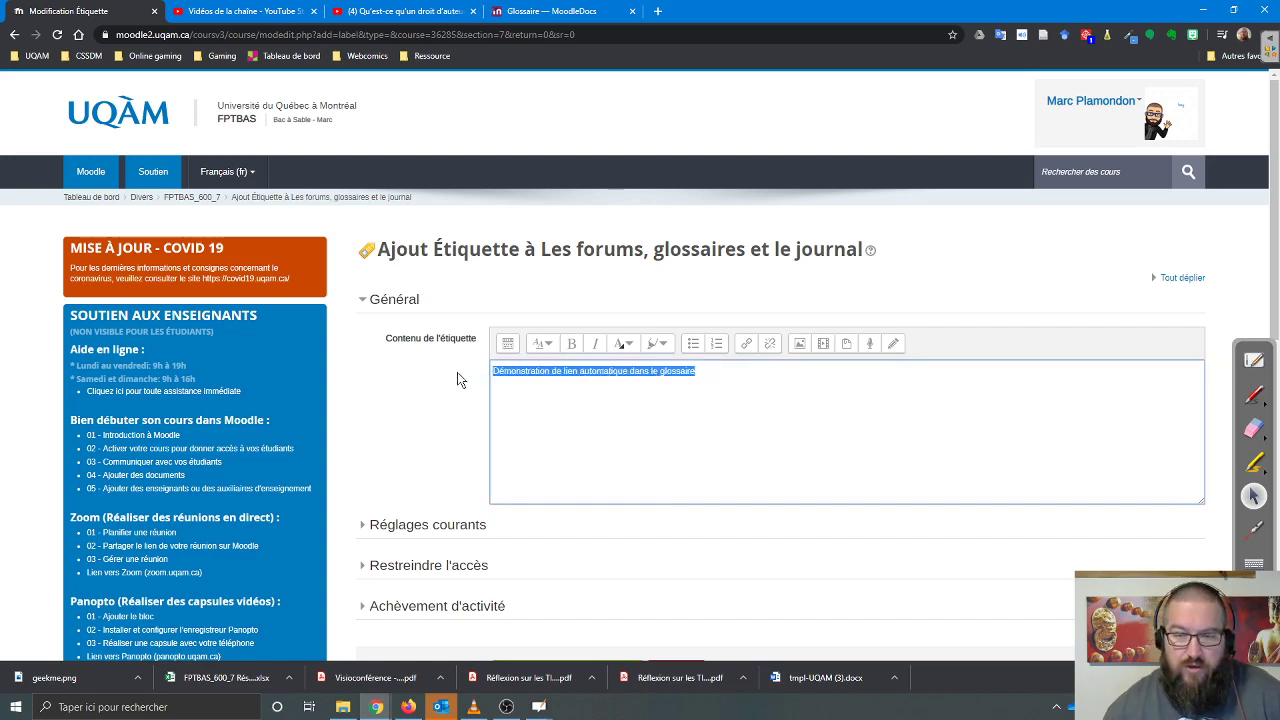
{"action": "left_click", "coordinate": [621, 457]}
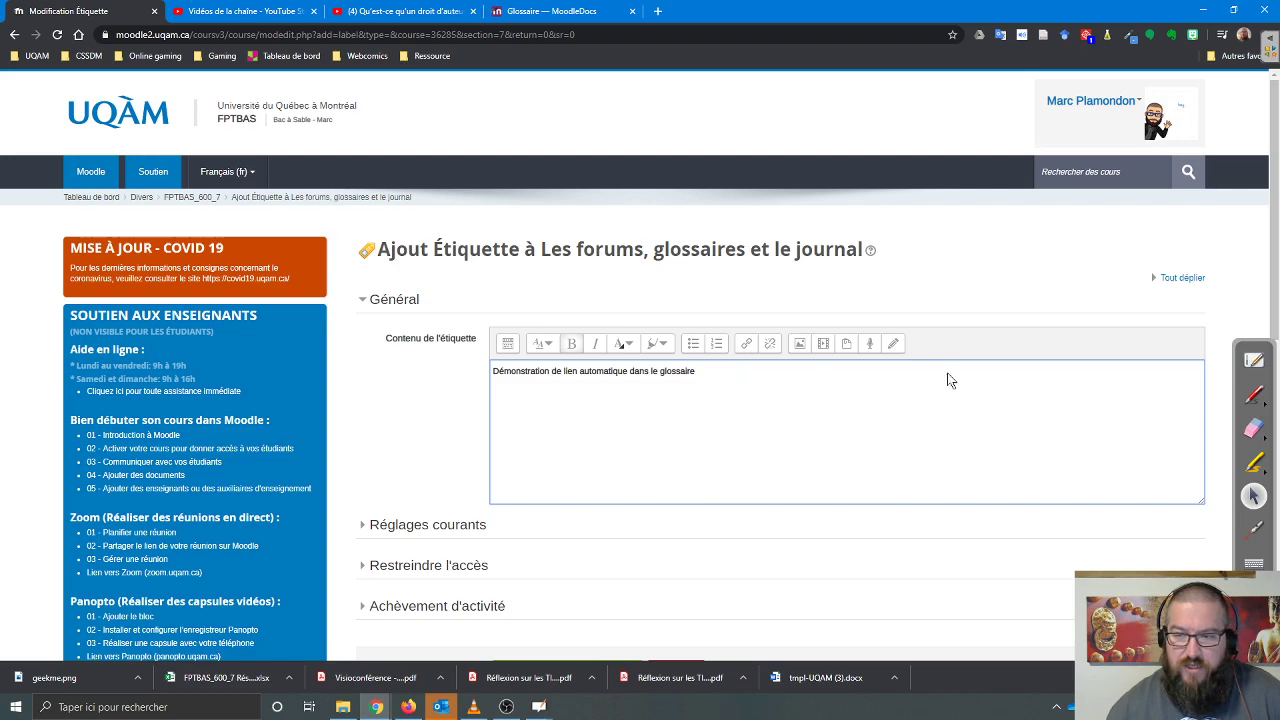
{"action": "scroll", "coordinate": [750, 547], "scroll_direction": "down", "scroll_amount": 3}
{"action": "left_click", "coordinate": [585, 340]}
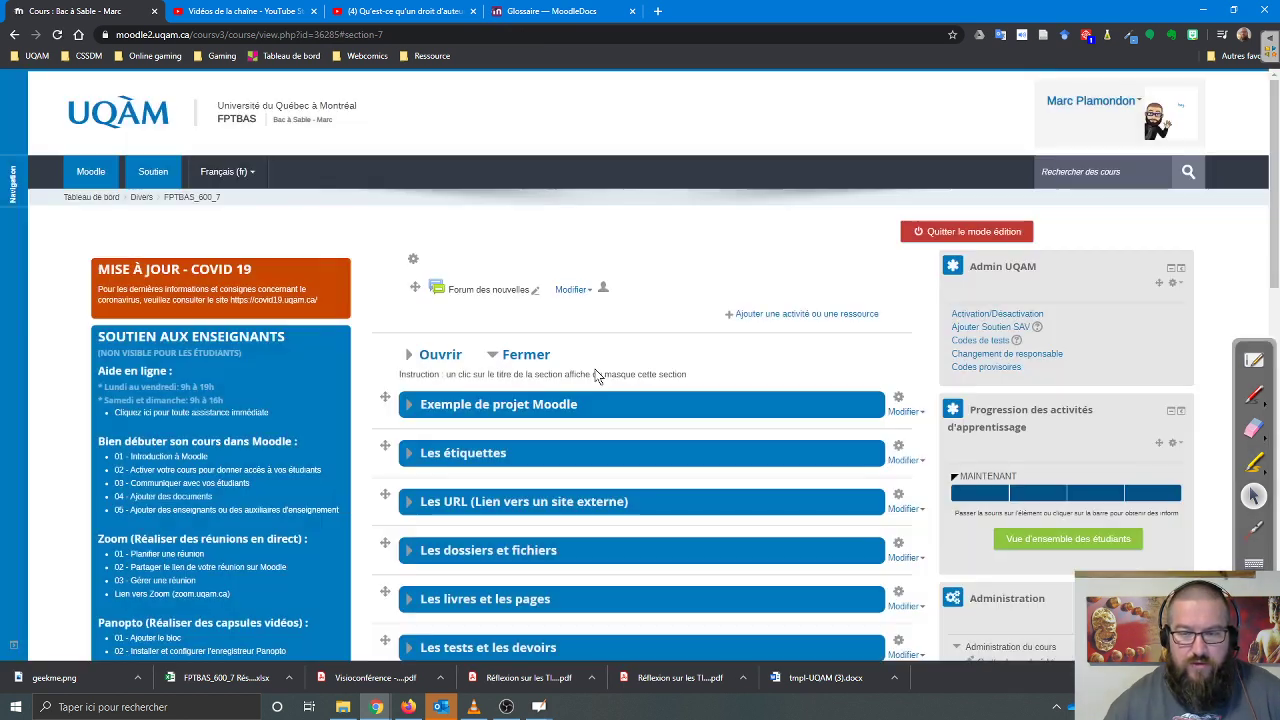
- Indent the new label one level to the right and check the definition behind its automatic "glossaire" link
{"action": "scroll", "coordinate": [455, 420], "scroll_direction": "down", "scroll_amount": 4}
{"action": "left_click", "coordinate": [456, 508]}
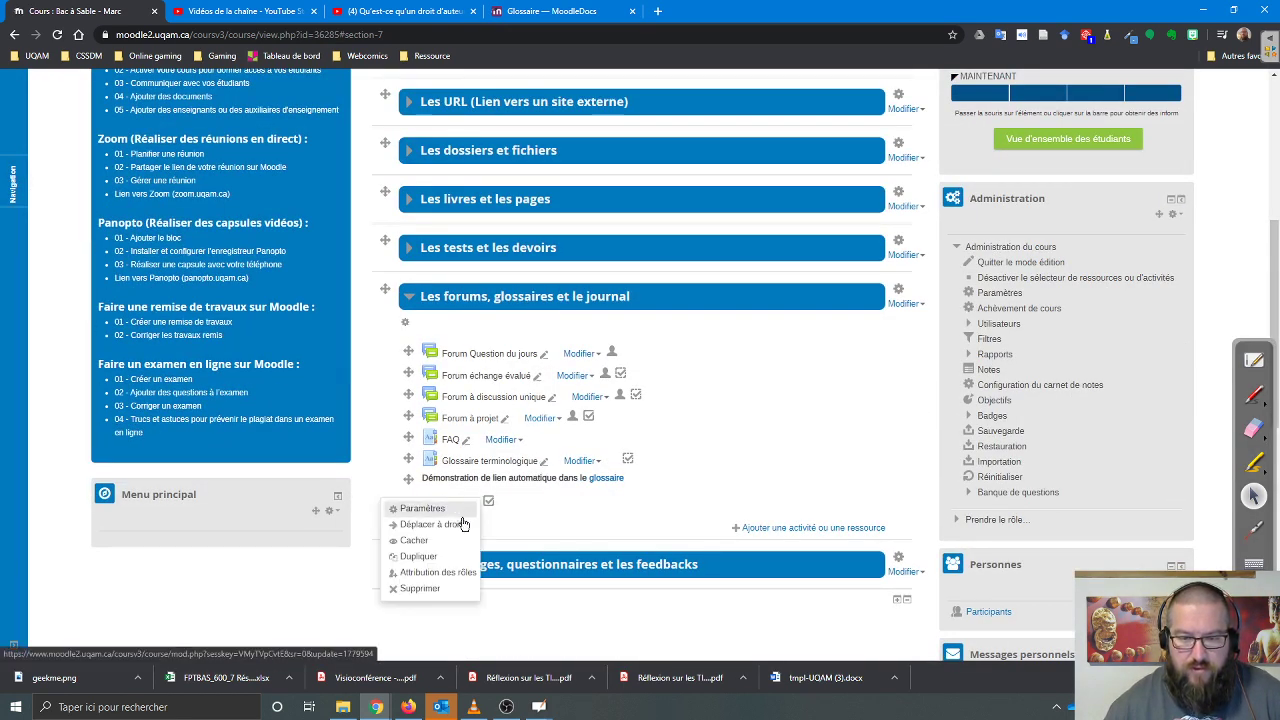
{"action": "left_click", "coordinate": [444, 525]}
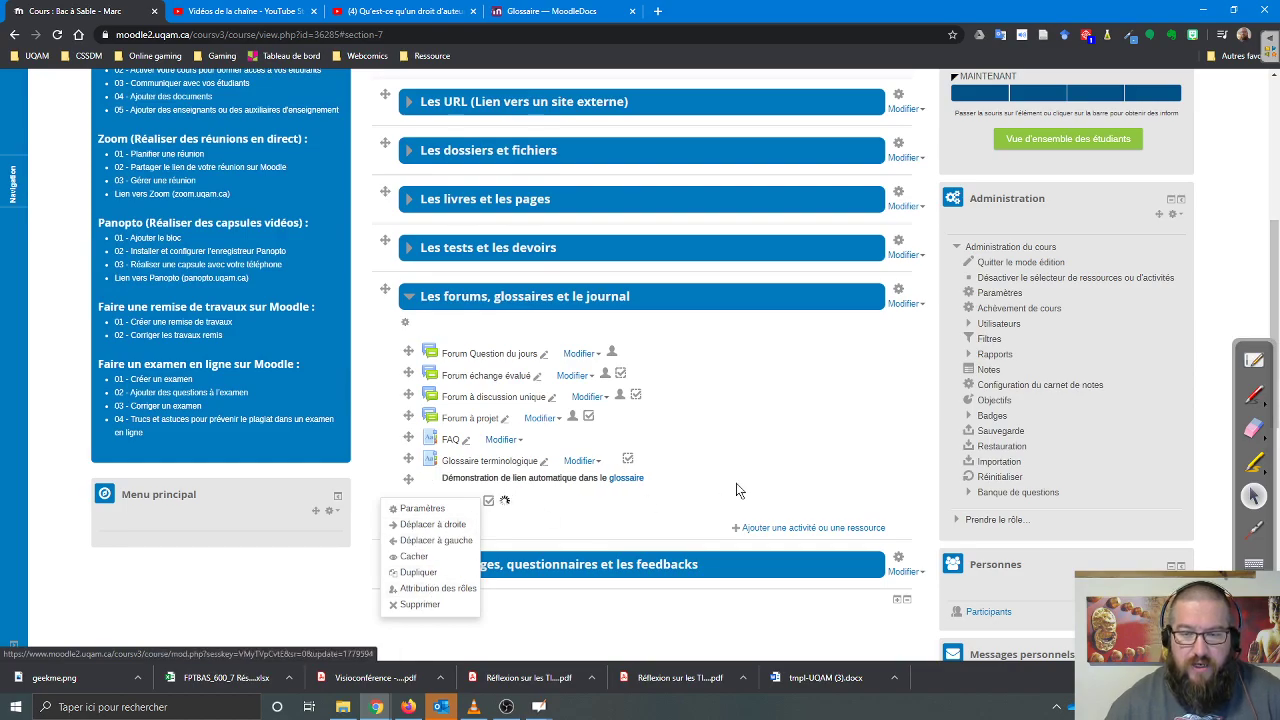
{"action": "left_click", "coordinate": [640, 482]}
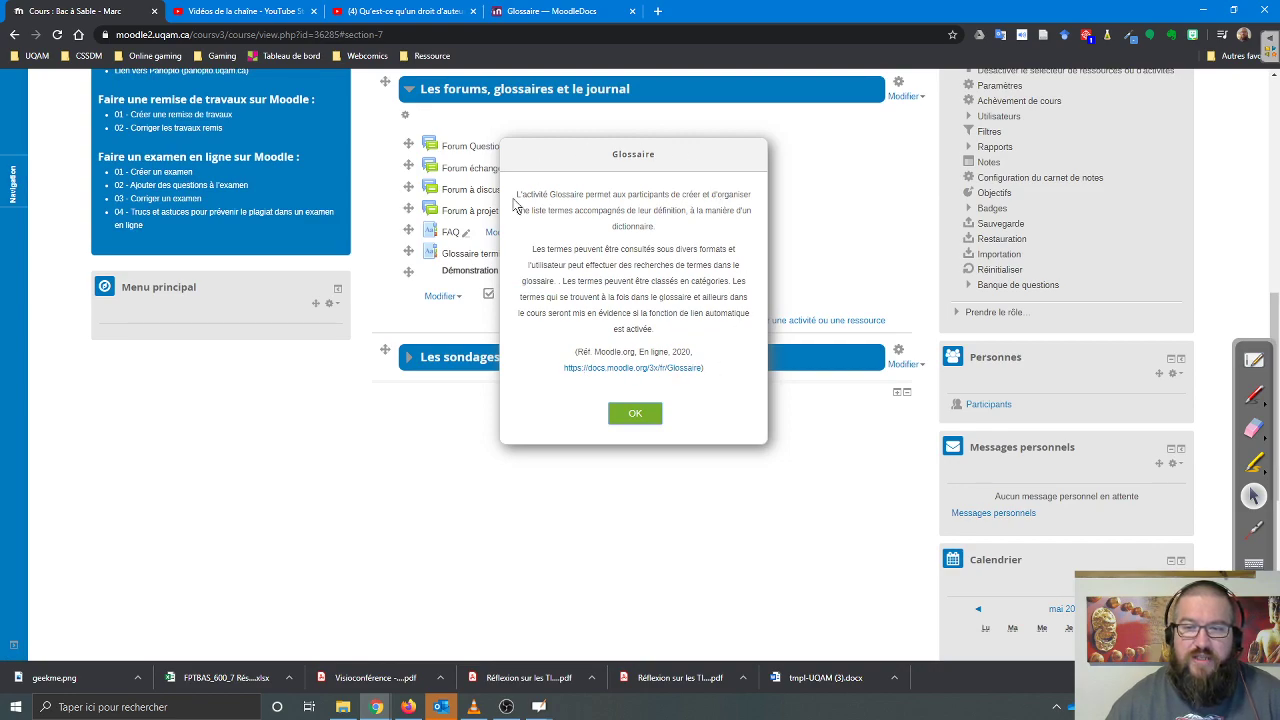
{"action": "left_click", "coordinate": [648, 415]}
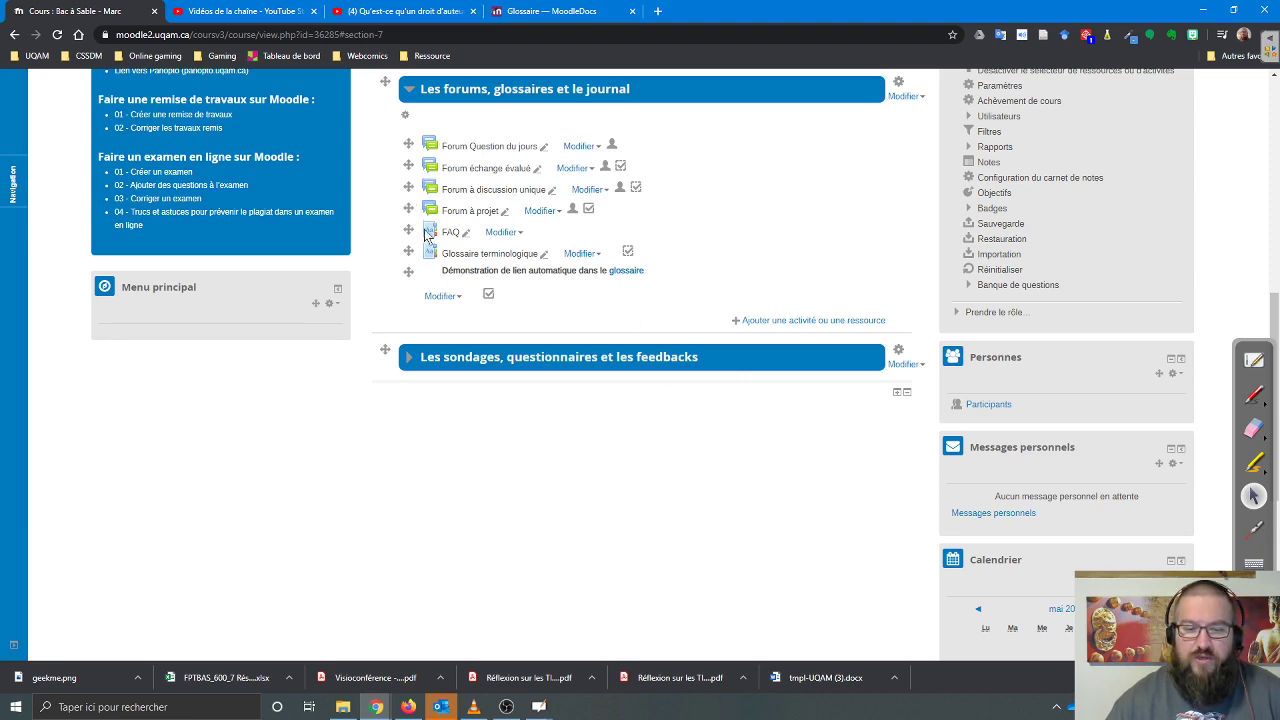
- Switch to the student account's course page in Firefox, reload it and test the label's "glossaire" link
{"action": "left_click", "coordinate": [408, 706]}
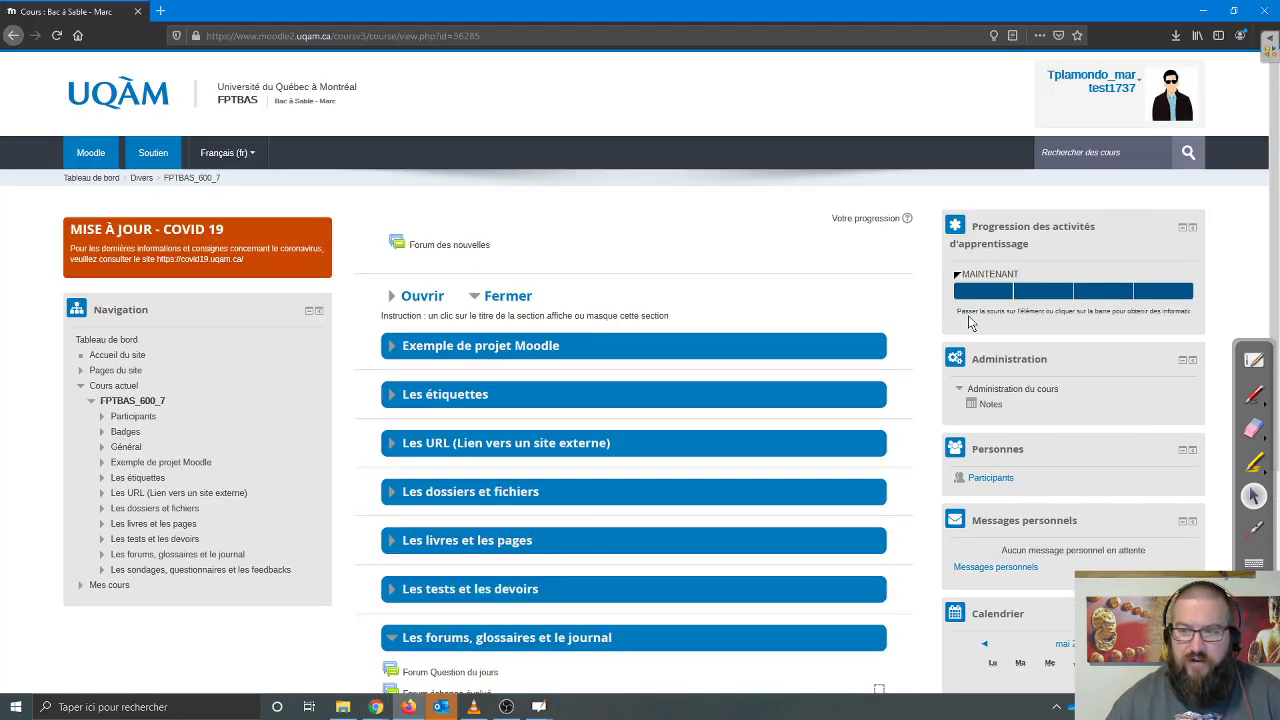
{"action": "scroll", "coordinate": [586, 340], "scroll_direction": "down", "scroll_amount": 3}
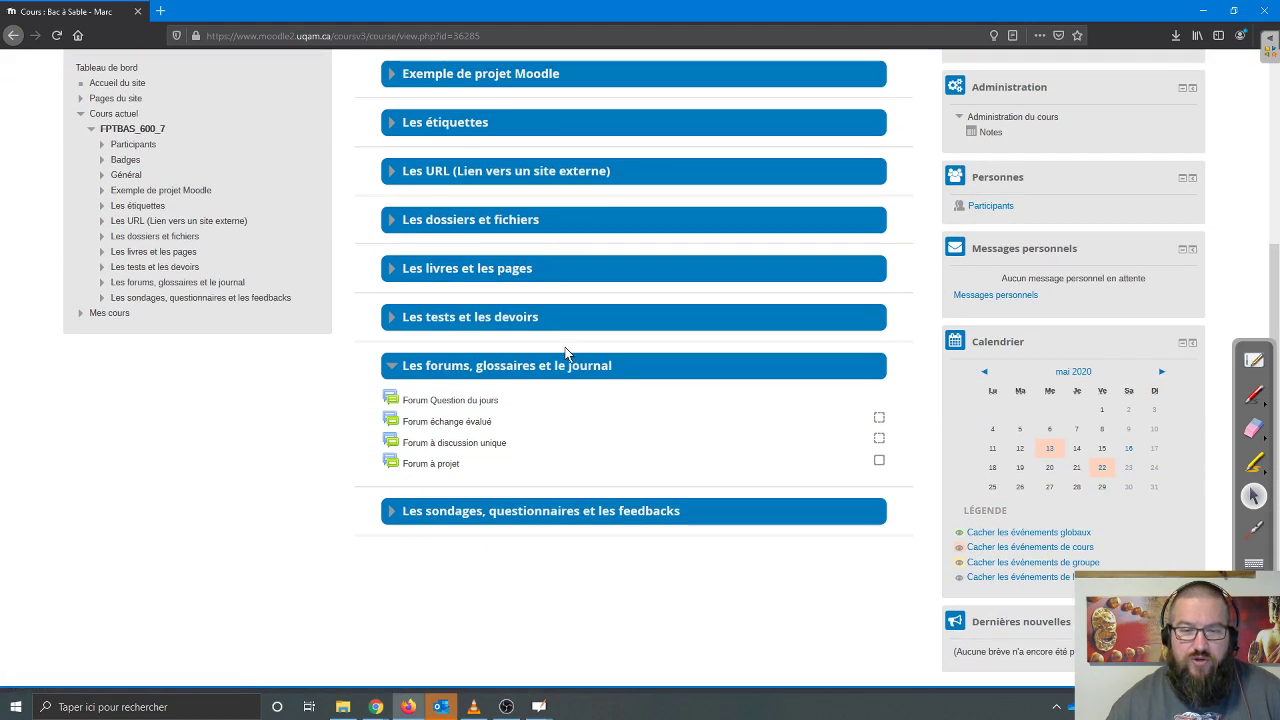
{"action": "left_click", "coordinate": [619, 442]}
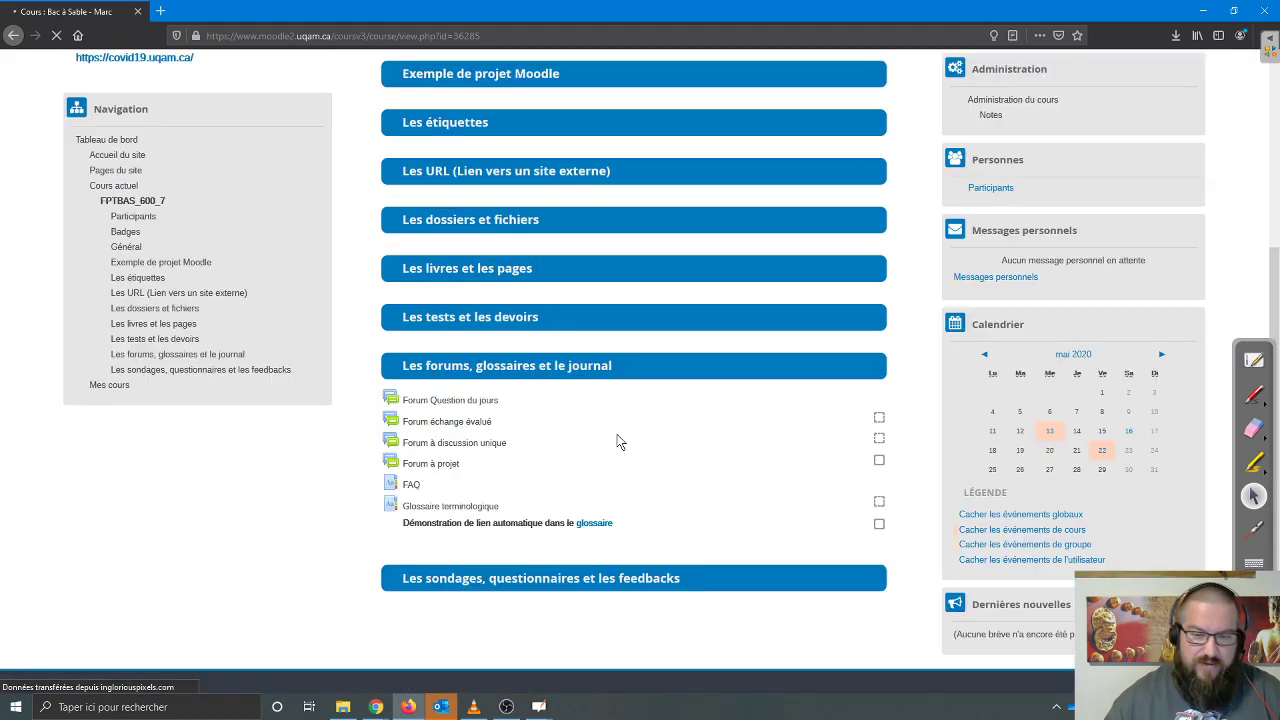
{"action": "left_click", "coordinate": [597, 497]}
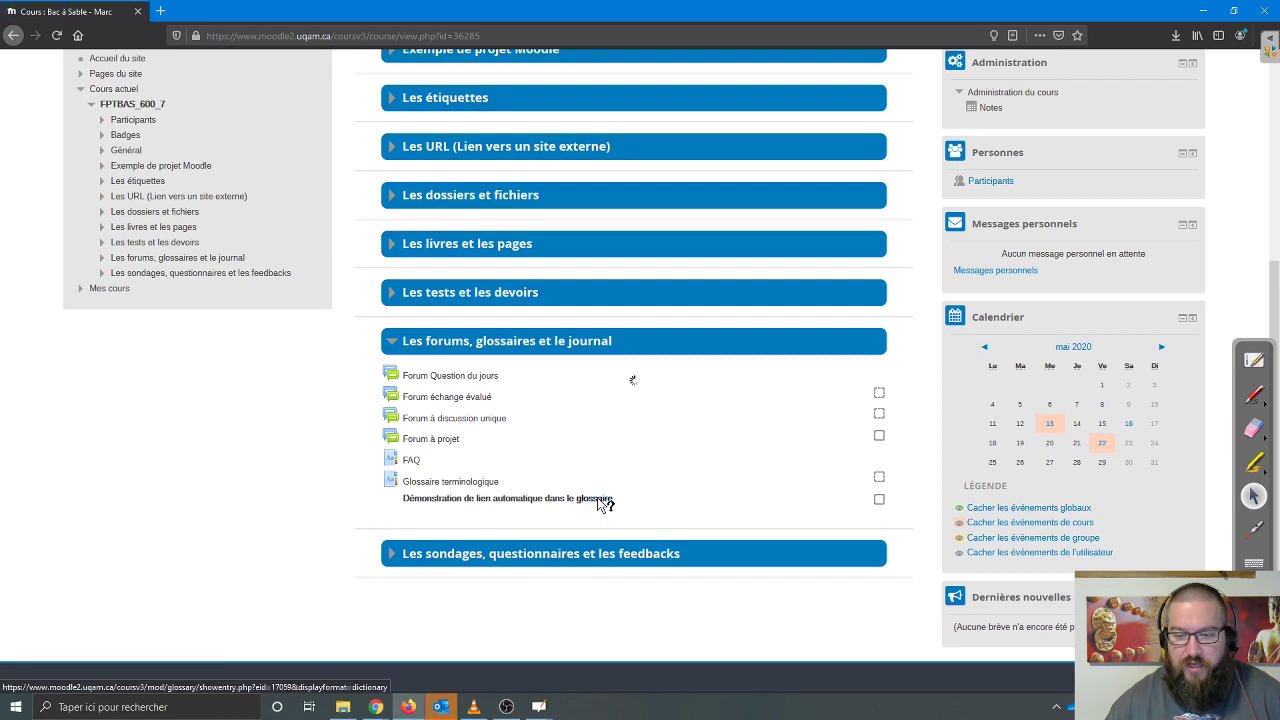
{"action": "left_click", "coordinate": [638, 627]}
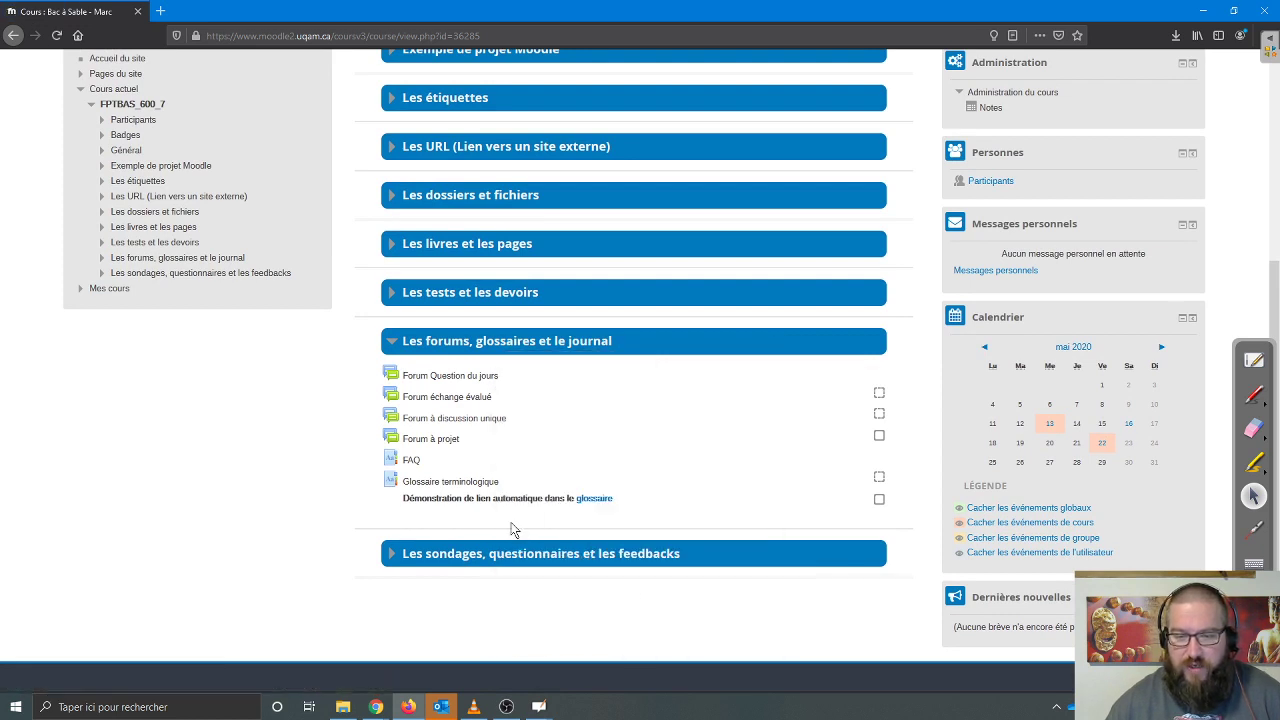
- Open the Glossaire terminologique as the student and start a new article with the concept "Devoir"
{"action": "left_click", "coordinate": [480, 483]}
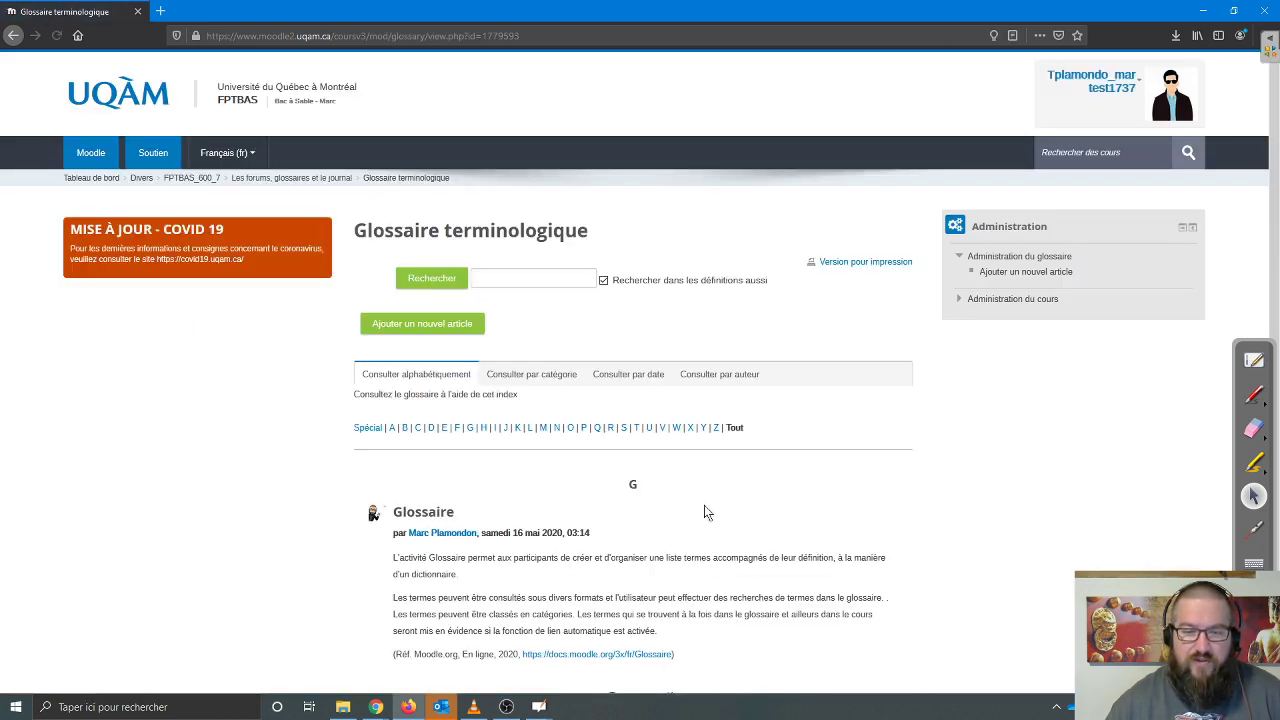
{"action": "scroll", "coordinate": [733, 515], "scroll_direction": "down", "scroll_amount": 2}
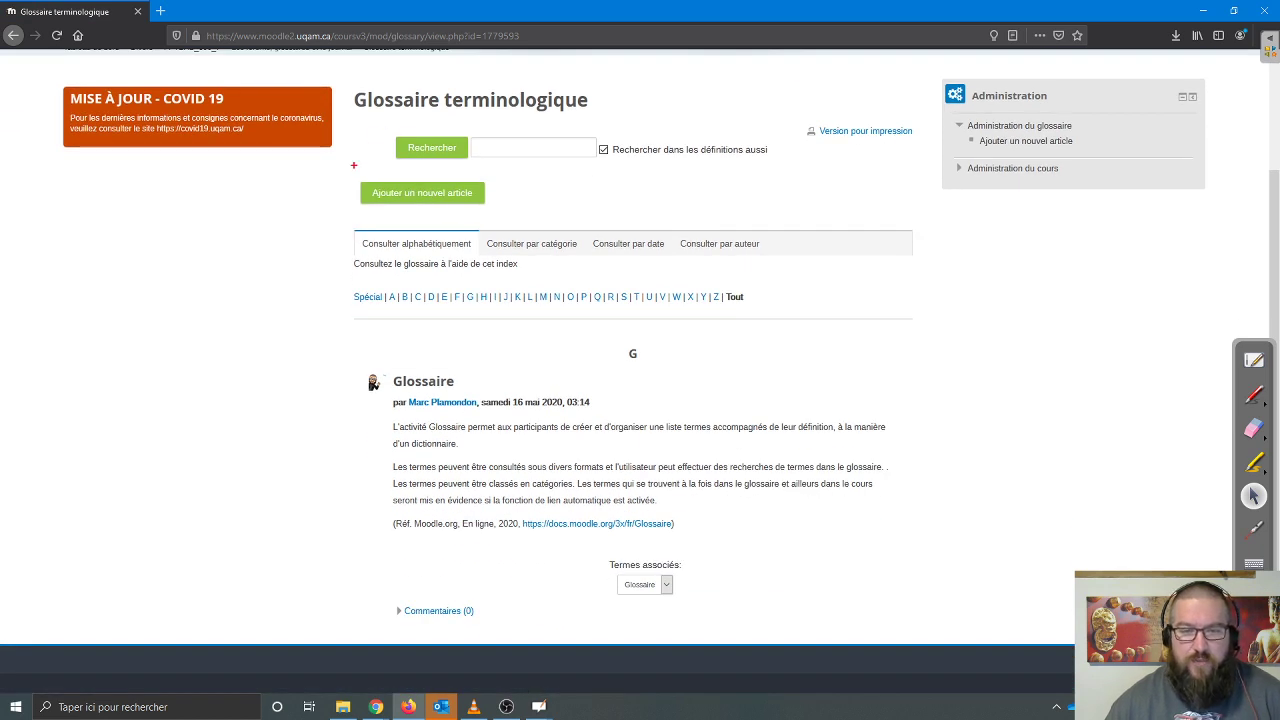
{"action": "left_click_drag", "start_coordinate": [353, 165], "coordinate": [518, 222]}
{"action": "left_click", "coordinate": [713, 248]}
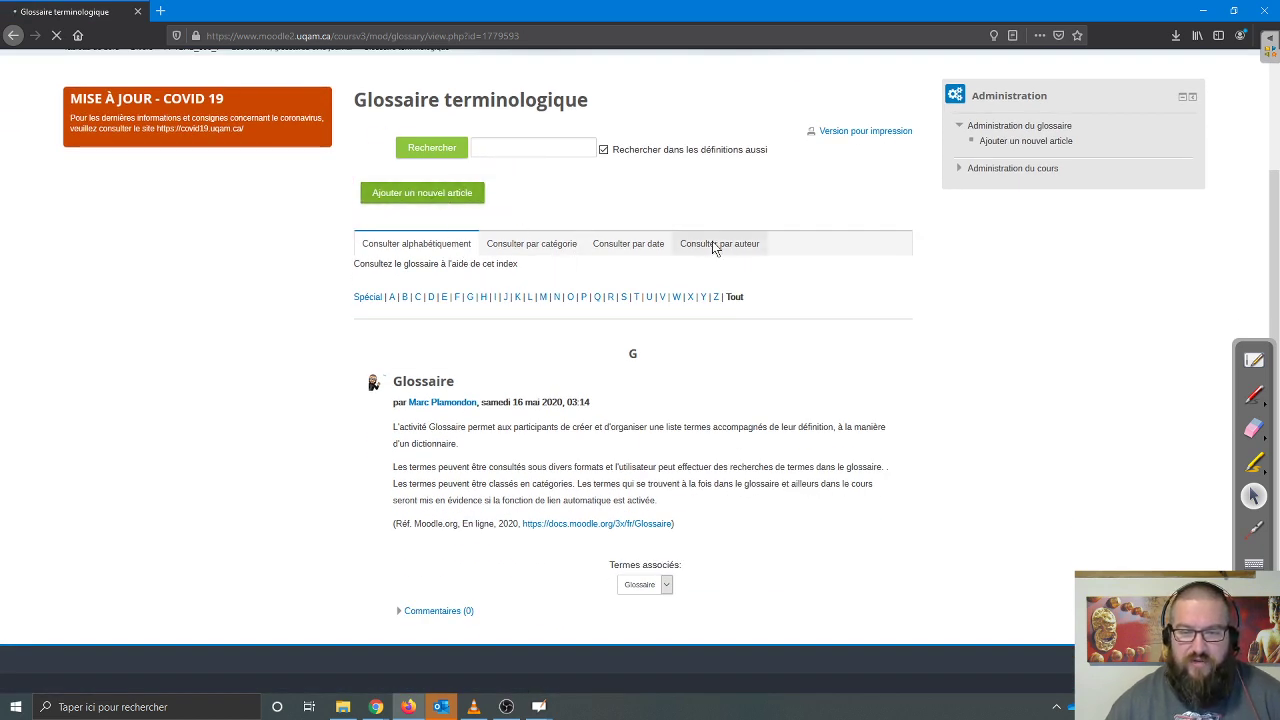
{"action": "left_click", "coordinate": [543, 325]}
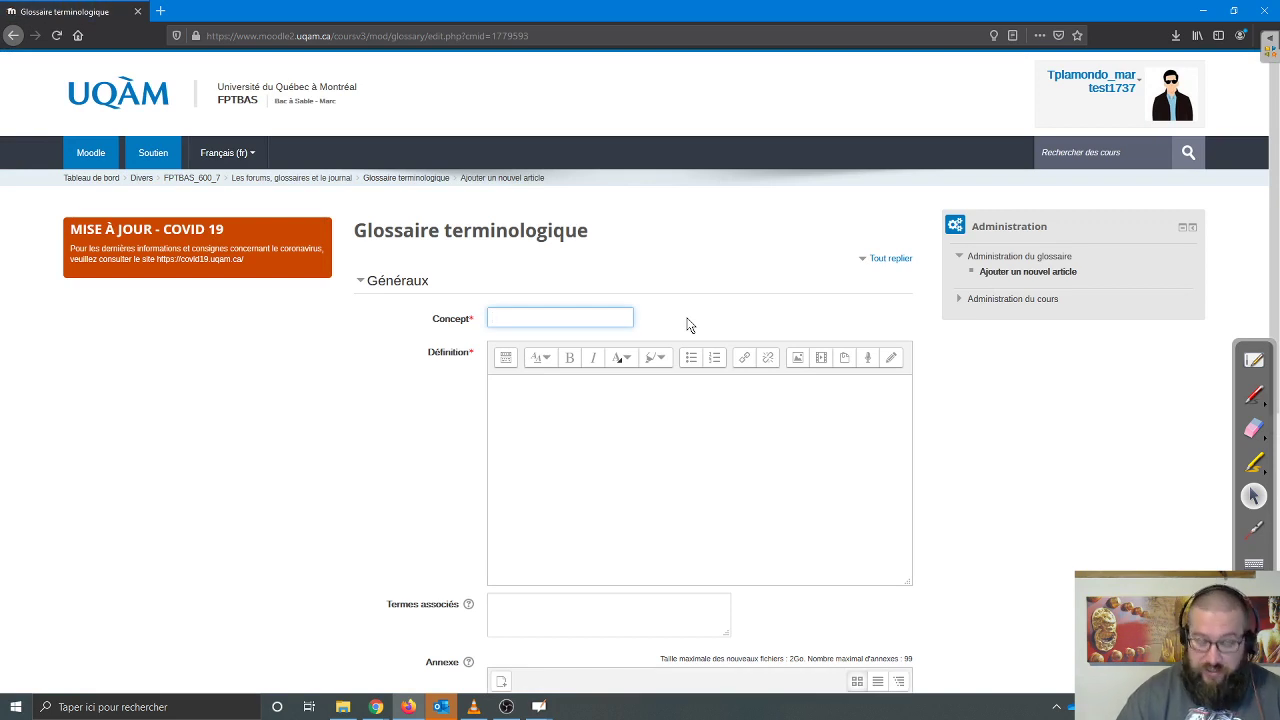
{"action": "type", "text": "Devoir"}
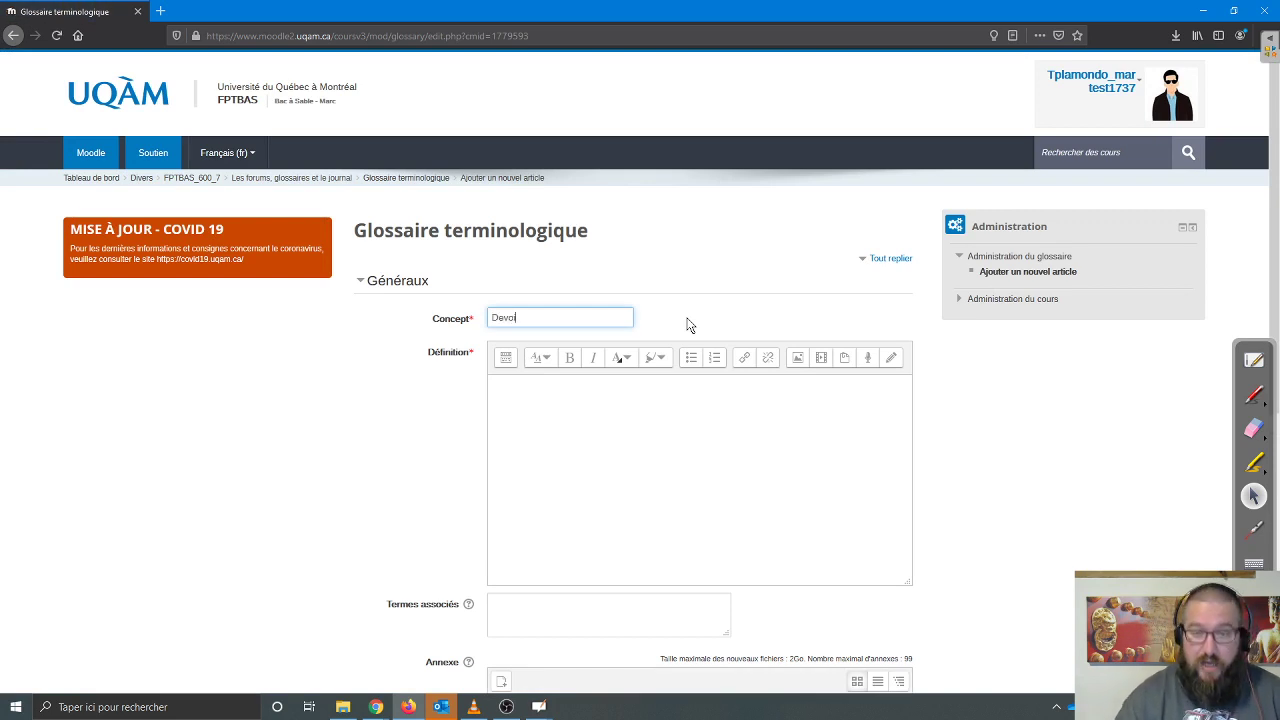
- Search the web for "moodle devoir" in a new tab and open the Devoir page of MoodleDocs
{"action": "left_click", "coordinate": [160, 11]}
{"action": "type", "text": "moodle de"}
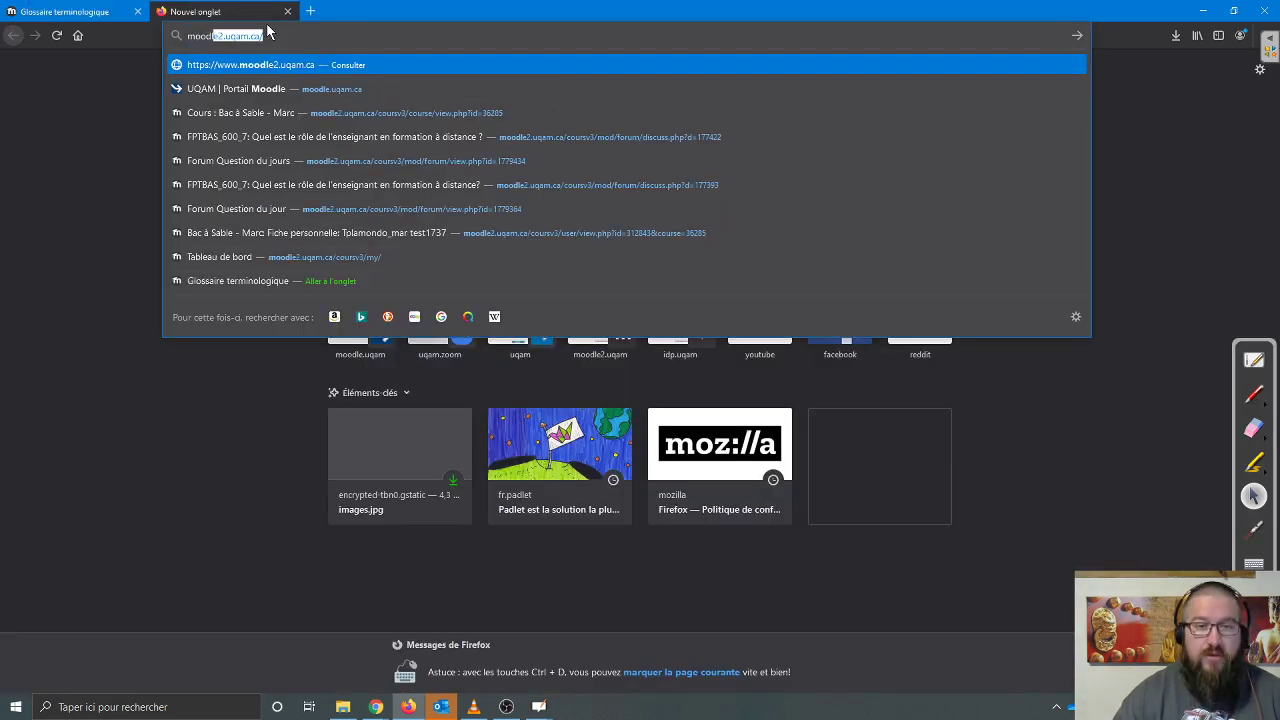
{"action": "type", "text": "voir"}
{"action": "key", "text": "Return"}
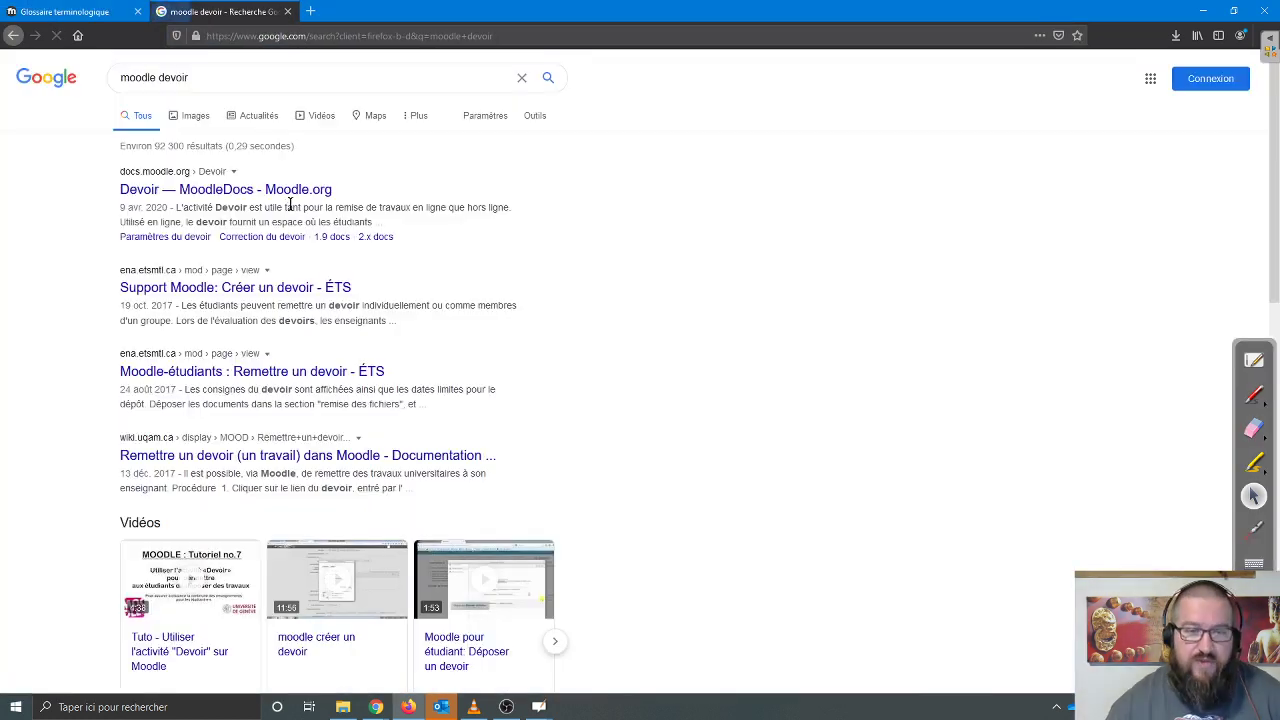
{"action": "left_click", "coordinate": [245, 192]}
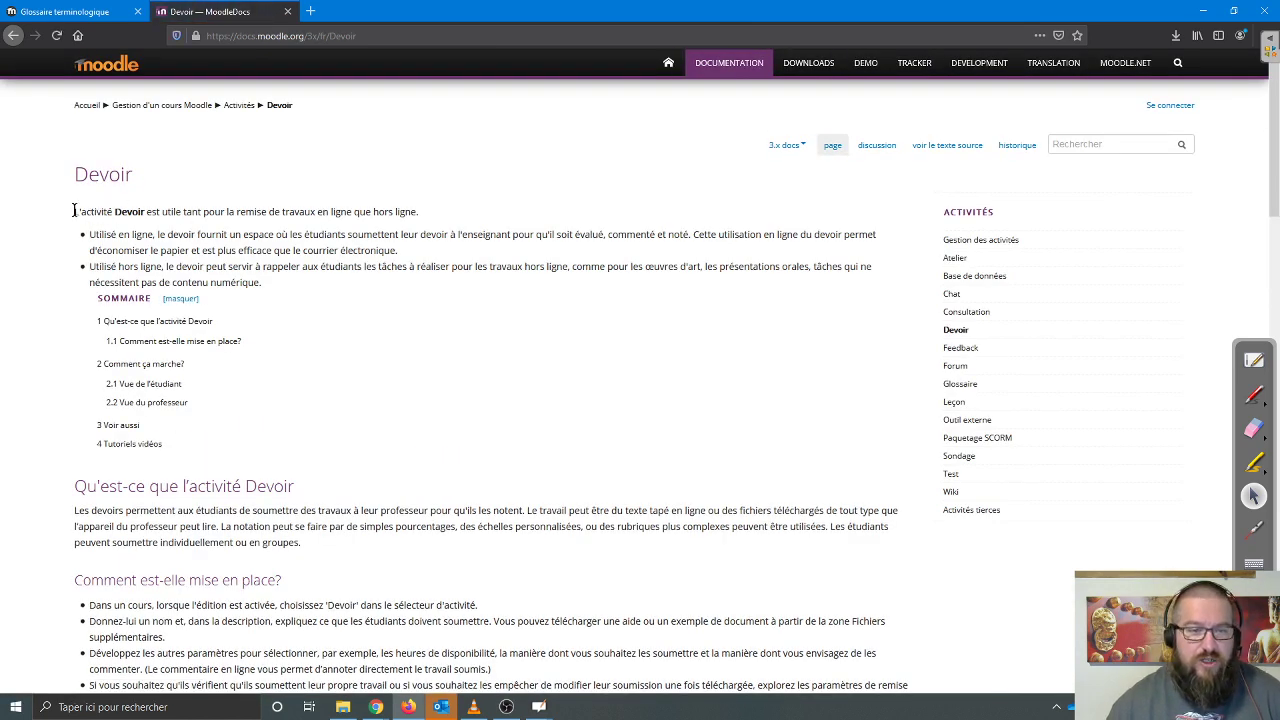
- Copy the introduction and its two bullet points from the MoodleDocs Devoir page into the article's Définition
{"action": "left_click_drag", "start_coordinate": [75, 211], "coordinate": [271, 287]}
{"action": "key", "text": "ctrl+c"}
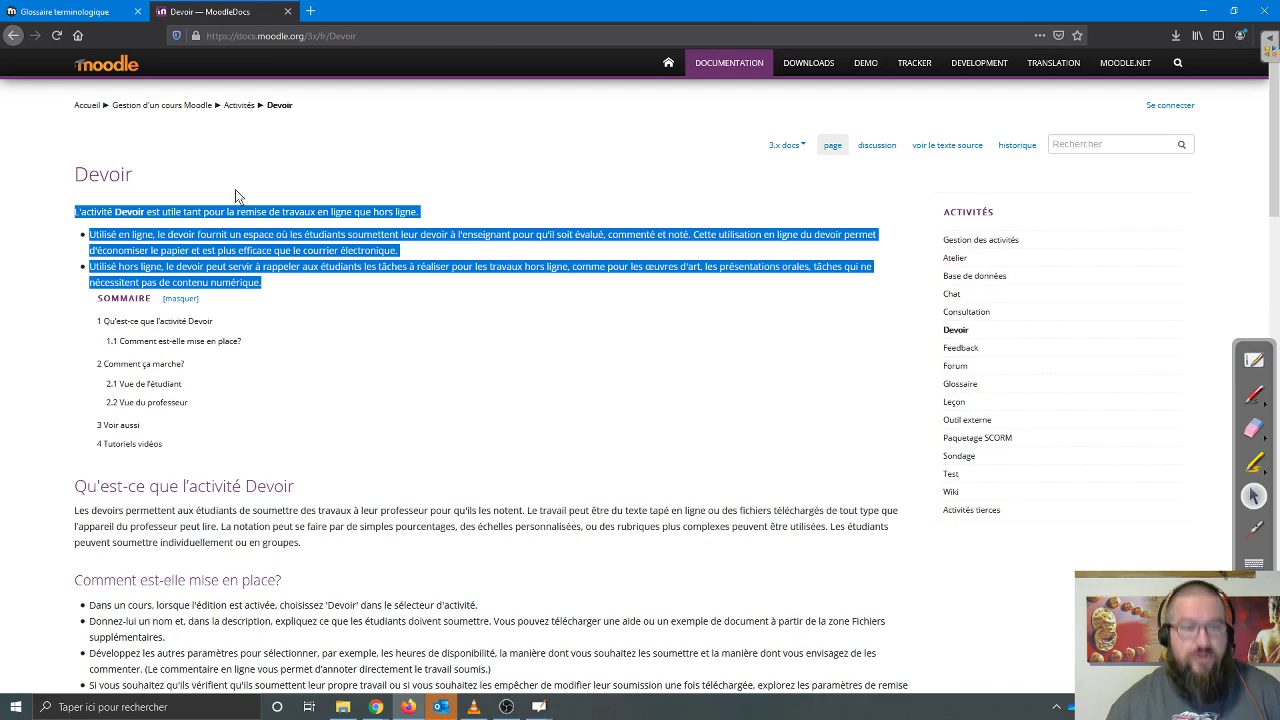
{"action": "left_click", "coordinate": [82, 10]}
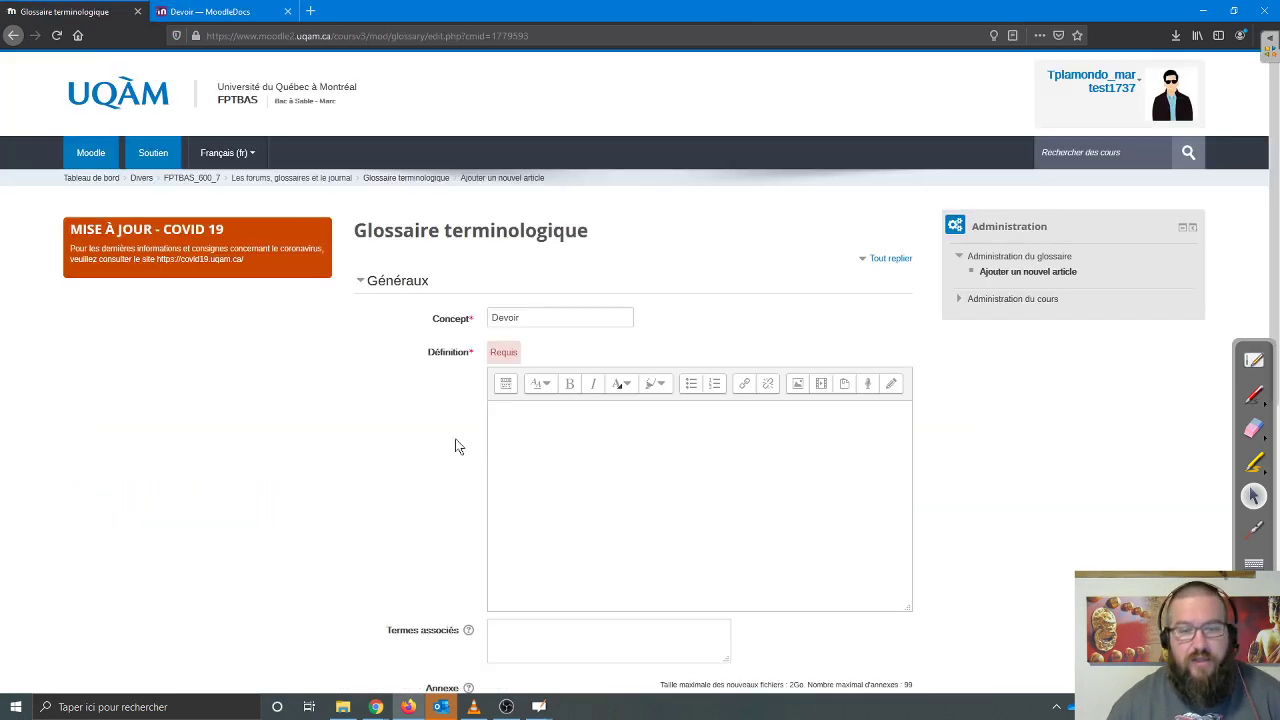
{"action": "left_click", "coordinate": [651, 470]}
{"action": "key", "text": "ctrl+v"}
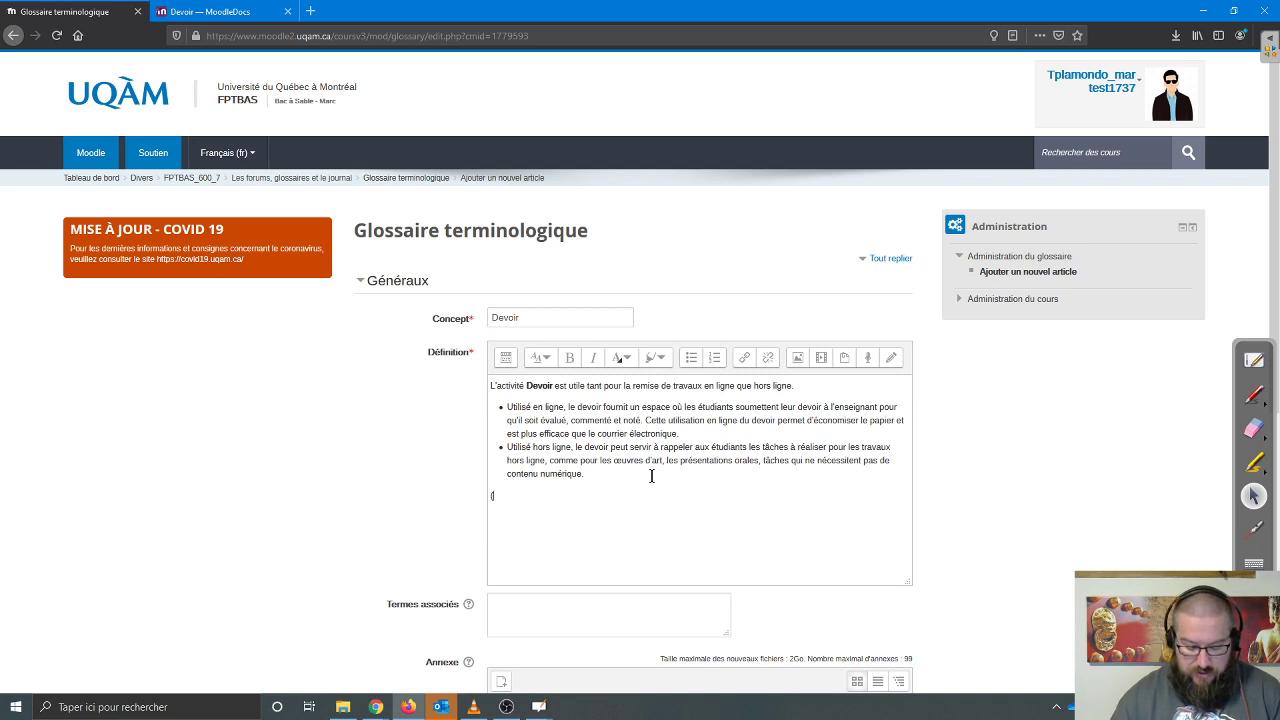
{"action": "type", "text": "(Réf"}
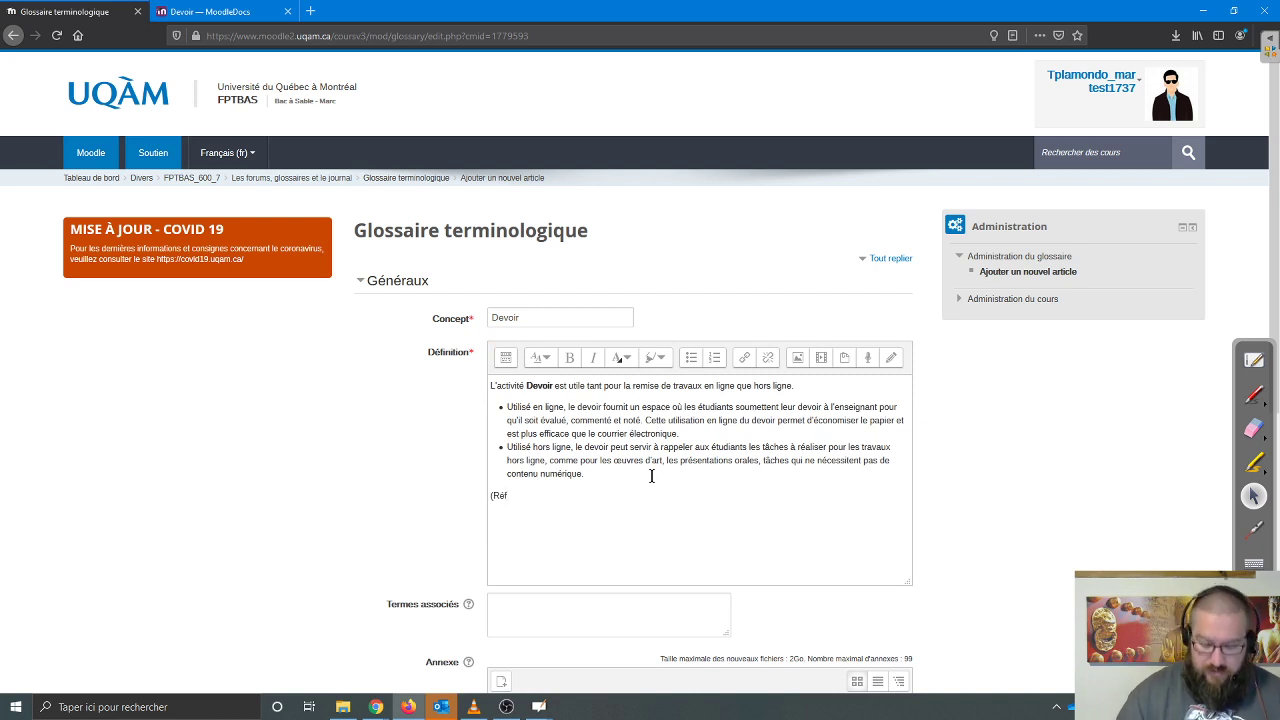
{"action": "type", "text": ": Moodle"}
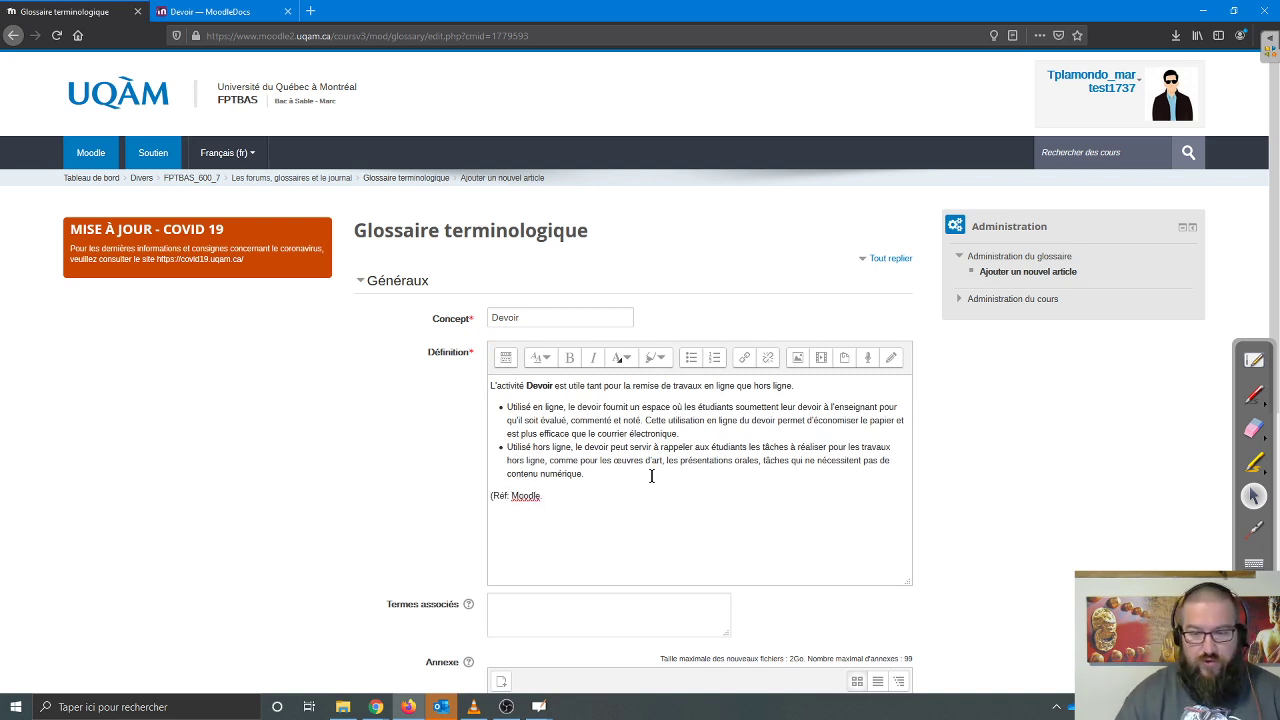
{"action": "type", "text": " org, En"}
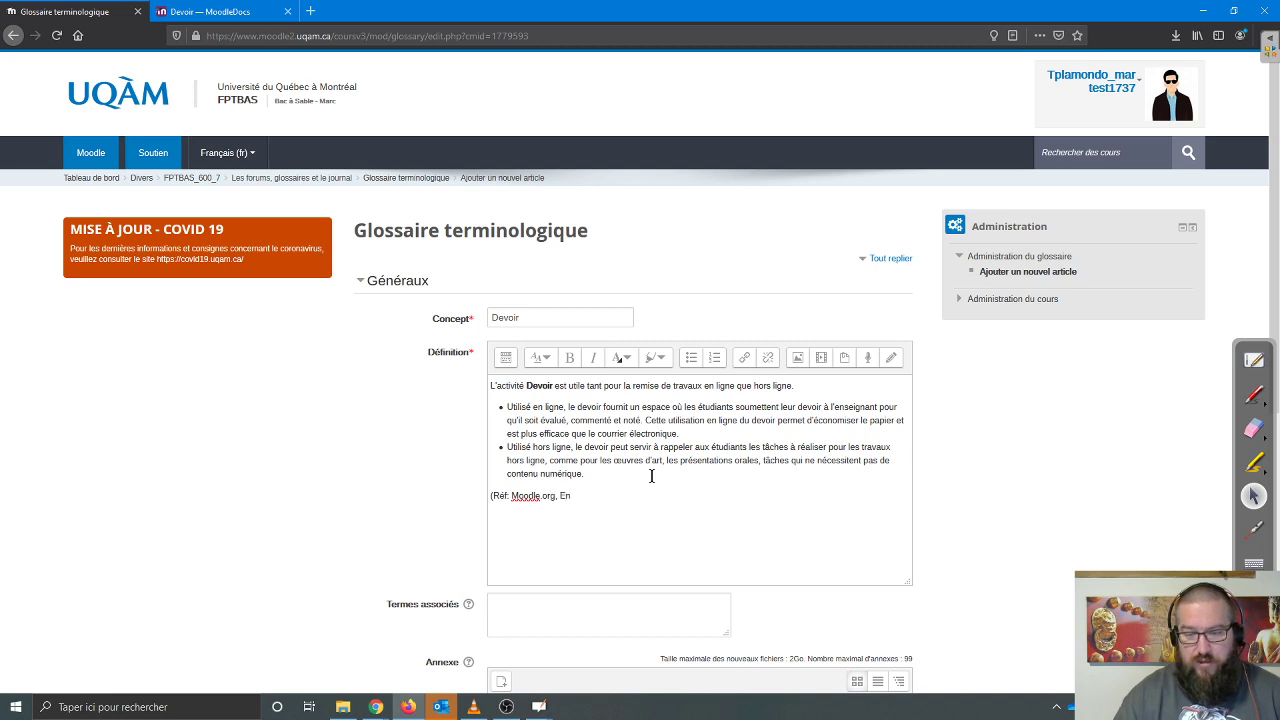
{"action": "type", "text": " ligne, 2020,"}
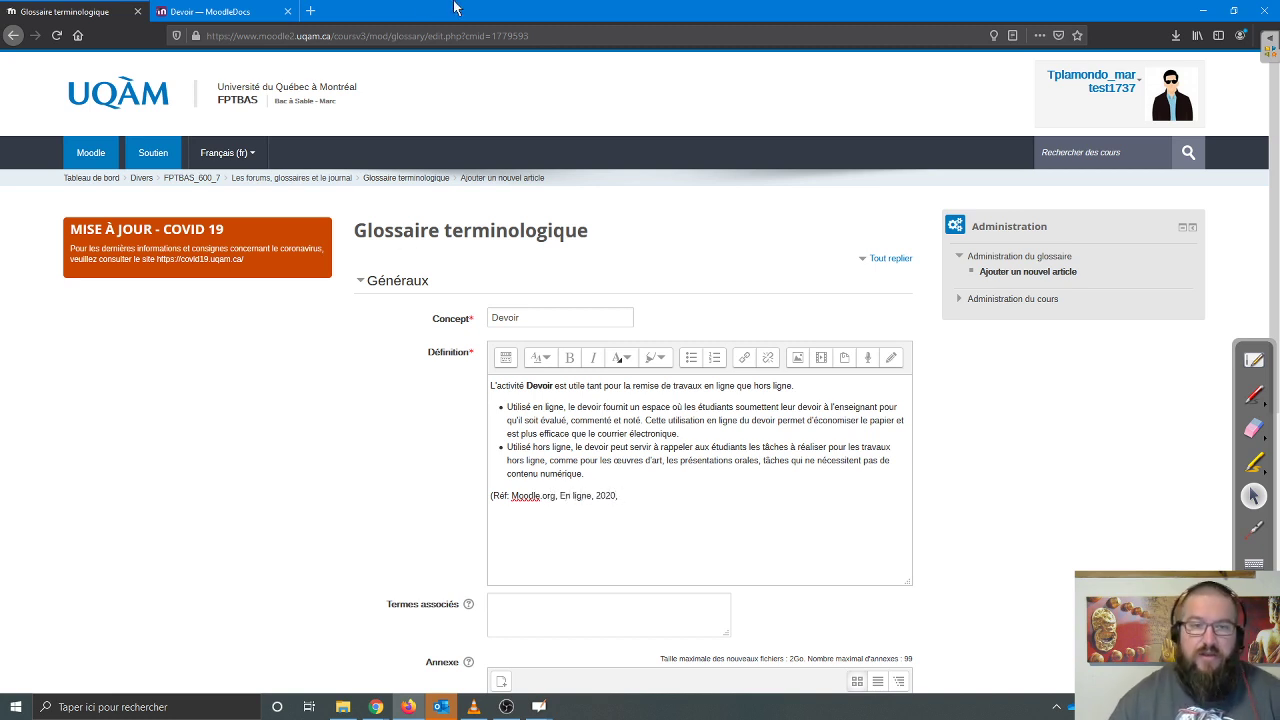
{"action": "left_click", "coordinate": [245, 11]}
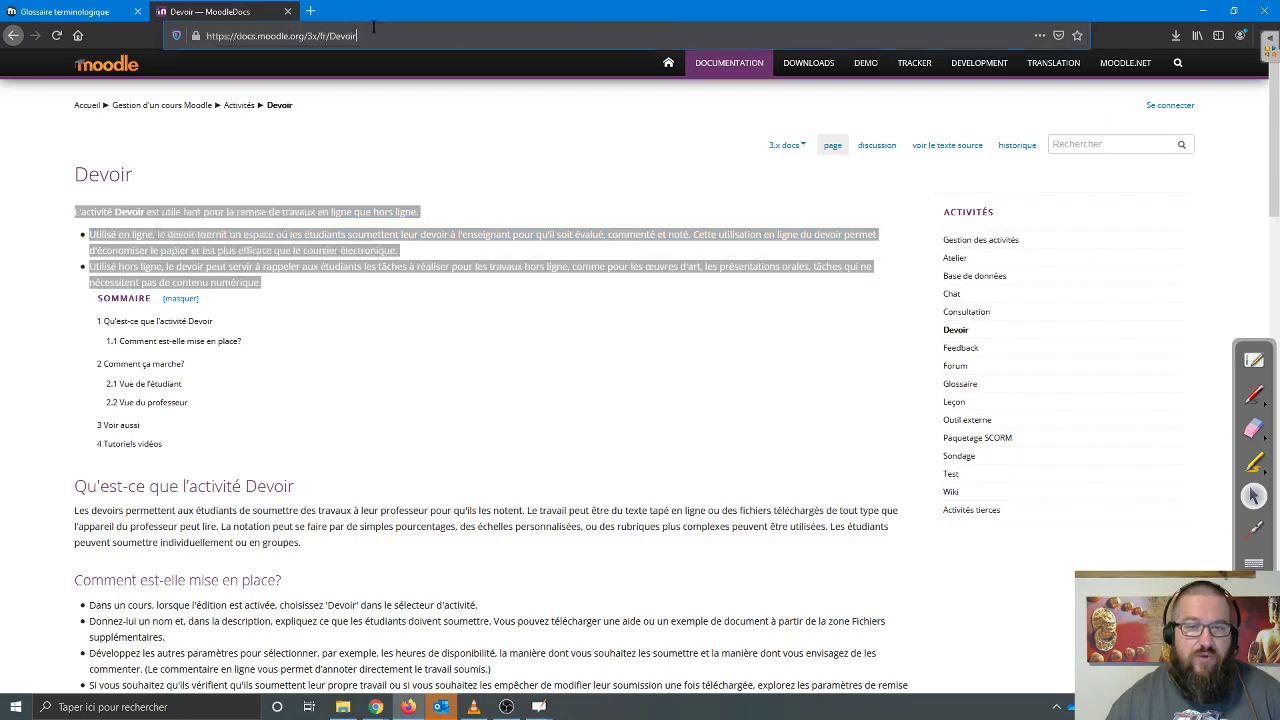
{"action": "left_click", "coordinate": [491, 38]}
{"action": "key", "text": "ctrl+c"}
{"action": "left_click", "coordinate": [65, 11]}
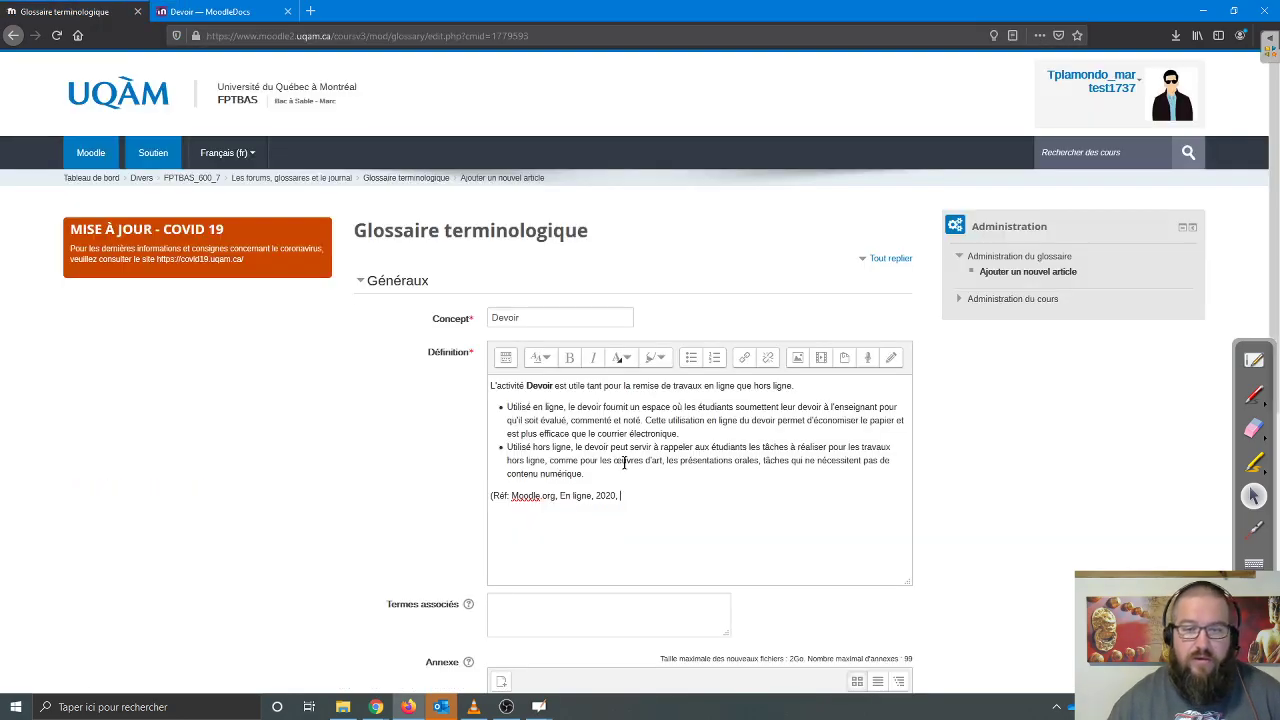
{"action": "key", "text": "ctrl+v"}
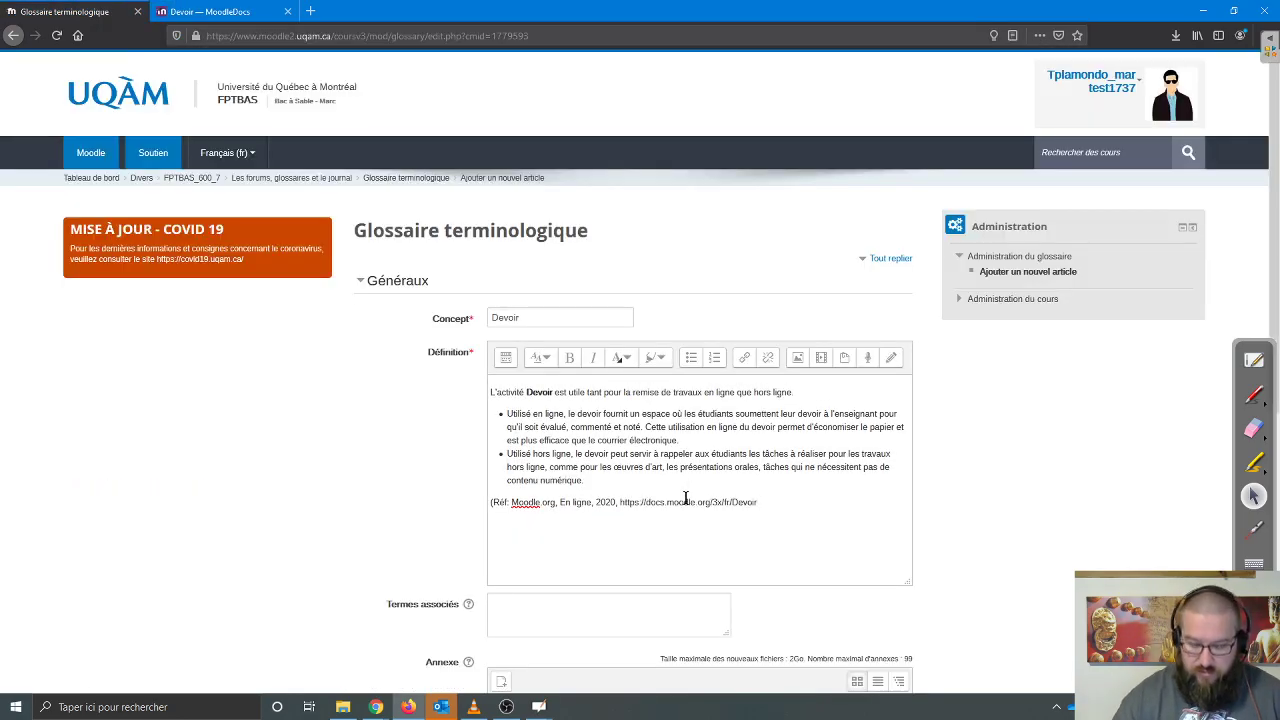
- Close the source reference with a parenthesis and enter "Devoir" and "Assignement" on separate lines as associated terms
{"action": "type", "text": ")"}
{"action": "scroll", "coordinate": [686, 500], "scroll_direction": "down", "scroll_amount": 3}
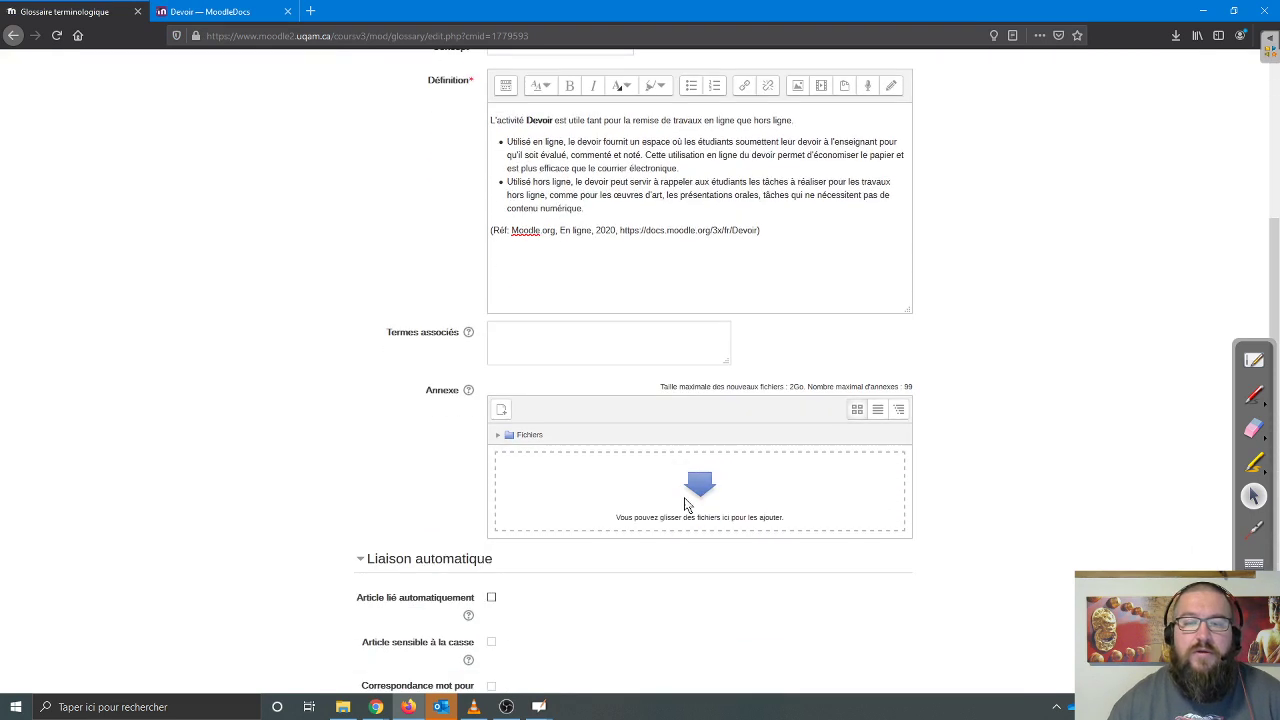
{"action": "left_click", "coordinate": [613, 332]}
{"action": "type", "text": "D"}
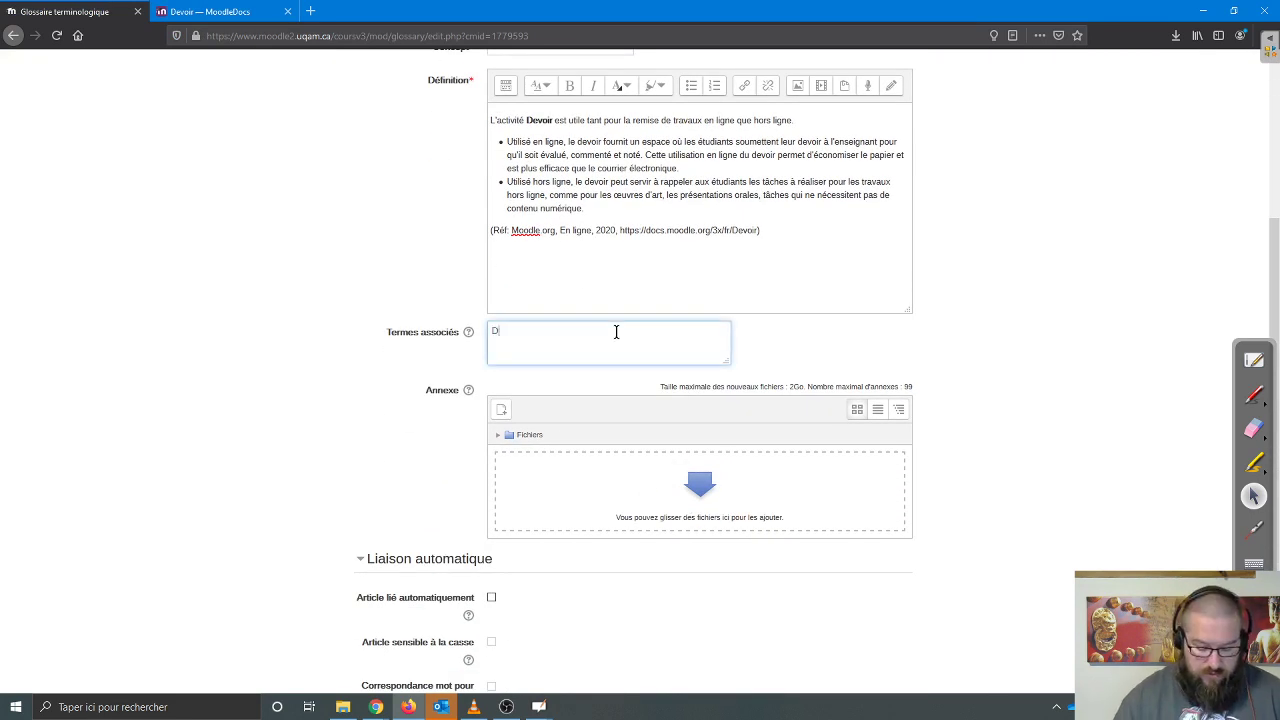
{"action": "type", "text": "evoir"}
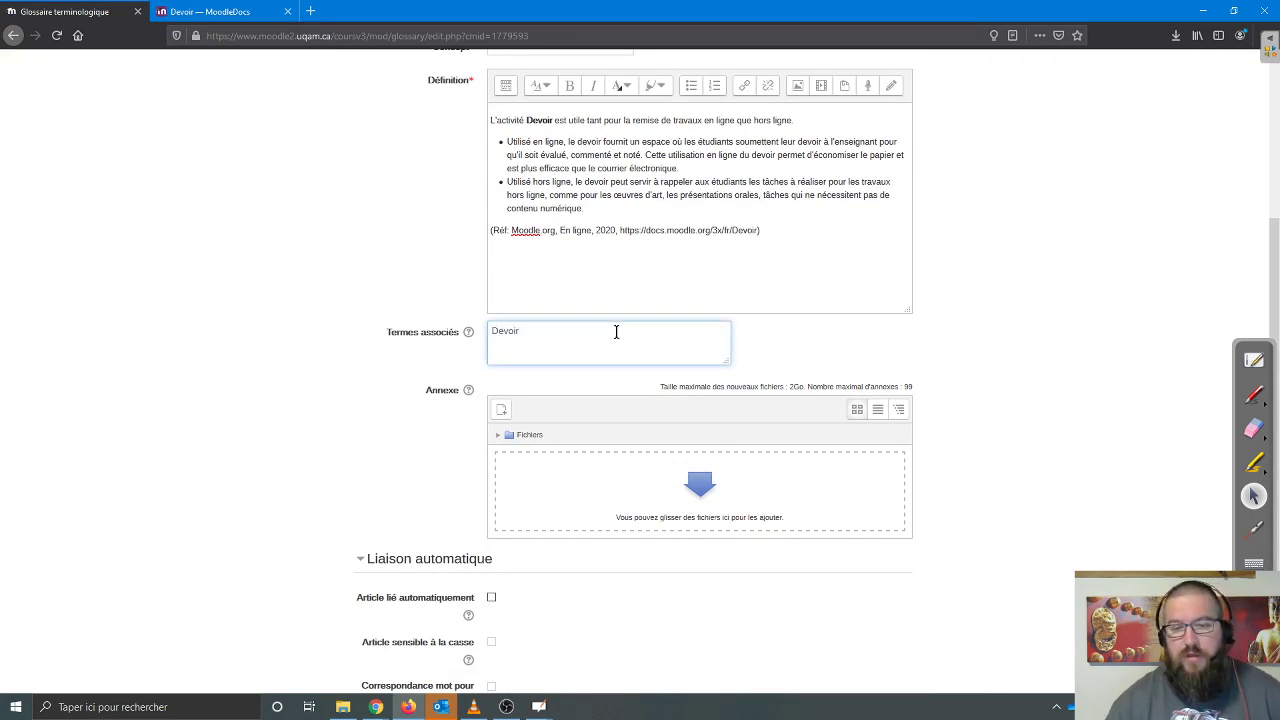
{"action": "key", "text": "Return"}
{"action": "type", "text": "Assign"}
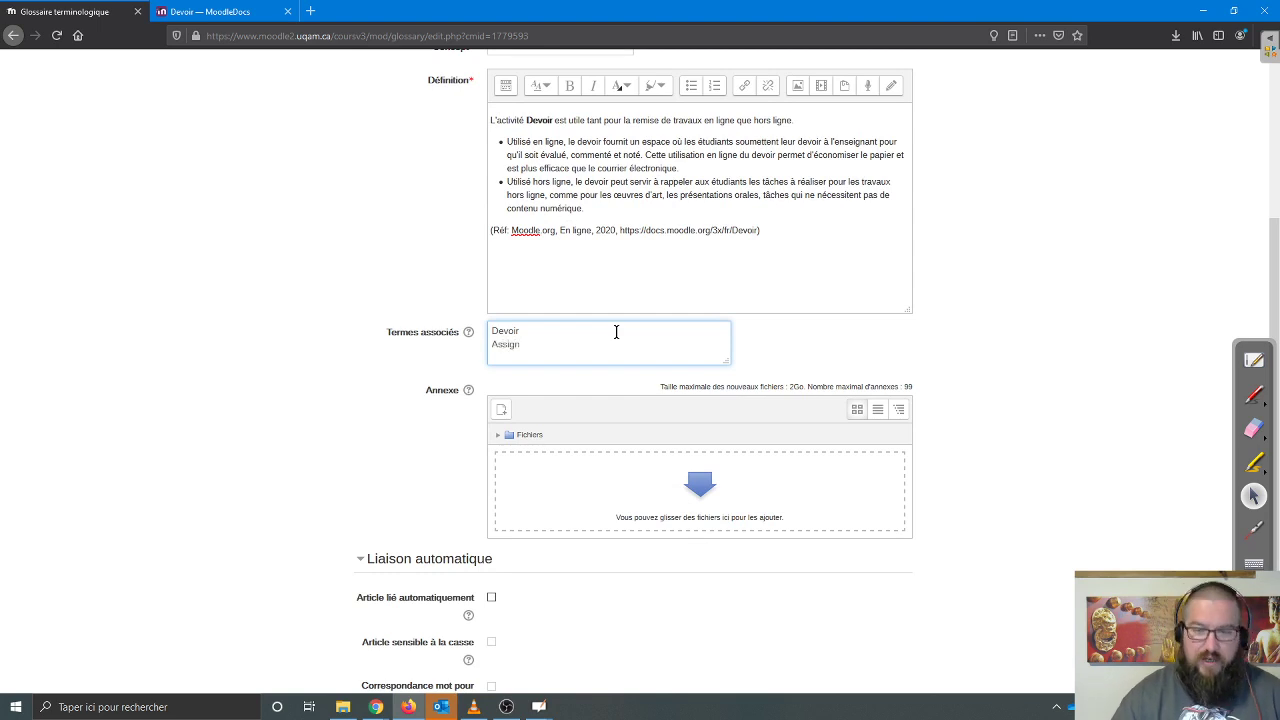
{"action": "type", "text": "ement"}
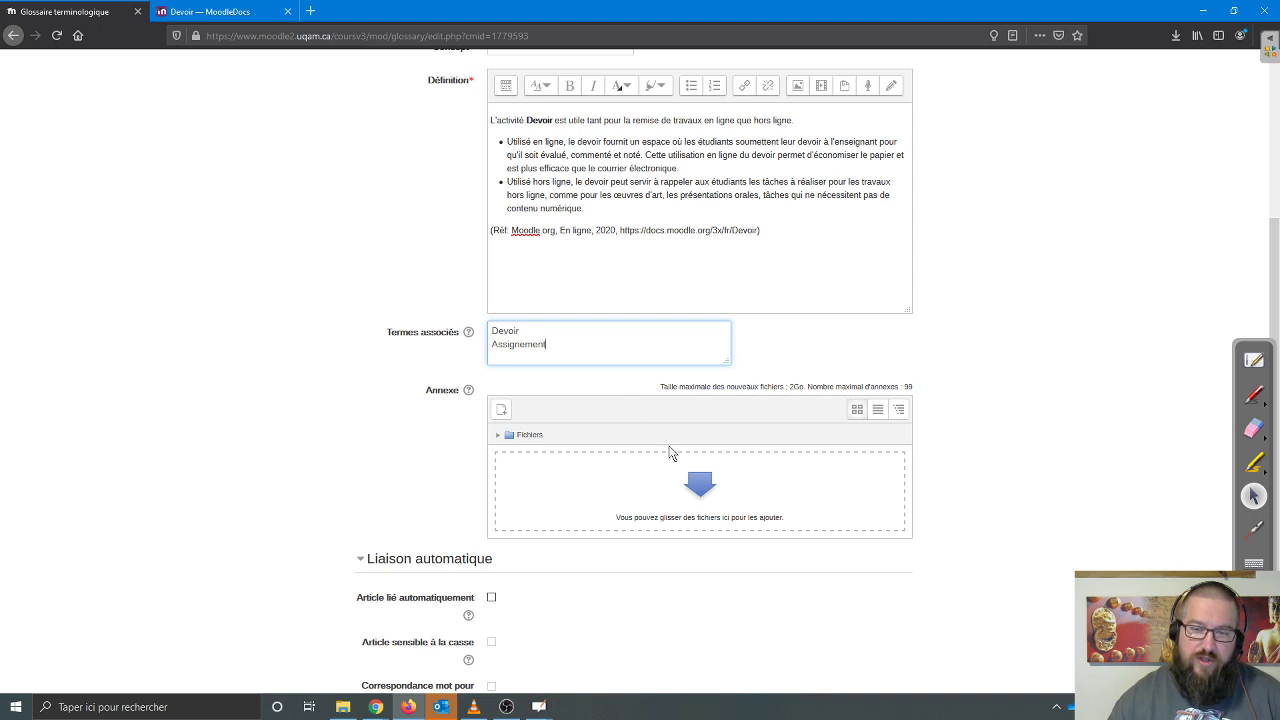
- Enable Article lié automatiquement and Correspondance mot pour mot for the Devoir article and save it
{"action": "scroll", "coordinate": [612, 488], "scroll_direction": "down", "scroll_amount": 4}
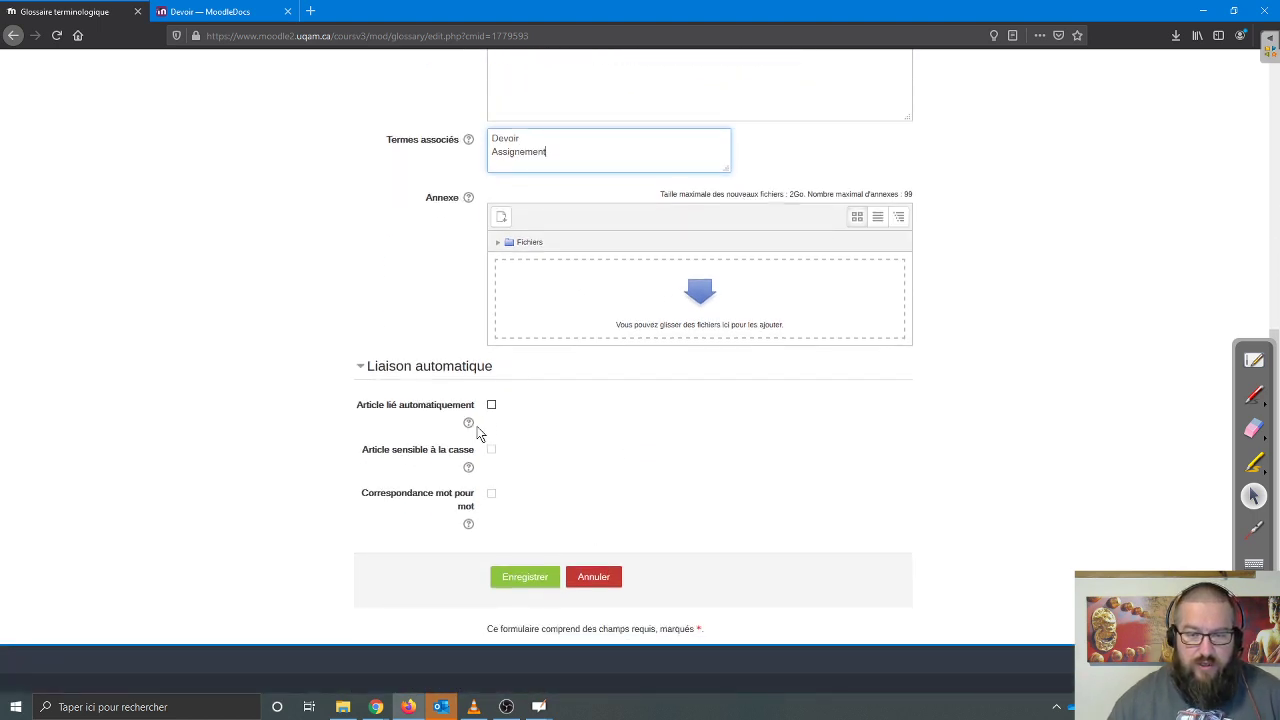
{"action": "left_click", "coordinate": [491, 405]}
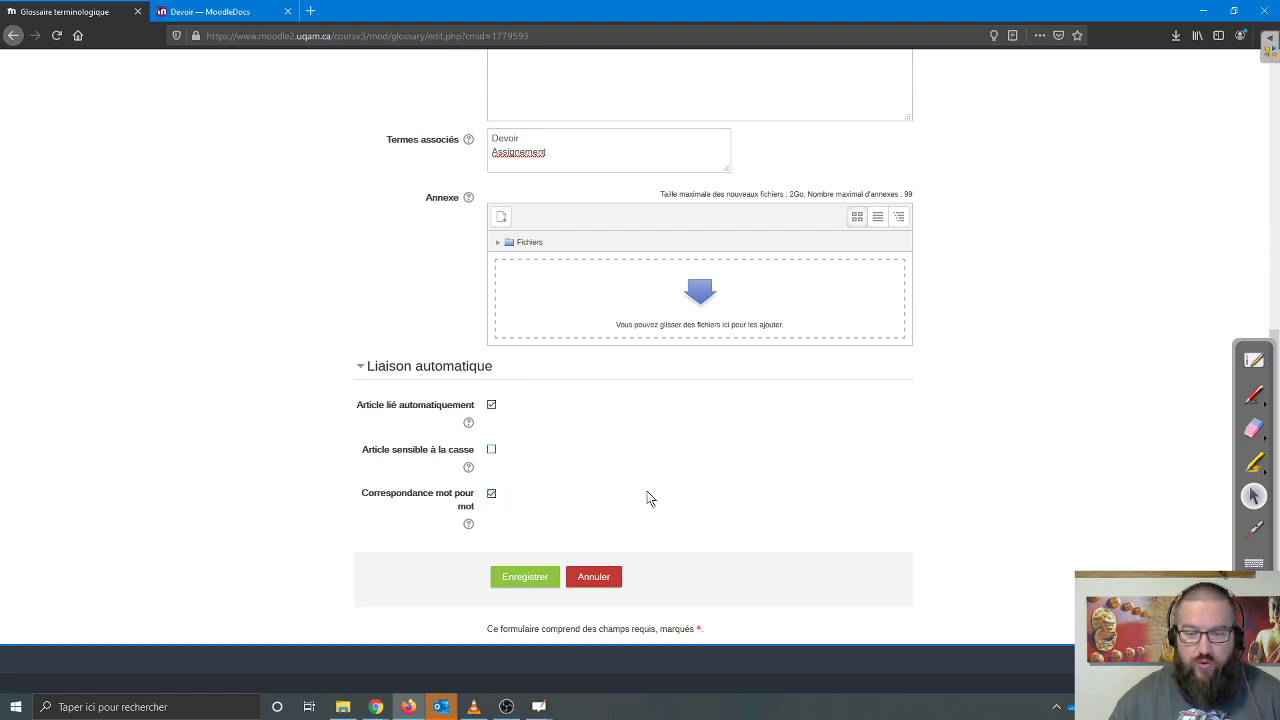
{"action": "left_click", "coordinate": [532, 577]}
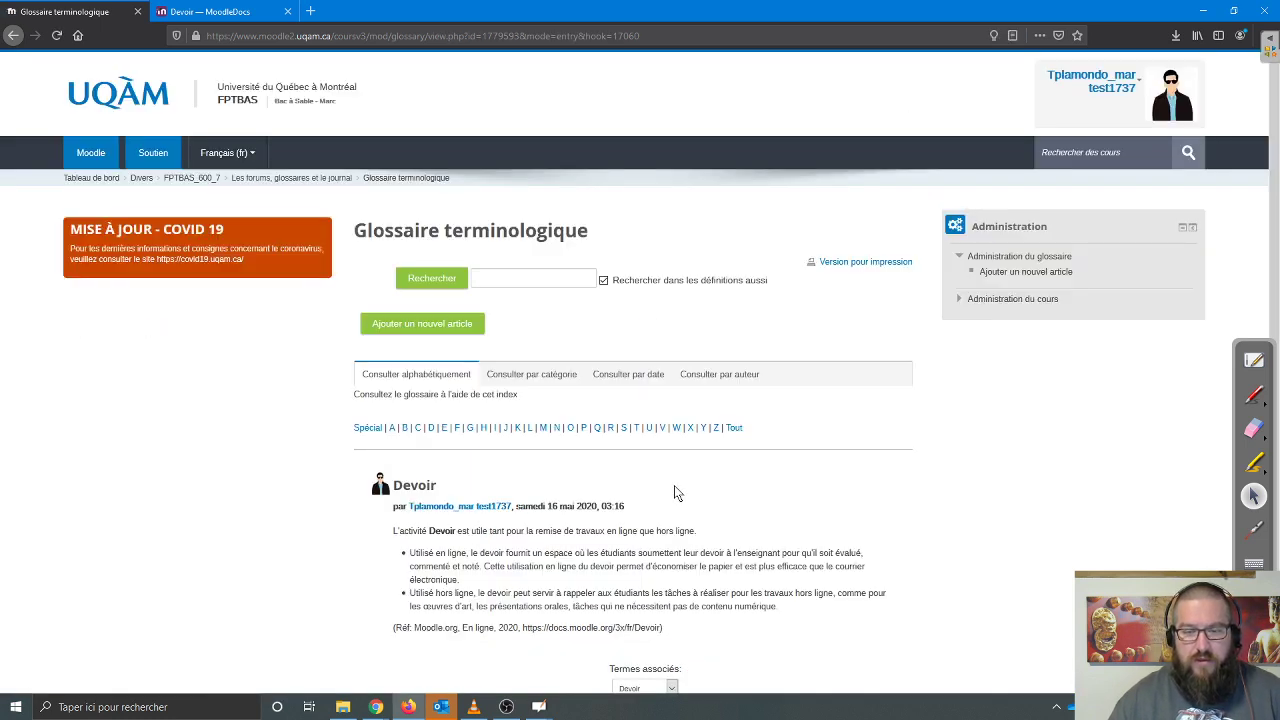
- Review the saved Devoir article, return to the course page and check the Glossaire terminologique's completion status as the student
{"action": "scroll", "coordinate": [710, 445], "scroll_direction": "down", "scroll_amount": 2}
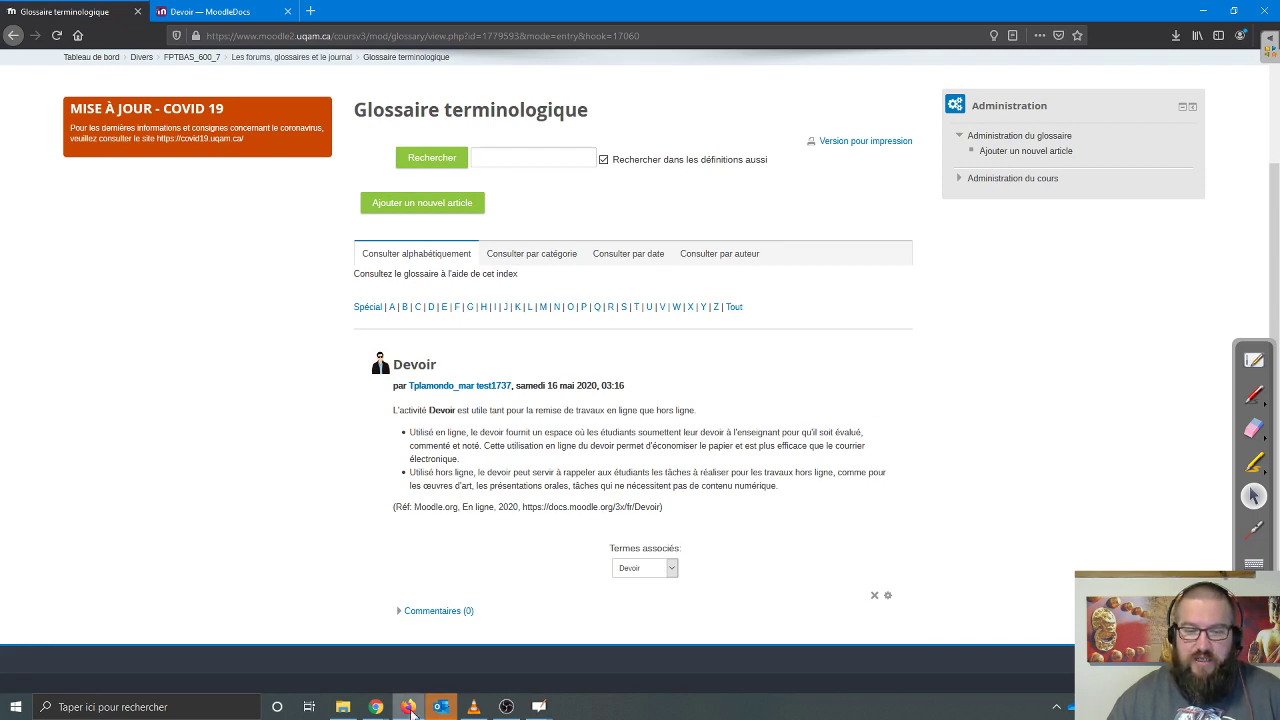
{"action": "mouse_move", "coordinate": [376, 706]}
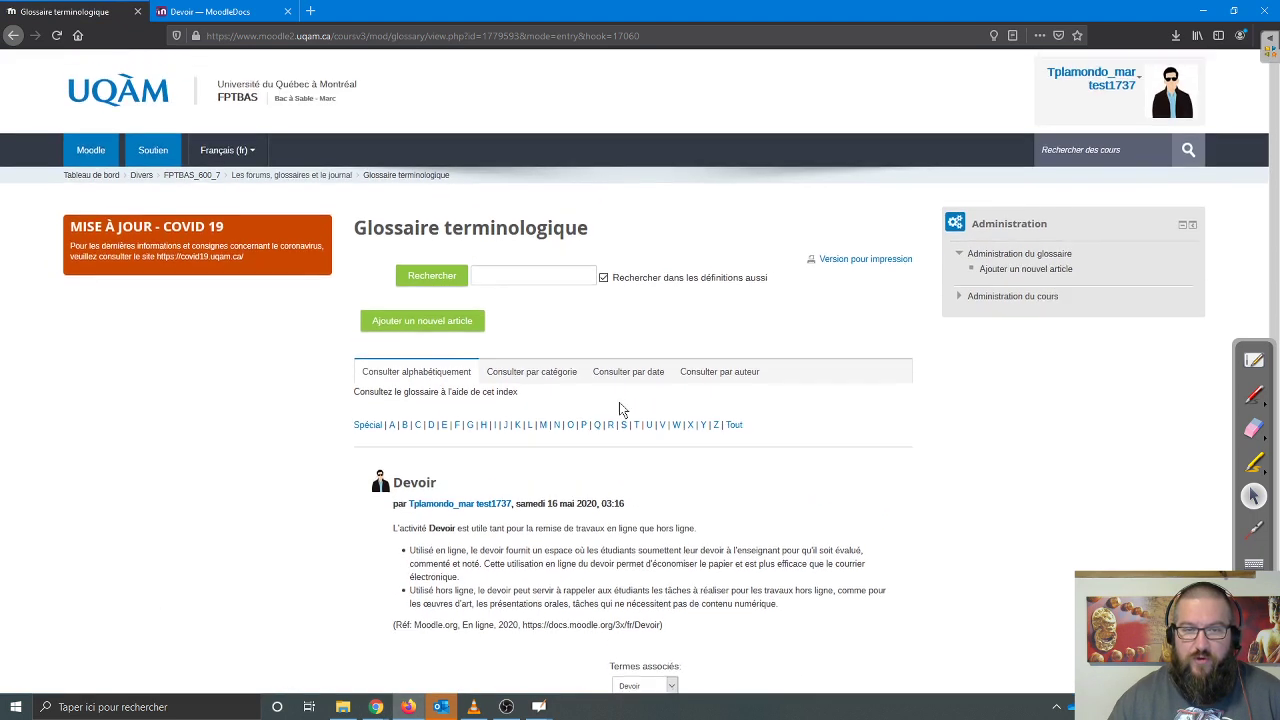
{"action": "scroll", "coordinate": [620, 405], "scroll_direction": "up", "scroll_amount": 2}
{"action": "left_click", "coordinate": [187, 180]}
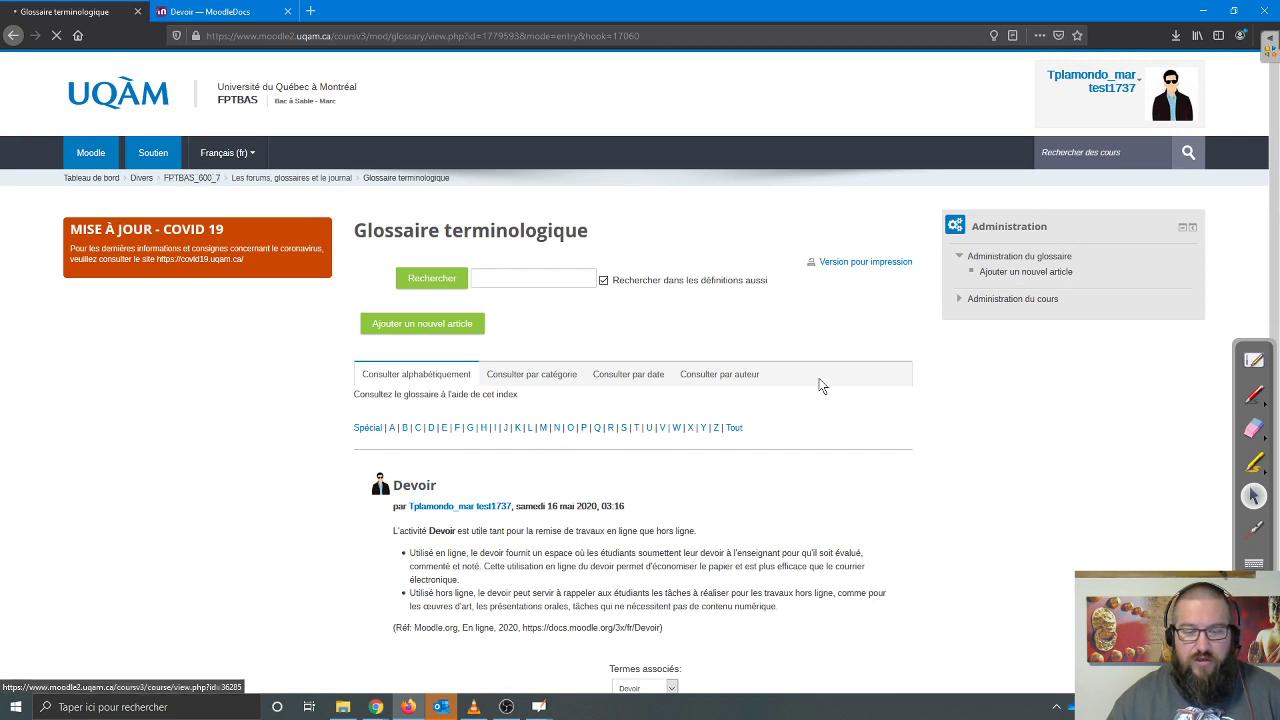
{"action": "scroll", "coordinate": [808, 395], "scroll_direction": "down", "scroll_amount": 3}
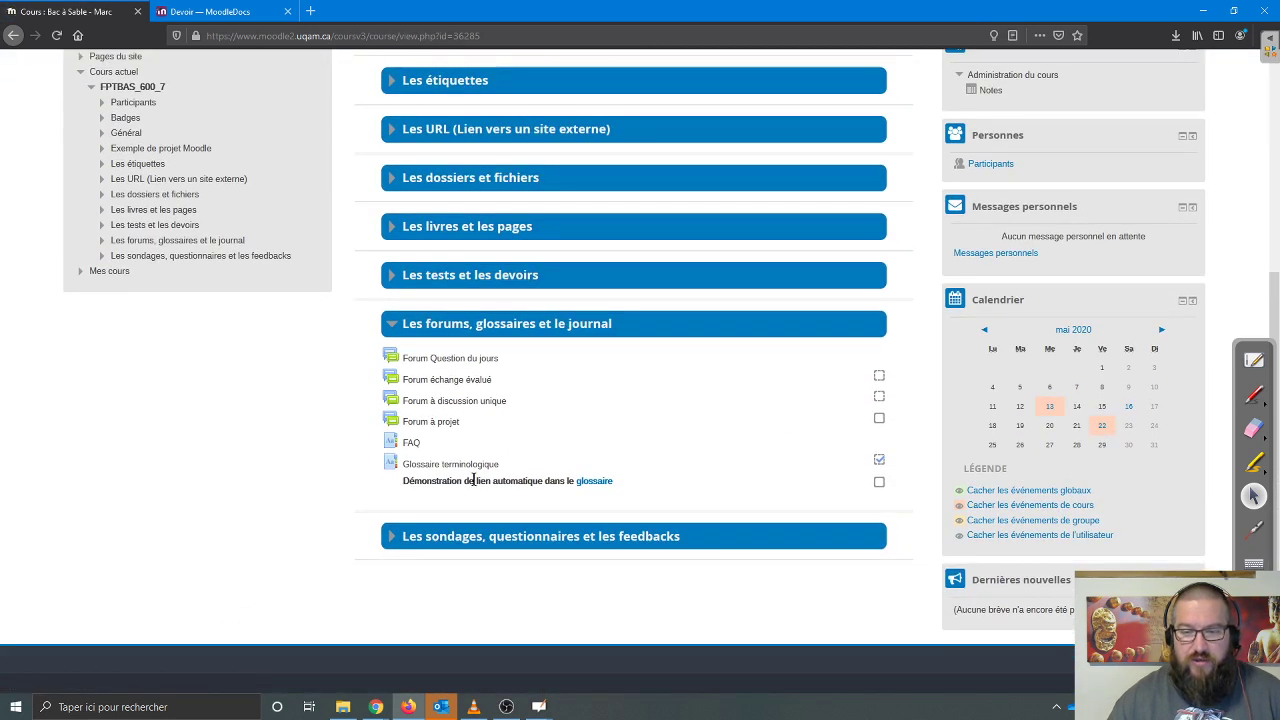
{"action": "mouse_move", "coordinate": [371, 454]}
{"action": "left_mouse_down"}
{"action": "mouse_move", "coordinate": [488, 474]}
{"action": "mouse_move", "coordinate": [908, 474]}
{"action": "left_mouse_up"}
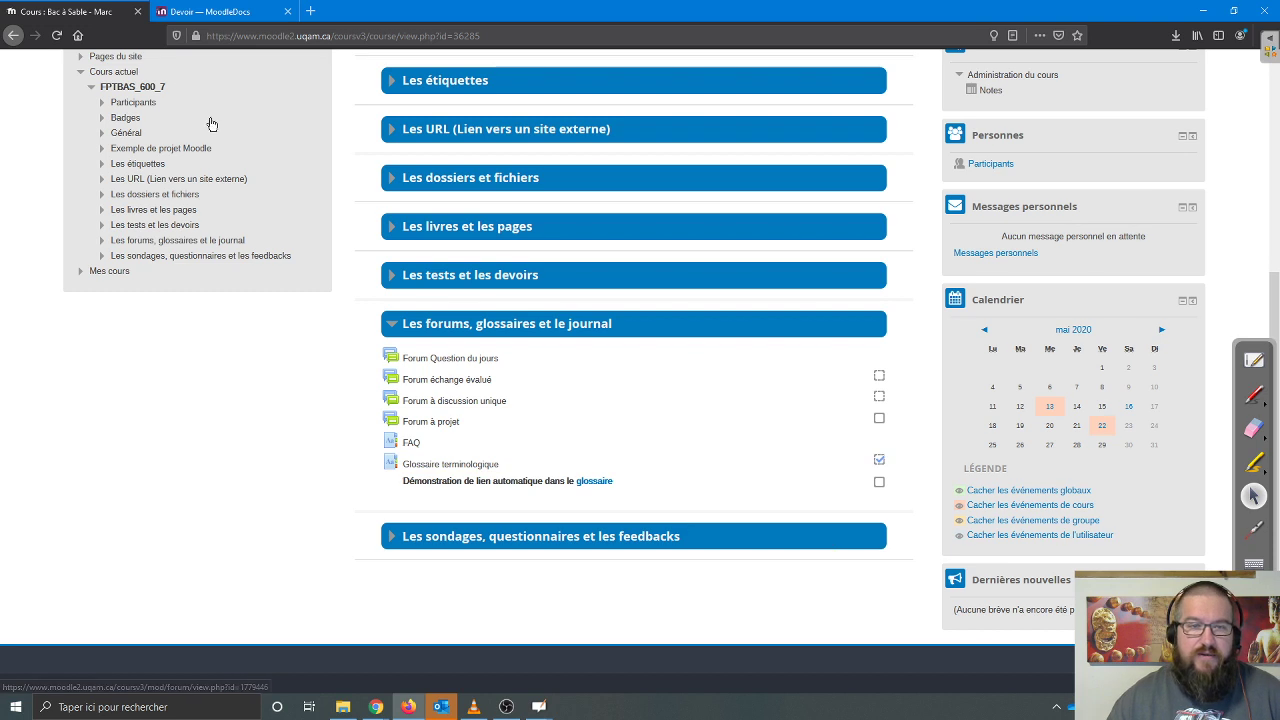
- Switch to the teacher's course page in Chrome and open the settings of the automatic-link demonstration label
{"action": "mouse_move", "coordinate": [375, 706]}
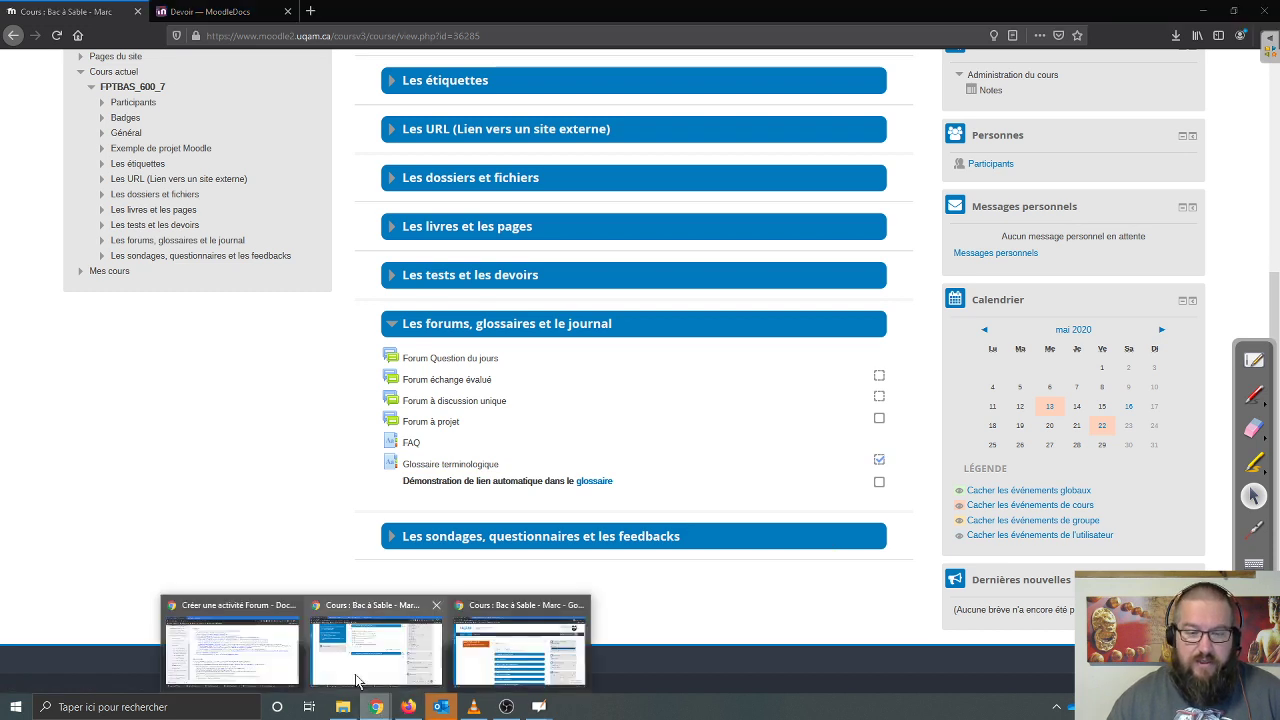
{"action": "left_click", "coordinate": [368, 676]}
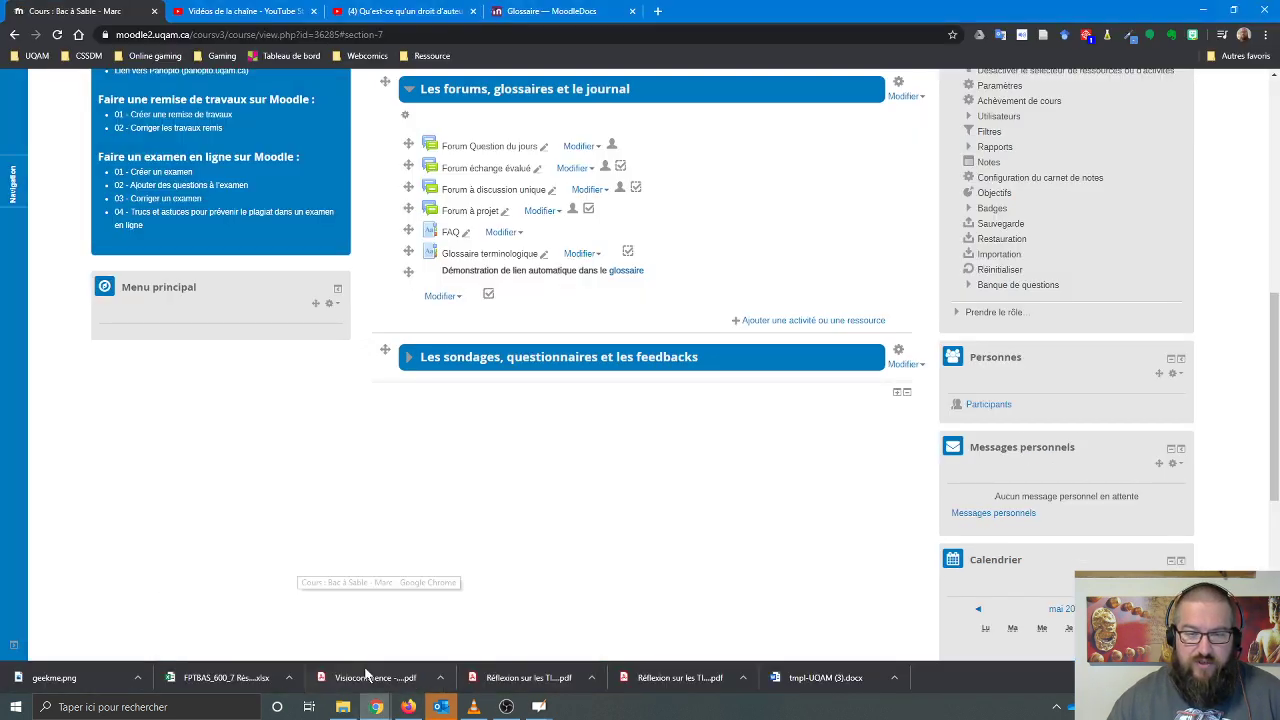
{"action": "scroll", "coordinate": [614, 508], "scroll_direction": "up", "scroll_amount": 2}
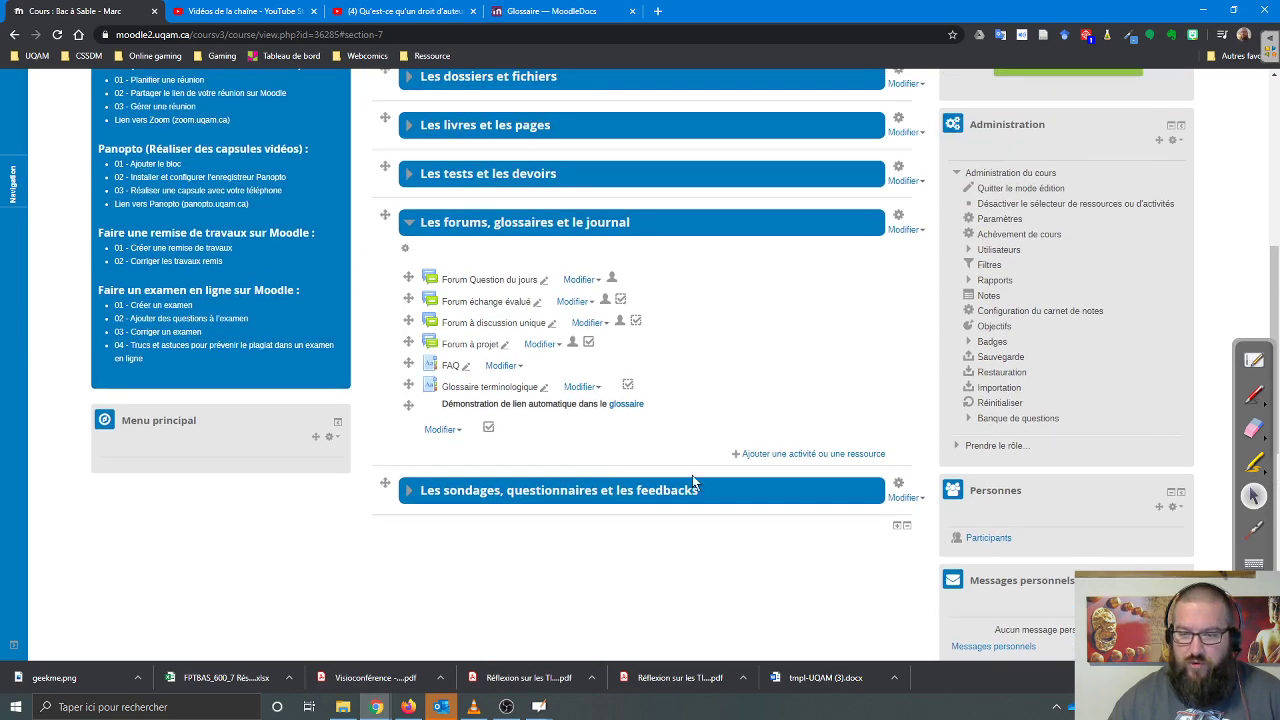
{"action": "left_click", "coordinate": [443, 429]}
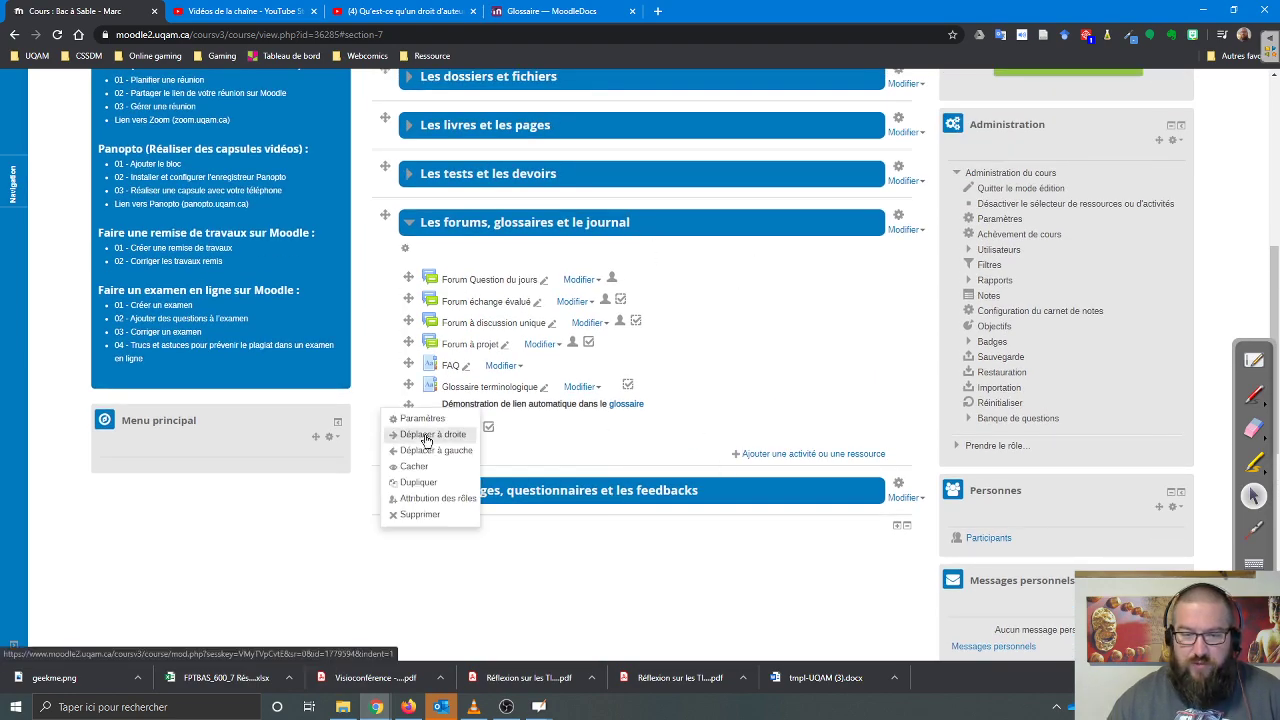
{"action": "left_click", "coordinate": [425, 438]}
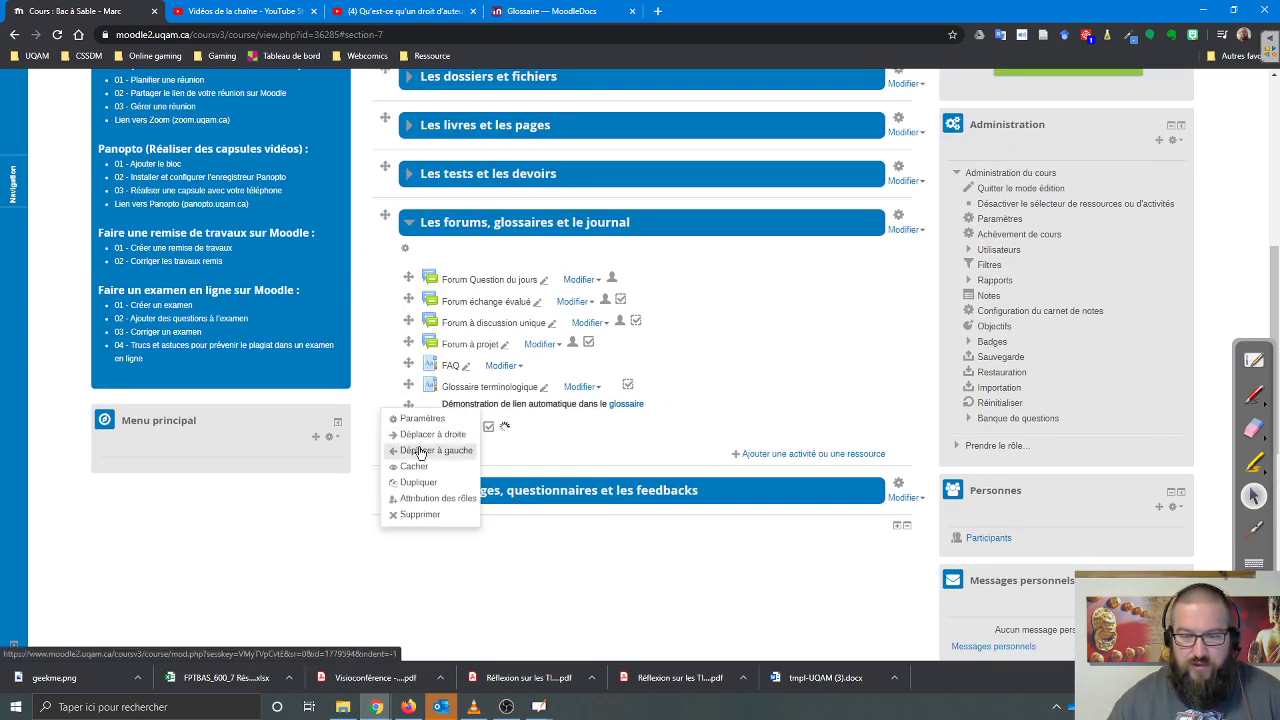
{"action": "left_click", "coordinate": [420, 450]}
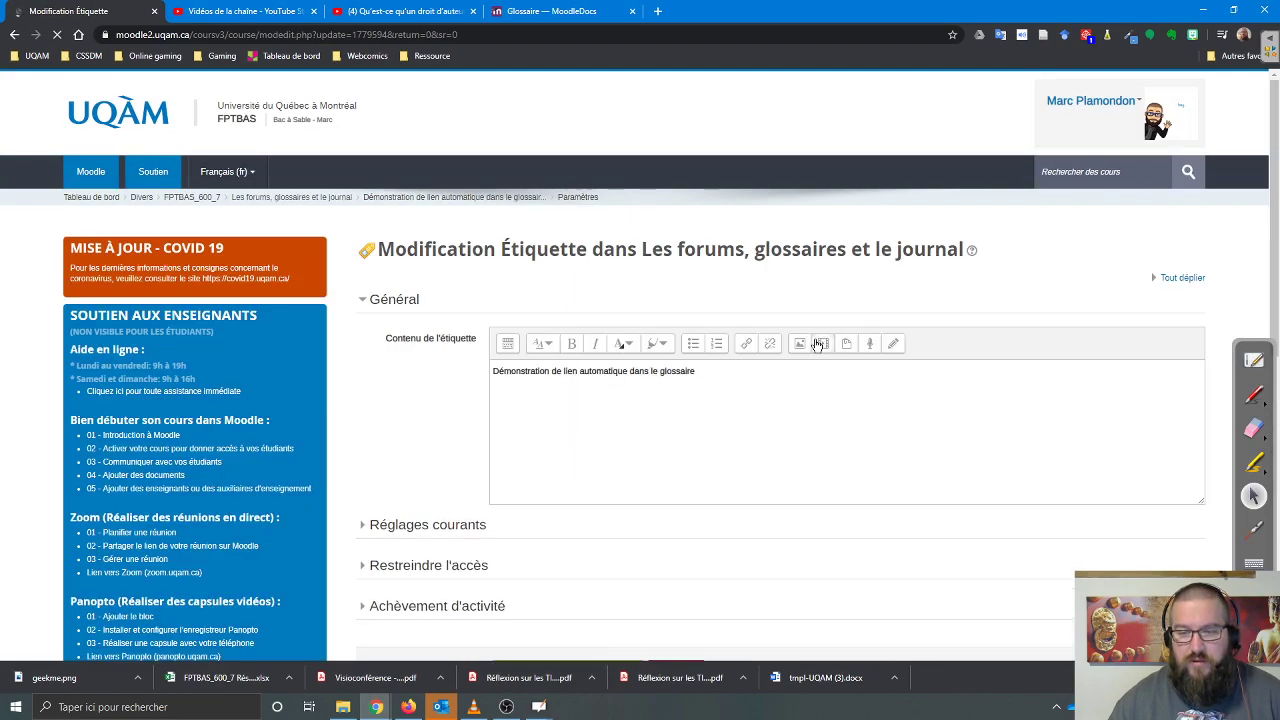
- Add the line "Dans Moodle, un devoir c'est l'équivalement en anglais d'un Assignement" below the label's text, save and return to the course
{"action": "left_click", "coordinate": [820, 344]}
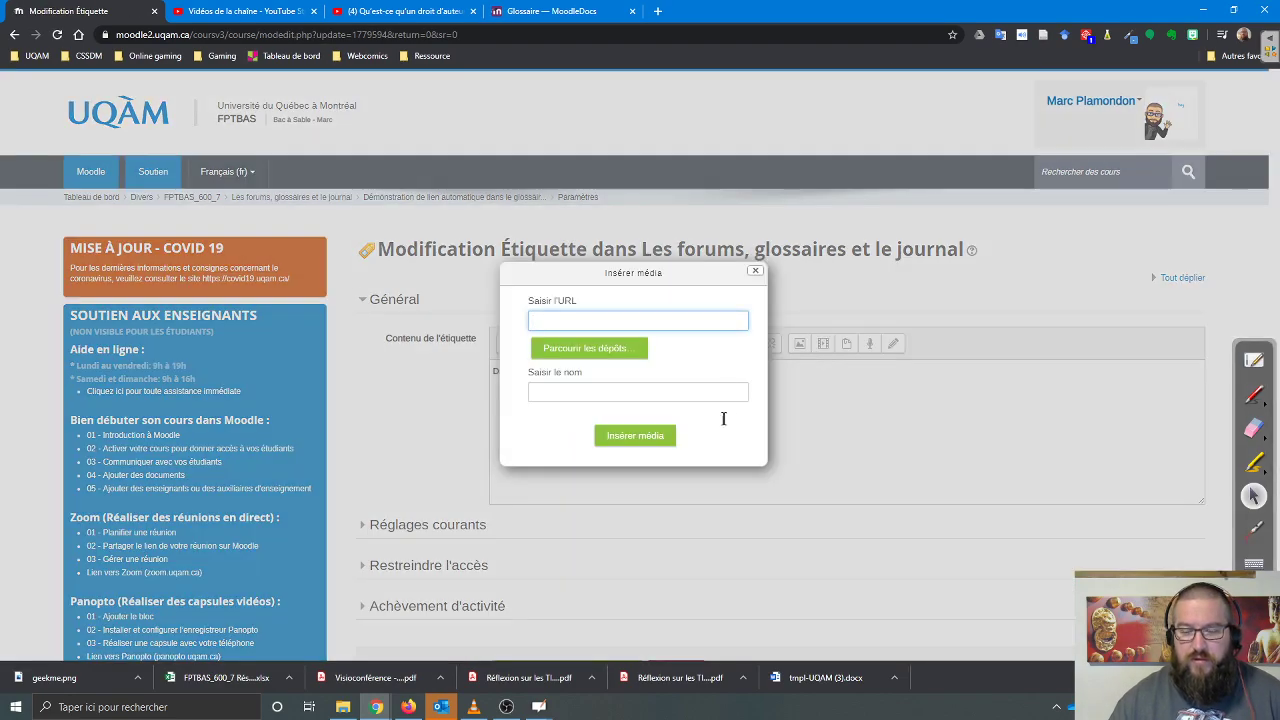
{"action": "key", "text": "Escape"}
{"action": "key", "text": "Return"}
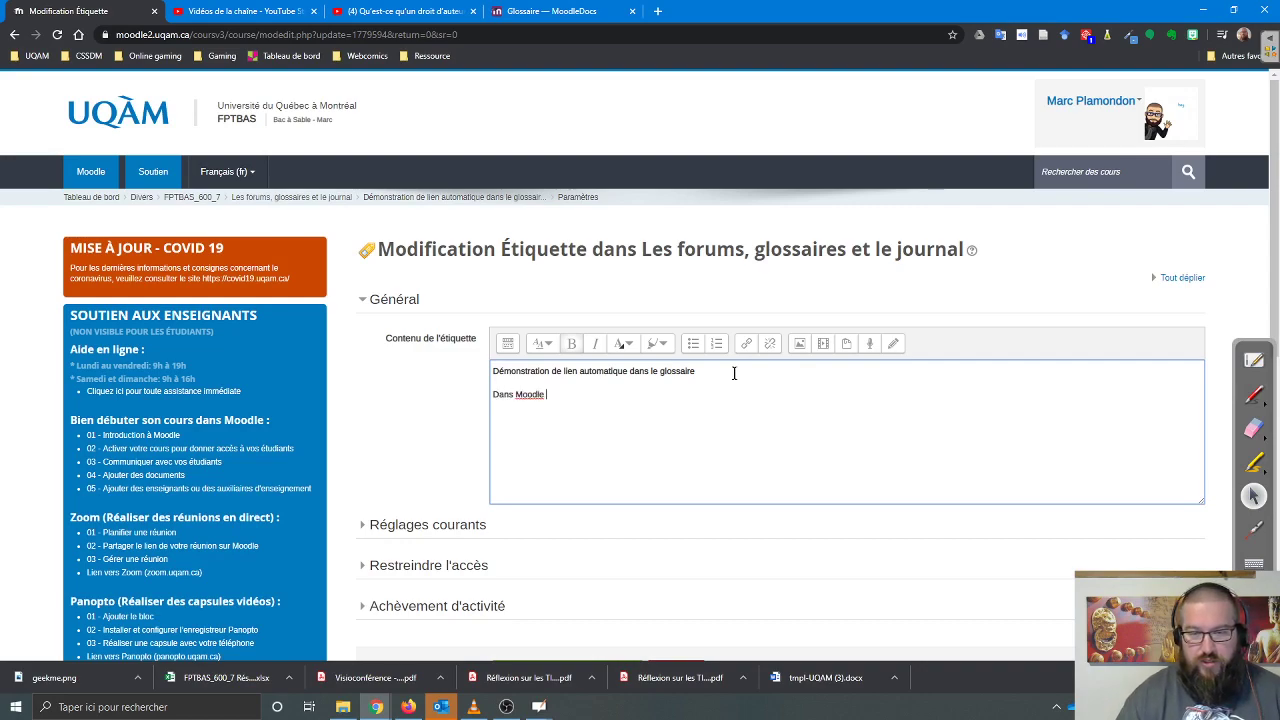
{"action": "type", "text": "Dans Moodle, "}
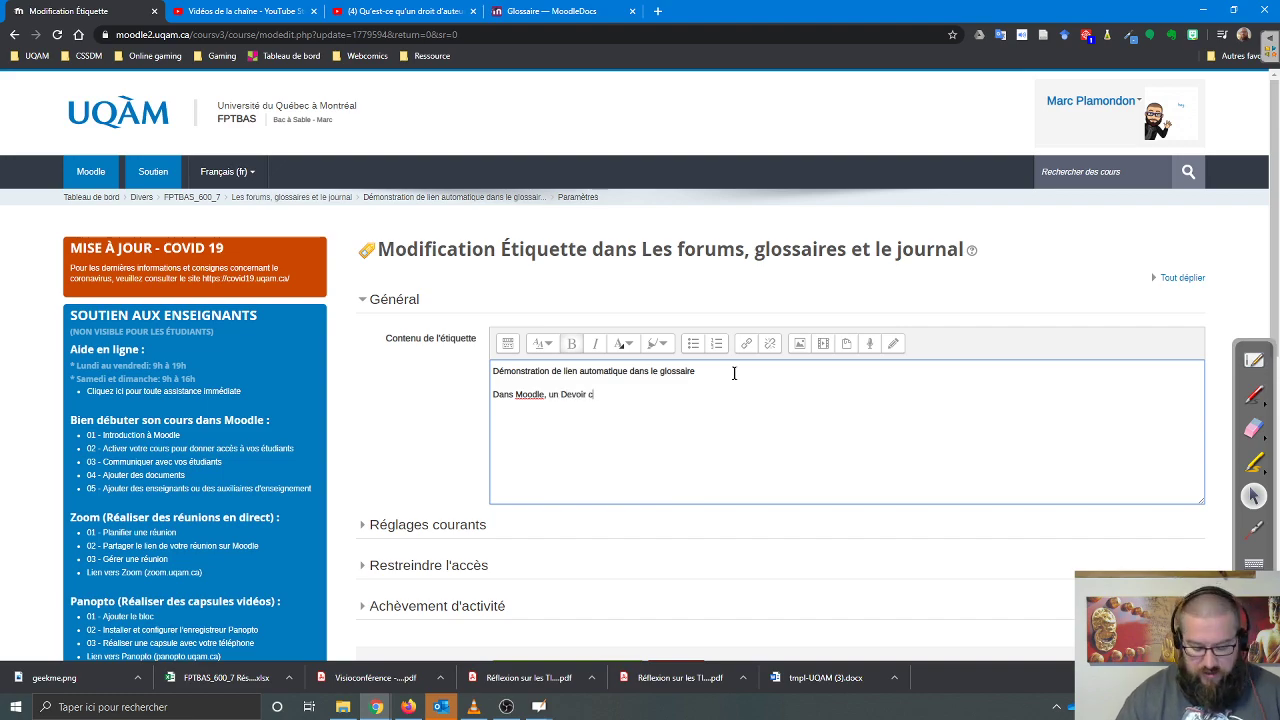
{"action": "type", "text": "un Devoir c'est l'éq"}
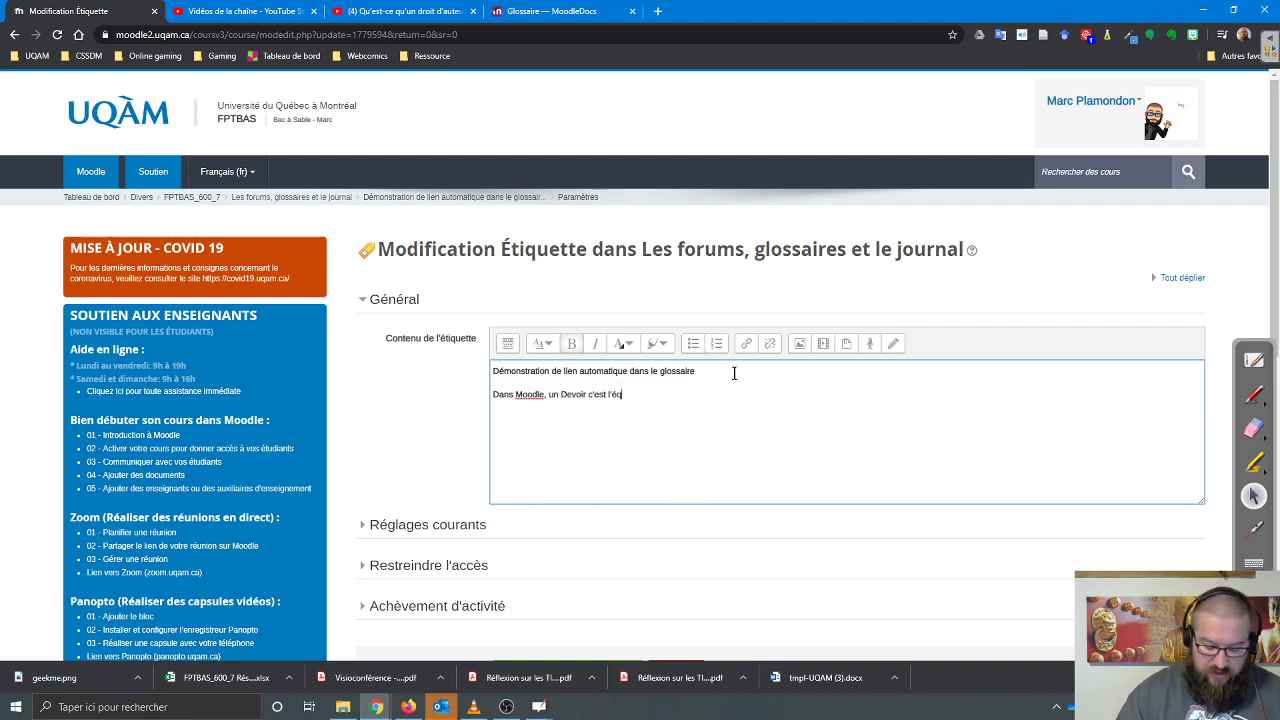
{"action": "type", "text": "uivalement en anglais d'"}
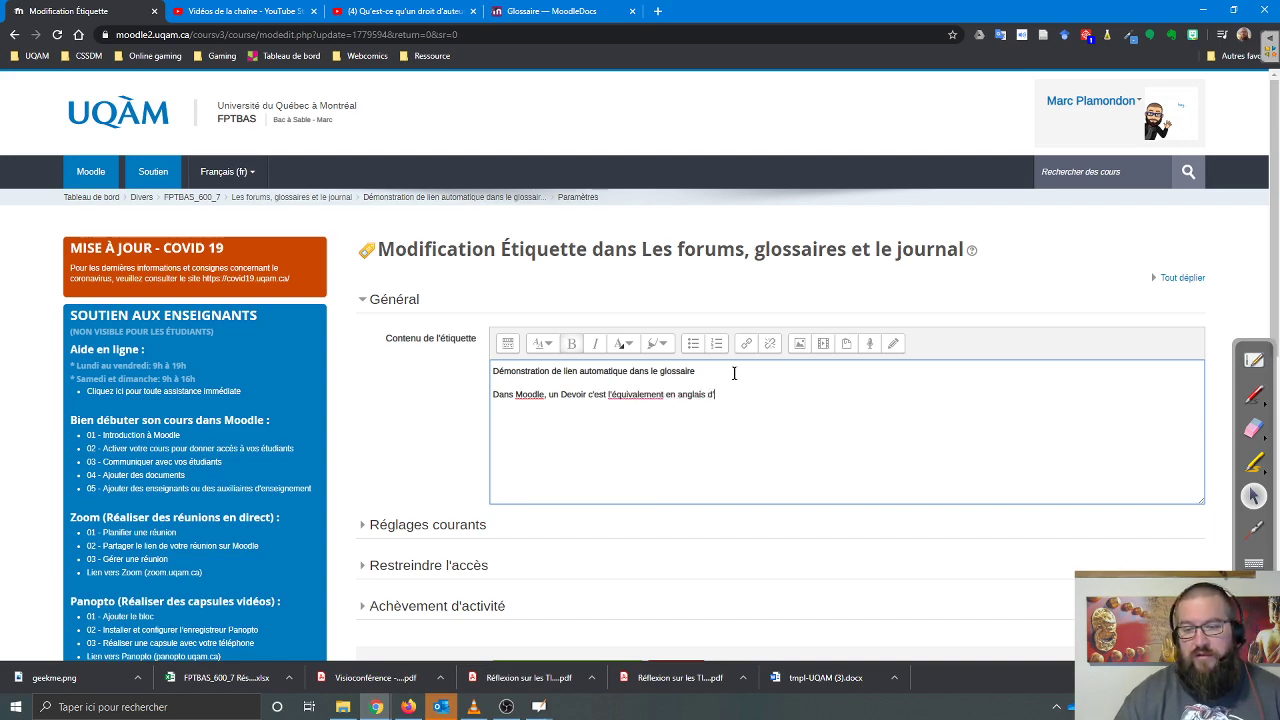
{"action": "type", "text": "un Assignement"}
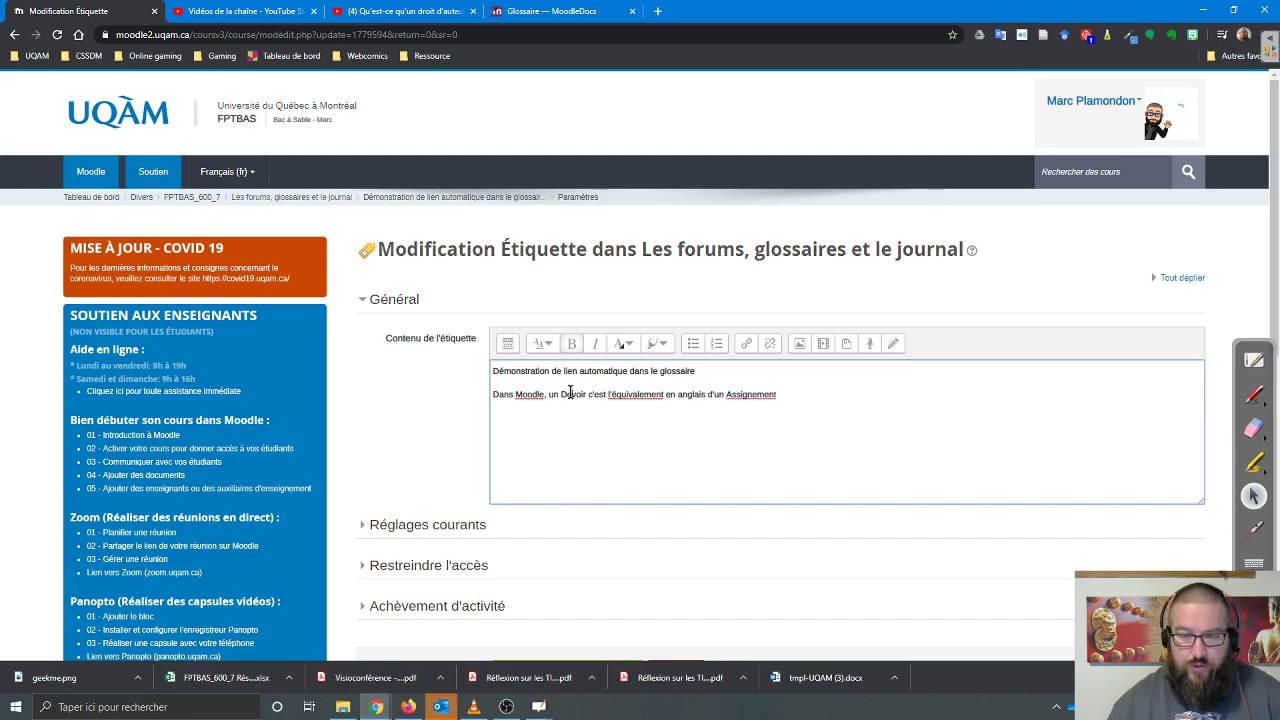
{"action": "left_click_drag", "start_coordinate": [566, 394], "coordinate": [573, 394]}
{"action": "type", "text": "d"}
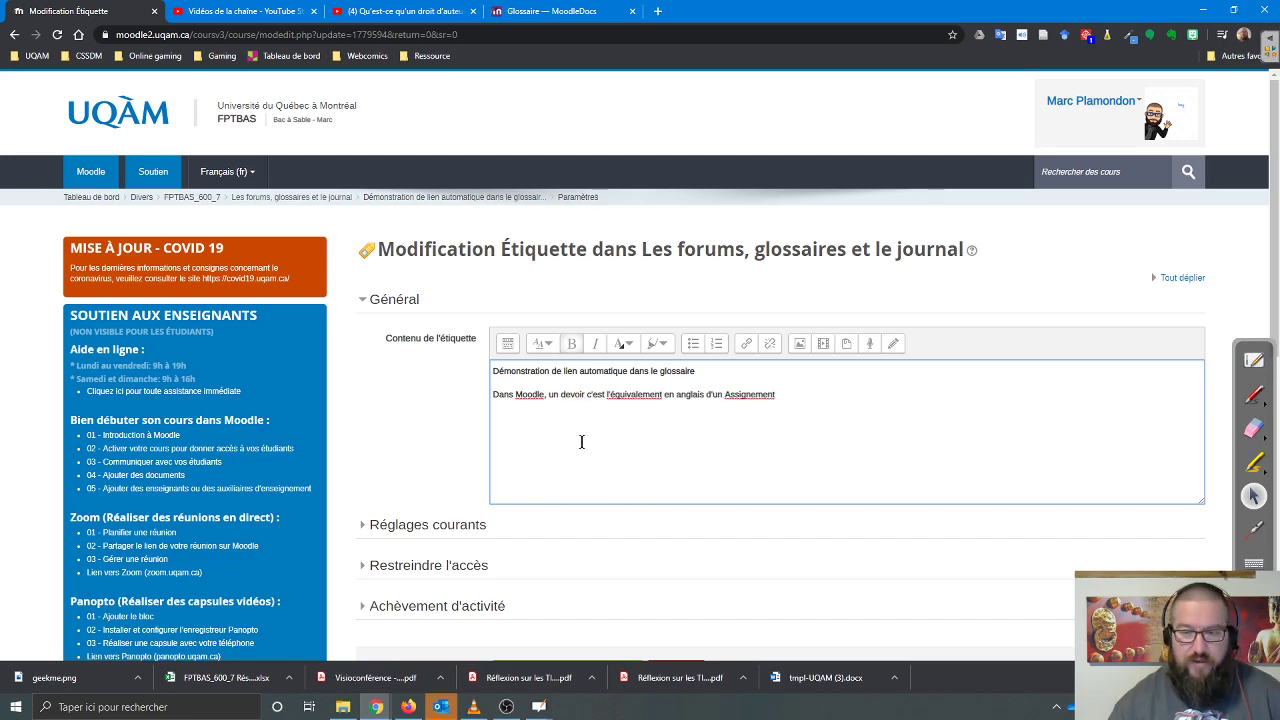
{"action": "scroll", "coordinate": [618, 521], "scroll_direction": "down", "scroll_amount": 3}
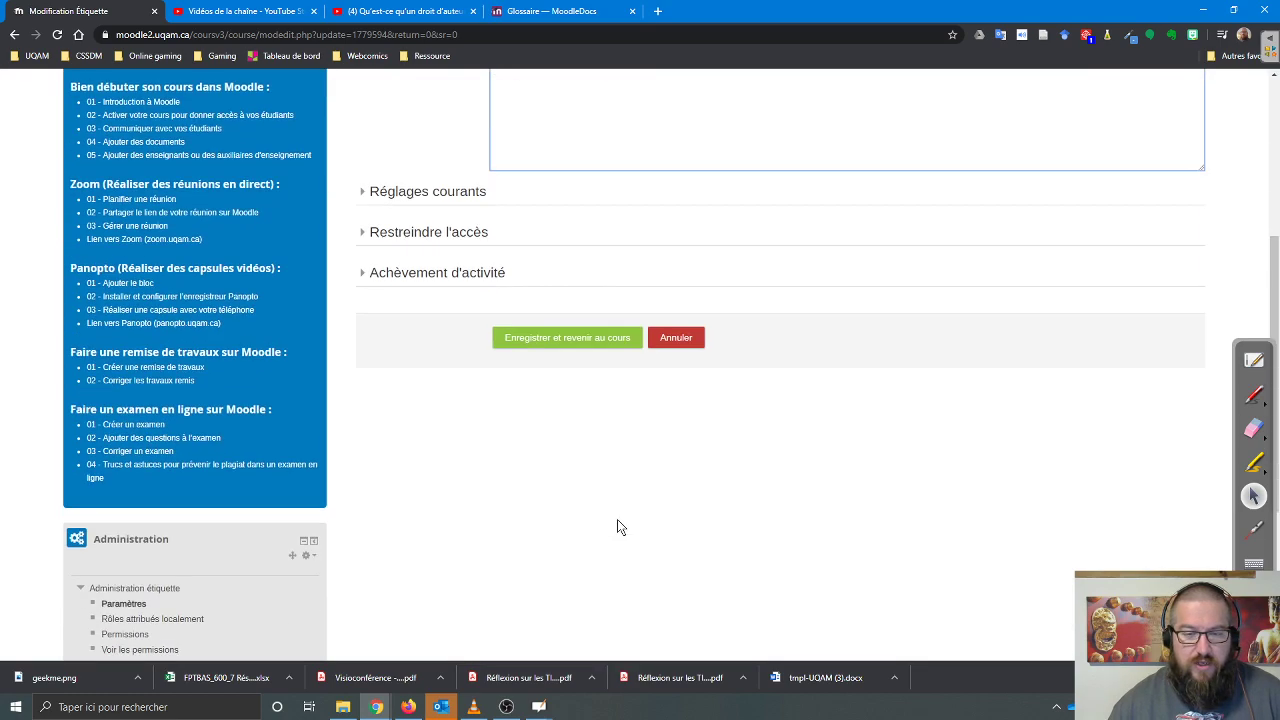
{"action": "left_click", "coordinate": [571, 340]}
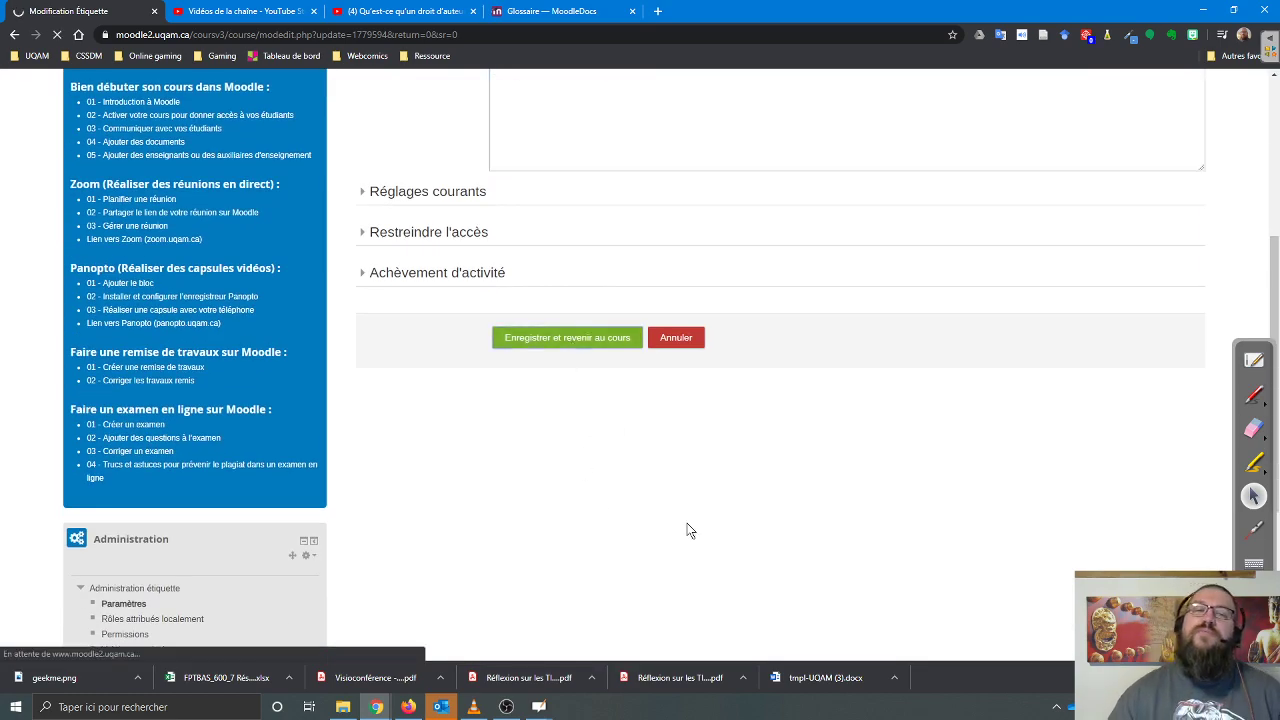
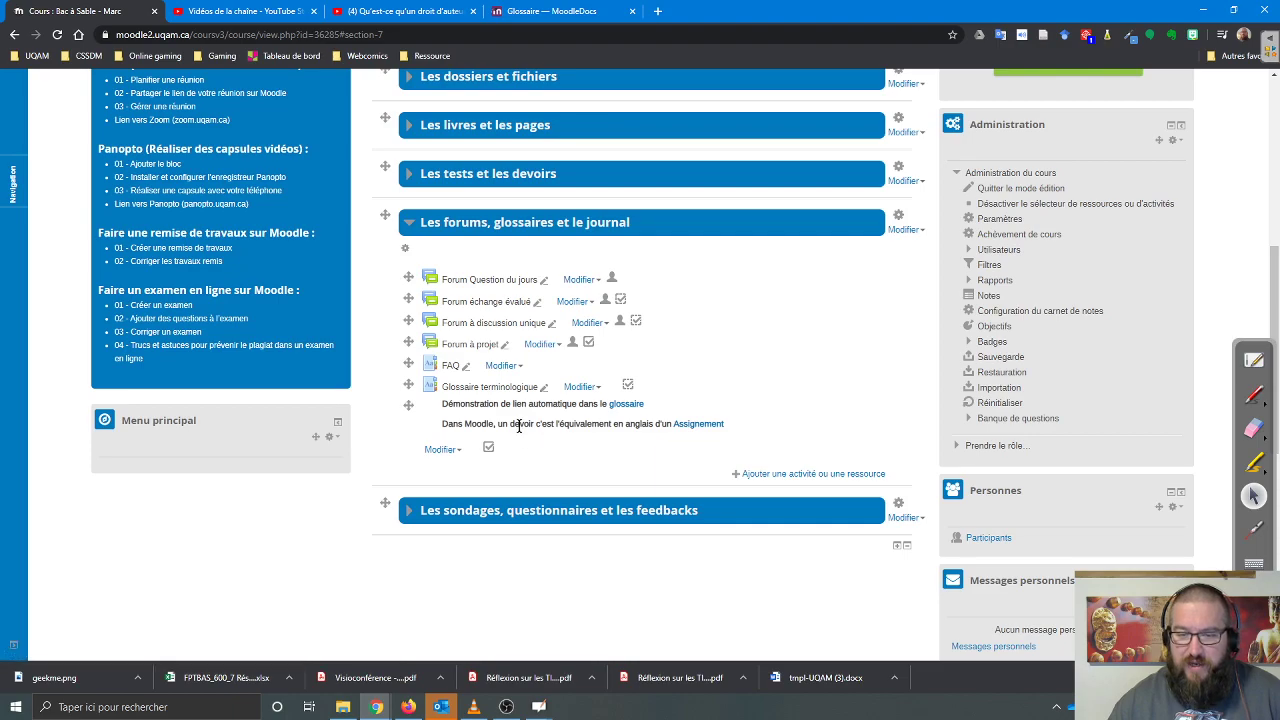
- Check the words devoir and Assignement in the label, view the definition linked from Assignement and close it
{"action": "left_click_drag", "start_coordinate": [508, 424], "coordinate": [530, 424]}
{"action": "left_click", "coordinate": [548, 463]}
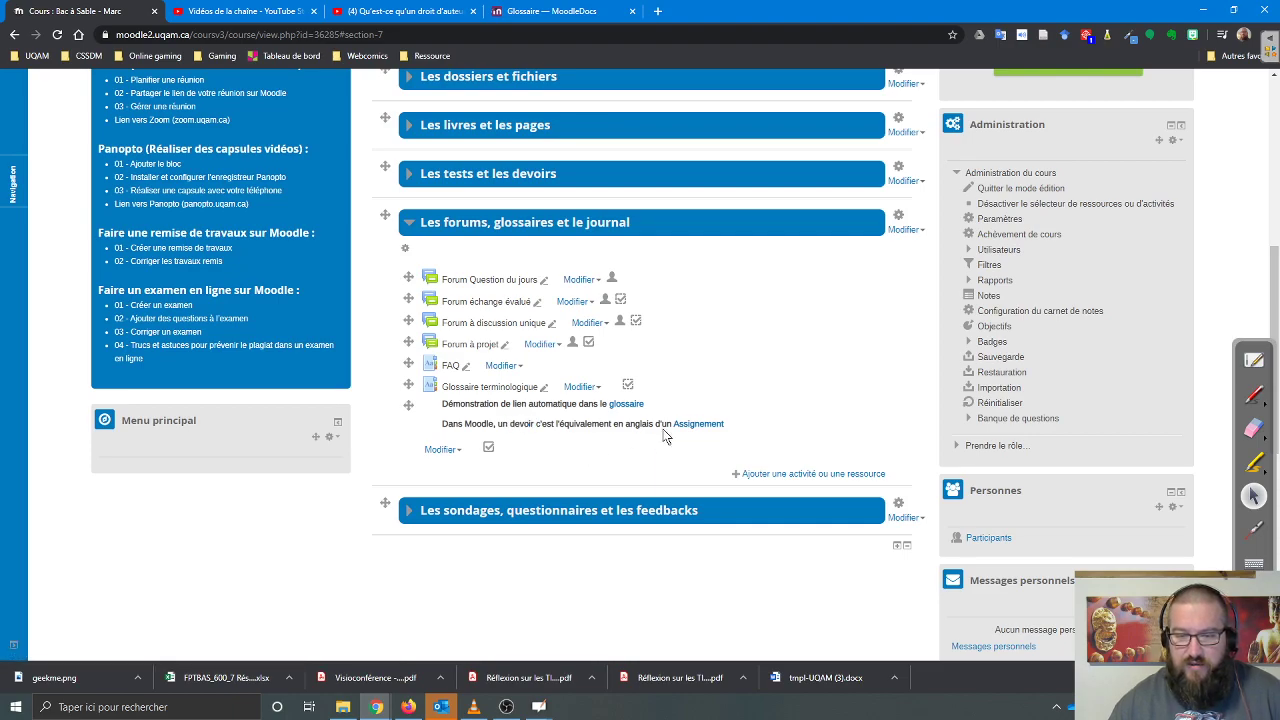
{"action": "left_click", "coordinate": [690, 424]}
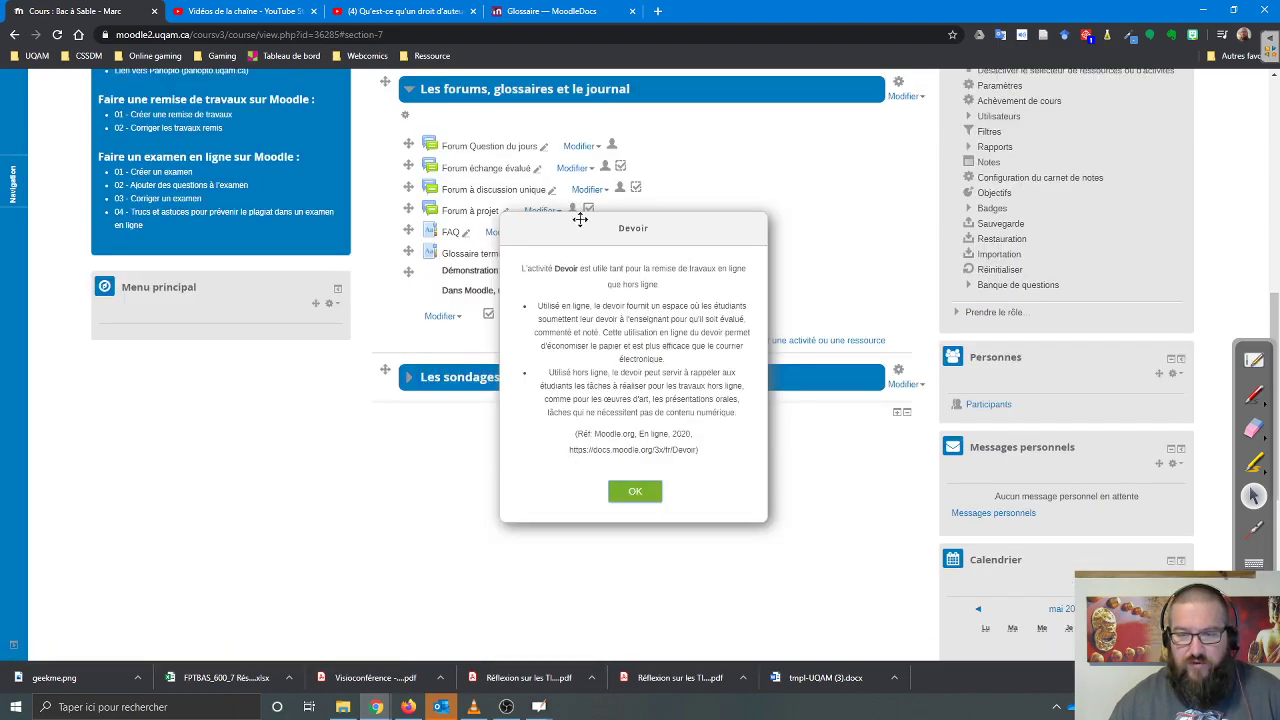
{"action": "left_click", "coordinate": [642, 492]}
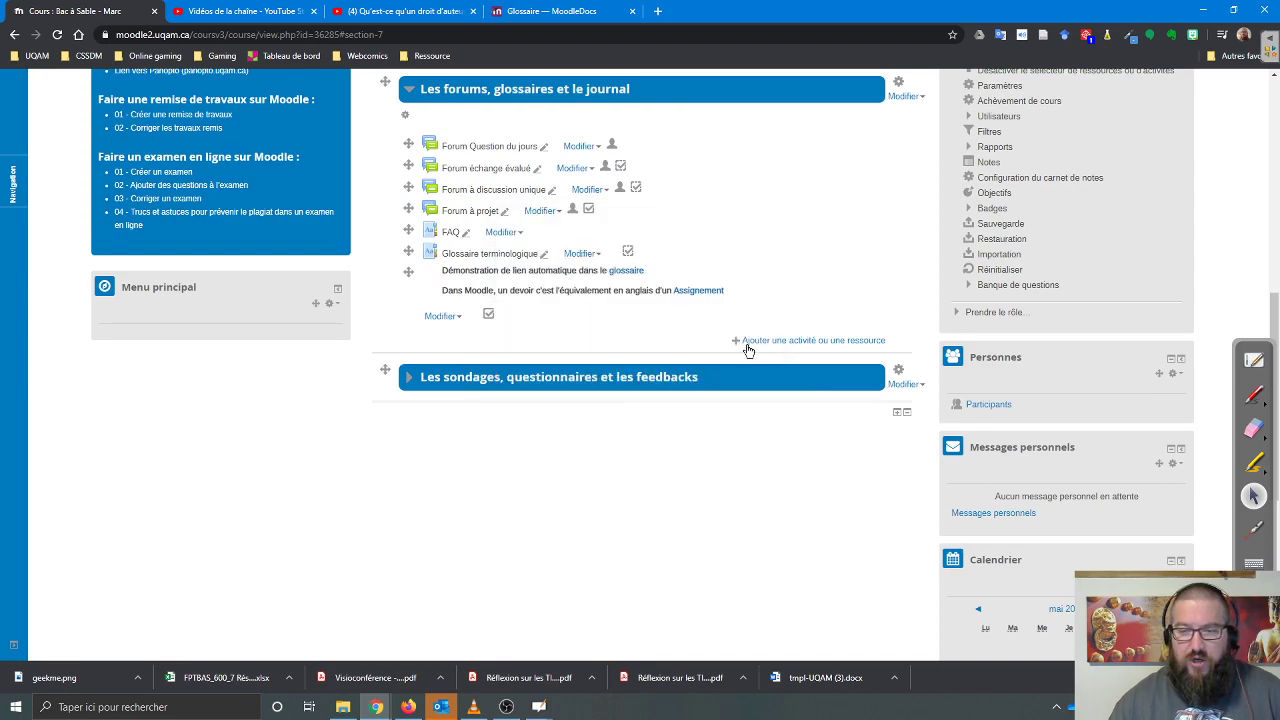
- Open the Glossaire terminologique as the teacher and examine the title of the student's Devoir article
{"action": "left_click", "coordinate": [514, 254]}
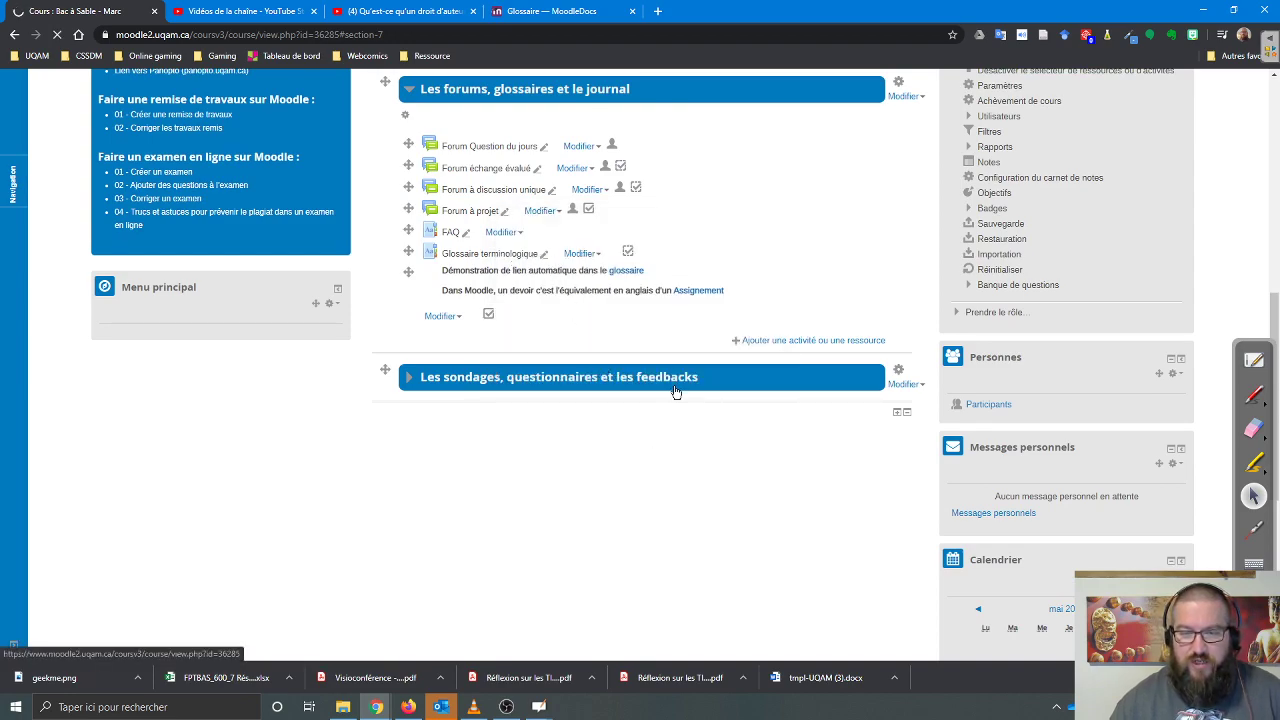
{"action": "scroll", "coordinate": [666, 386], "scroll_direction": "down", "scroll_amount": 3}
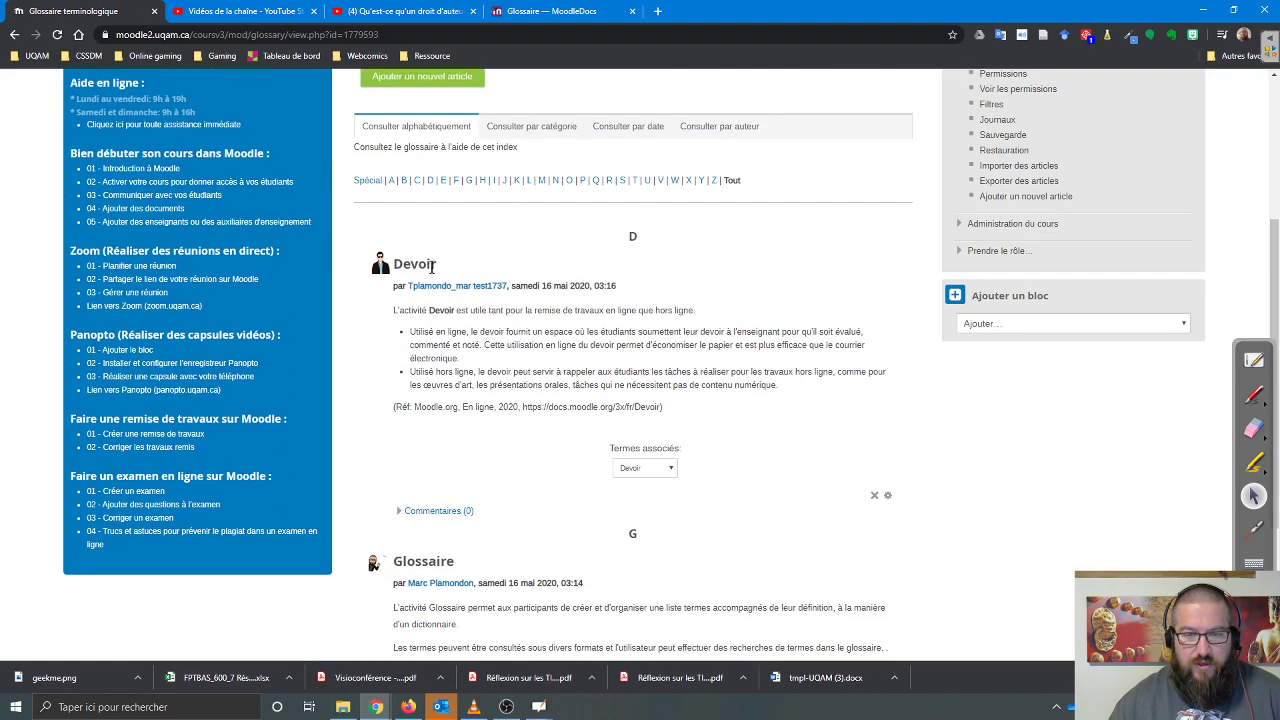
{"action": "left_click_drag", "start_coordinate": [396, 263], "coordinate": [440, 266]}
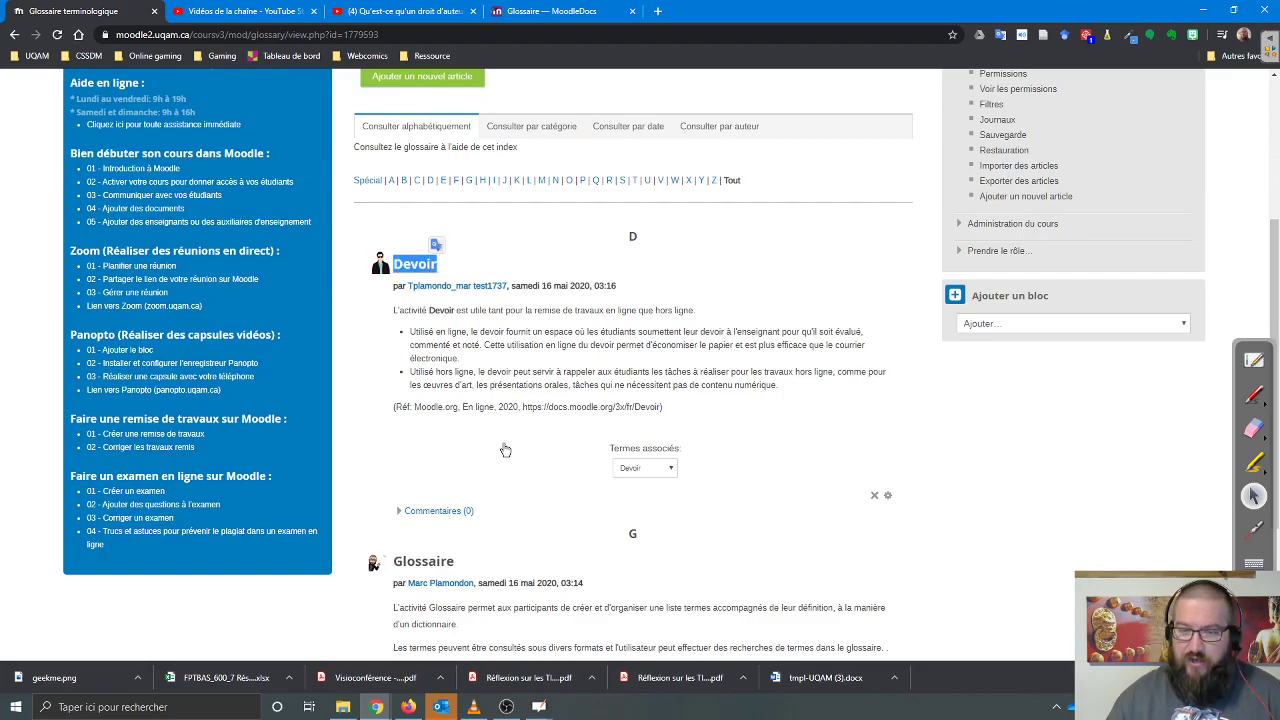
- Open the student's Devoir article in the Glossaire terminologique for editing
{"action": "scroll", "coordinate": [729, 366], "scroll_direction": "up", "scroll_amount": 2}
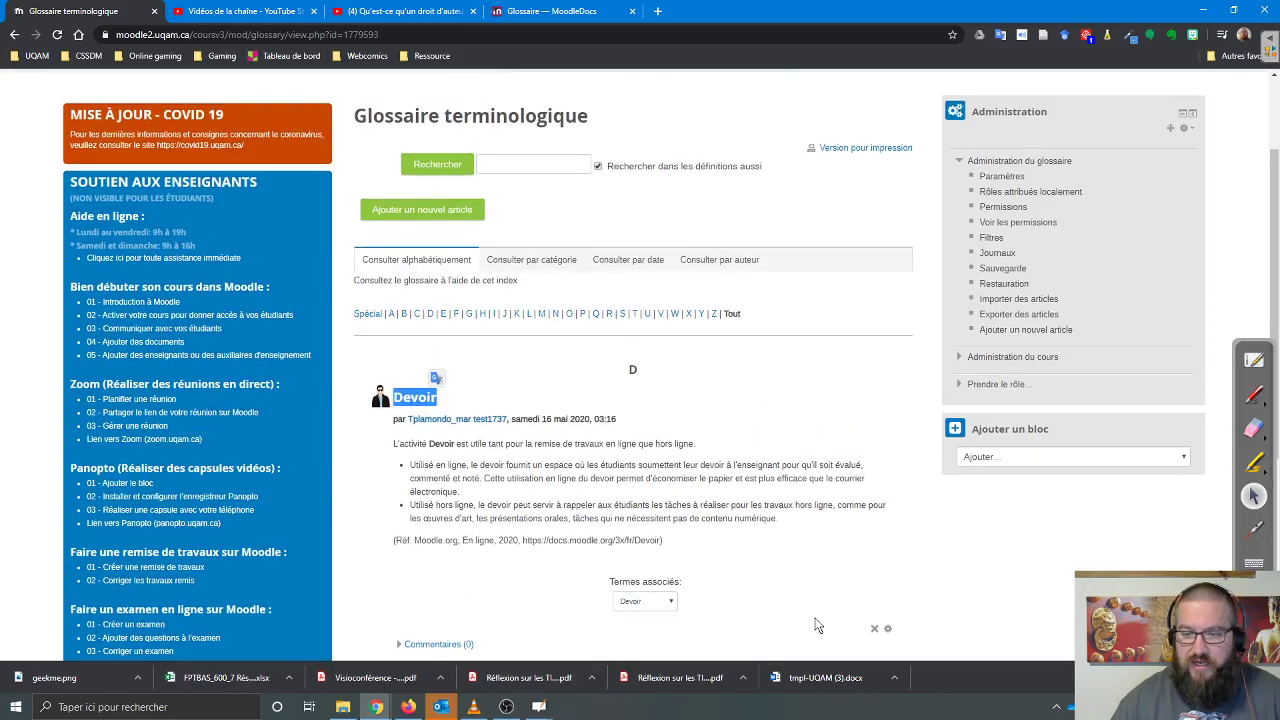
{"action": "scroll", "coordinate": [801, 478], "scroll_direction": "down", "scroll_amount": 1}
{"action": "scroll", "coordinate": [801, 478], "scroll_direction": "down", "scroll_amount": 1}
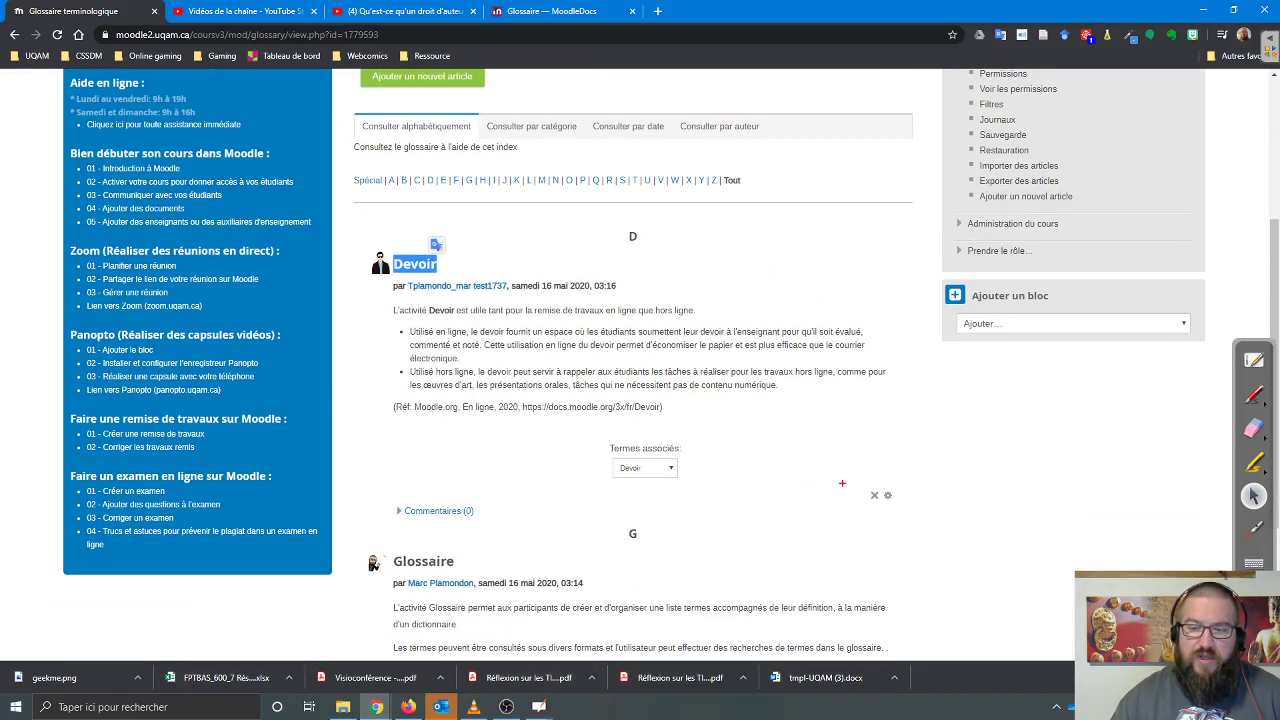
{"action": "left_click_drag", "start_coordinate": [851, 480], "coordinate": [904, 512]}
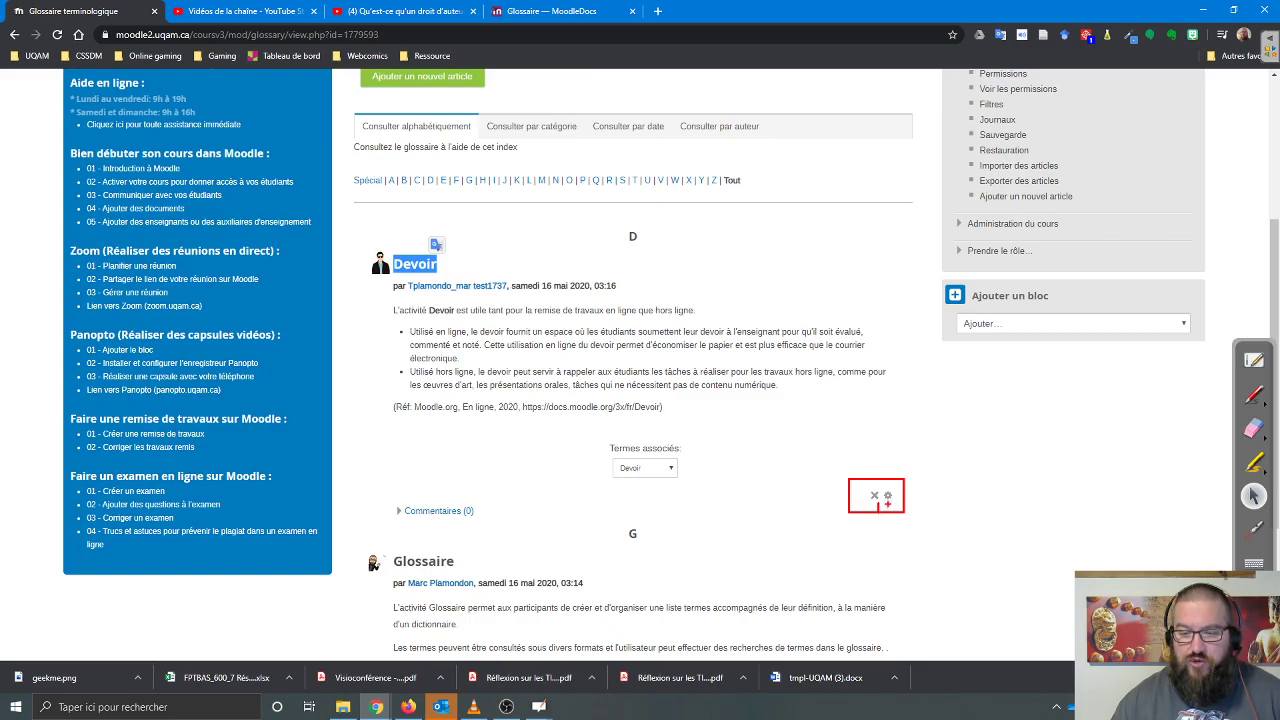
{"action": "left_click_drag", "start_coordinate": [878, 505], "coordinate": [893, 505]}
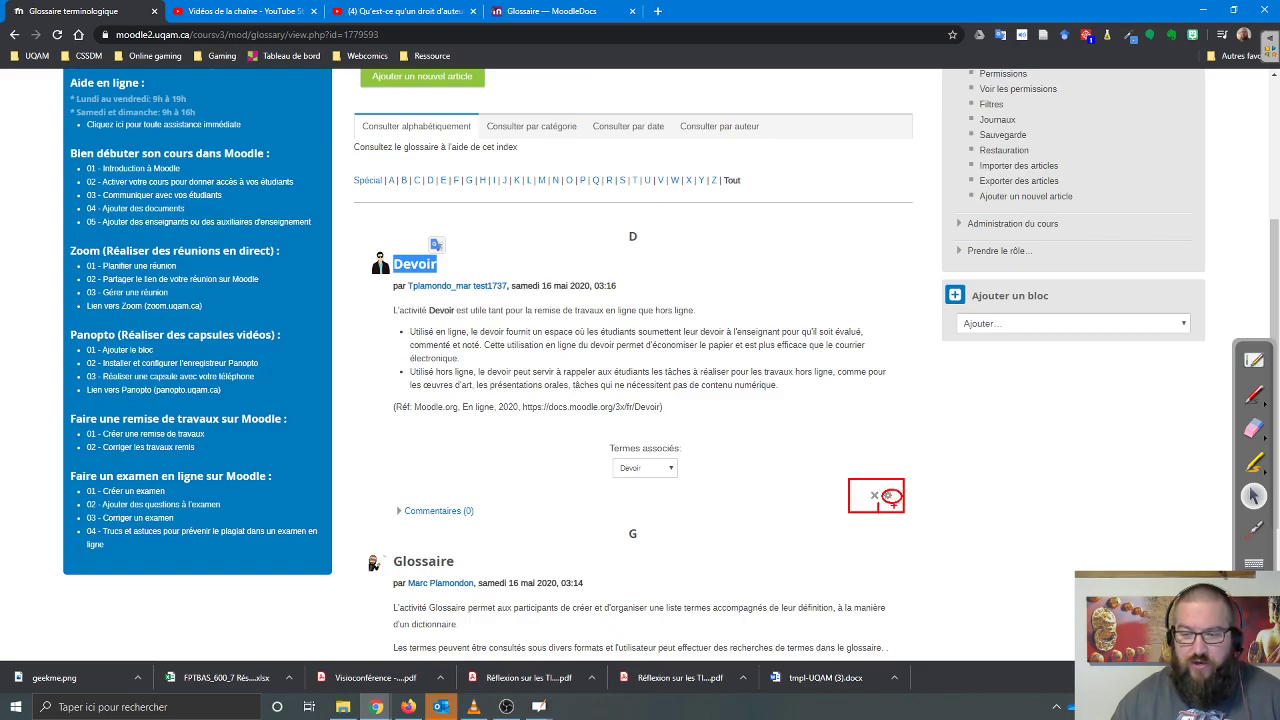
{"action": "left_click", "coordinate": [888, 496]}
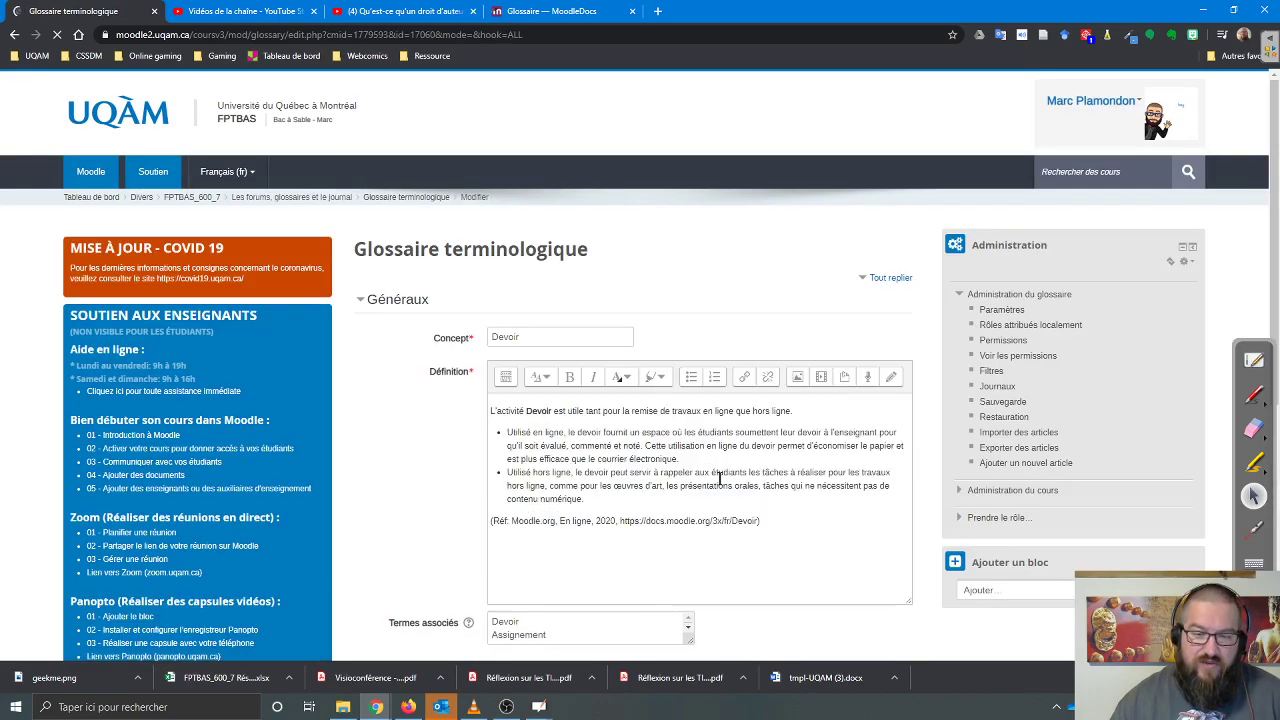
- Review the article's associated terms and automatic linking options, and read the help for Article sensible à la casse
{"action": "scroll", "coordinate": [520, 400], "scroll_direction": "down", "scroll_amount": 3}
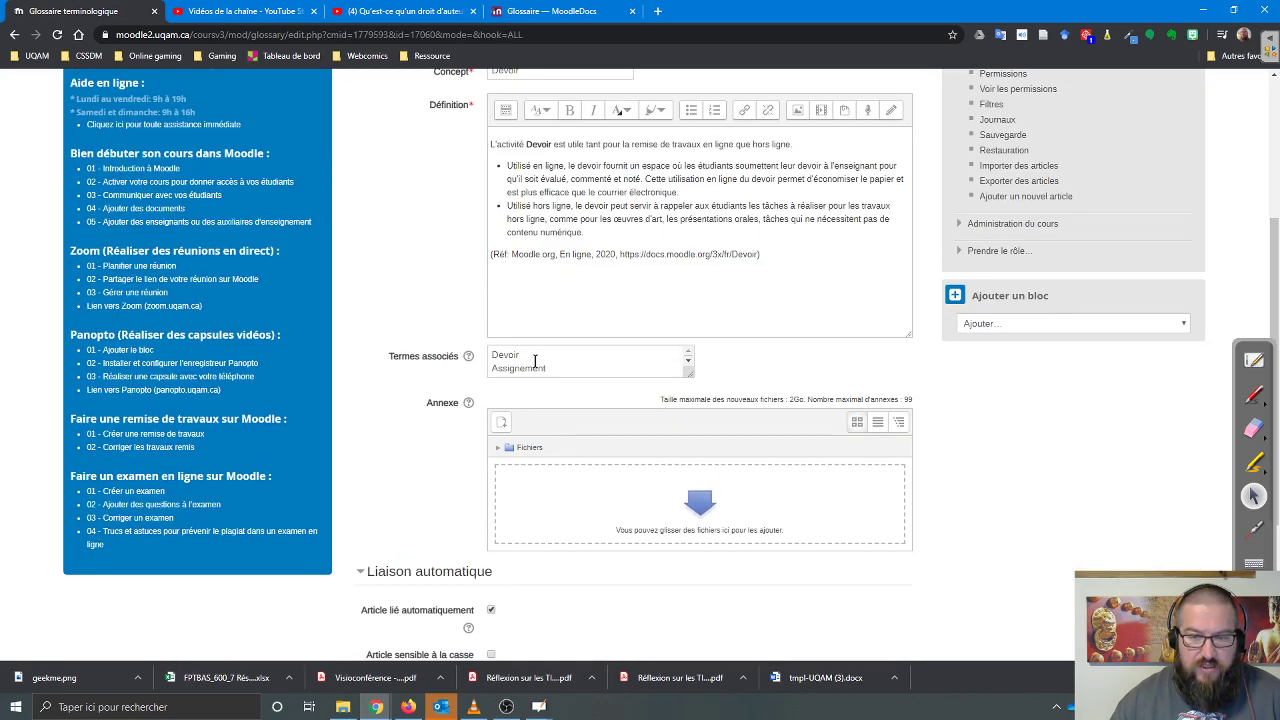
{"action": "scroll", "coordinate": [472, 404], "scroll_direction": "down", "scroll_amount": 3}
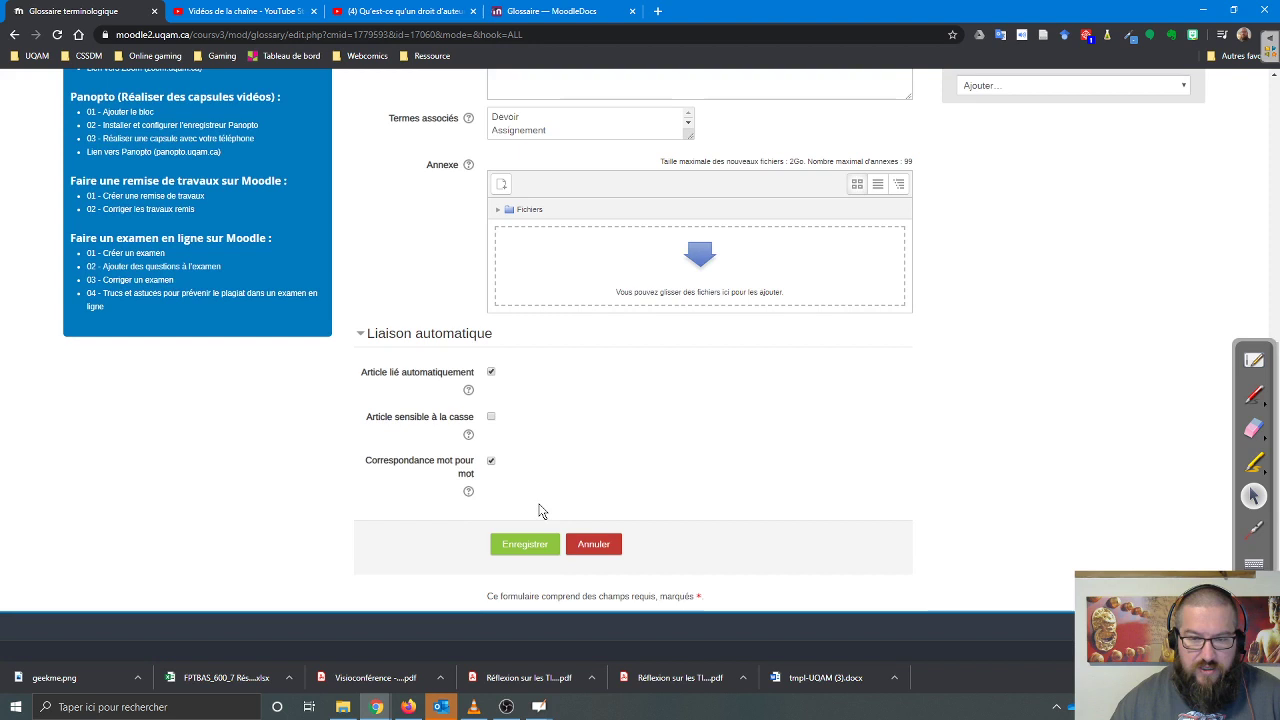
{"action": "left_click", "coordinate": [468, 435]}
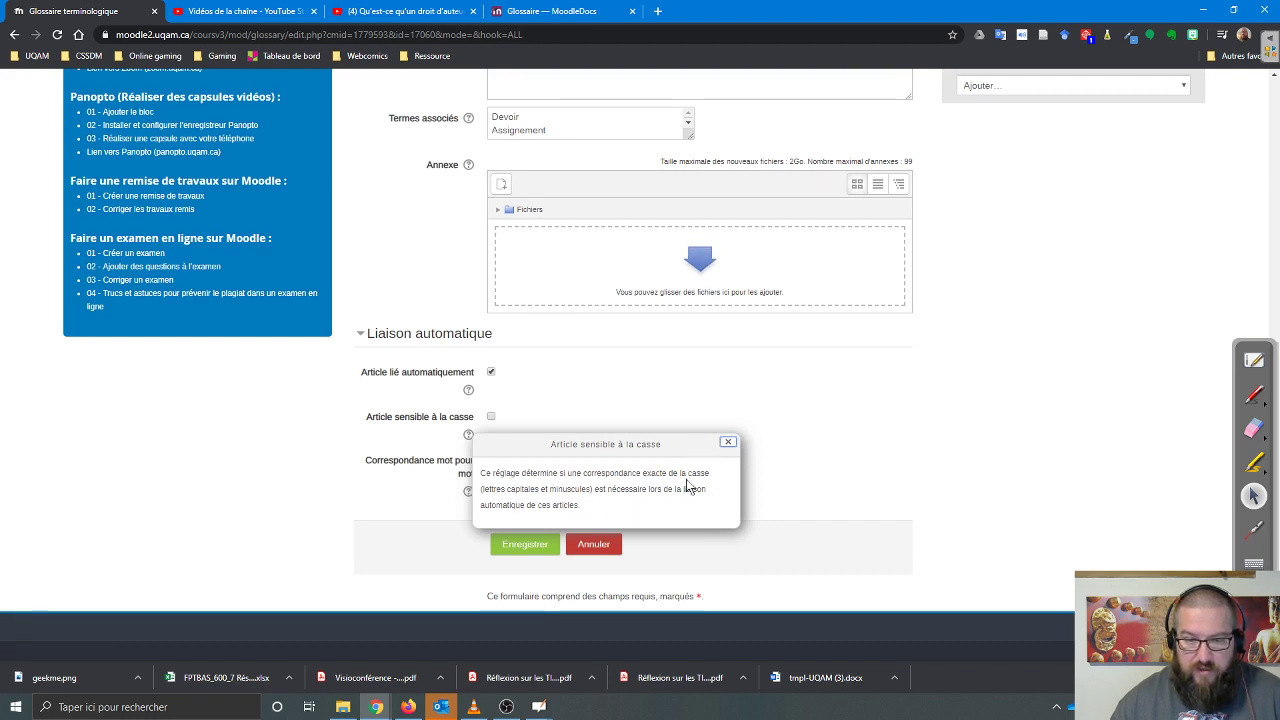
{"action": "left_click", "coordinate": [728, 441]}
{"action": "scroll", "coordinate": [690, 530], "scroll_direction": "up", "scroll_amount": 1}
{"action": "scroll", "coordinate": [687, 535], "scroll_direction": "up", "scroll_amount": 2}
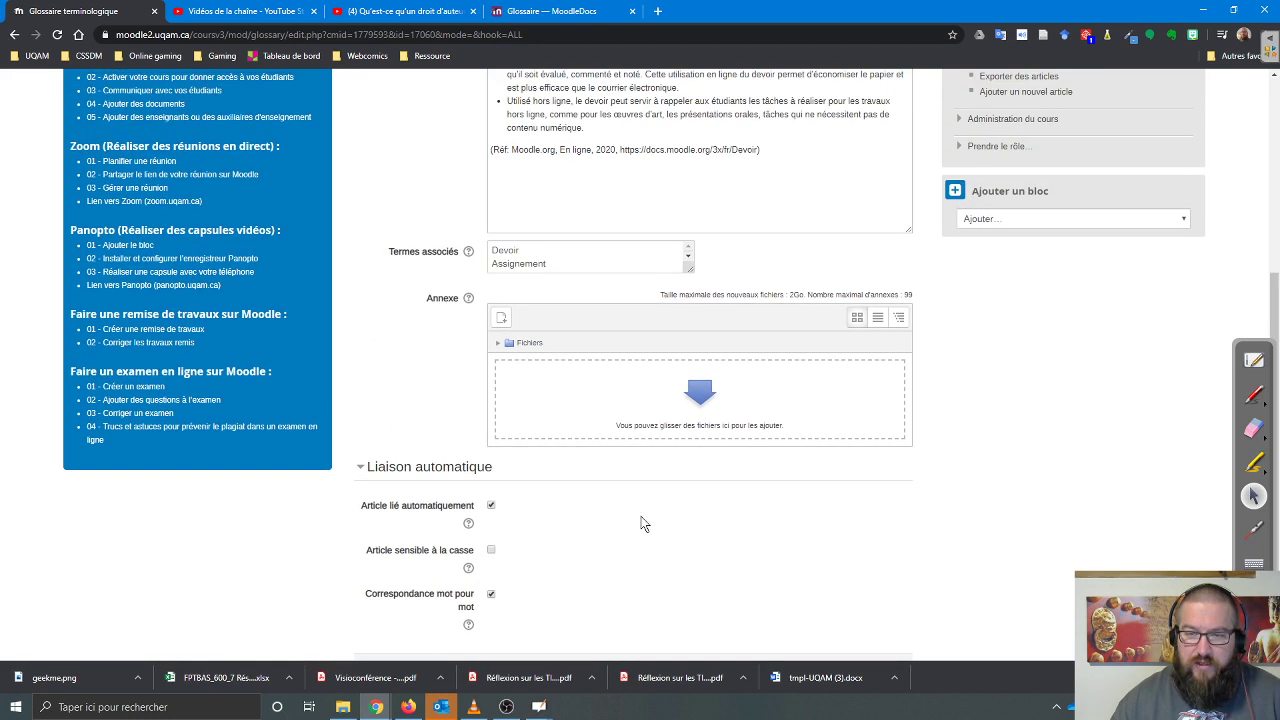
{"action": "scroll", "coordinate": [613, 514], "scroll_direction": "down", "scroll_amount": 2}
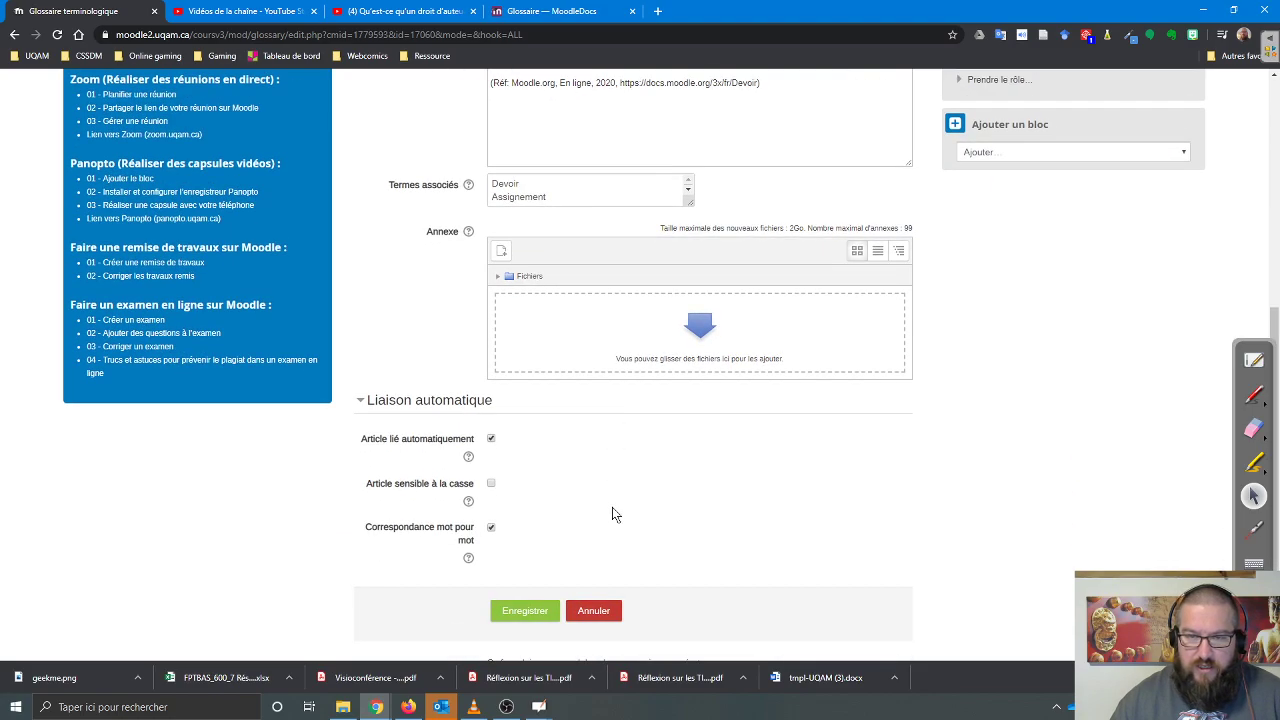
- Change the first associated term to lowercase "devoir" and save the article
{"action": "left_click", "coordinate": [500, 186]}
{"action": "key", "text": "BackSpace"}
{"action": "type", "text": "d"}
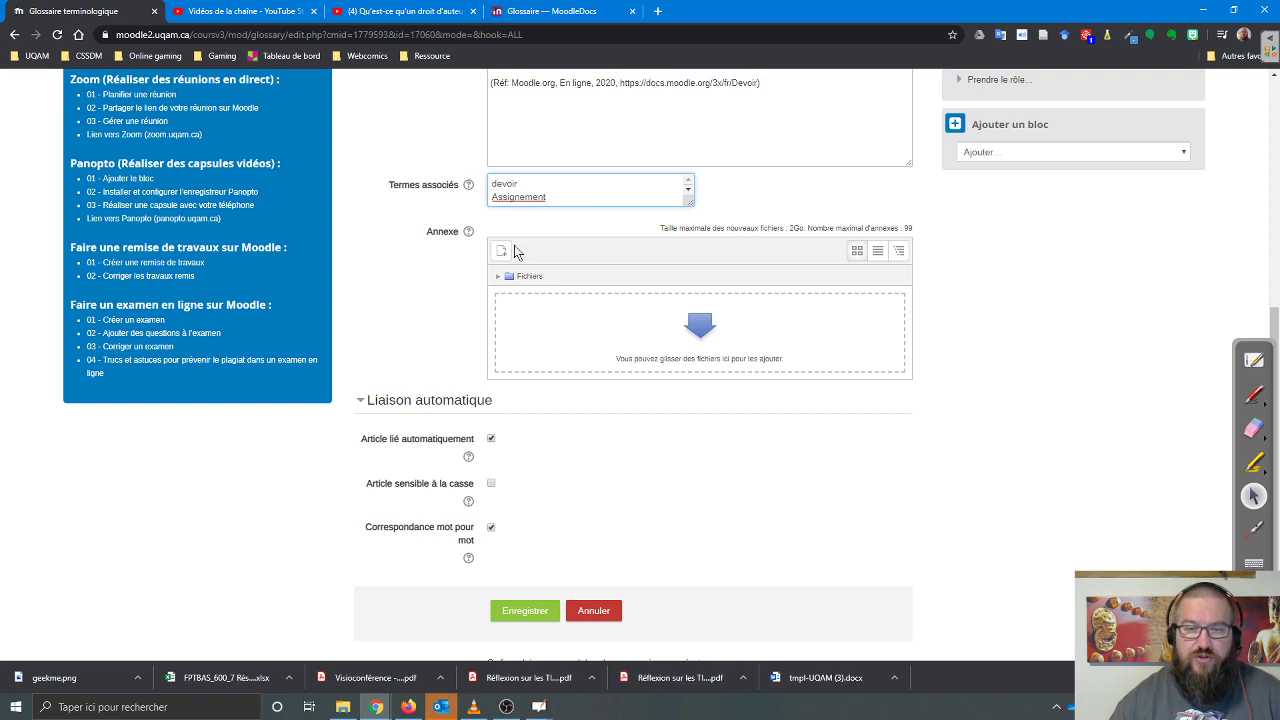
{"action": "scroll", "coordinate": [594, 466], "scroll_direction": "down", "scroll_amount": 1}
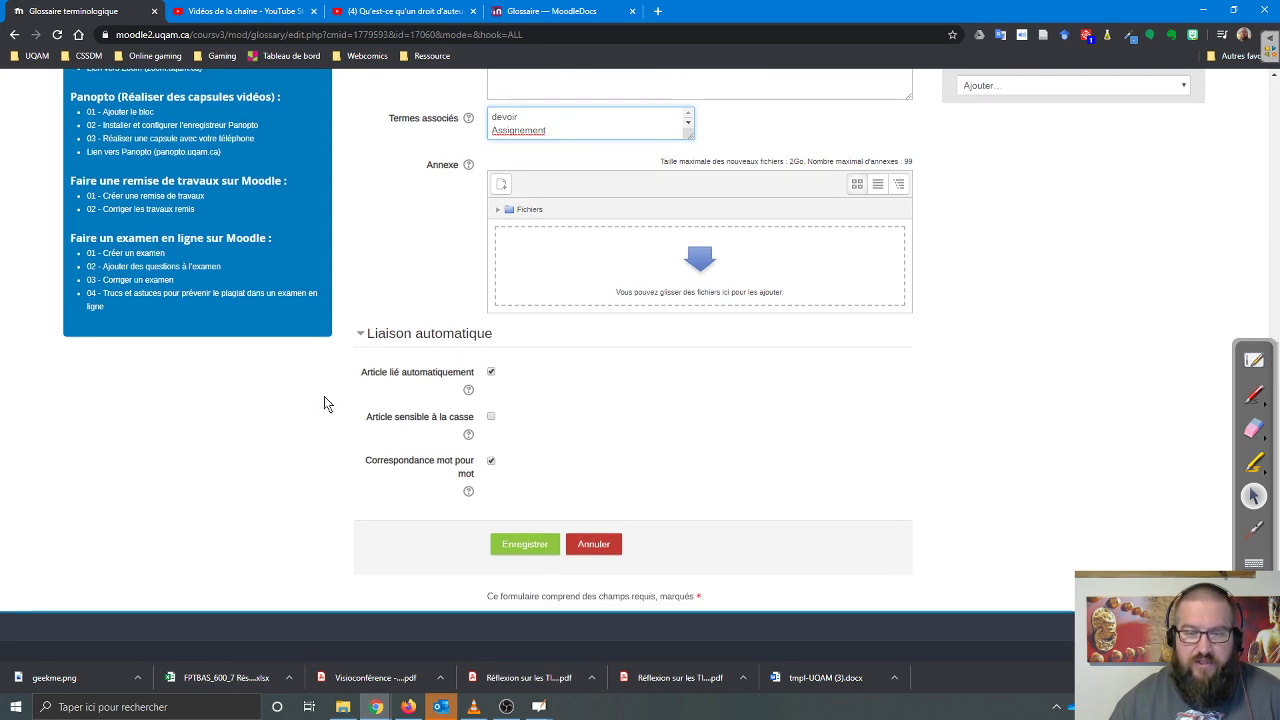
{"action": "left_click_drag", "start_coordinate": [366, 421], "coordinate": [483, 430]}
{"action": "left_click", "coordinate": [590, 436]}
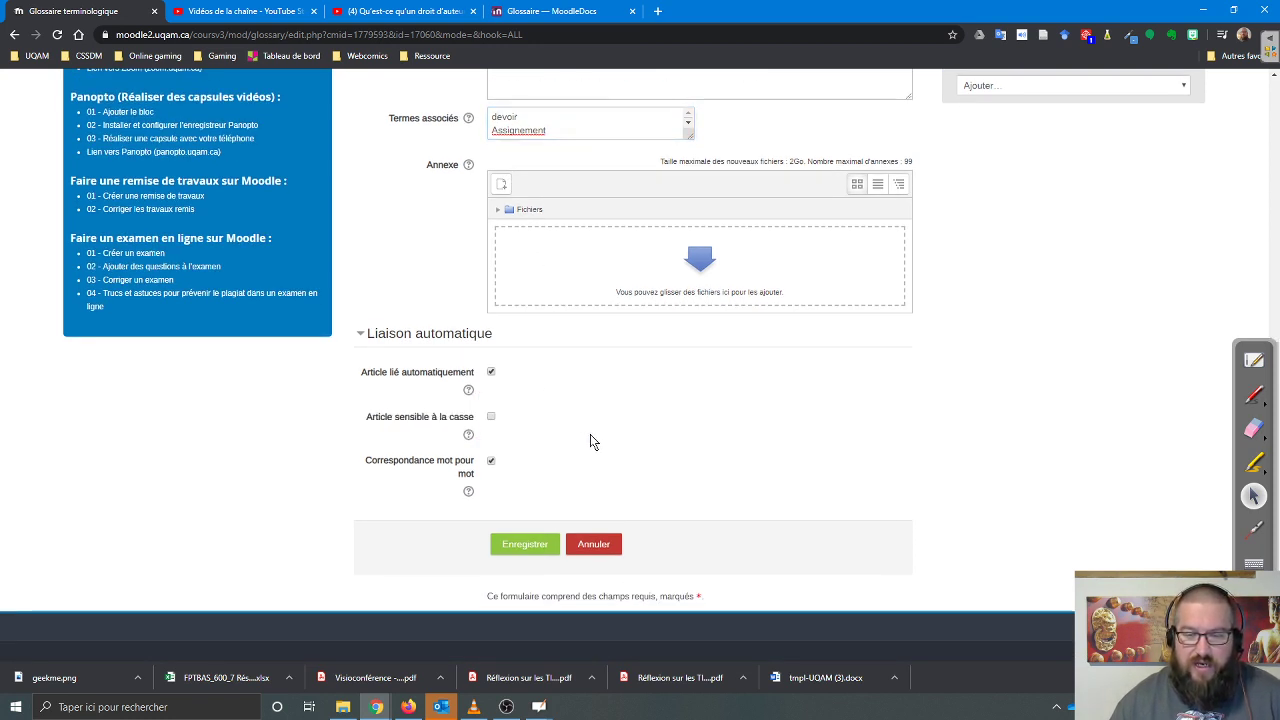
{"action": "left_click", "coordinate": [534, 550]}
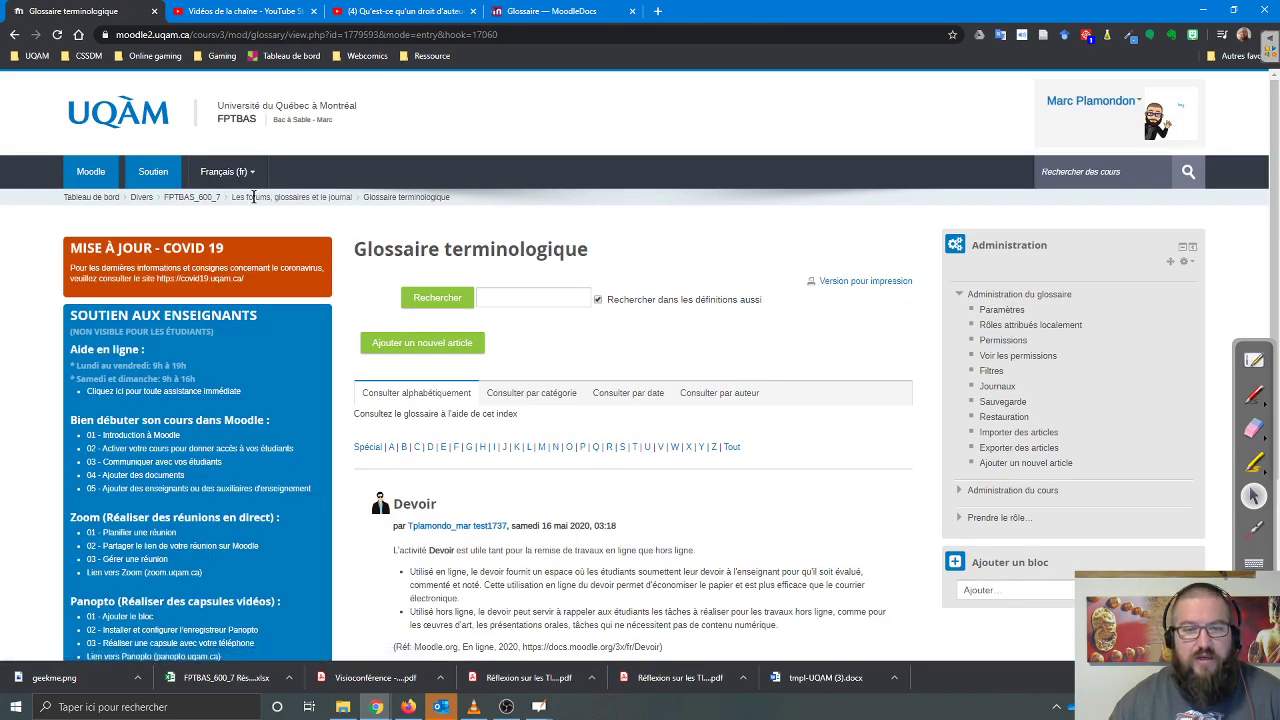
- Return to the FPTBAS_600_7 course page and check the word devoir in the demonstration label for an automatic link
{"action": "left_click", "coordinate": [200, 197]}
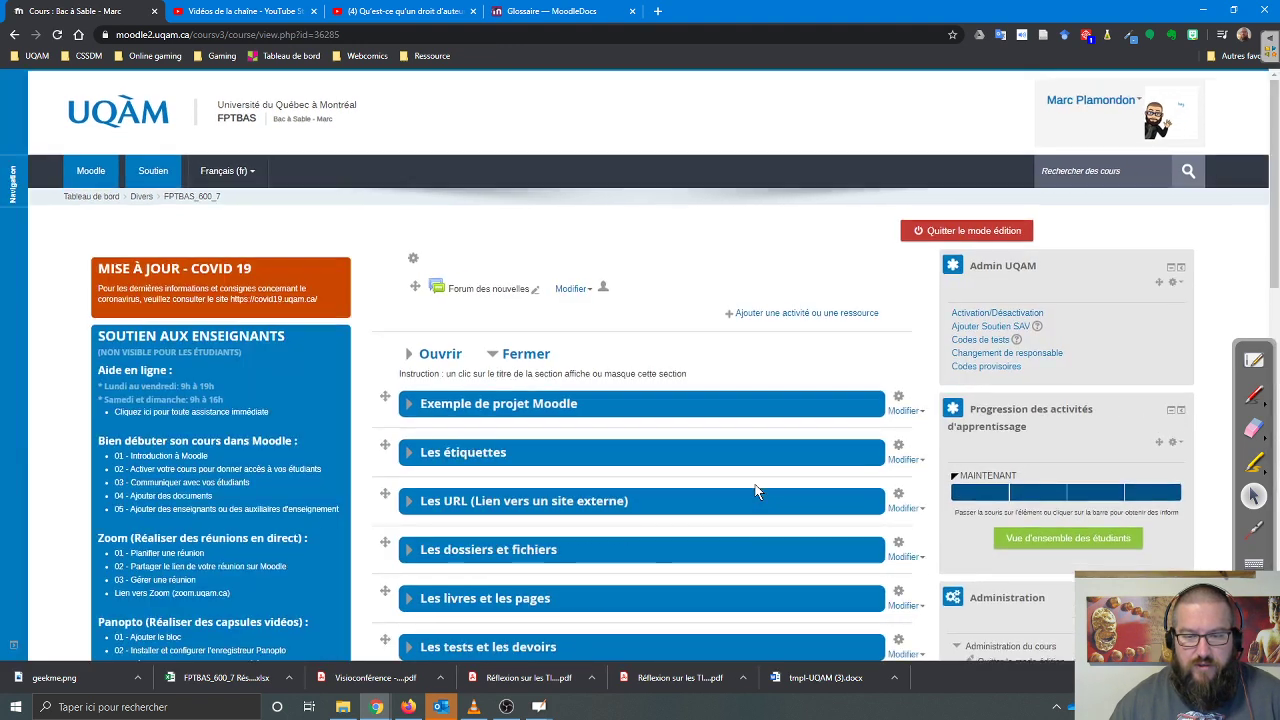
{"action": "scroll", "coordinate": [757, 491], "scroll_direction": "down", "scroll_amount": 5}
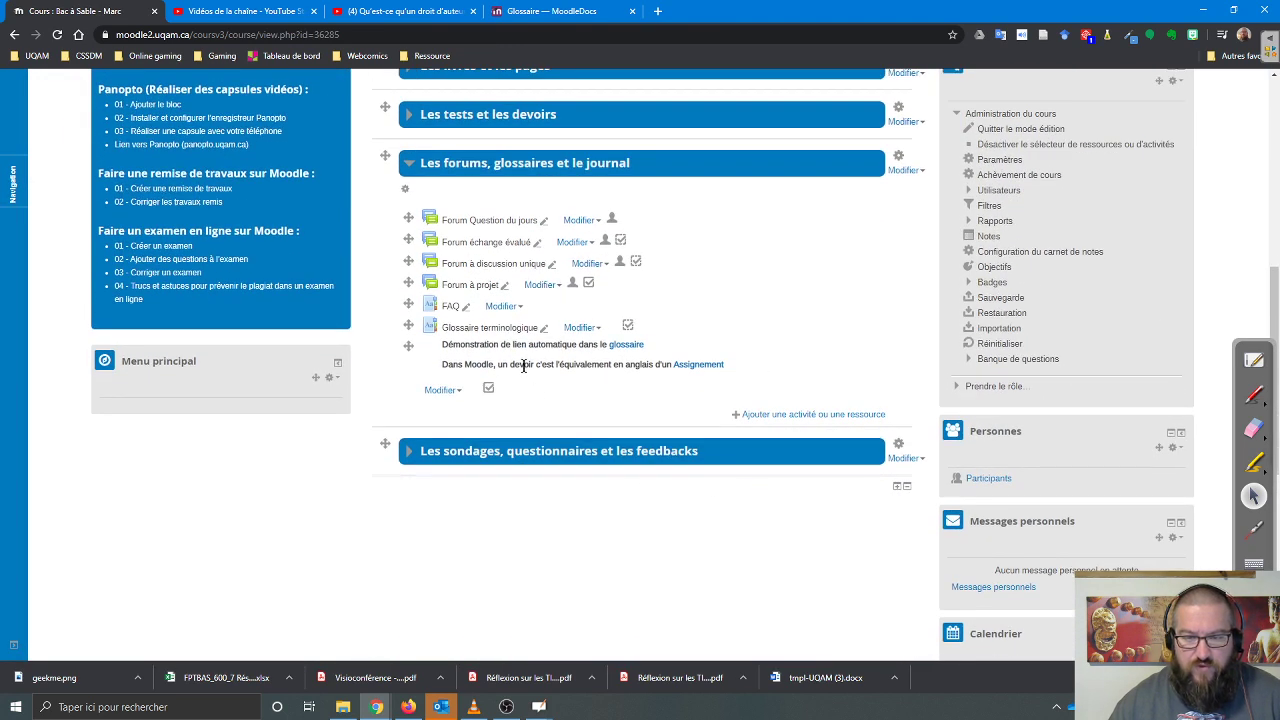
{"action": "triple_click", "coordinate": [523, 365]}
{"action": "double_click", "coordinate": [525, 365]}
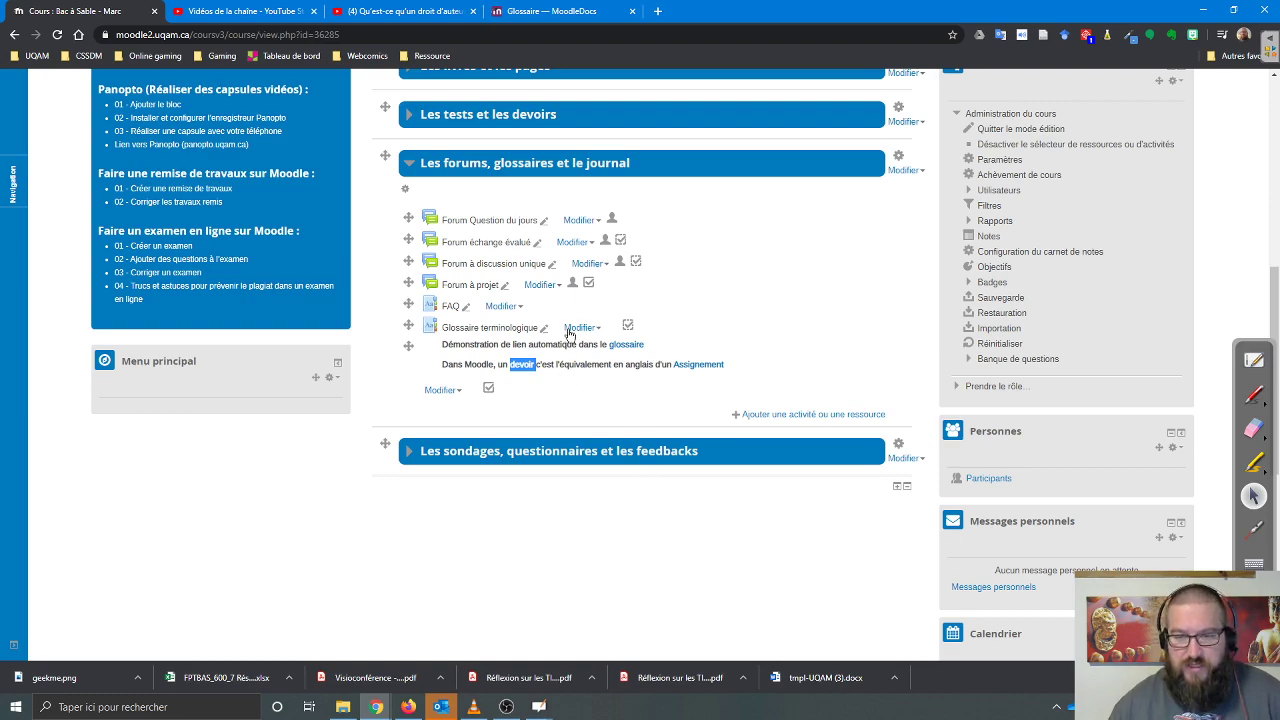
- Reopen the Devoir article for editing and compare its Concept, associated terms and automatic linking options
{"action": "left_click", "coordinate": [520, 330]}
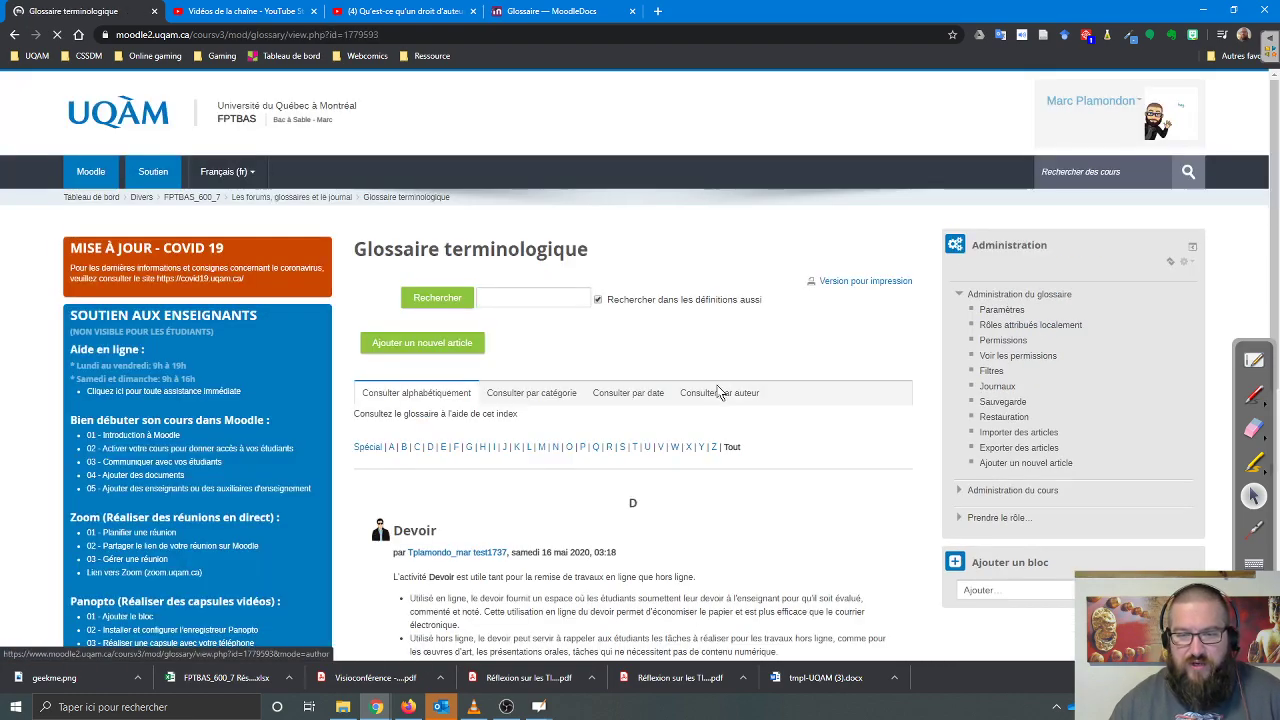
{"action": "scroll", "coordinate": [659, 426], "scroll_direction": "down", "scroll_amount": 3}
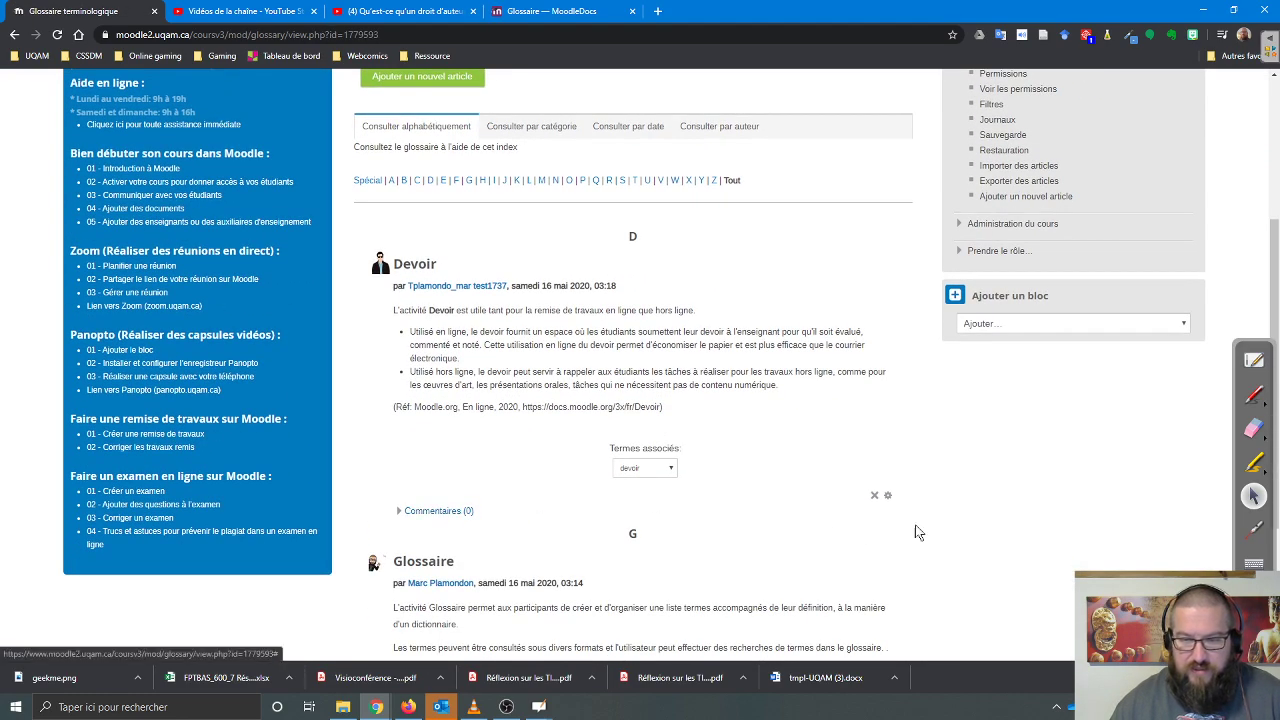
{"action": "left_click", "coordinate": [893, 501]}
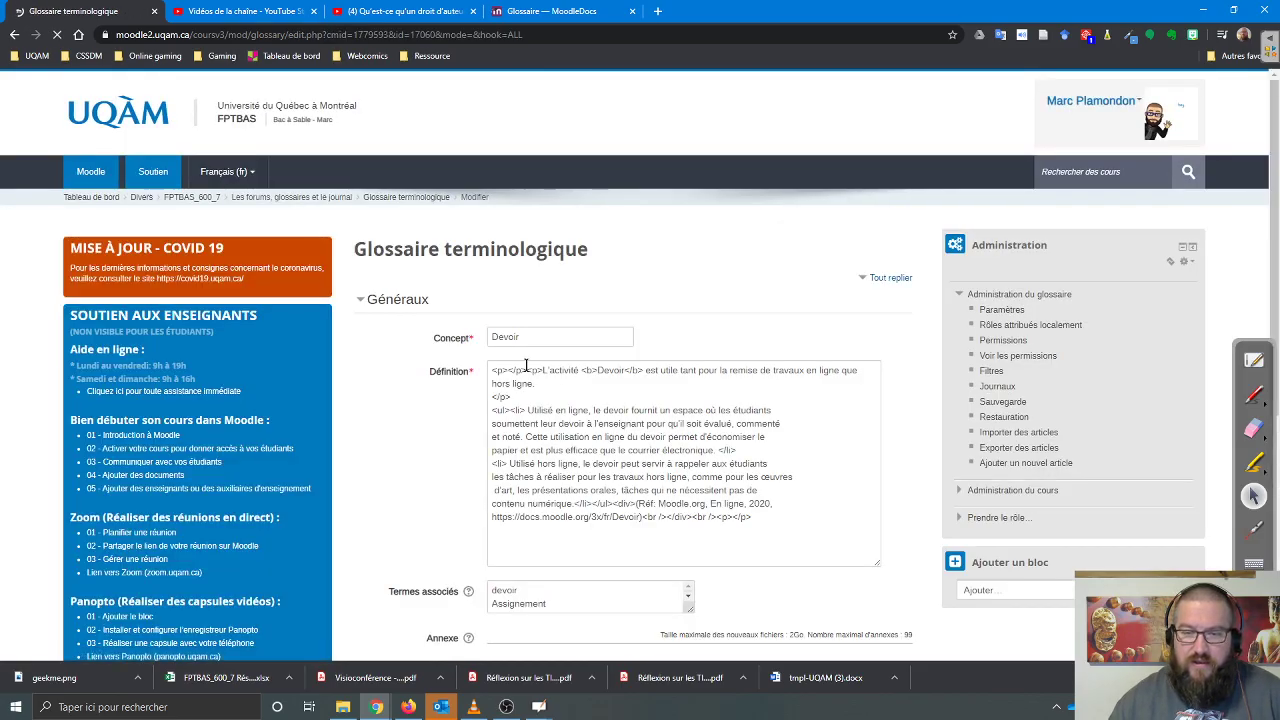
{"action": "scroll", "coordinate": [581, 429], "scroll_direction": "down", "scroll_amount": 2}
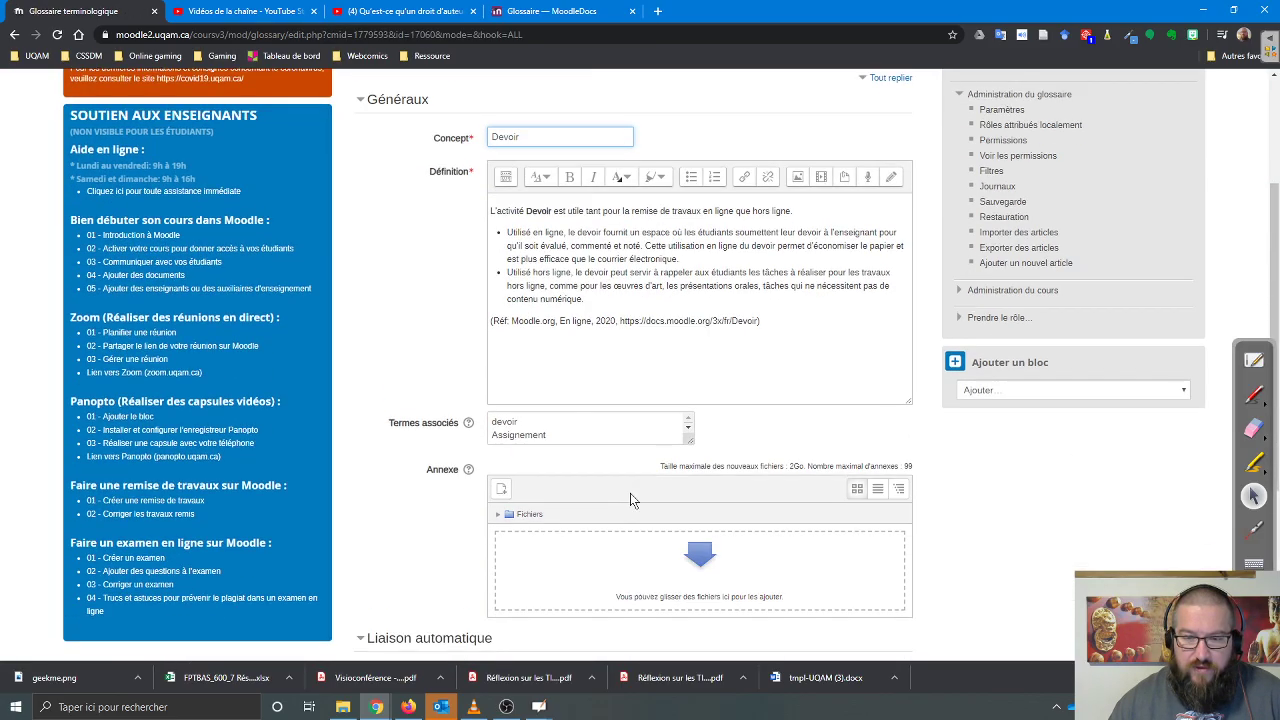
{"action": "left_click", "coordinate": [599, 421]}
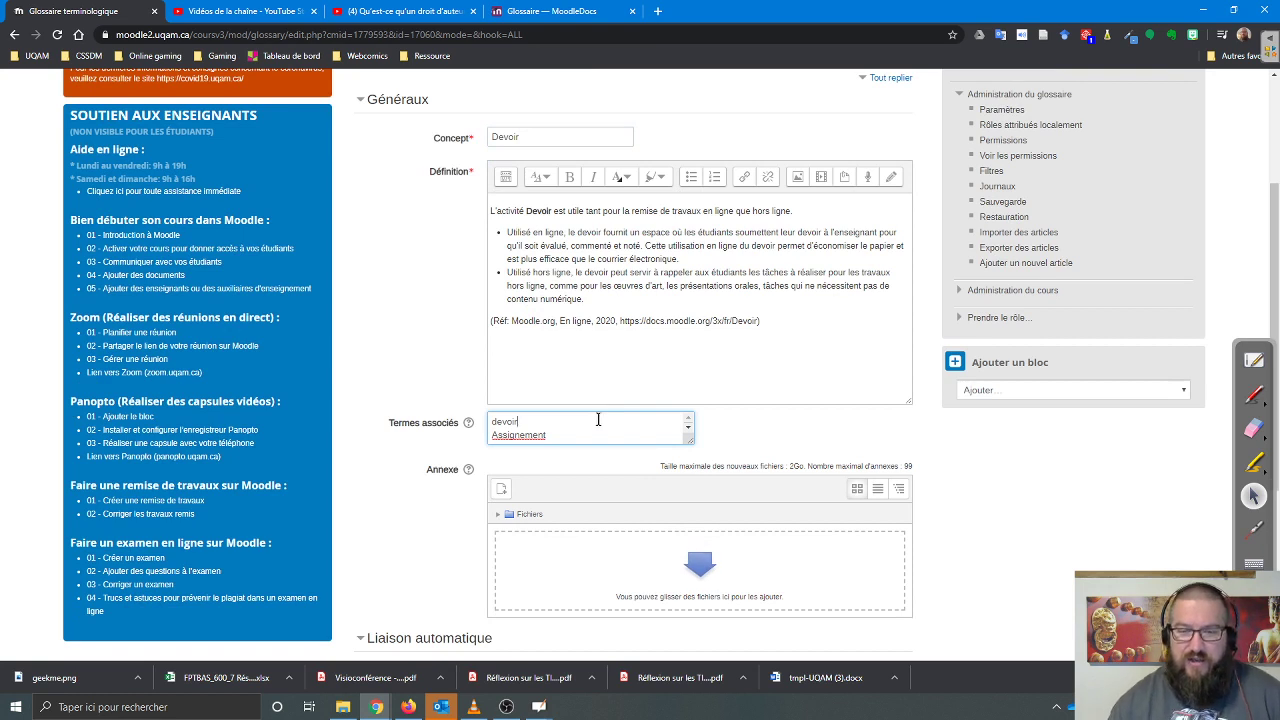
{"action": "left_click", "coordinate": [553, 137]}
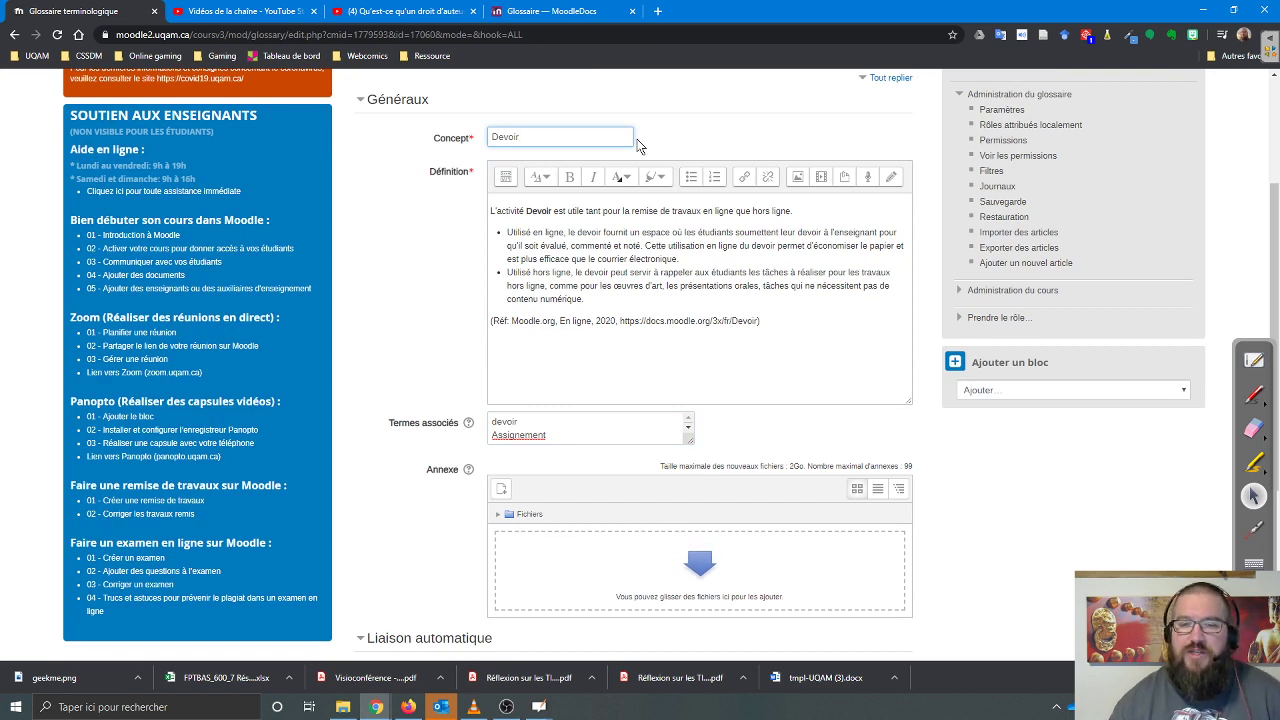
{"action": "scroll", "coordinate": [588, 357], "scroll_direction": "down", "scroll_amount": 2}
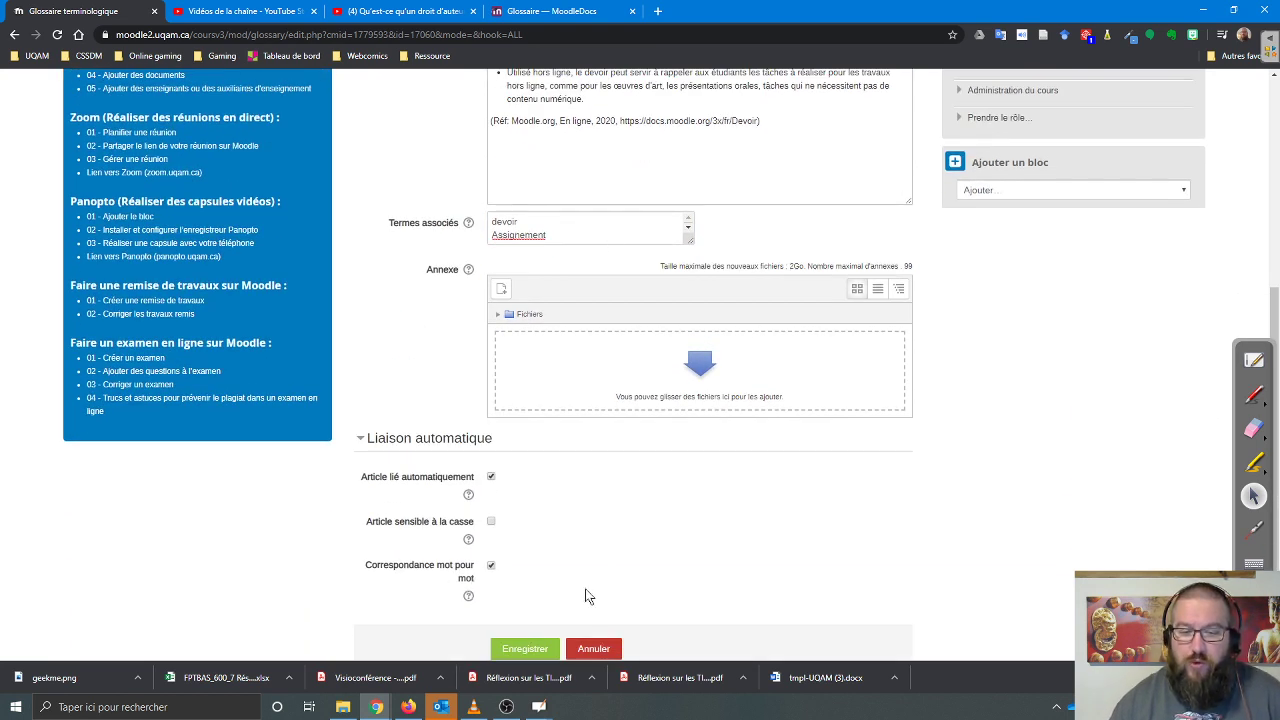
{"action": "scroll", "coordinate": [590, 594], "scroll_direction": "up", "scroll_amount": 3}
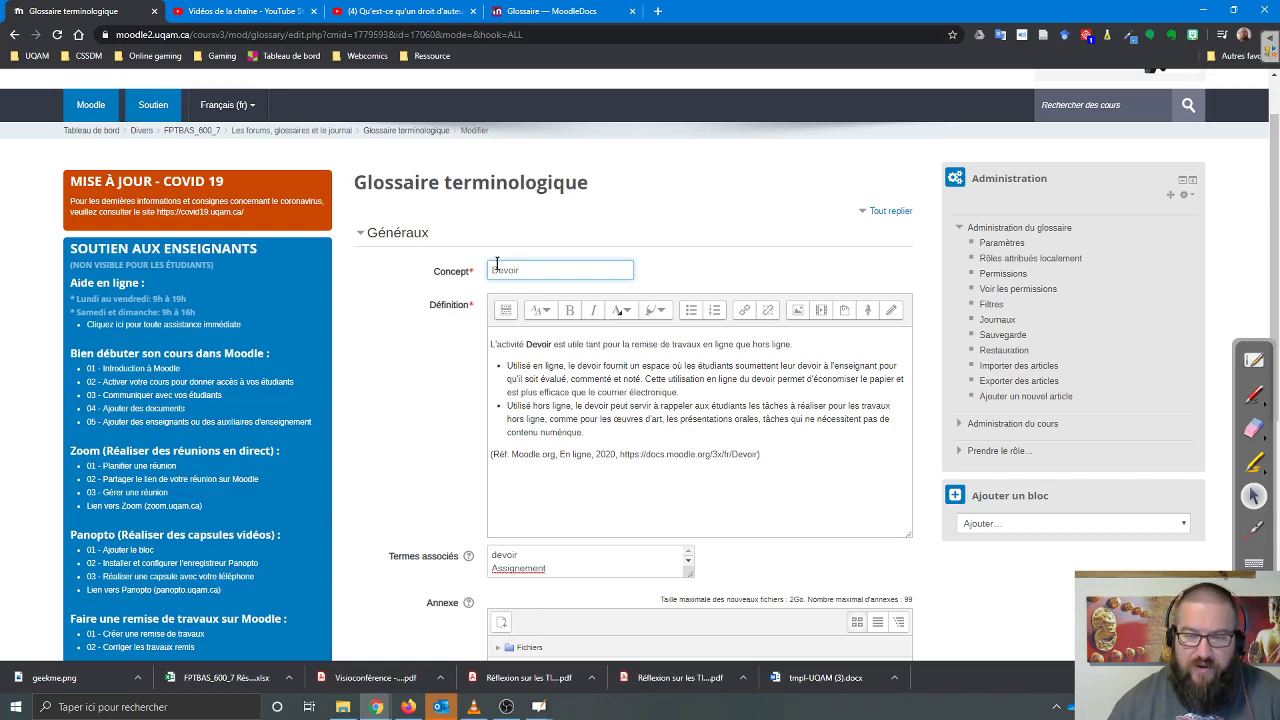
{"action": "scroll", "coordinate": [617, 427], "scroll_direction": "down", "scroll_amount": 2}
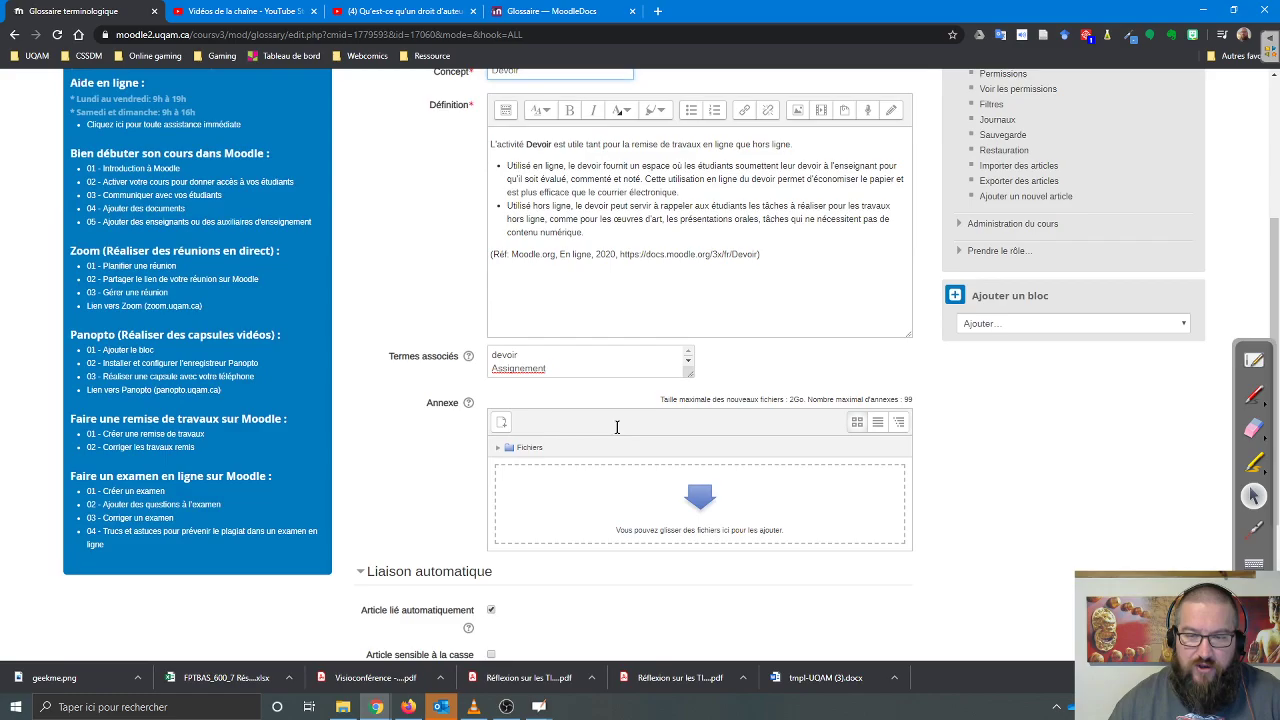
- Set the first associated term back to "Devoir" with a capital D and save the article
{"action": "double_click", "coordinate": [502, 355]}
{"action": "type", "text": "Dev"}
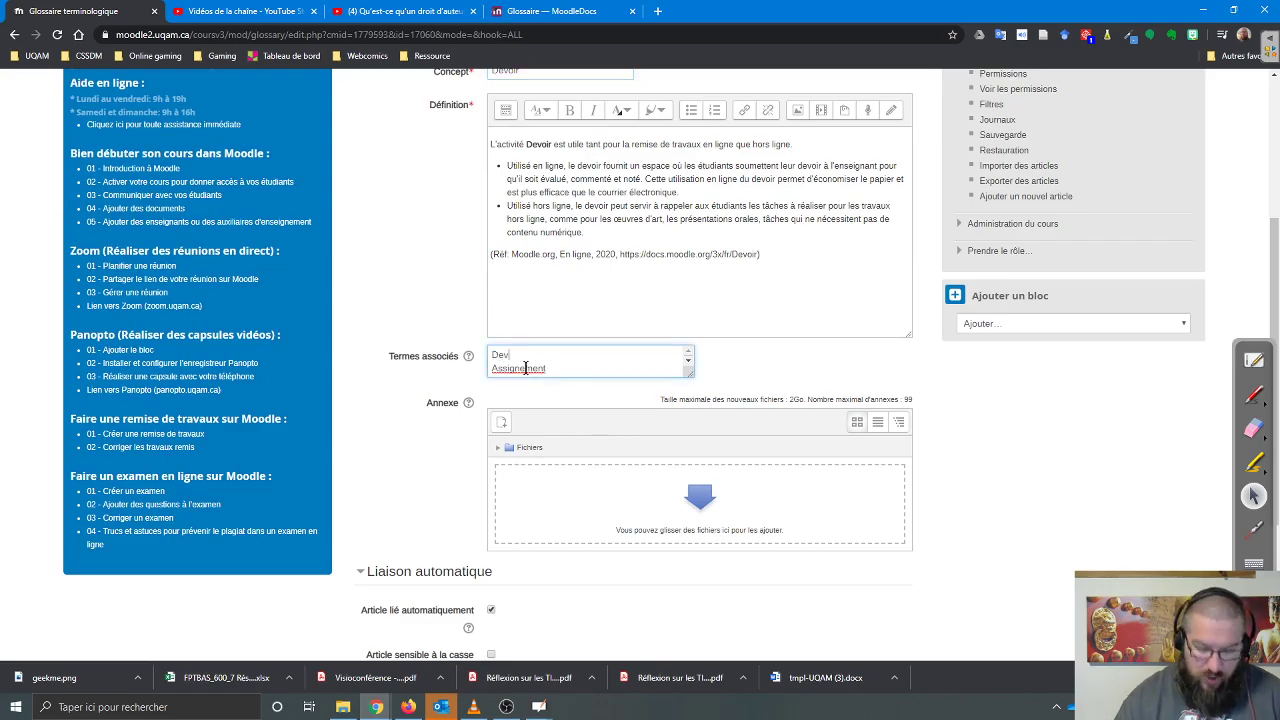
{"action": "scroll", "coordinate": [524, 368], "scroll_direction": "down", "scroll_amount": 3}
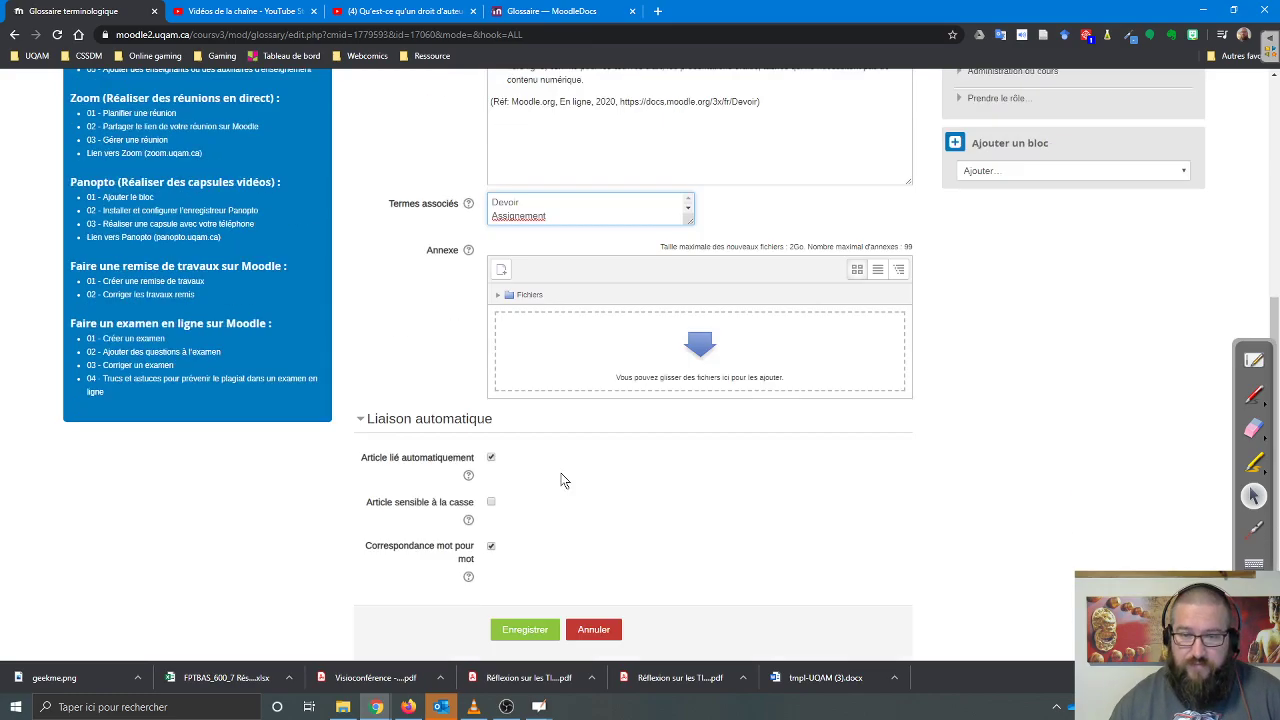
{"action": "left_click", "coordinate": [515, 553]}
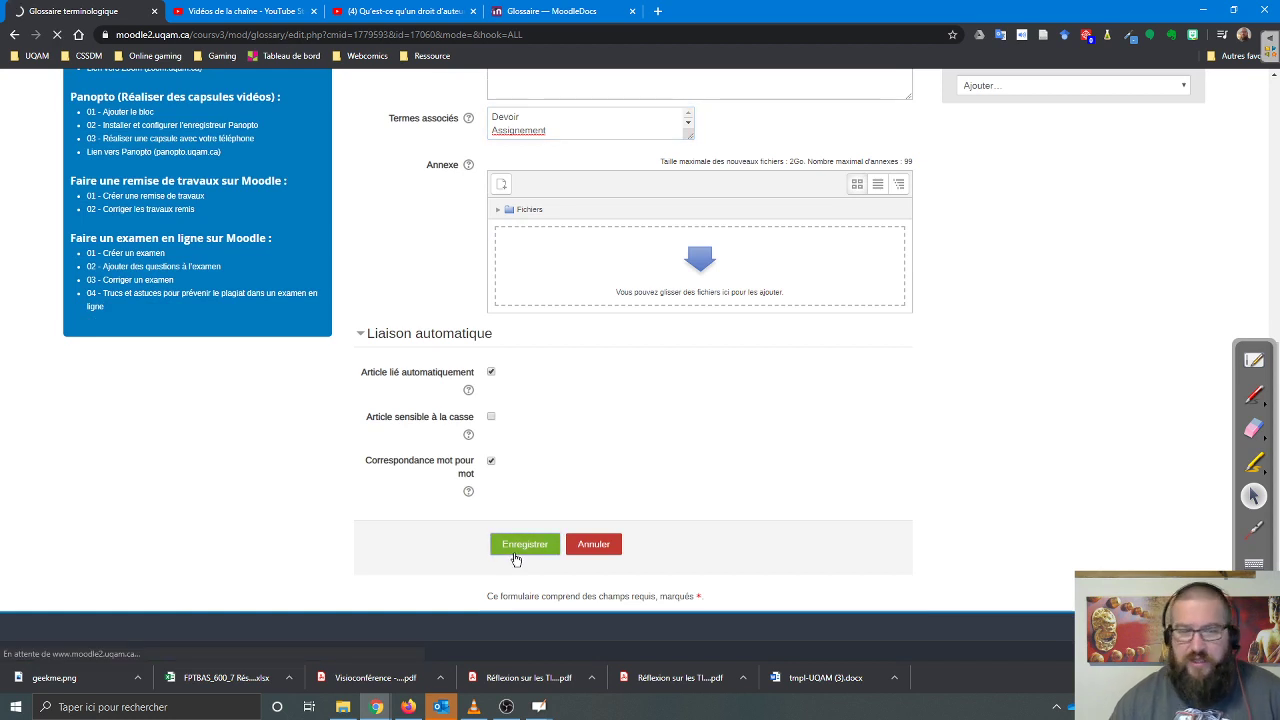
- Return to the course page to view the demonstration label, and switch to the OpenBoard presentation
{"action": "scroll", "coordinate": [392, 289], "scroll_direction": "down", "scroll_amount": 1}
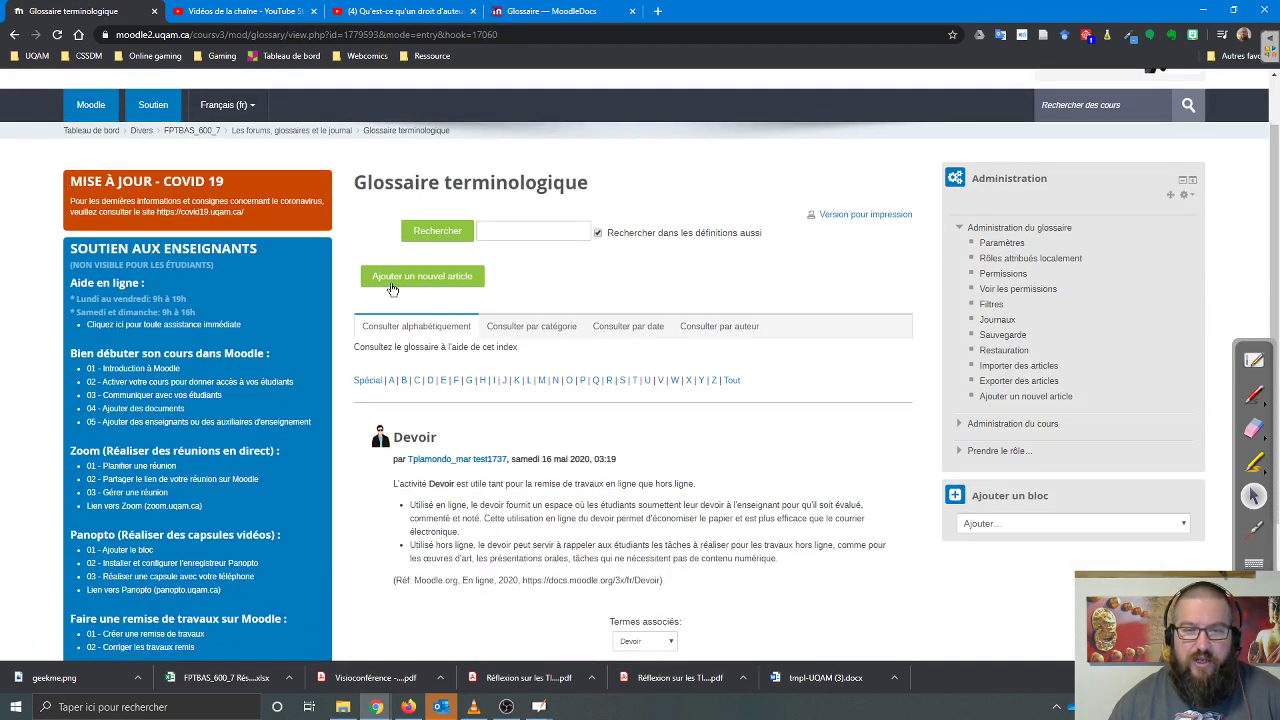
{"action": "left_click", "coordinate": [392, 289]}
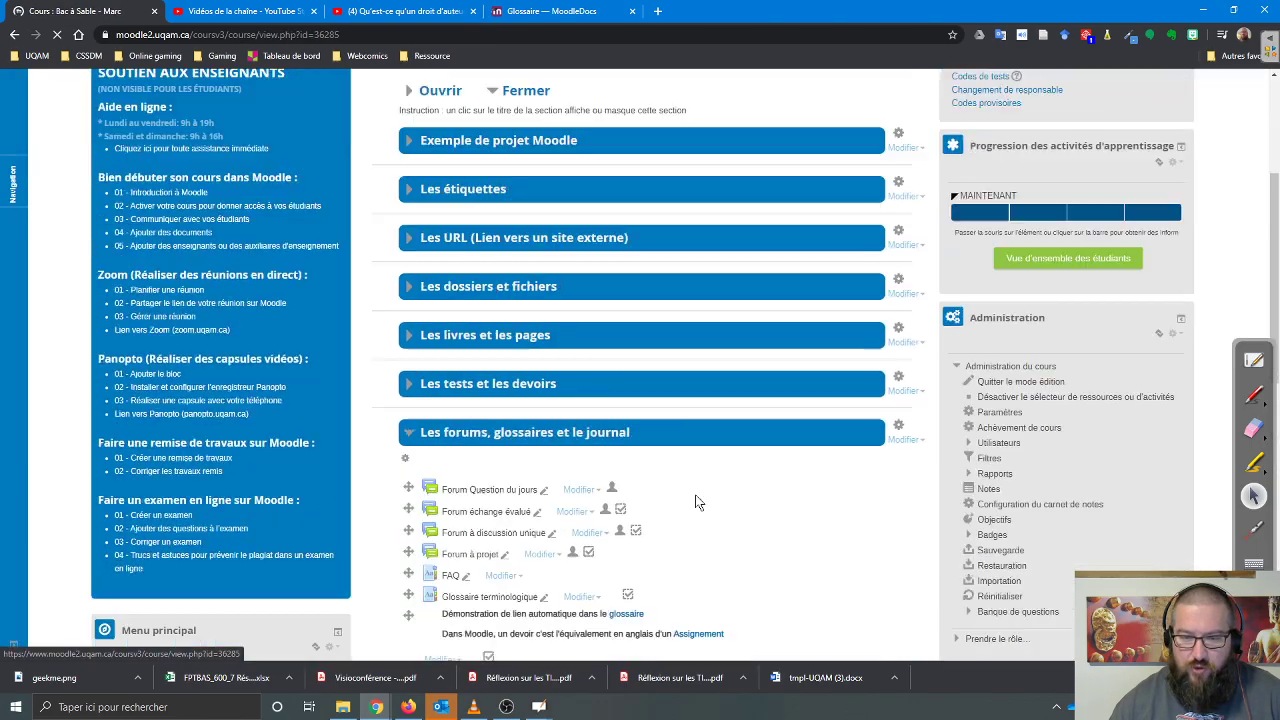
{"action": "scroll", "coordinate": [697, 502], "scroll_direction": "down", "scroll_amount": 2}
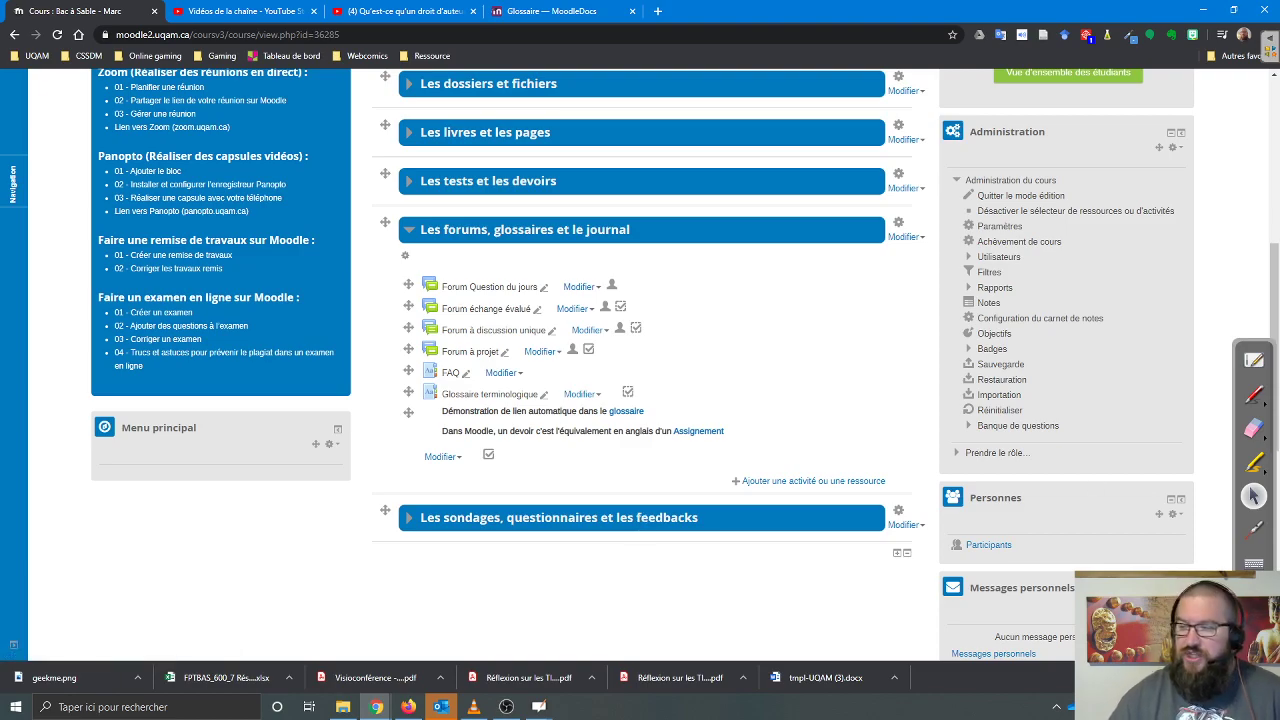
{"action": "left_click", "coordinate": [1254, 362]}
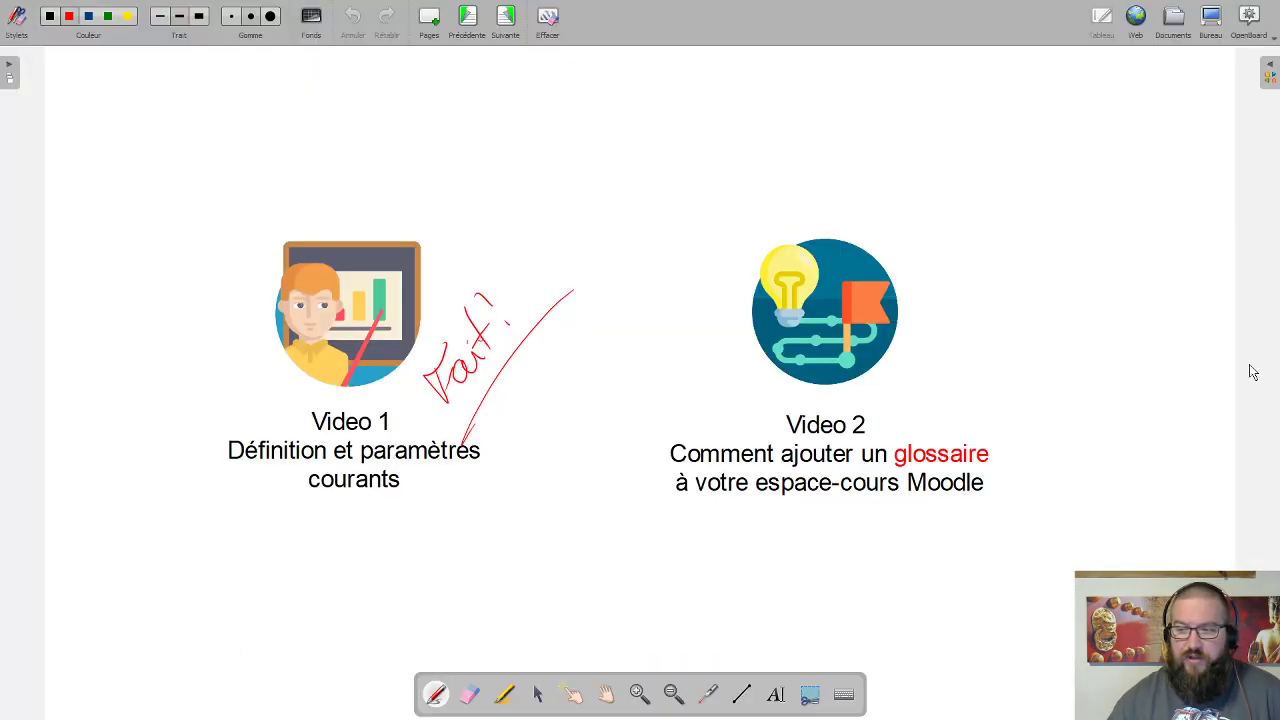